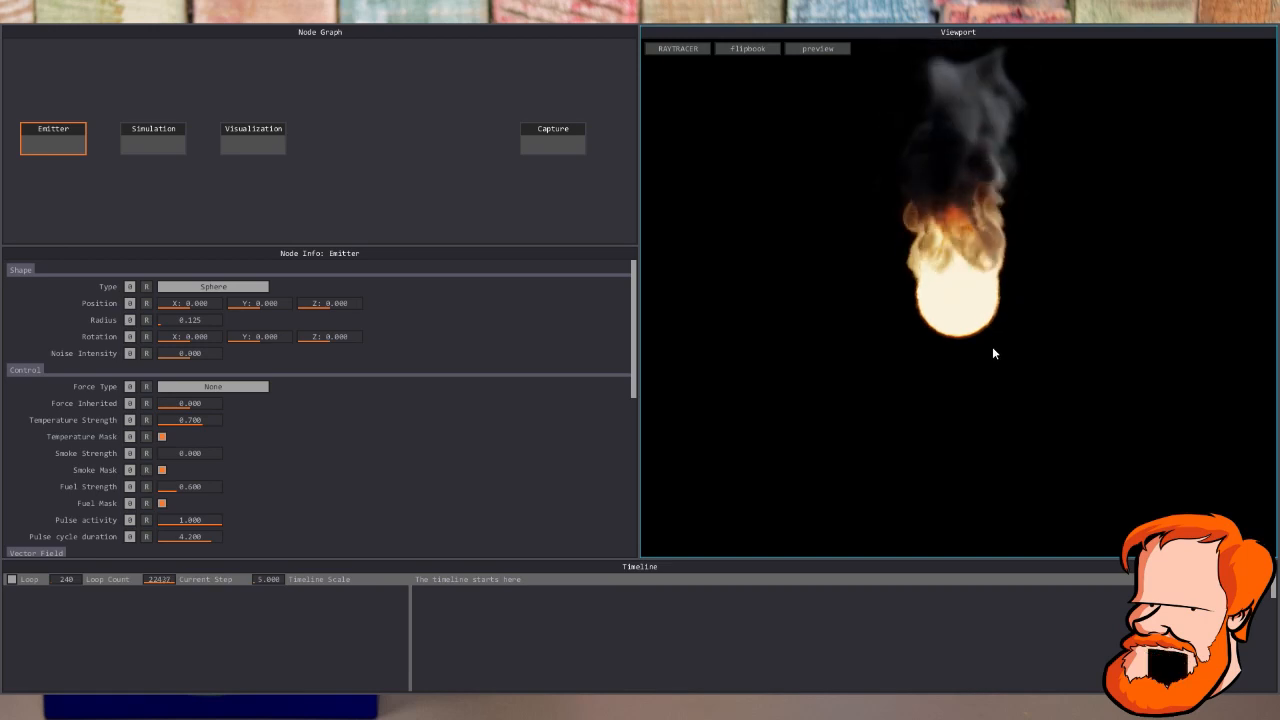
Set the emitter's Temperature Strength to 0.31
{"action": "double_click", "coordinate": [196, 421]}
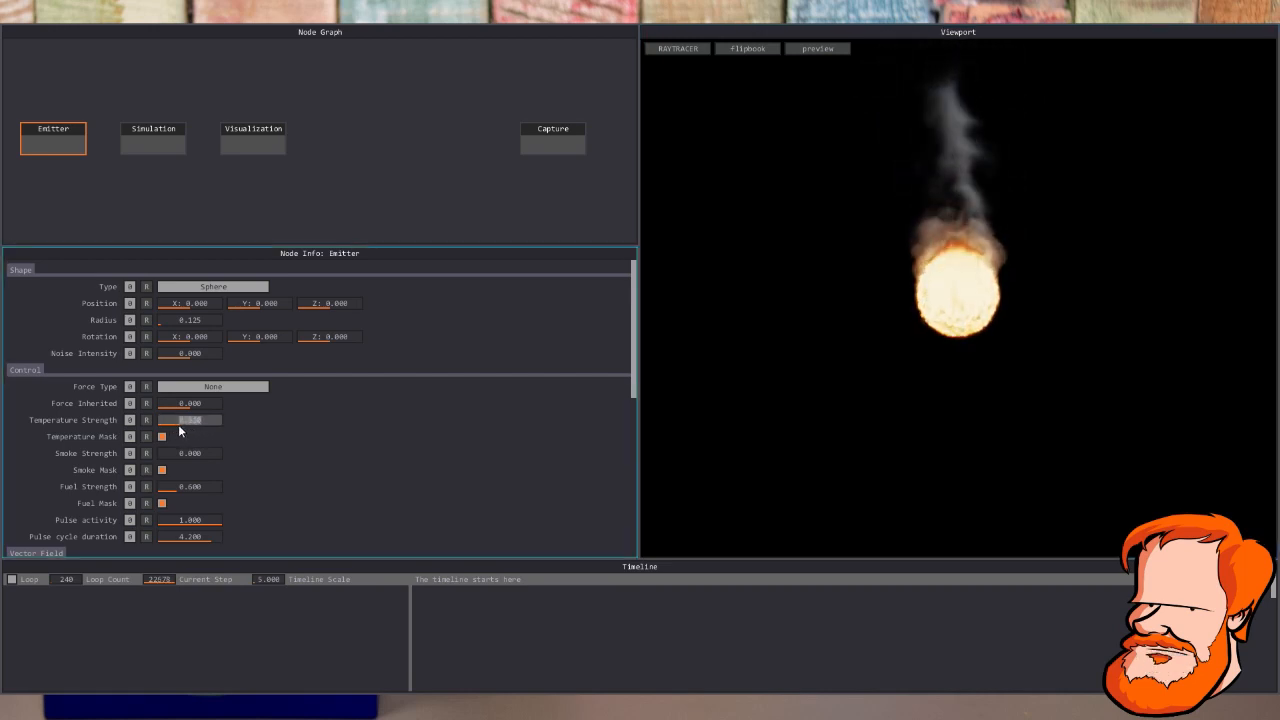
{"action": "left_click", "coordinate": [914, 323]}
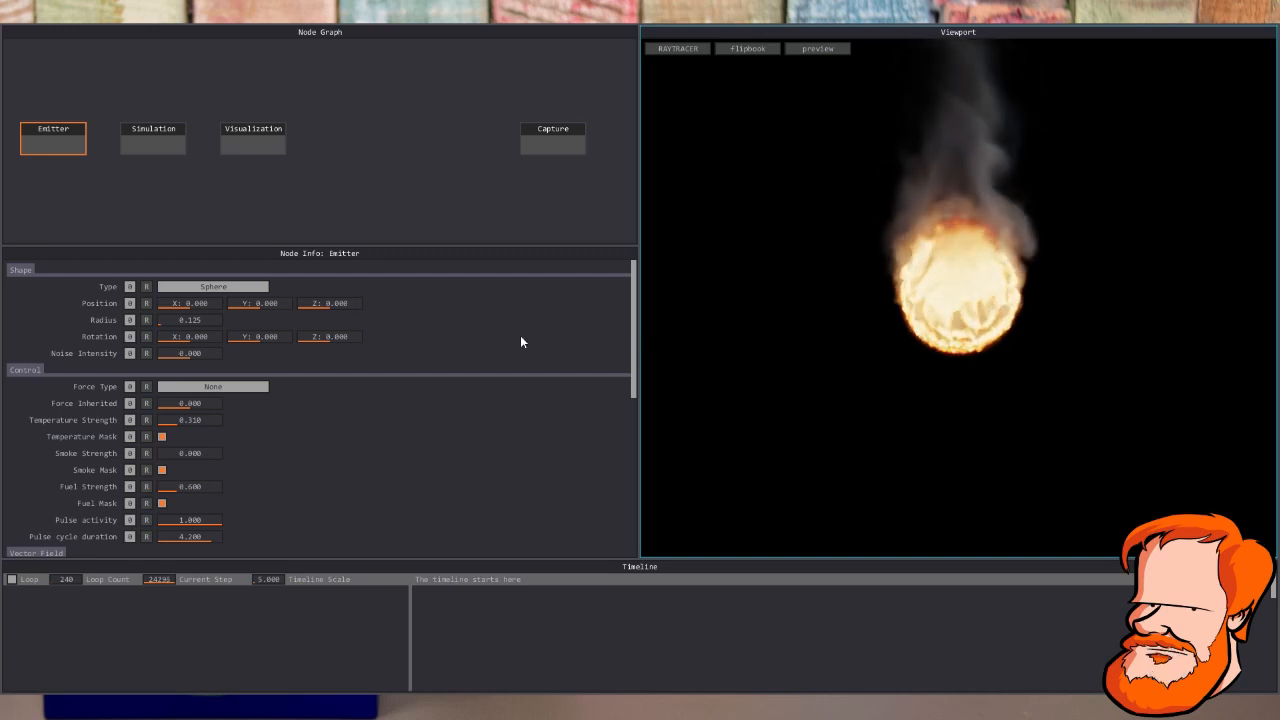
Set the Simulation node's Combustion temp gain to 0.95 and its Combustion expansion to 0.47
{"action": "left_click", "coordinate": [154, 139]}
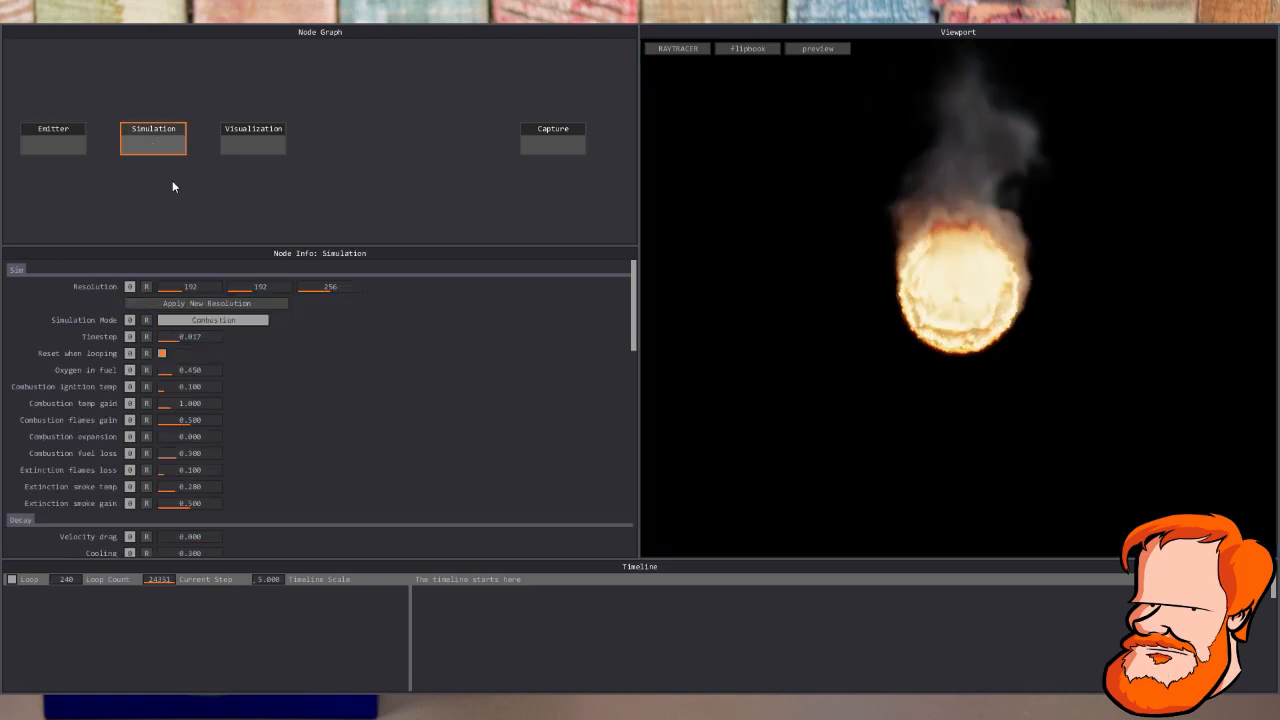
{"action": "double_click", "coordinate": [195, 404]}
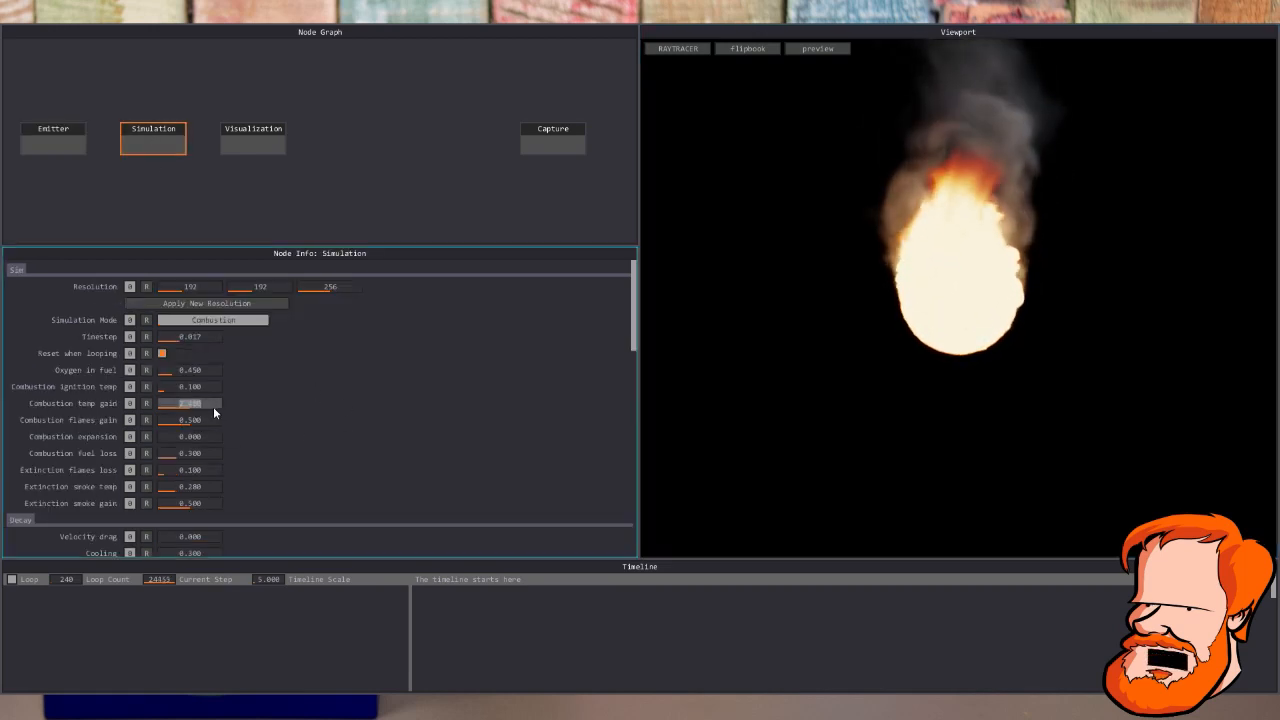
{"action": "type", "text": "0.95"}
{"action": "double_click", "coordinate": [210, 439]}
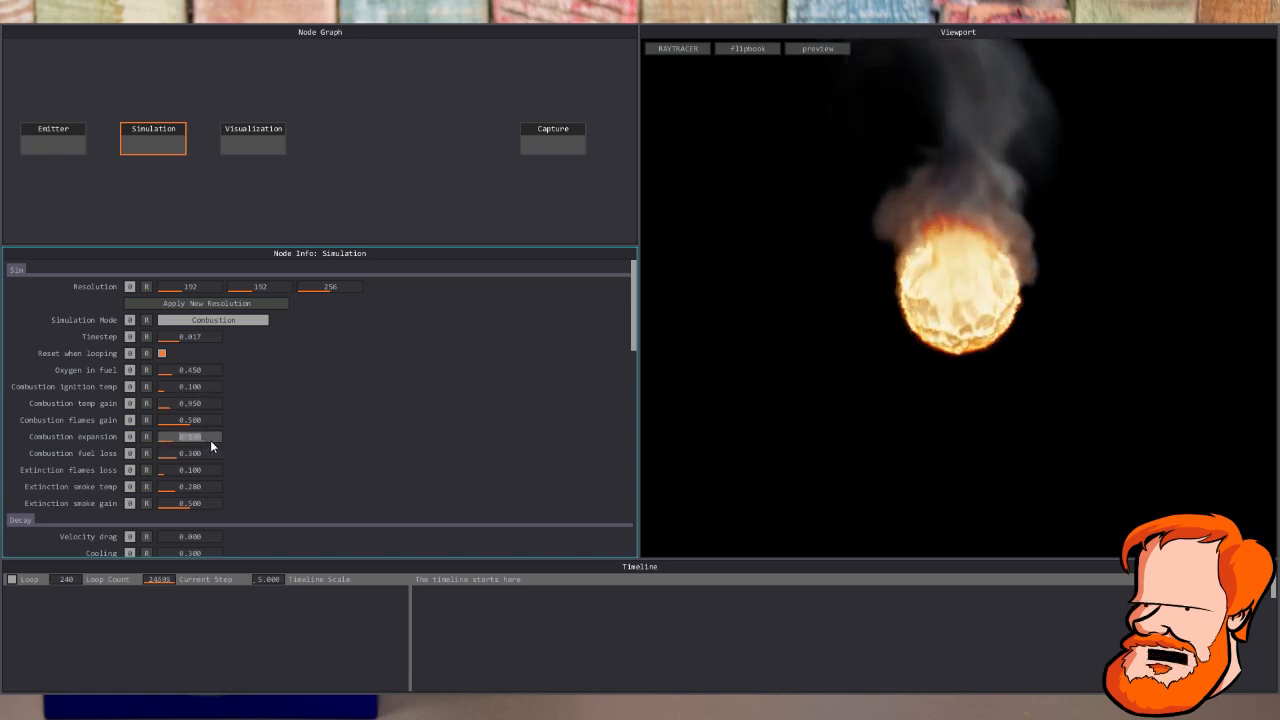
{"action": "type", "text": "0.47"}
{"action": "left_click", "coordinate": [885, 385]}
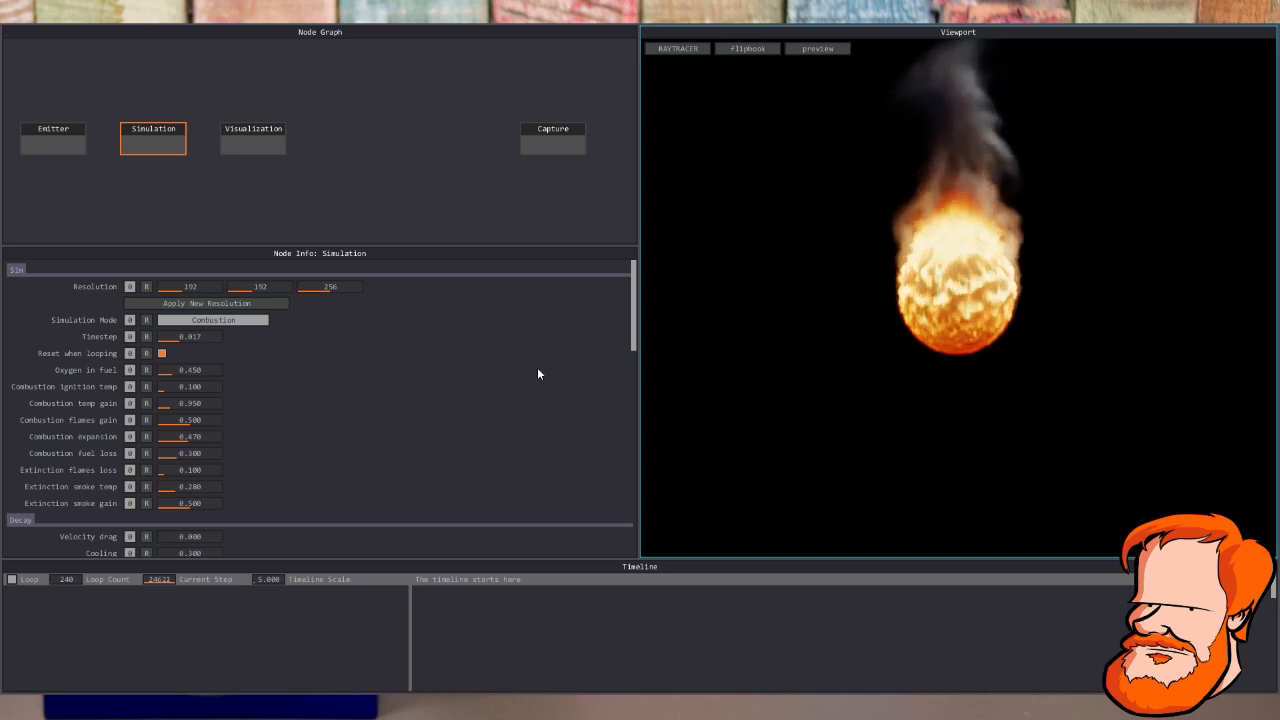
Set the simulation's Extinction smoke temp to 0.43 and its Extinction flames loss to 0
{"action": "double_click", "coordinate": [200, 487]}
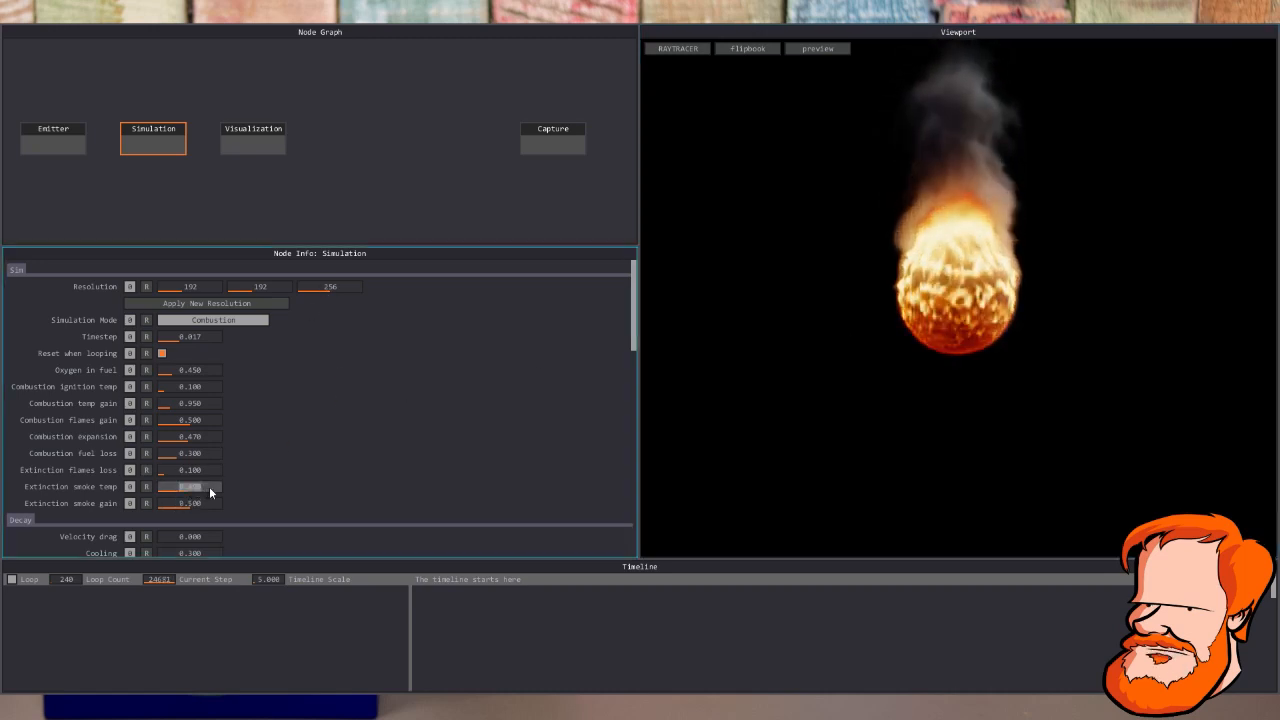
{"action": "type", "text": "0.43"}
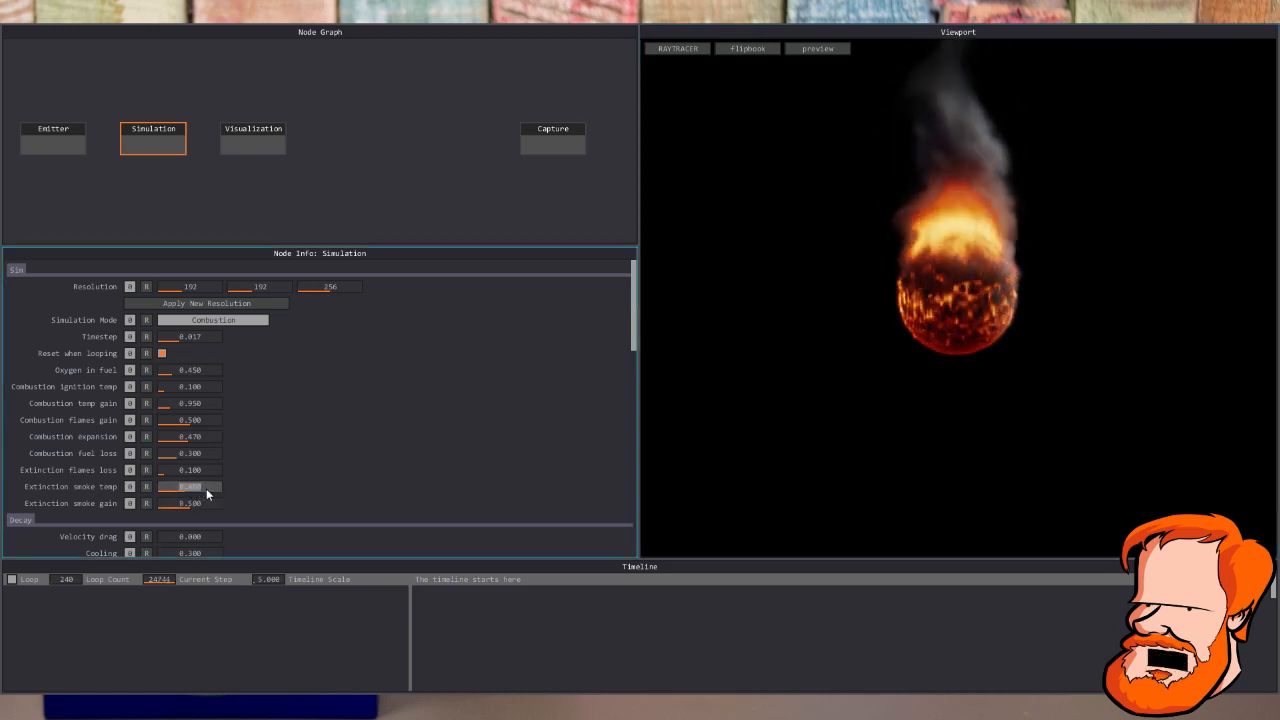
{"action": "key", "text": "Return"}
{"action": "double_click", "coordinate": [190, 470]}
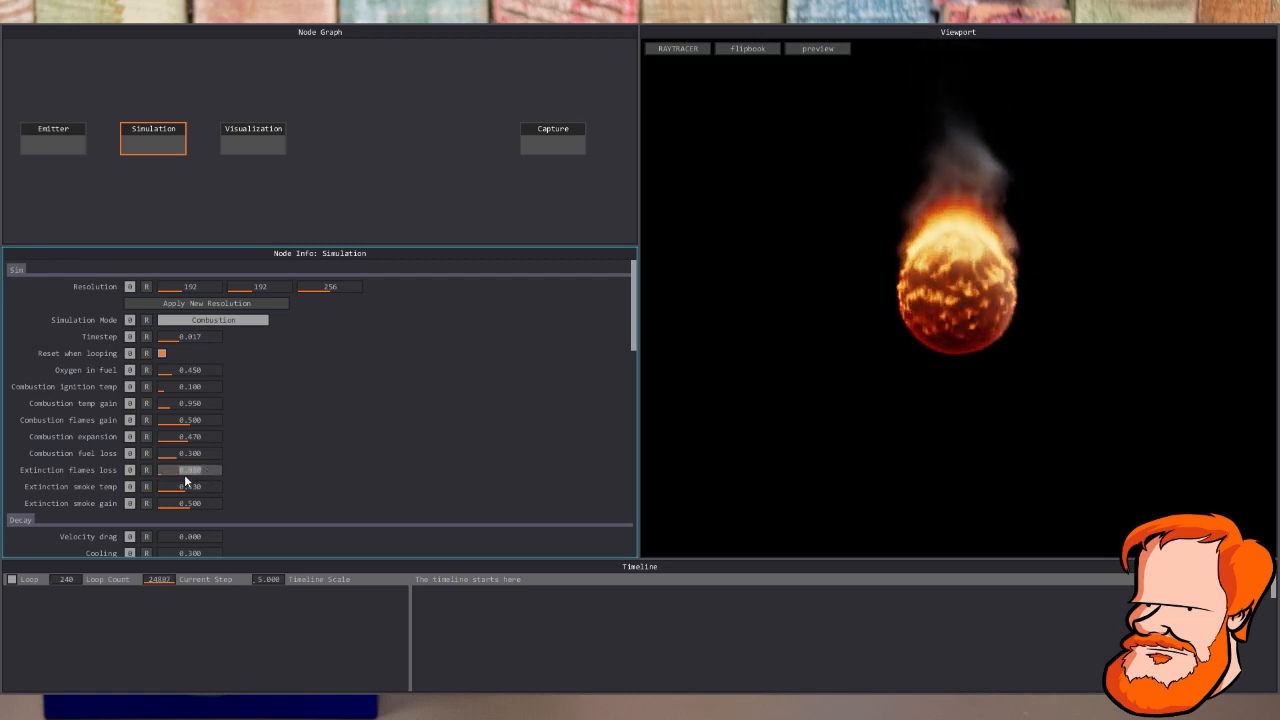
{"action": "type", "text": "0"}
{"action": "key", "text": "Return"}
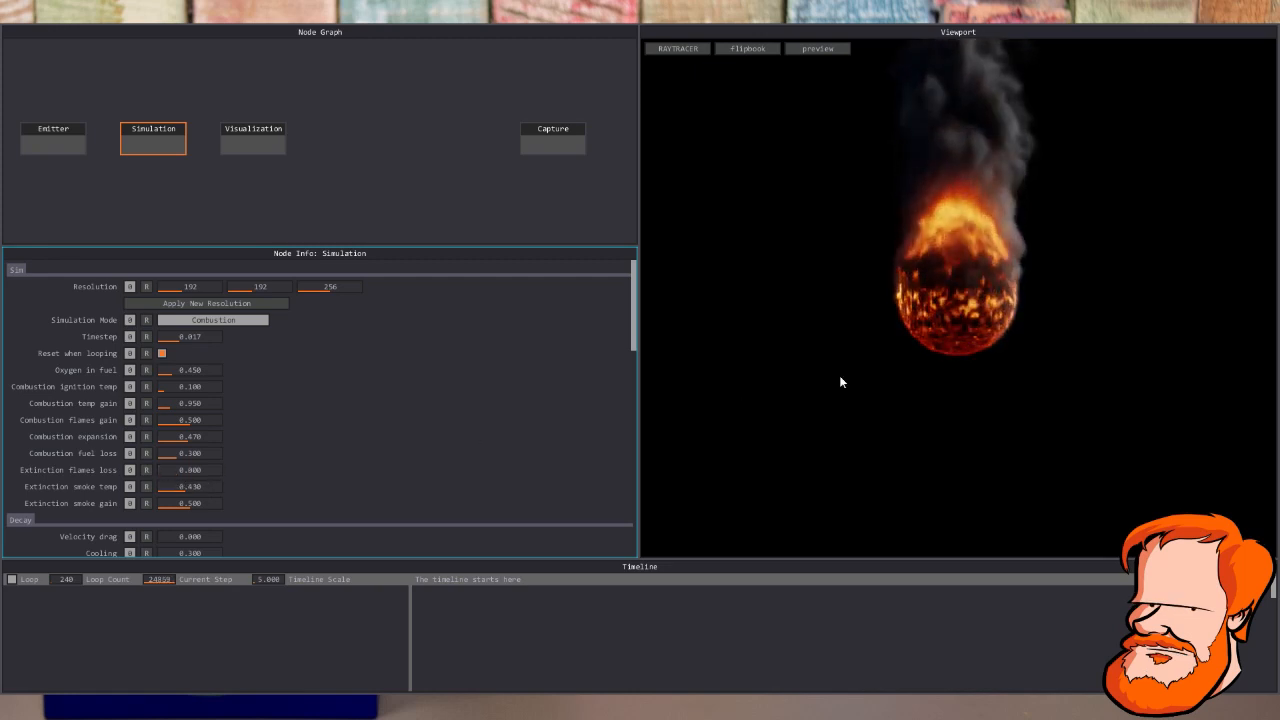
{"action": "left_click", "coordinate": [955, 384]}
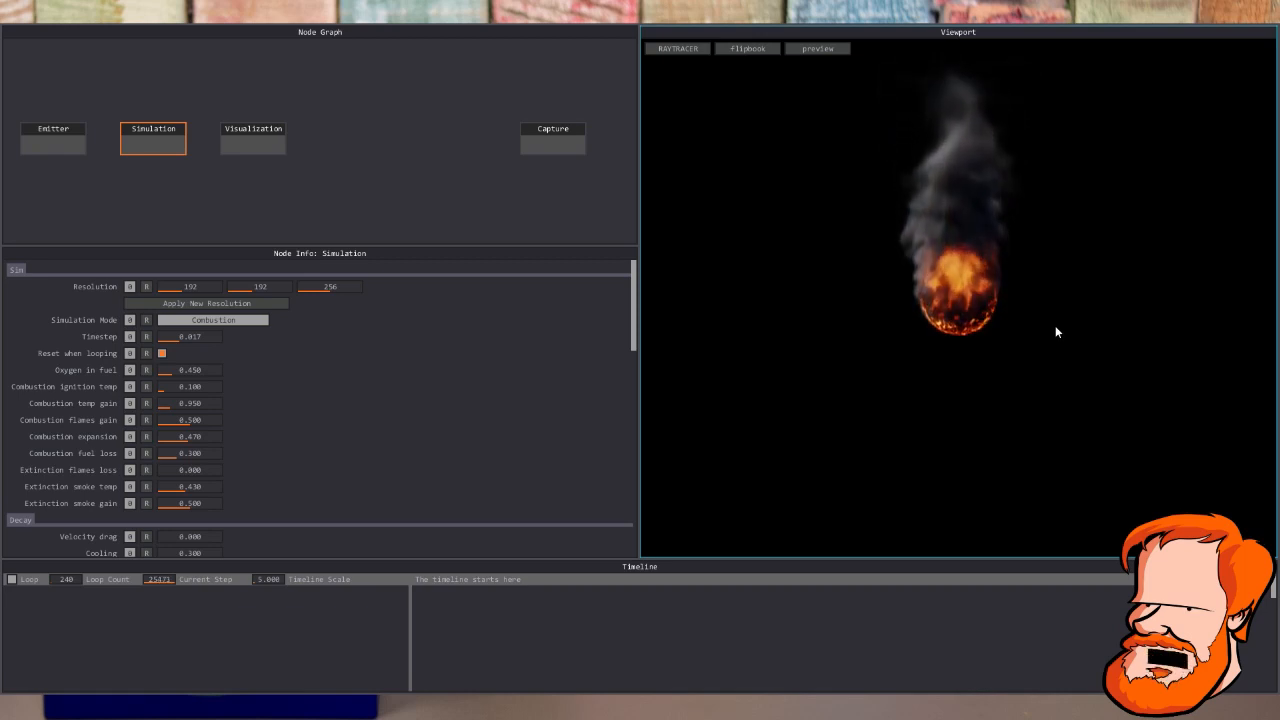
Set the simulation's Extinction smoke gain to 0.39, smoke temp to 0.35 and flames loss to 0.04
{"action": "double_click", "coordinate": [202, 502]}
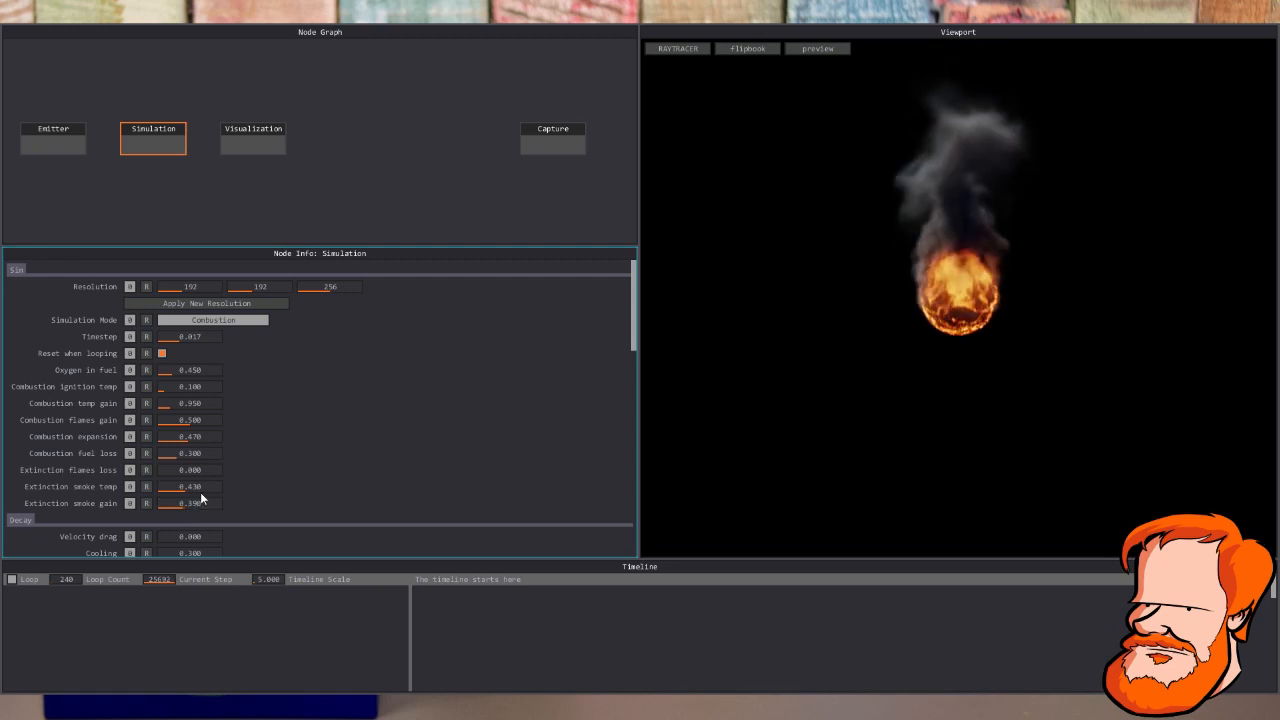
{"action": "double_click", "coordinate": [205, 487]}
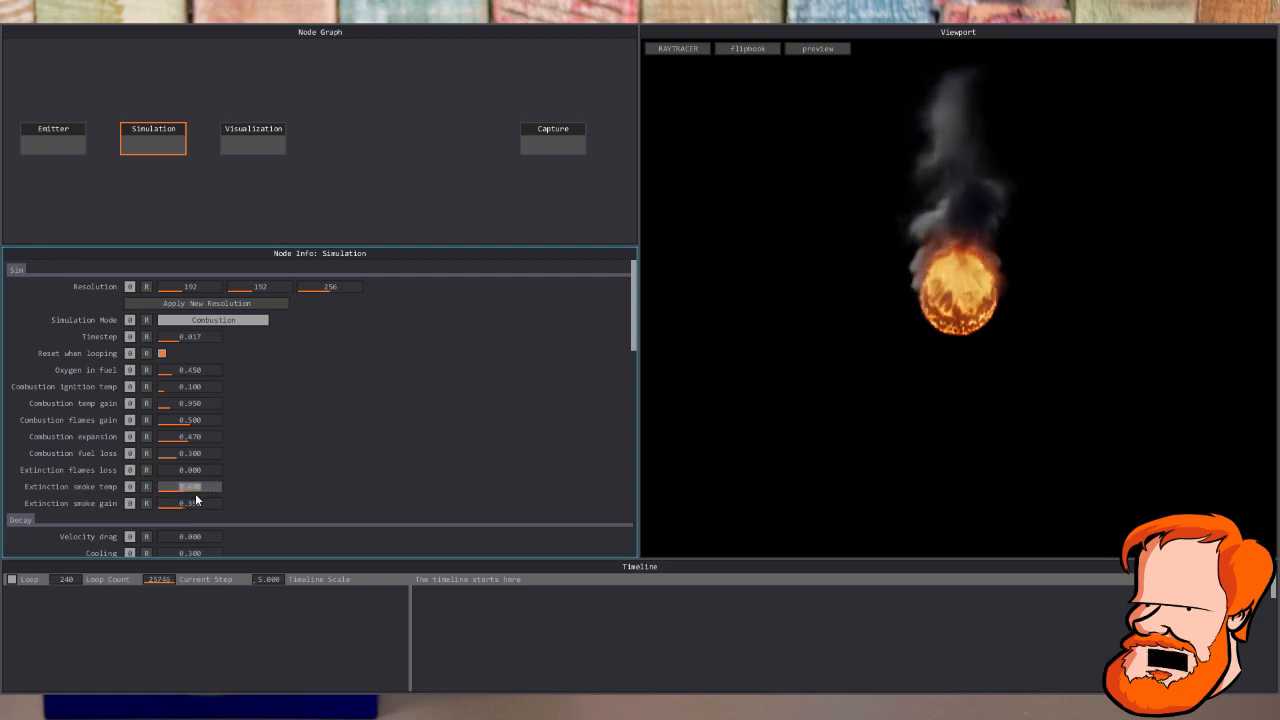
{"action": "type", "text": "0.35"}
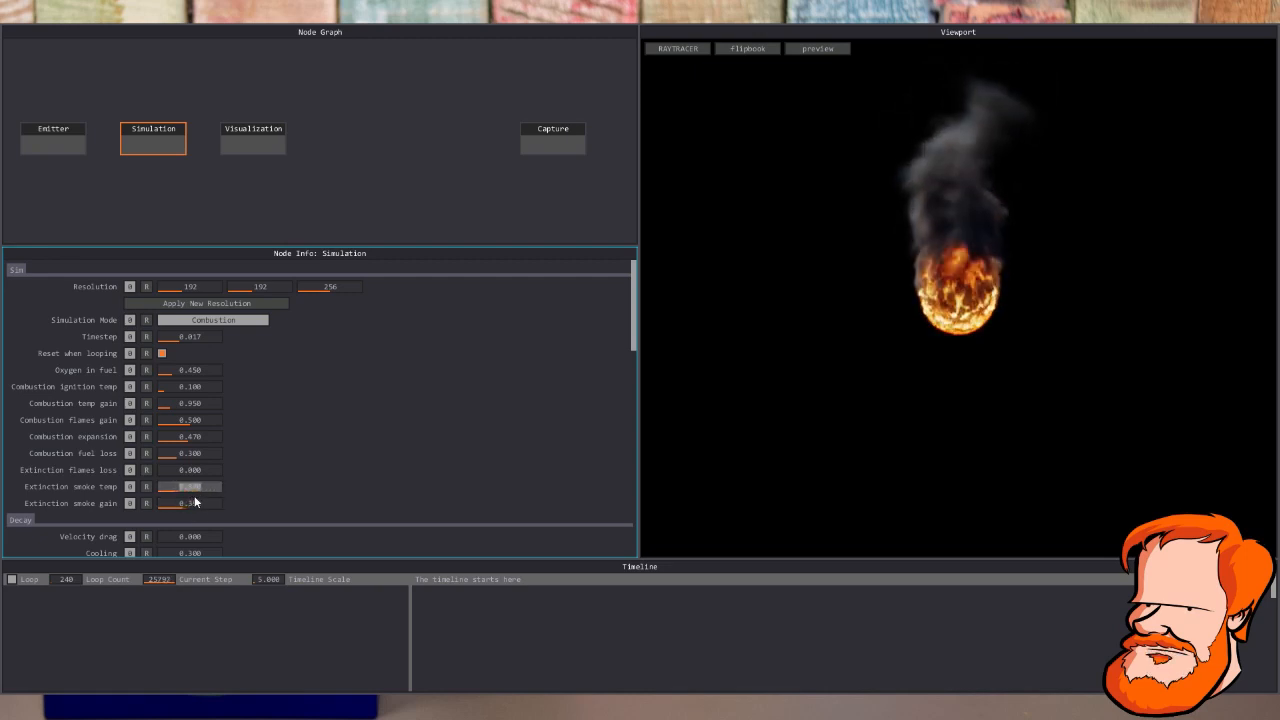
{"action": "key", "text": "Return"}
{"action": "double_click", "coordinate": [196, 471]}
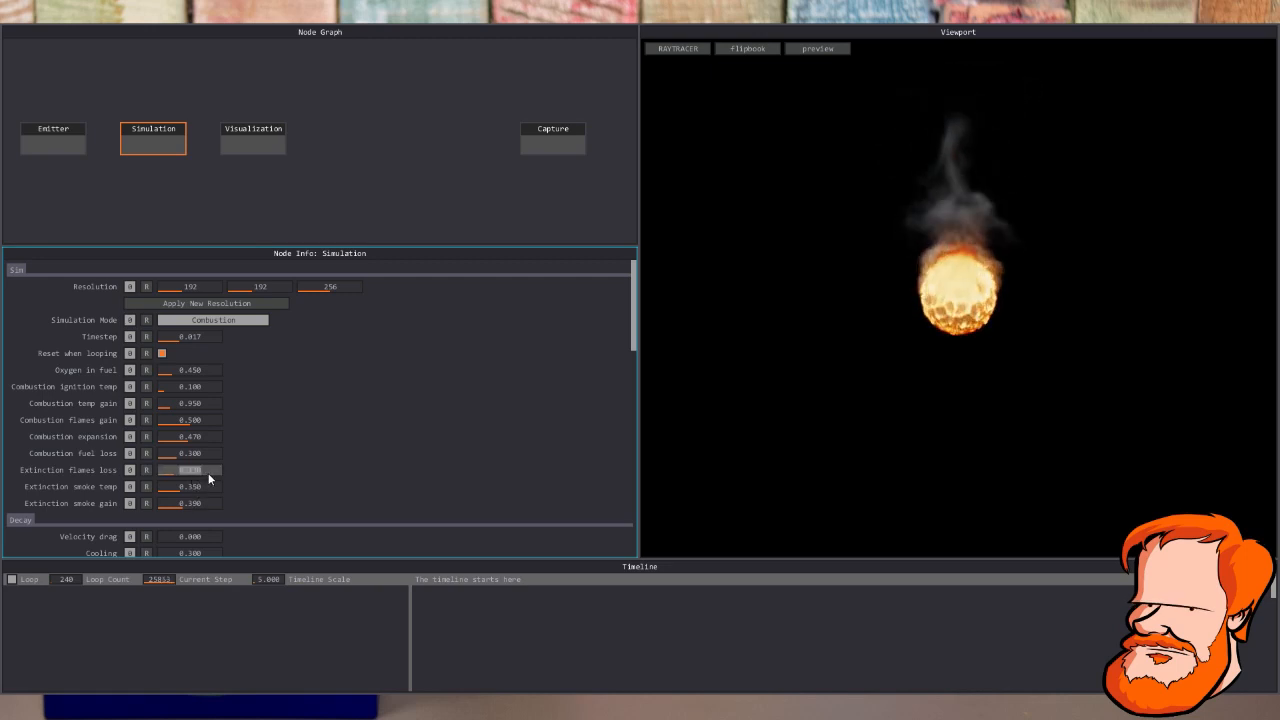
{"action": "type", "text": "0.04"}
{"action": "key", "text": "Return"}
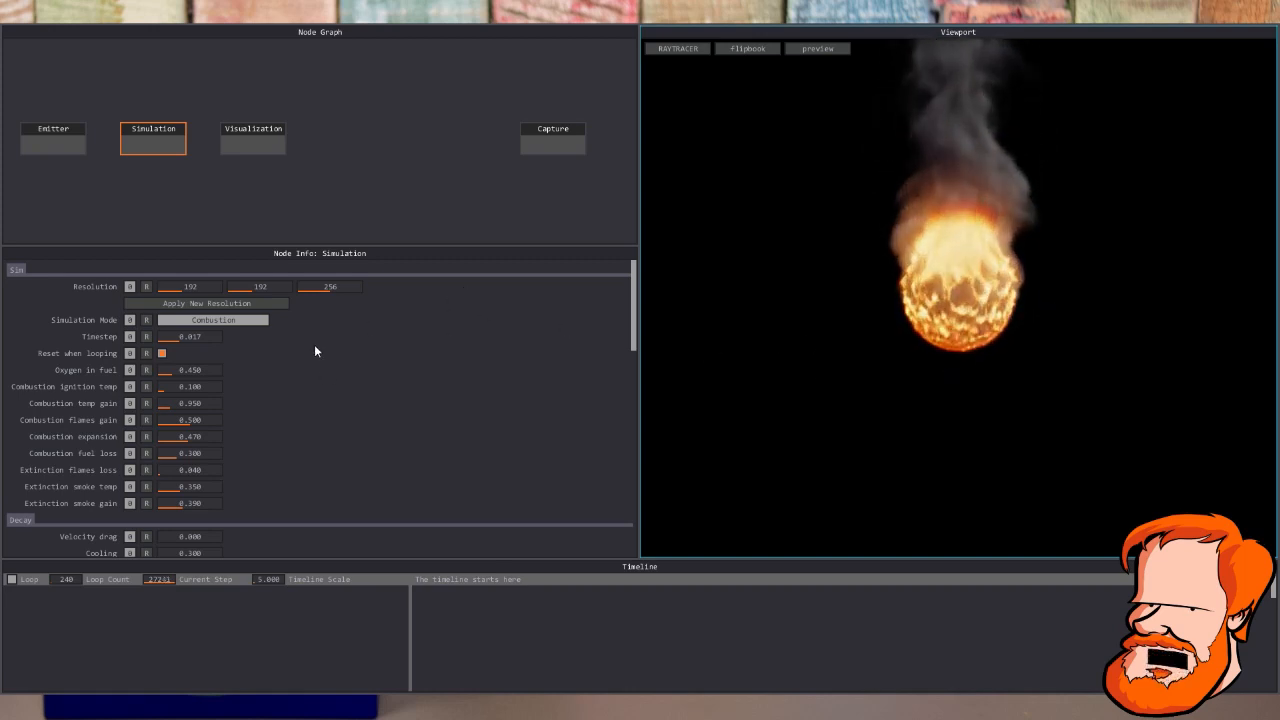
Change the Emitter node's shape type to Cylinder
{"action": "left_click", "coordinate": [46, 141]}
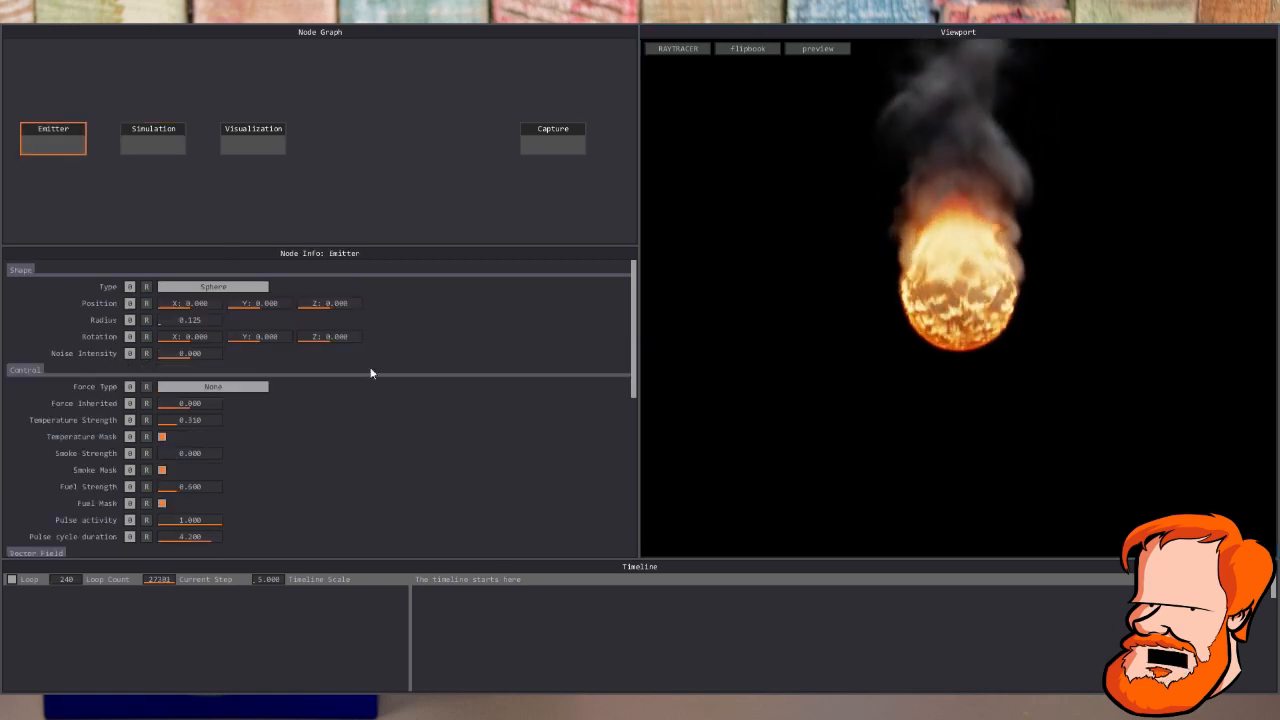
{"action": "left_click", "coordinate": [250, 287]}
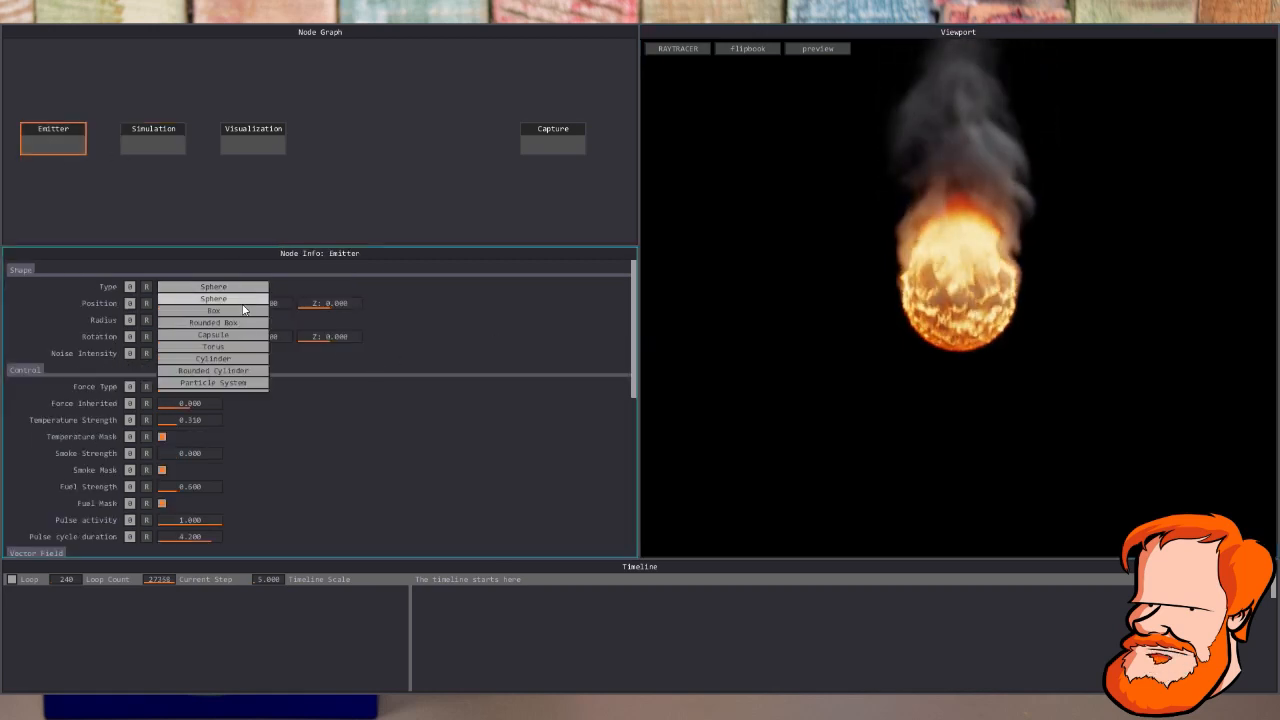
{"action": "left_click", "coordinate": [231, 358]}
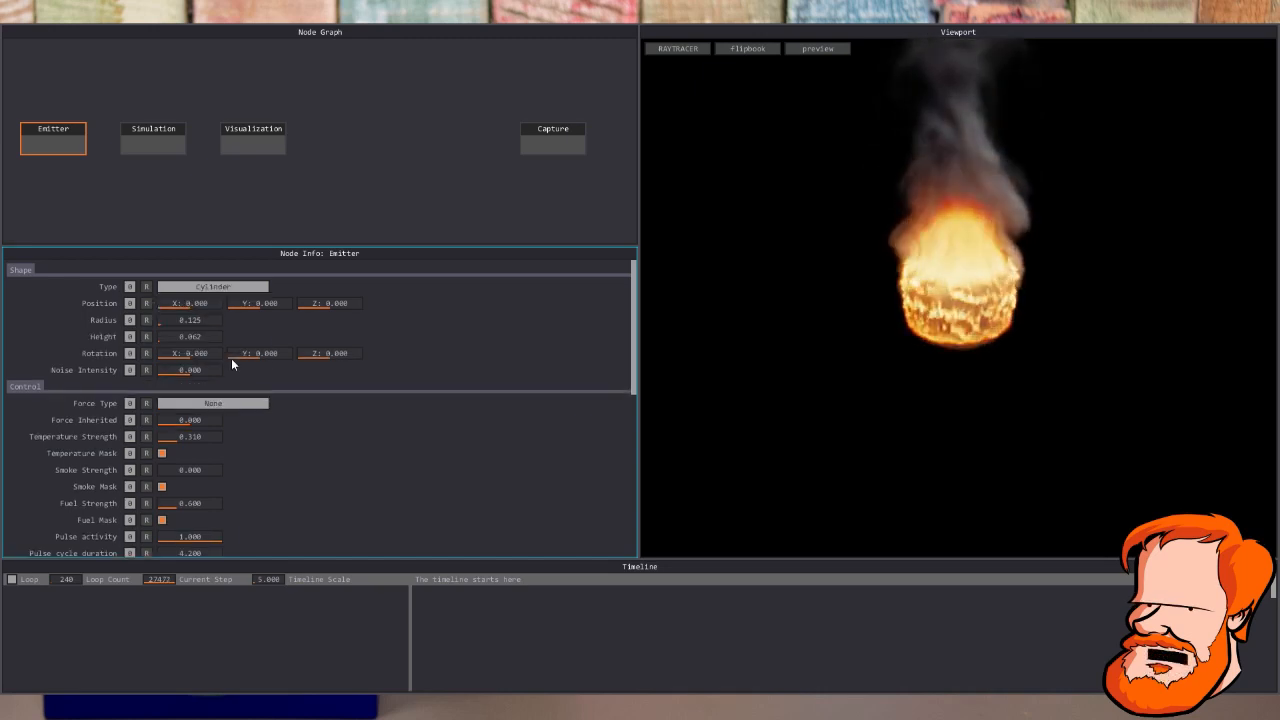
Set the cylinder emitter's height to 0.021
{"action": "scroll", "coordinate": [986, 322], "scroll_direction": "up", "scroll_amount": 3}
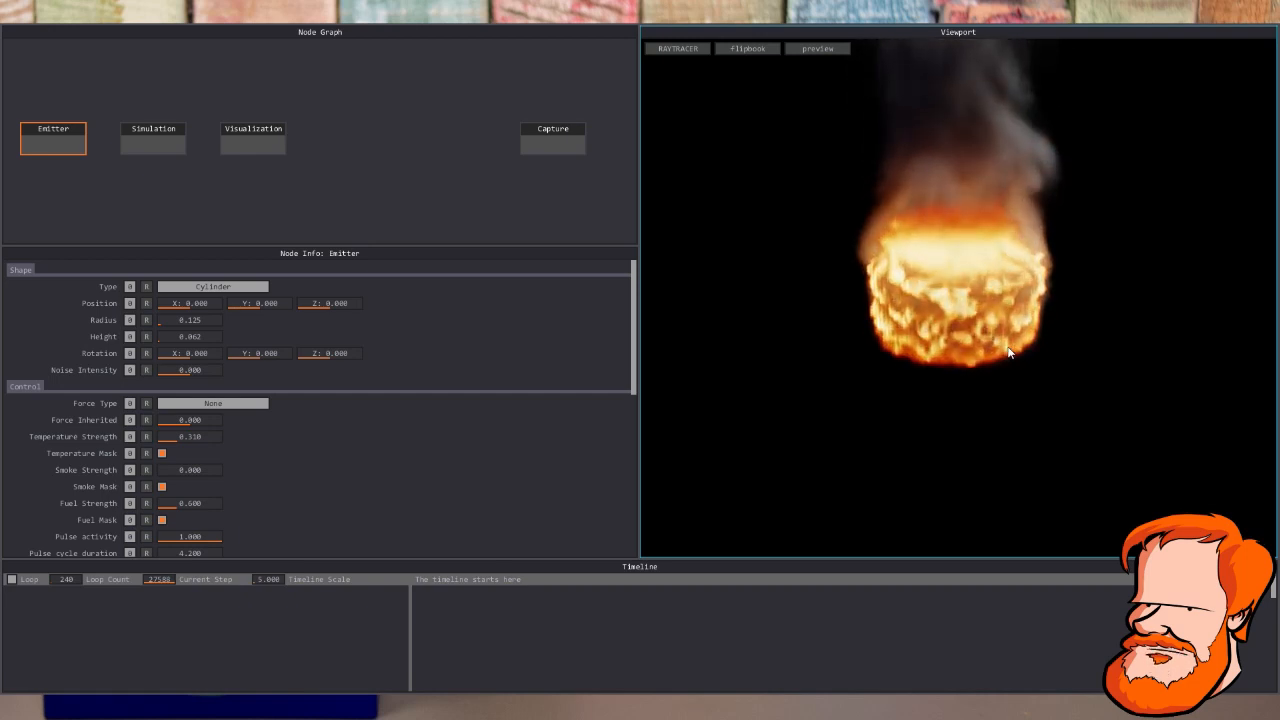
{"action": "double_click", "coordinate": [203, 338]}
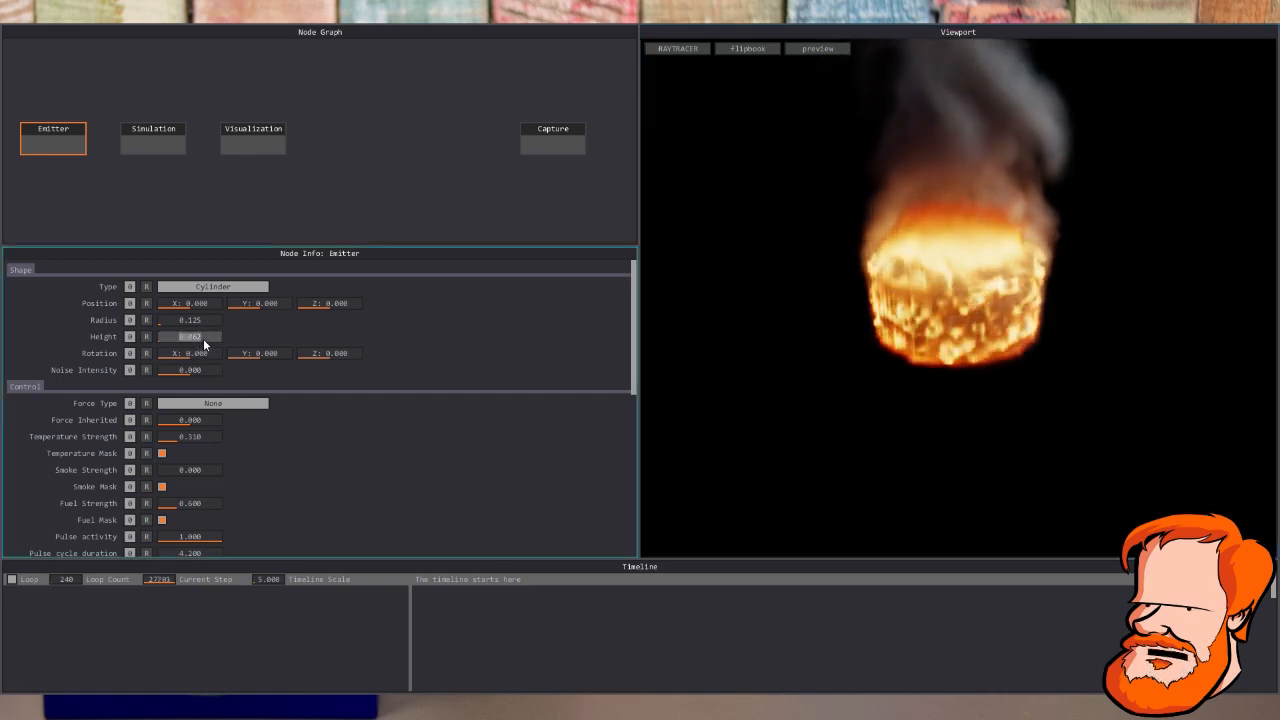
{"action": "type", "text": ".05"}
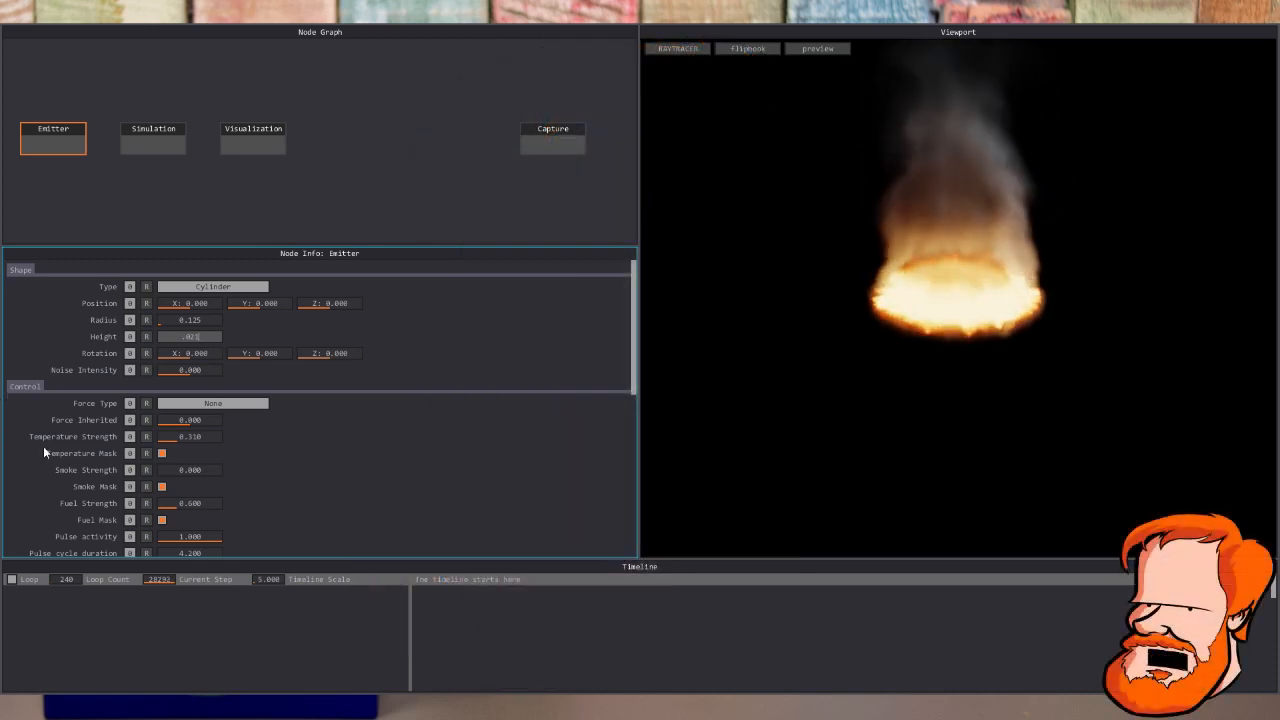
{"action": "left_click", "coordinate": [1022, 325]}
{"action": "left_click_drag", "start_coordinate": [1056, 332], "coordinate": [1100, 328]}
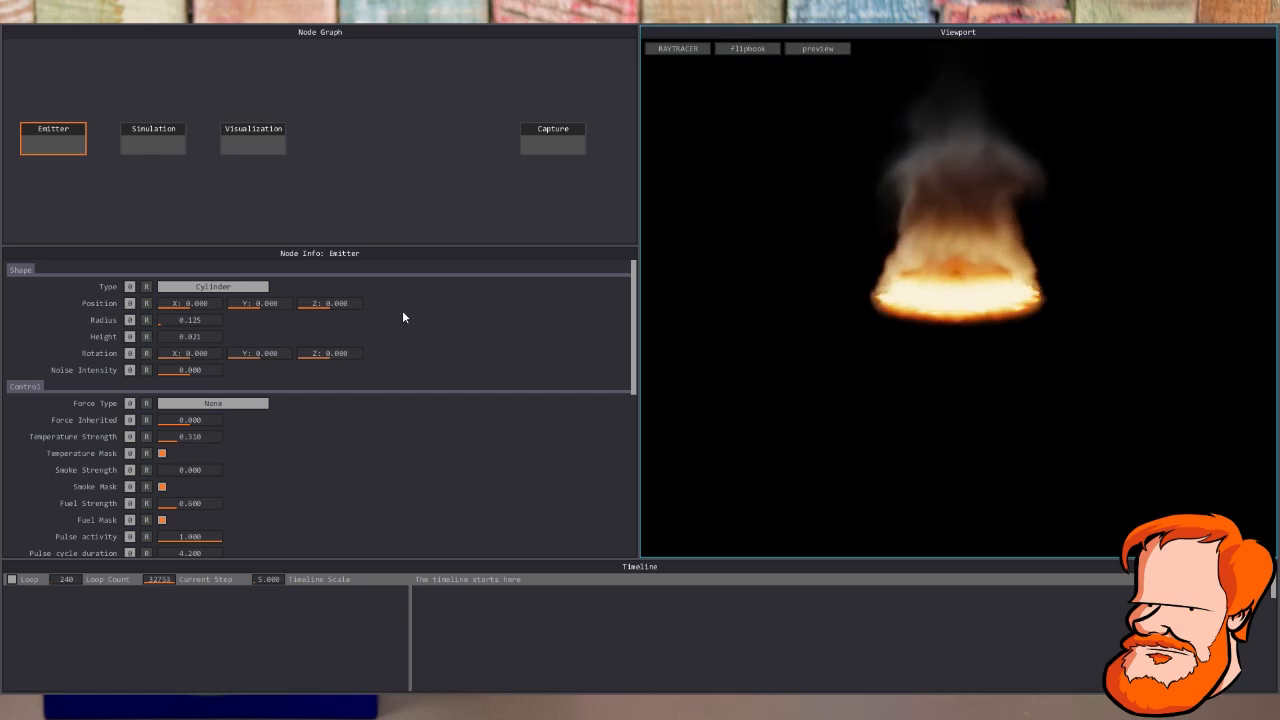
Set the cylinder emitter's radius to 0.185
{"action": "left_click", "coordinate": [194, 321]}
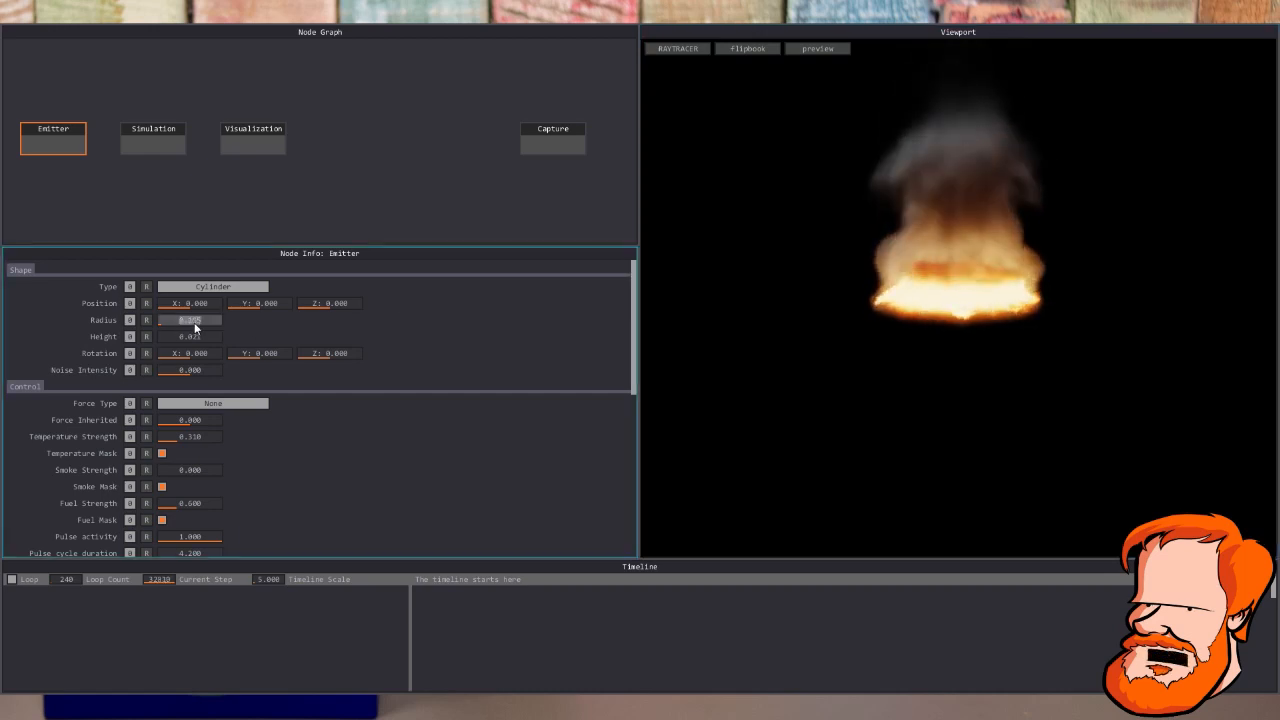
{"action": "left_click_drag", "start_coordinate": [194, 322], "coordinate": [196, 322]}
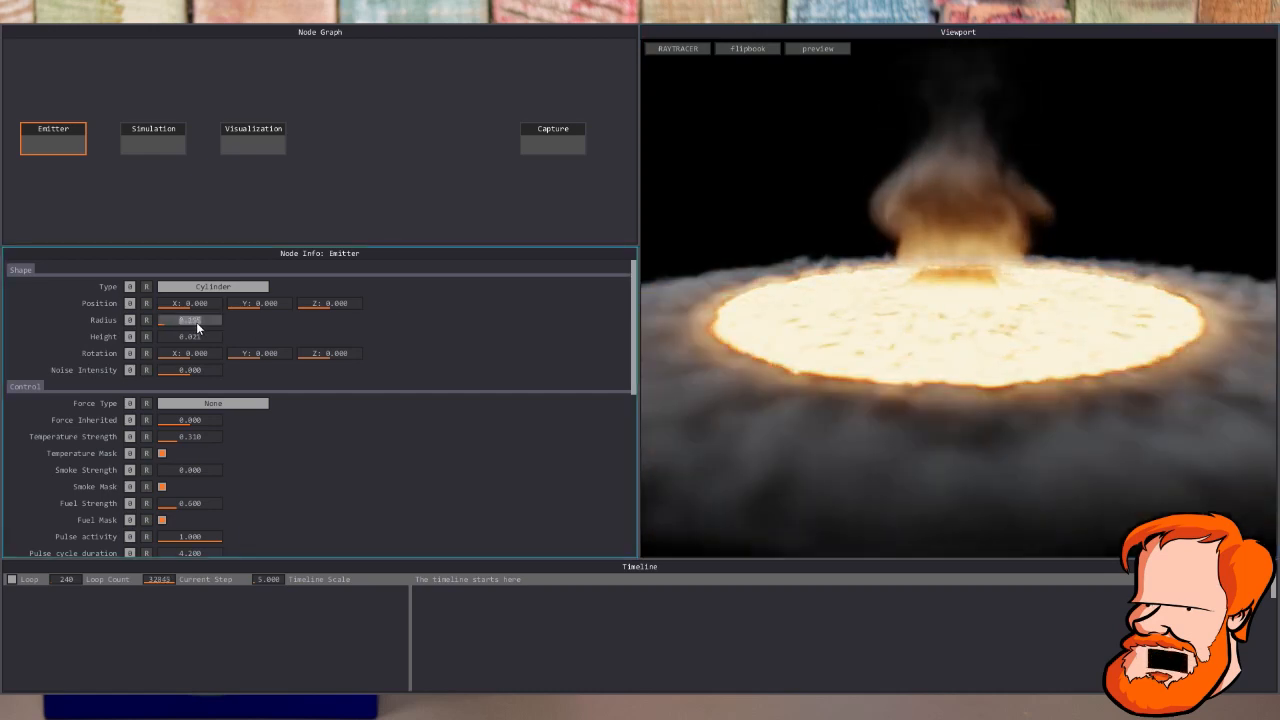
{"action": "left_click_drag", "start_coordinate": [196, 322], "coordinate": [192, 323]}
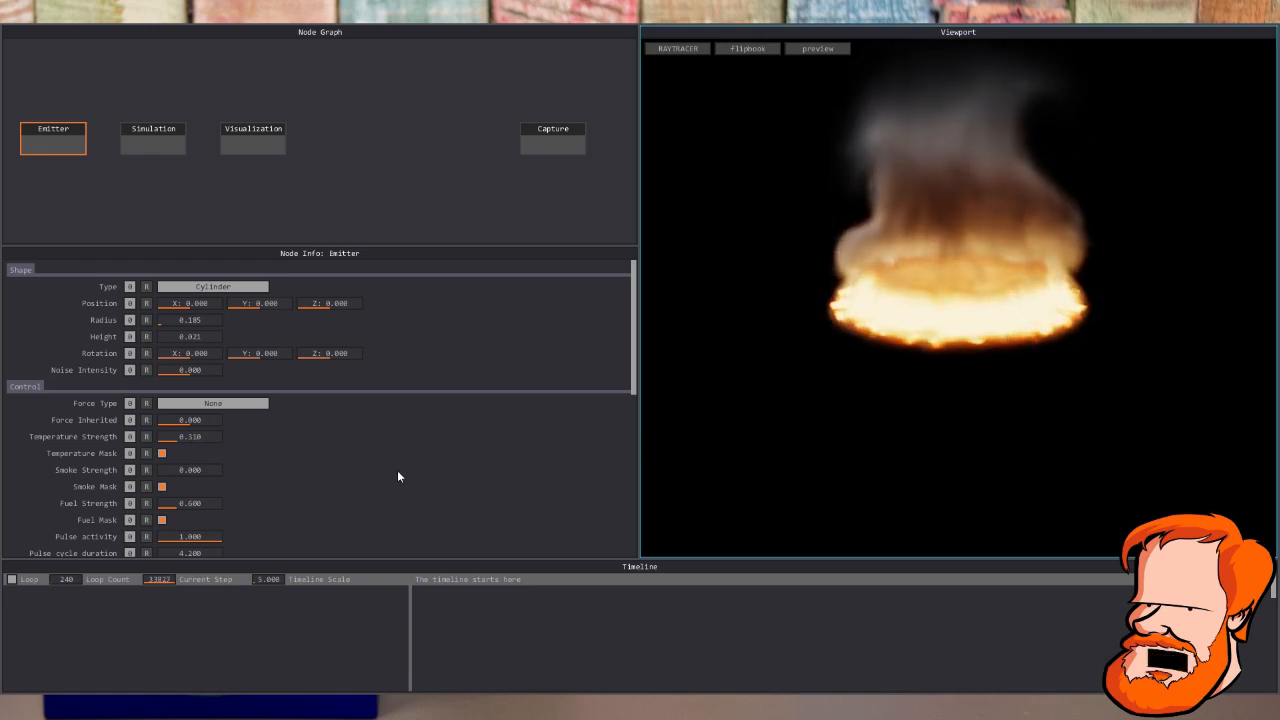
Try a Noise Intensity of 10 on the cylinder emitter, finally setting it to 6
{"action": "scroll", "coordinate": [397, 472], "scroll_direction": "down", "scroll_amount": 1}
{"action": "scroll", "coordinate": [397, 472], "scroll_direction": "up", "scroll_amount": 1}
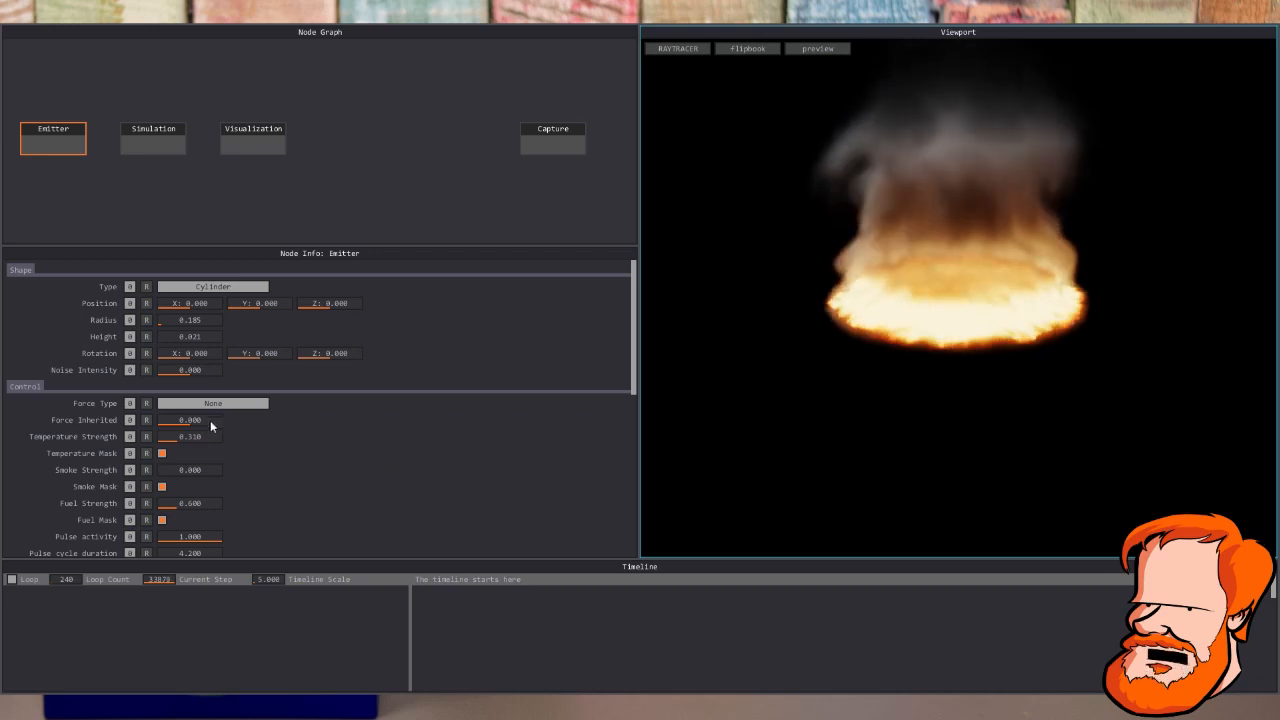
{"action": "left_click_drag", "start_coordinate": [194, 371], "coordinate": [197, 376]}
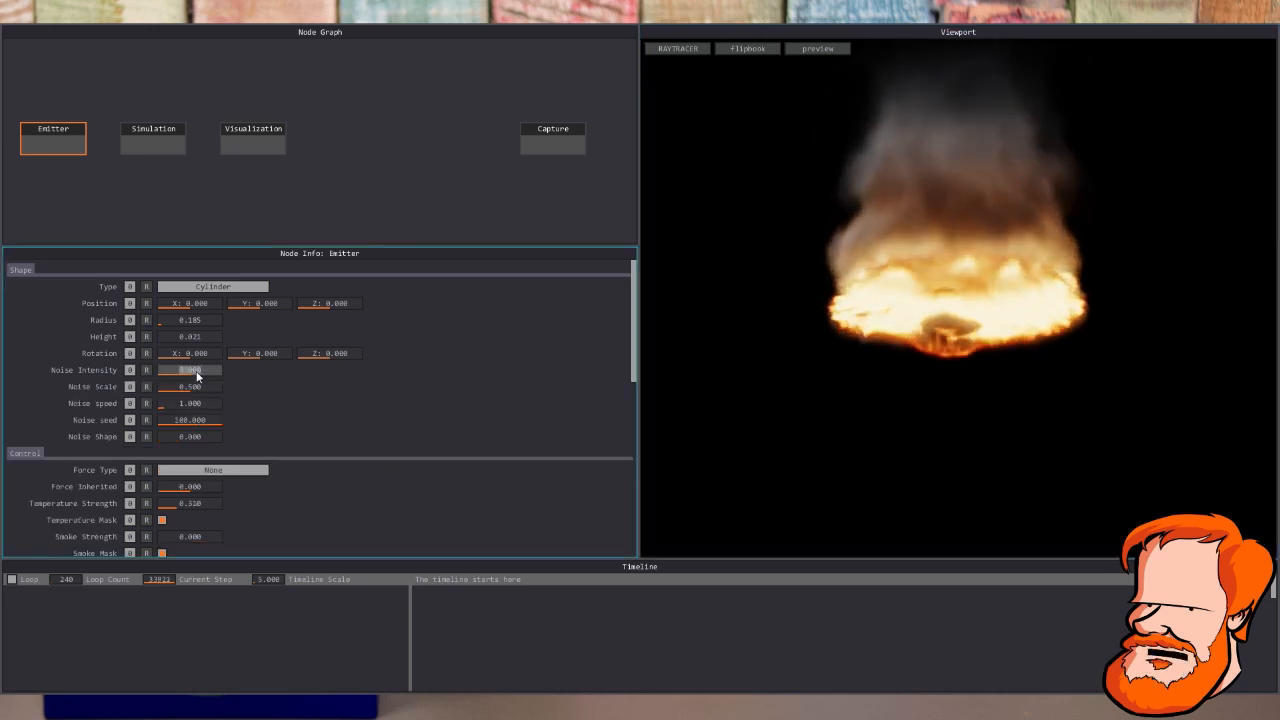
{"action": "type", "text": "10"}
{"action": "key", "text": "Return"}
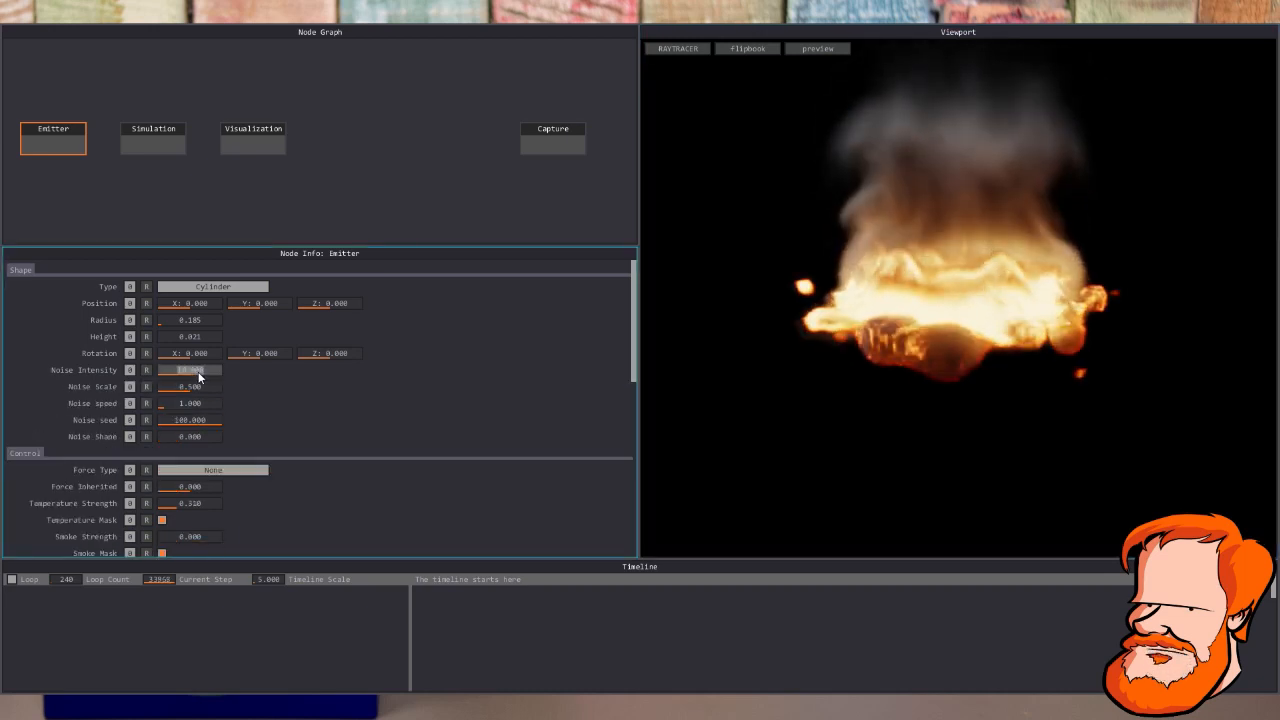
{"action": "type", "text": "6"}
{"action": "left_click", "coordinate": [772, 438]}
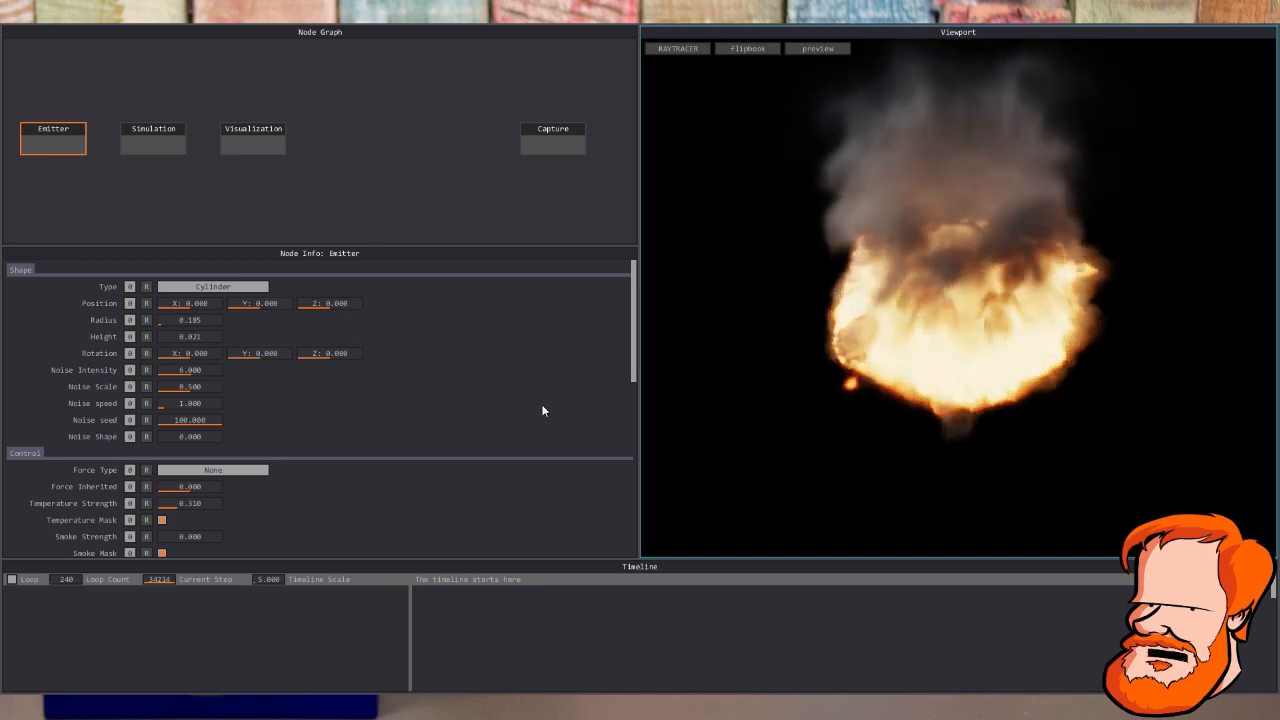
Move the Simulation node below the row of nodes, try different grid resolution values, and set its first resolution value to 160
{"action": "left_click", "coordinate": [170, 147]}
{"action": "left_click_drag", "start_coordinate": [170, 147], "coordinate": [389, 201]}
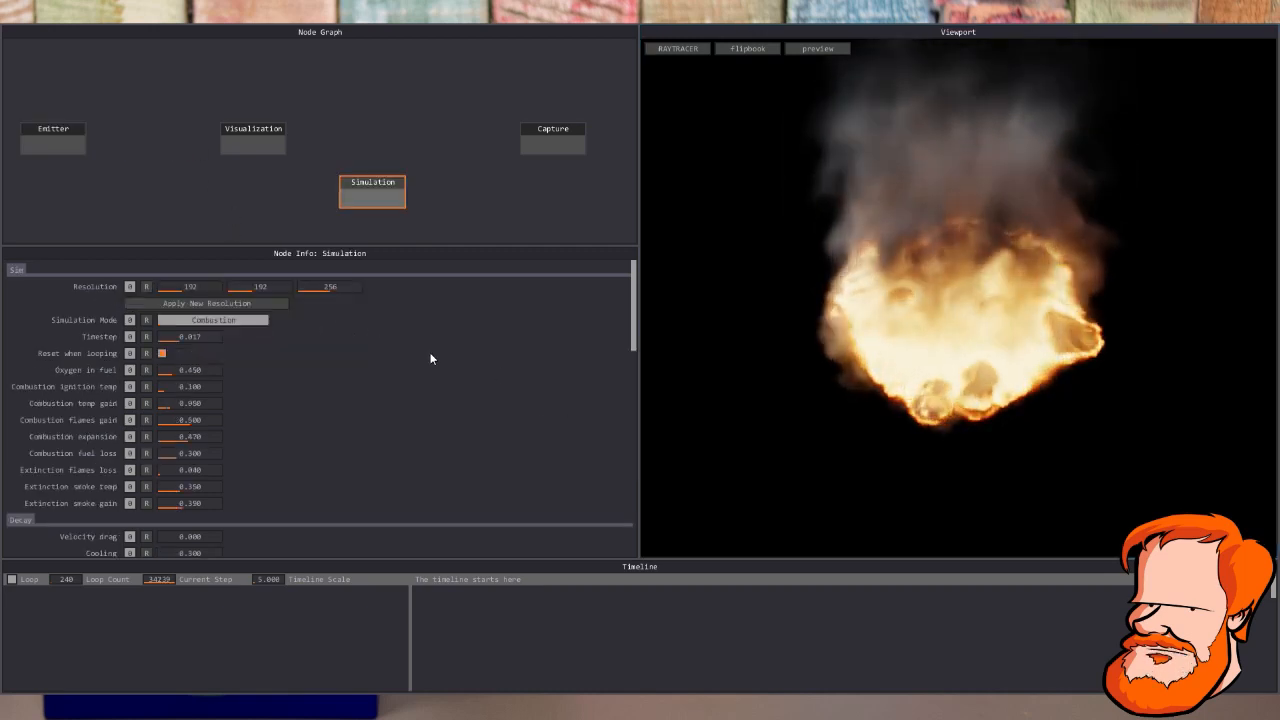
{"action": "left_click", "coordinate": [198, 286]}
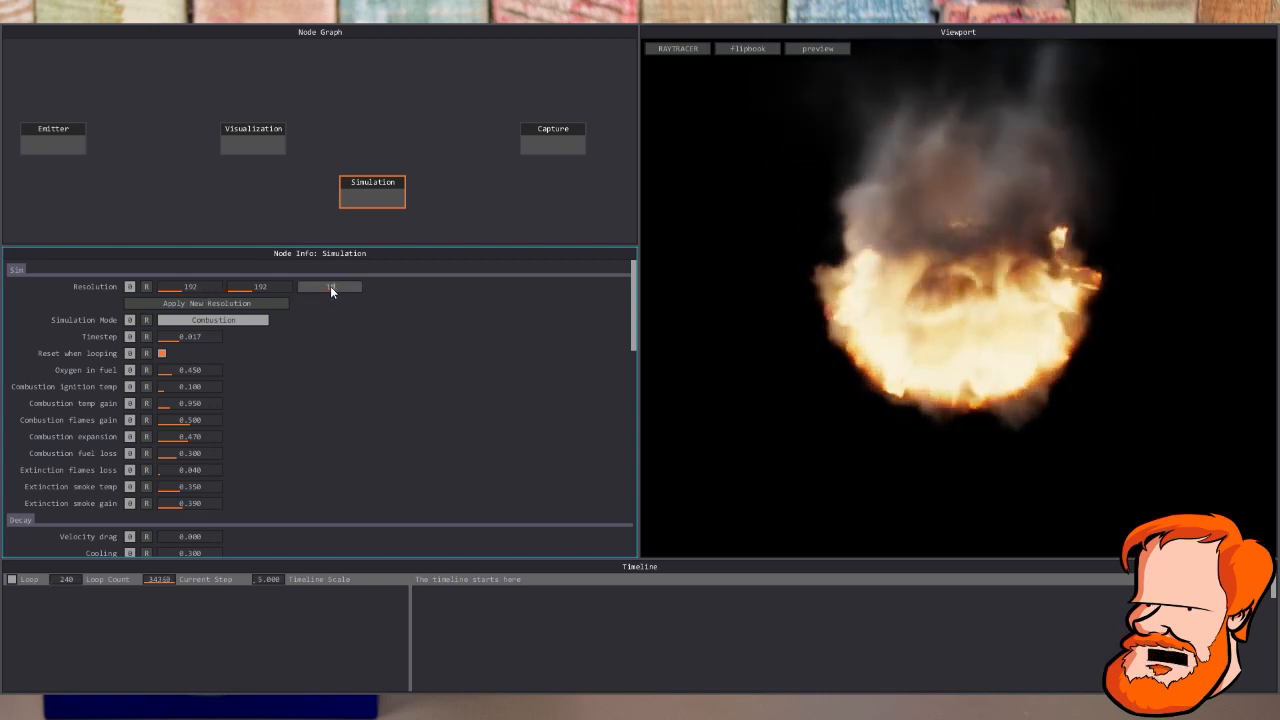
{"action": "left_click_drag", "start_coordinate": [306, 294], "coordinate": [188, 287]}
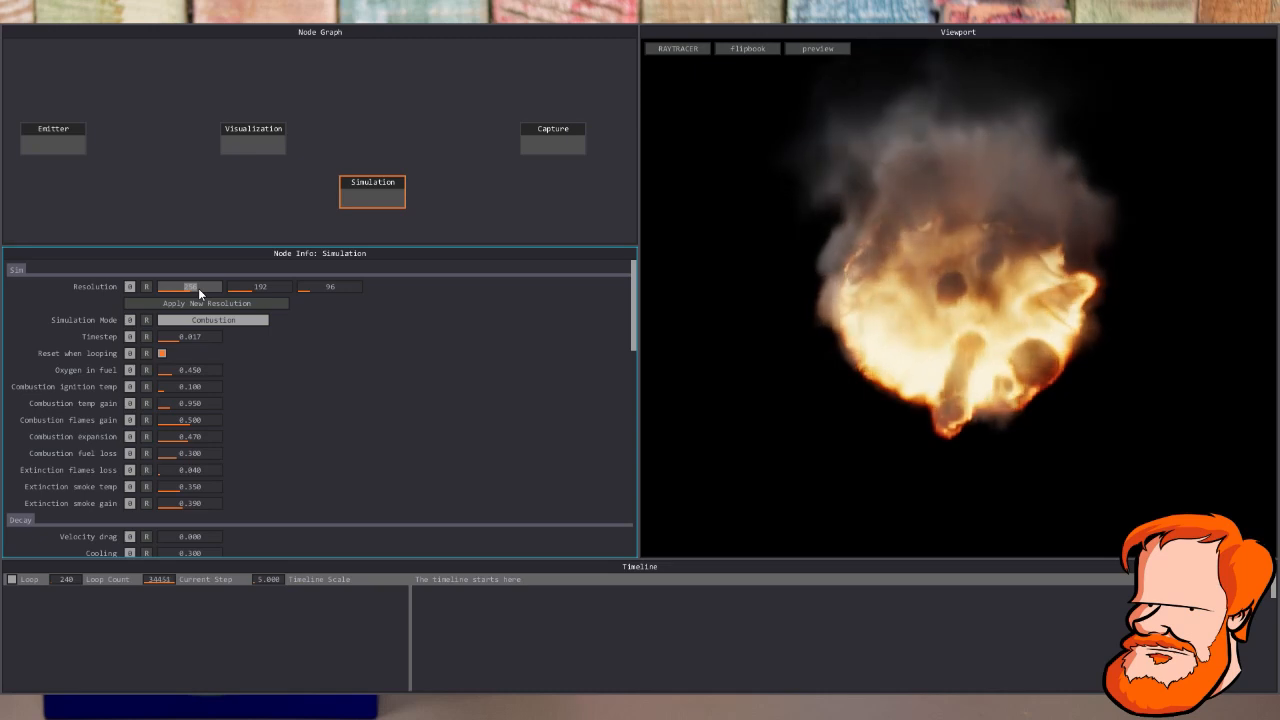
{"action": "type", "text": "150"}
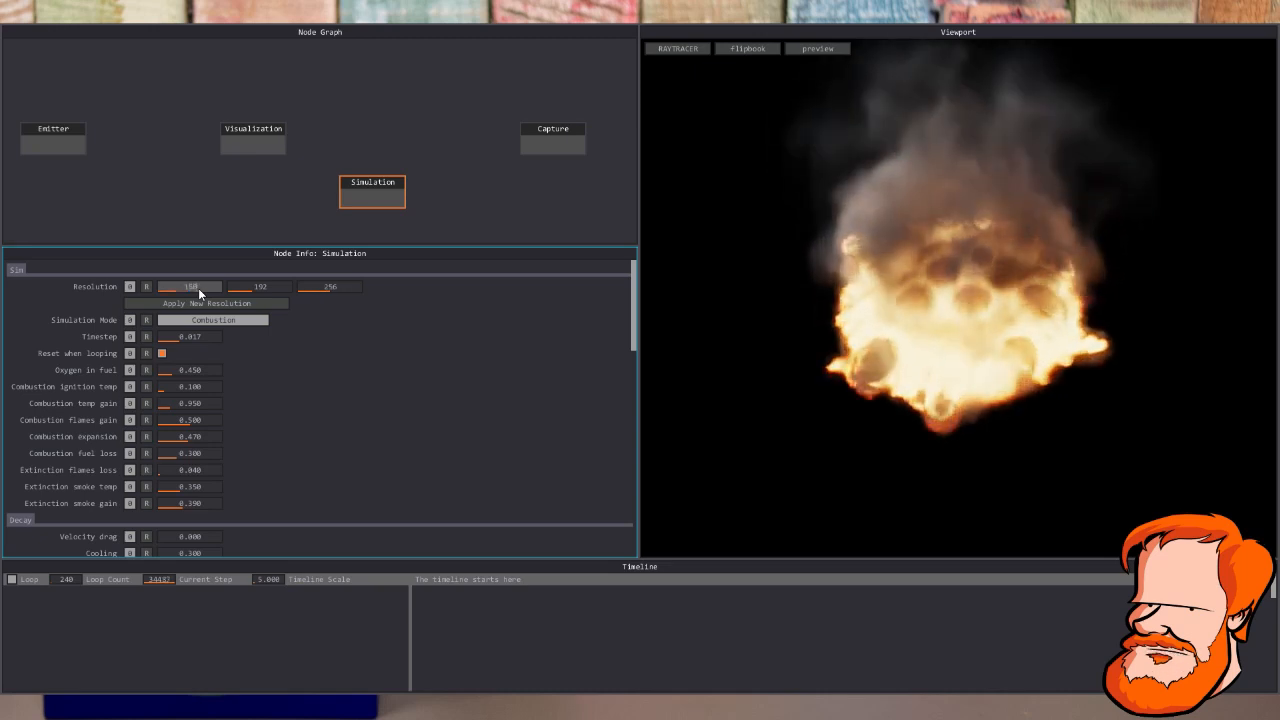
{"action": "left_click_drag", "start_coordinate": [226, 288], "coordinate": [200, 288]}
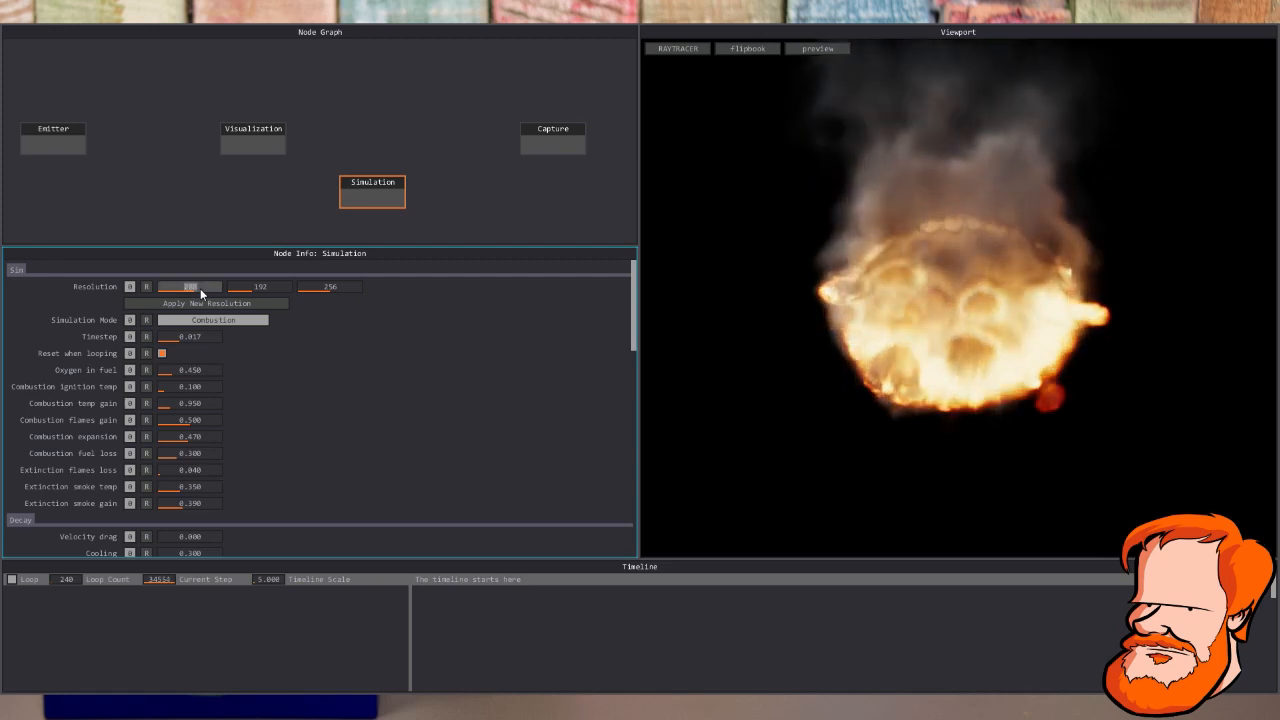
{"action": "type", "text": "160"}
{"action": "key", "text": "Return"}
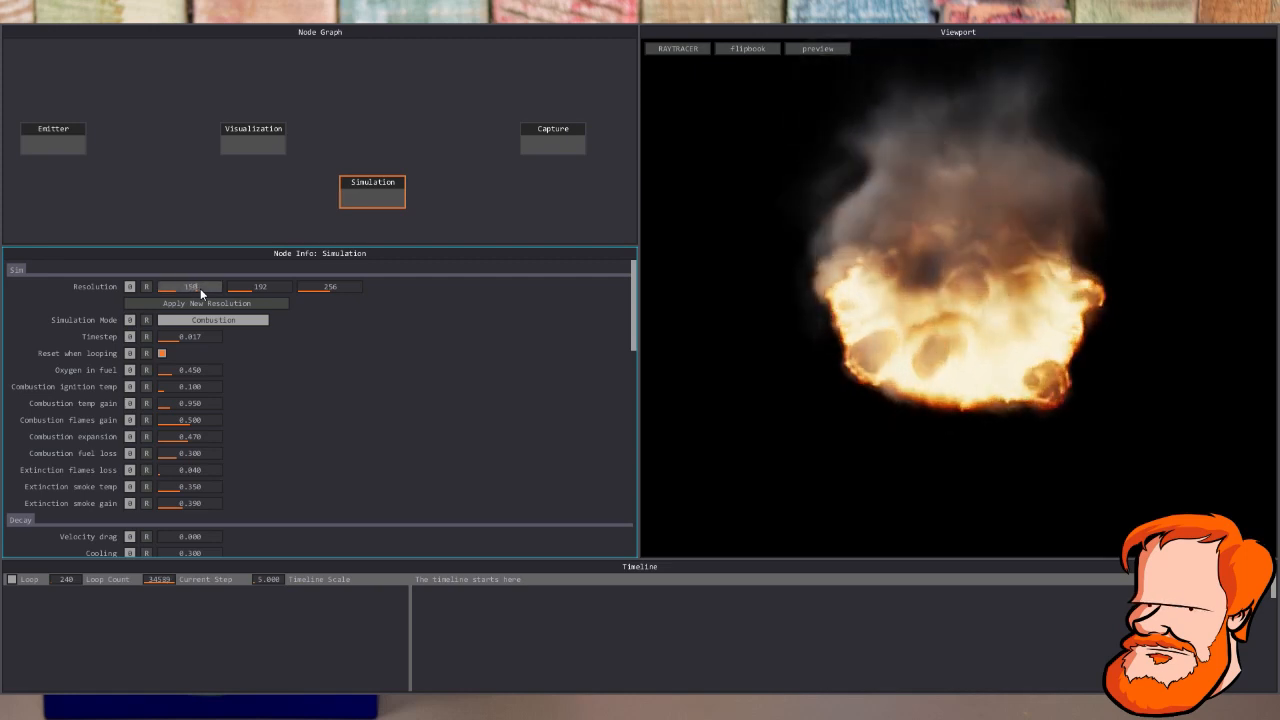
Set the second grid resolution value to 160 and apply the new 160 × 160 × 256 resolution
{"action": "double_click", "coordinate": [258, 285]}
{"action": "type", "text": "160"}
{"action": "key", "text": "Return"}
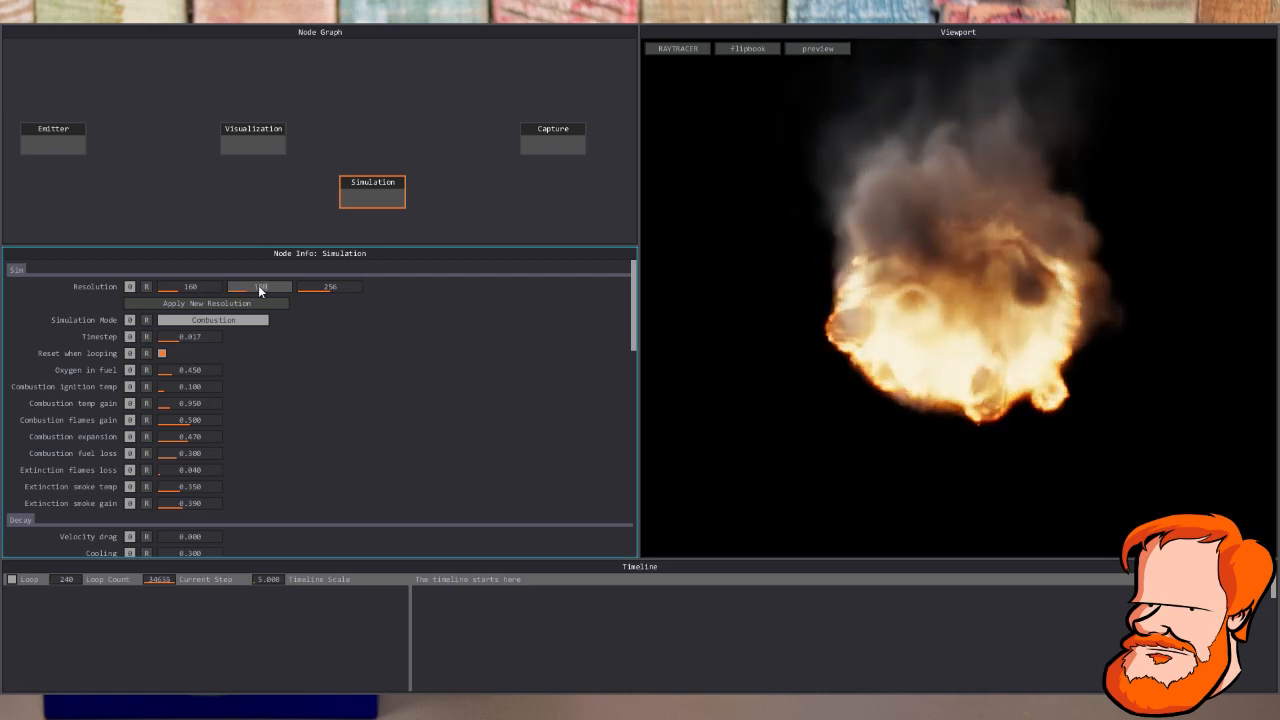
{"action": "left_click", "coordinate": [249, 304]}
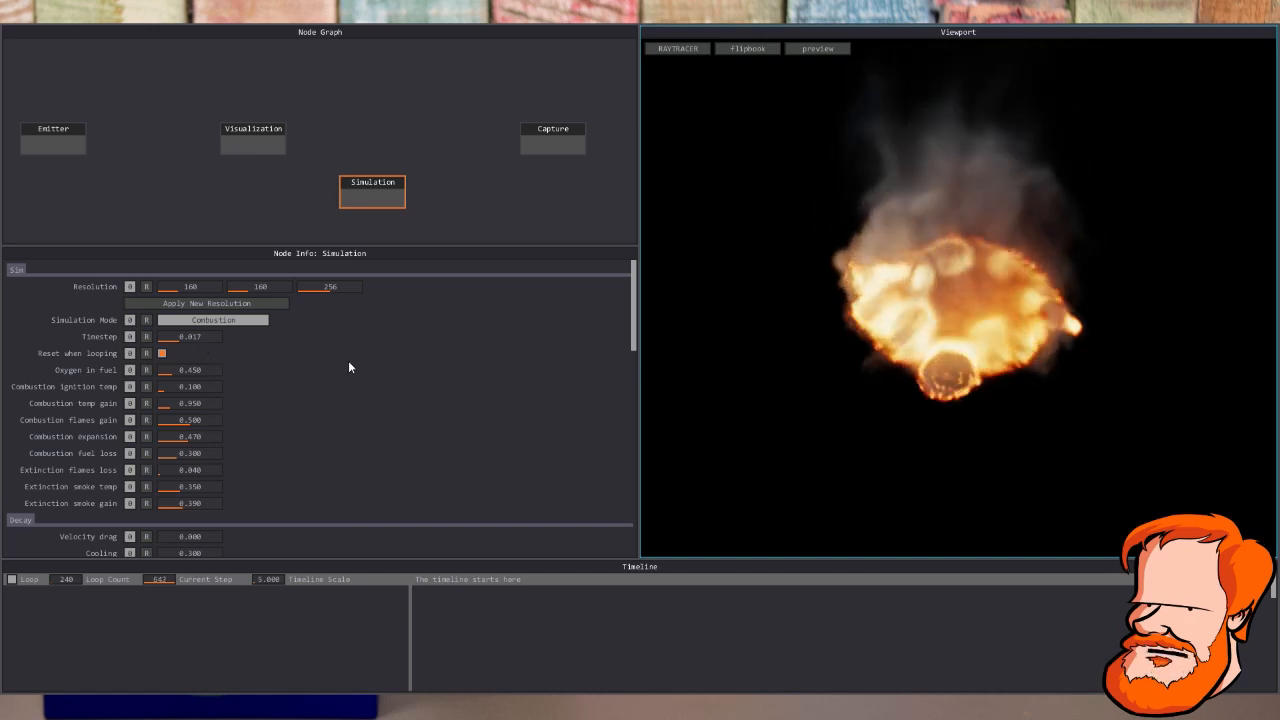
Try a Noise Intensity of 12 and a Noise Scale of 0.82 on the Emitter node
{"action": "left_click", "coordinate": [35, 142]}
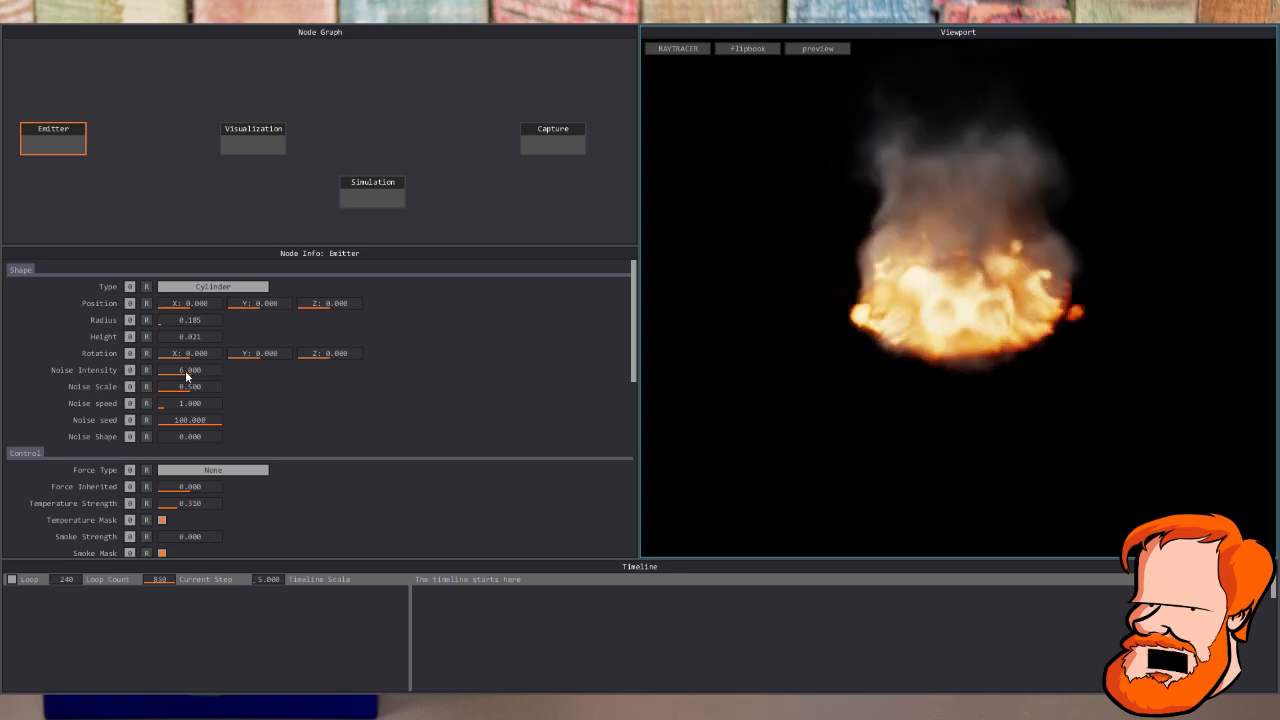
{"action": "left_click_drag", "start_coordinate": [182, 369], "coordinate": [196, 374]}
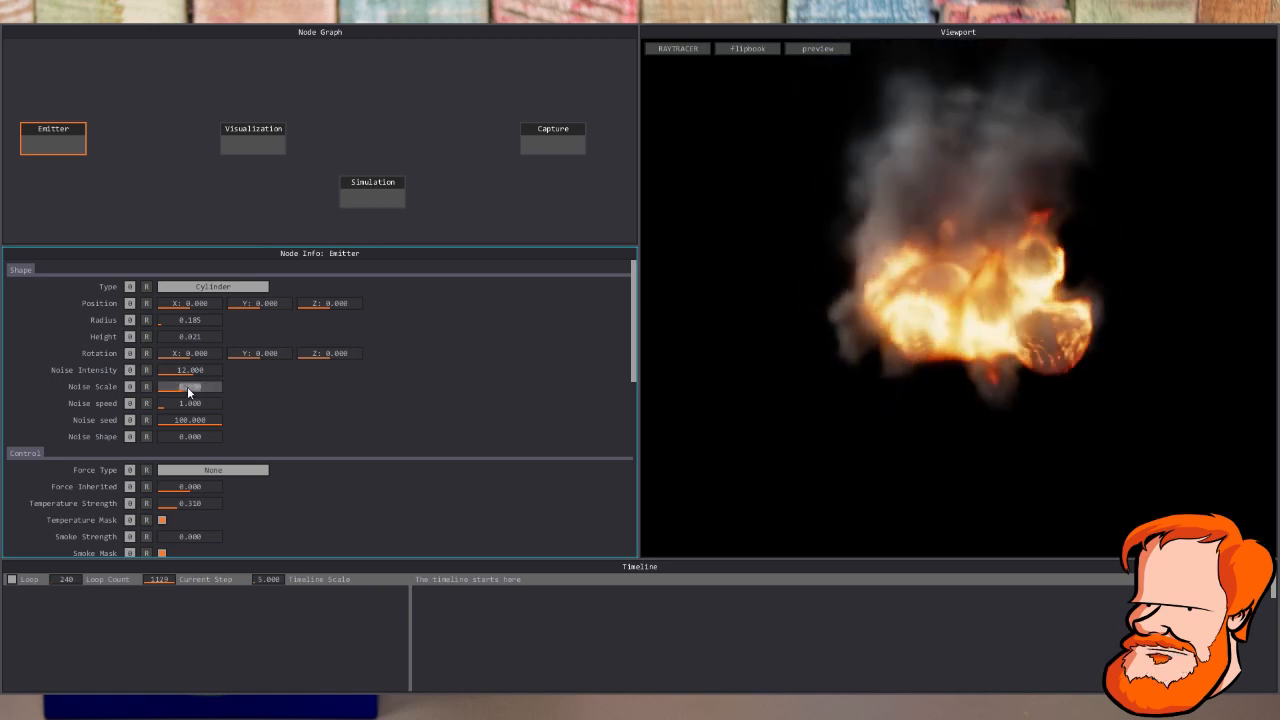
{"action": "left_click_drag", "start_coordinate": [200, 387], "coordinate": [217, 386]}
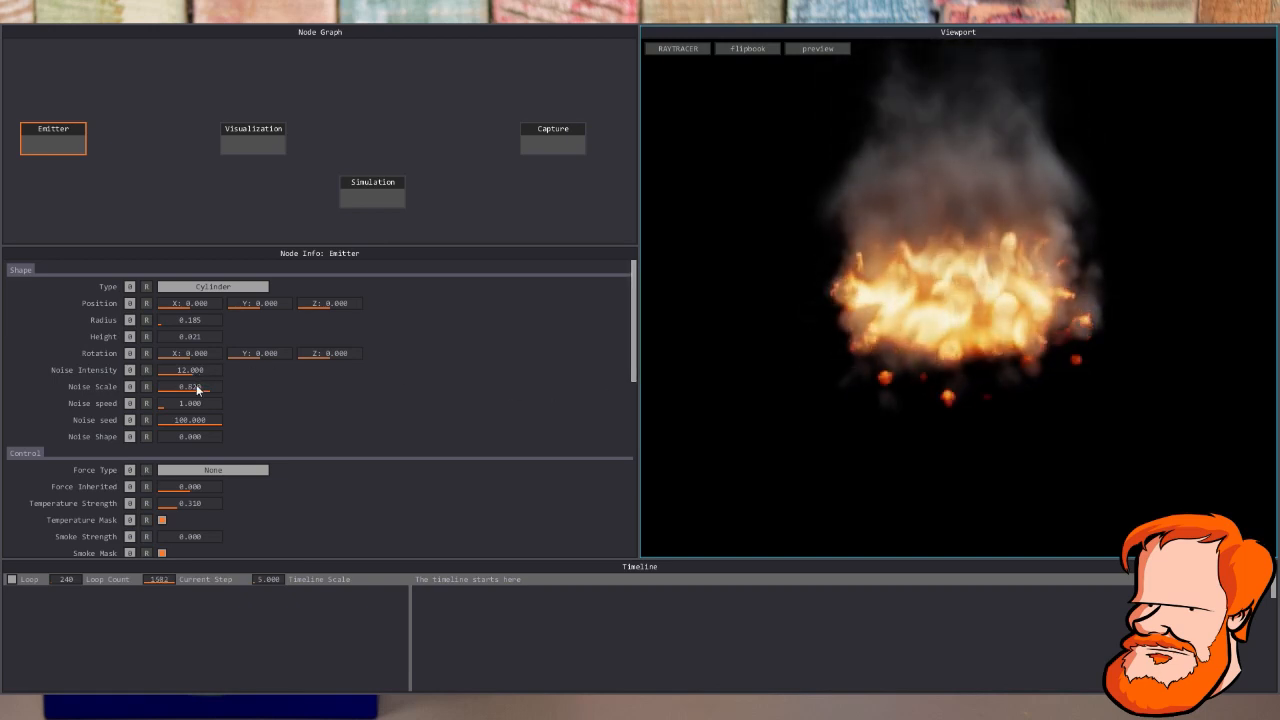
Set the emitter's Noise Shape to 0.05 and its Noise speed to 2.2
{"action": "left_click", "coordinate": [195, 438]}
{"action": "left_click_drag", "start_coordinate": [196, 438], "coordinate": [196, 438]}
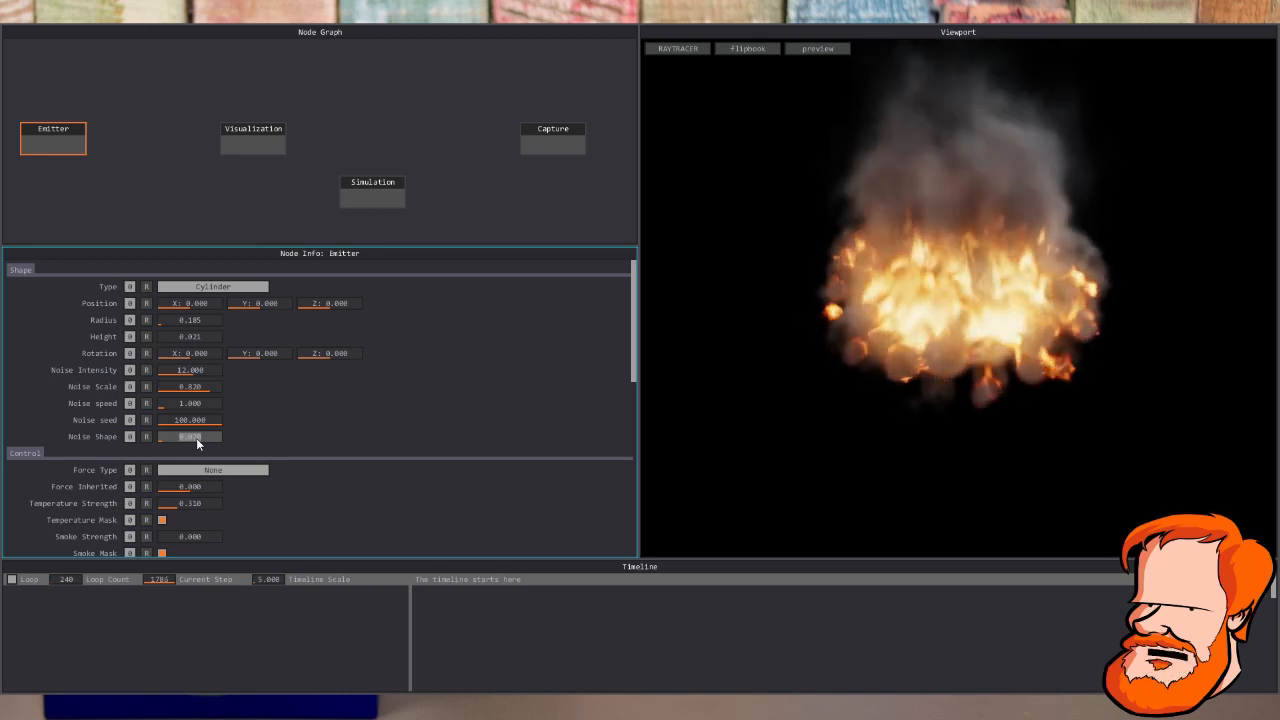
{"action": "left_click_drag", "start_coordinate": [882, 382], "coordinate": [911, 374]}
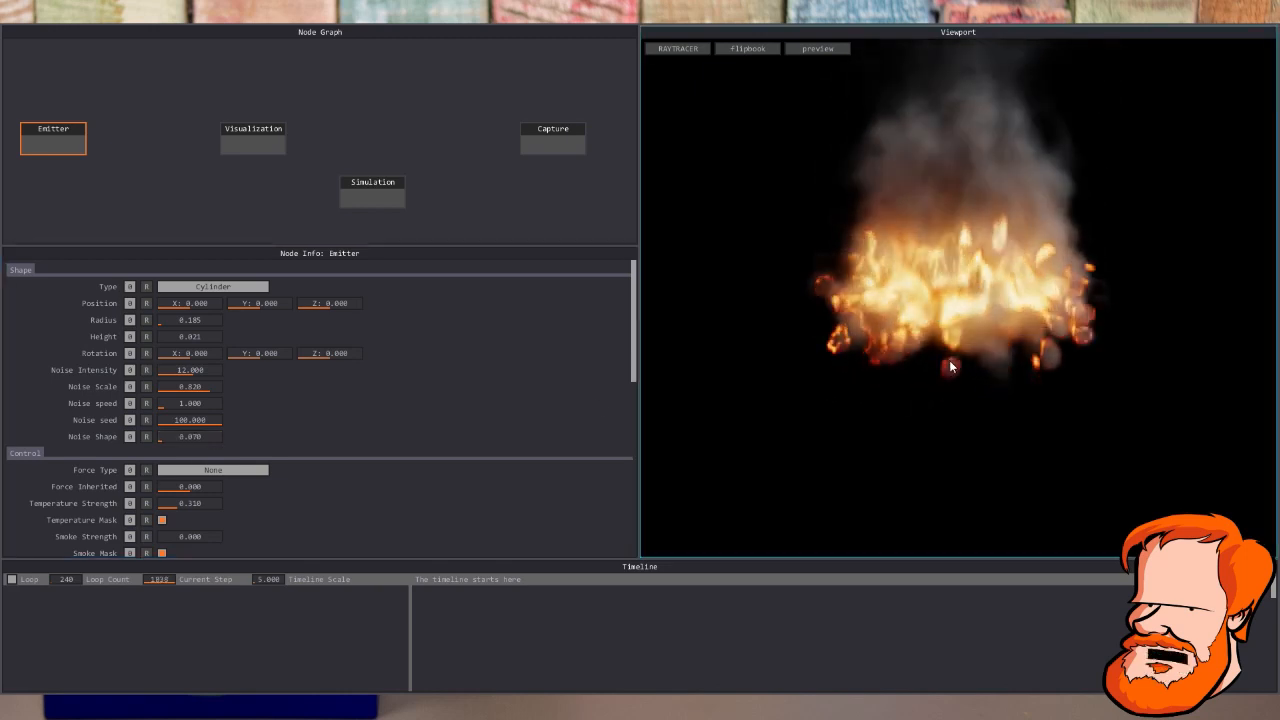
{"action": "left_click_drag", "start_coordinate": [200, 439], "coordinate": [197, 439]}
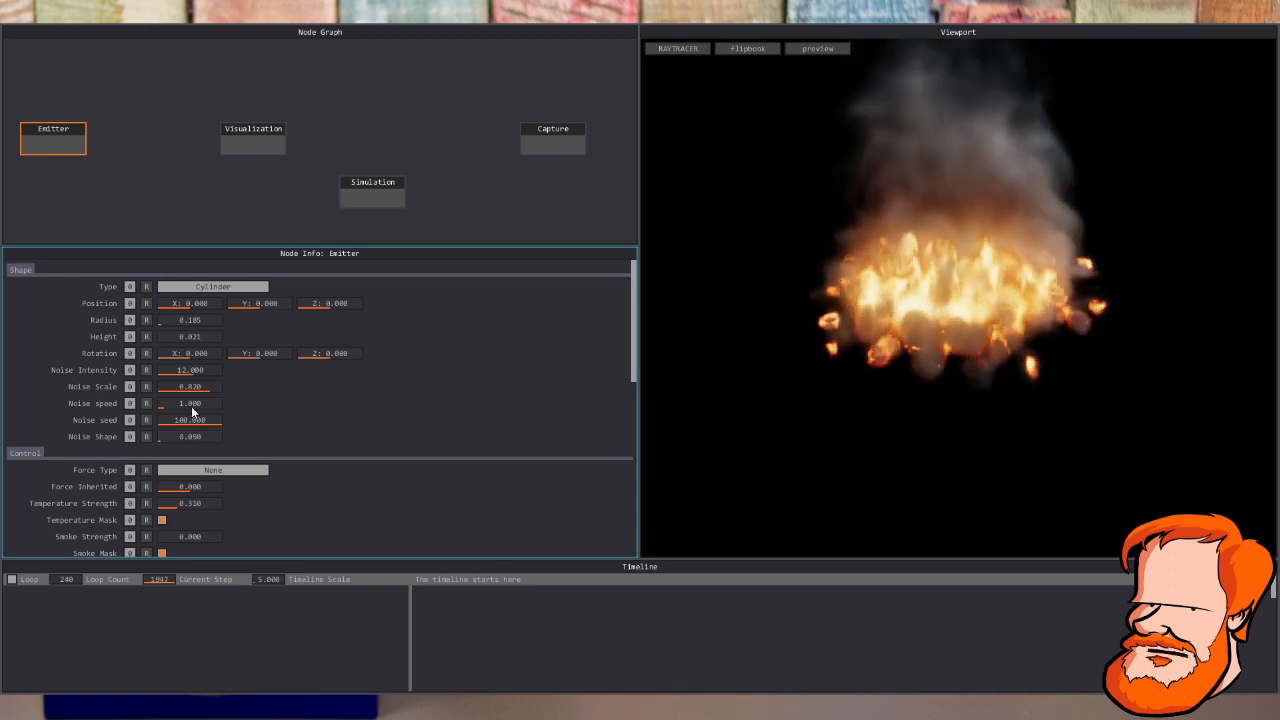
{"action": "double_click", "coordinate": [199, 405]}
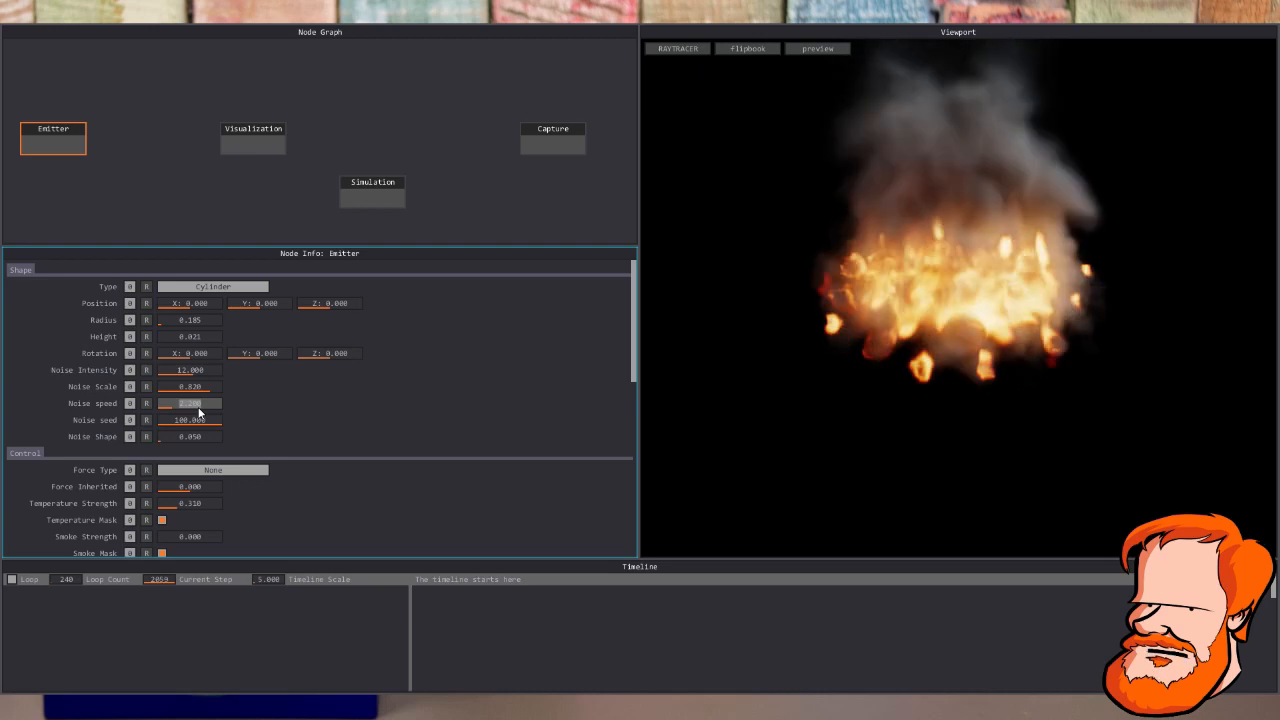
{"action": "type", "text": "2.28"}
{"action": "key", "text": "Return"}
Set the emitter's Noise Scale to 1 and its Noise Intensity to 6
{"action": "double_click", "coordinate": [198, 388]}
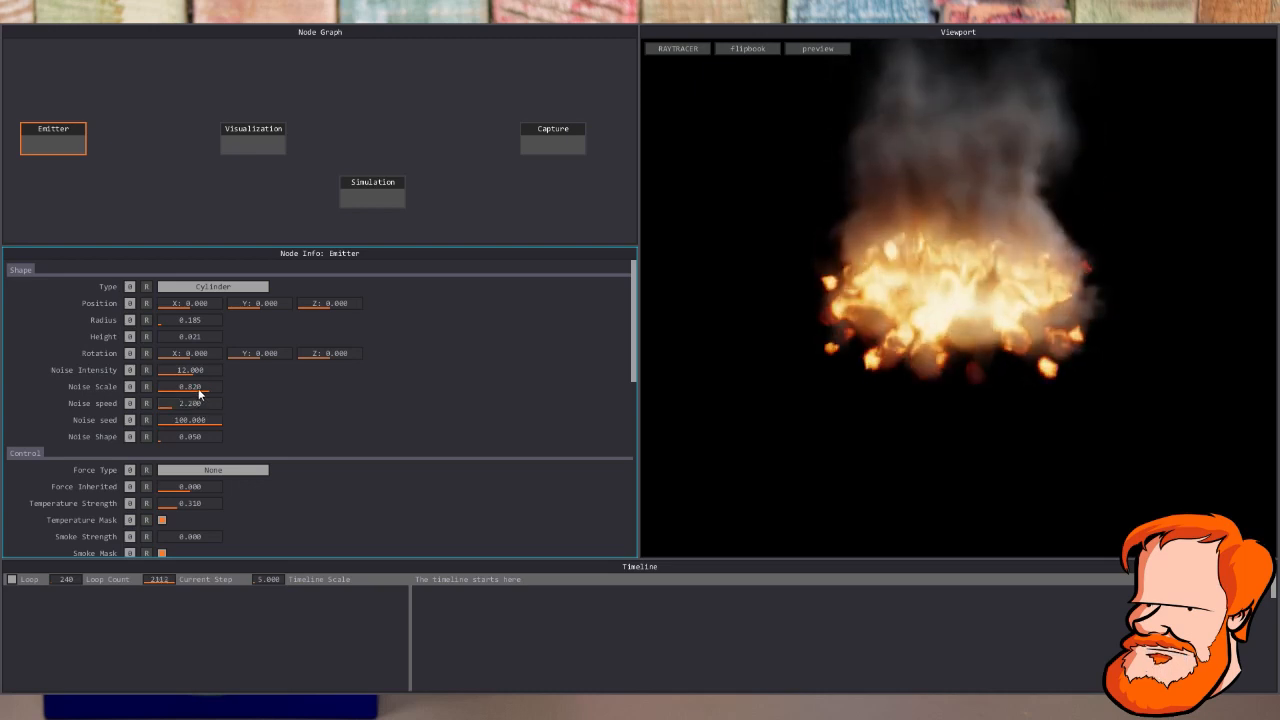
{"action": "type", "text": "1"}
{"action": "key", "text": "Return"}
{"action": "double_click", "coordinate": [206, 371]}
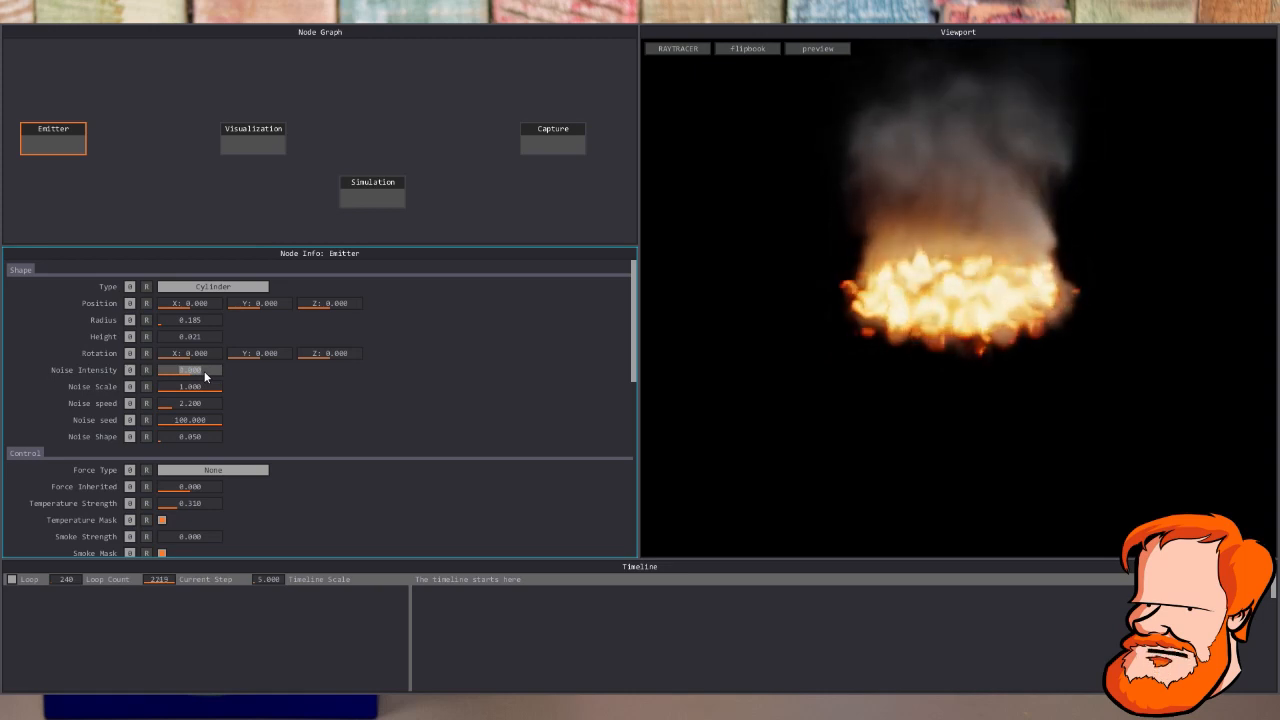
{"action": "type", "text": "6"}
{"action": "key", "text": "Return"}
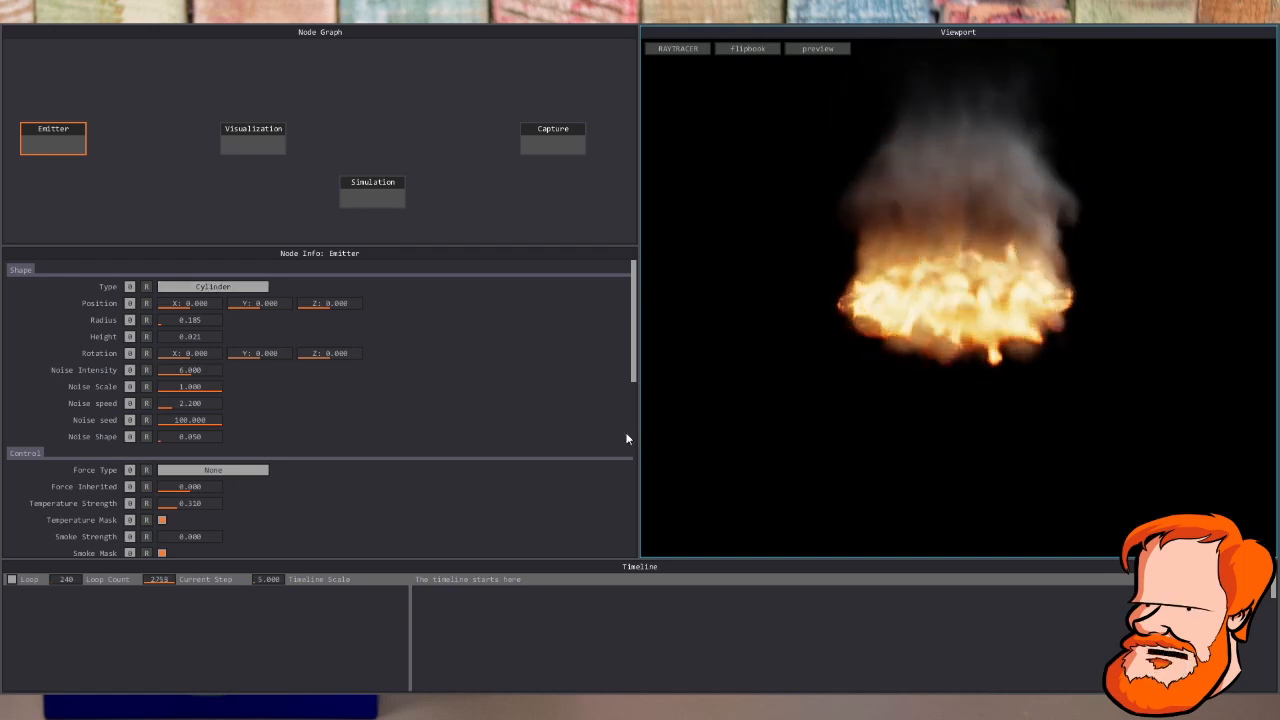
Set the emitter's Temperature Strength to 0.25
{"action": "scroll", "coordinate": [268, 437], "scroll_direction": "down", "scroll_amount": 1}
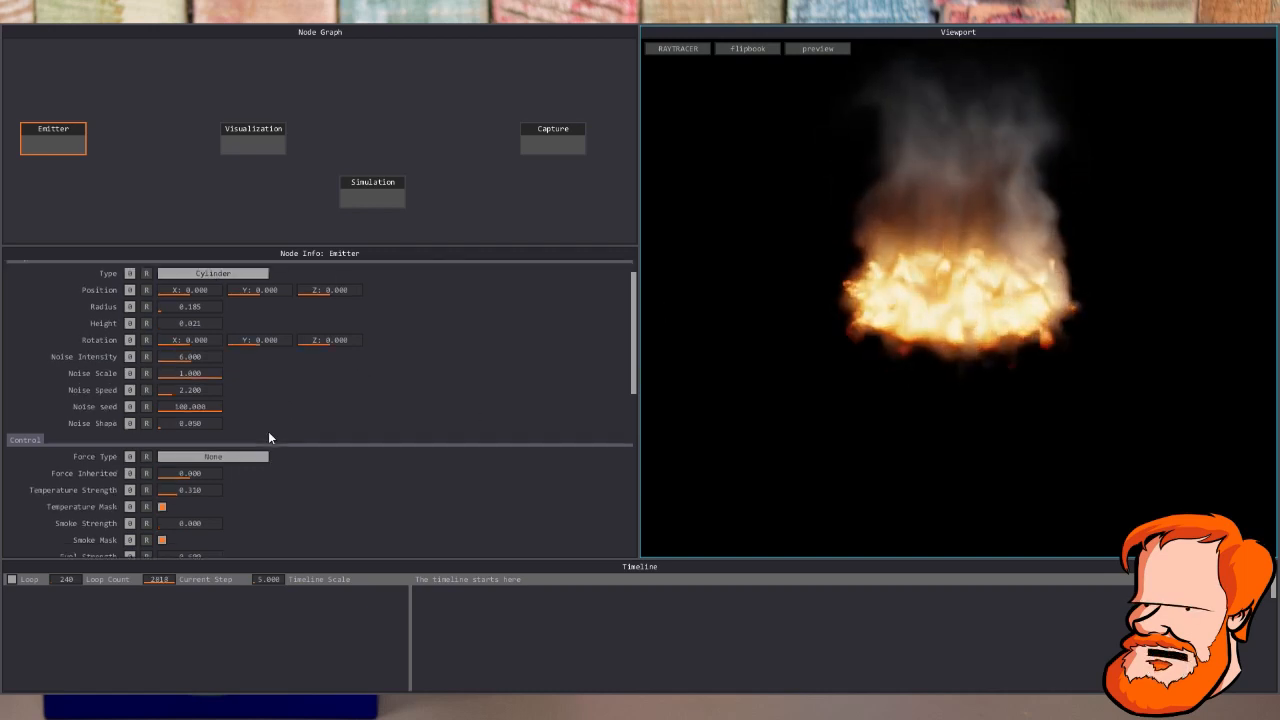
{"action": "scroll", "coordinate": [288, 488], "scroll_direction": "down", "scroll_amount": 1}
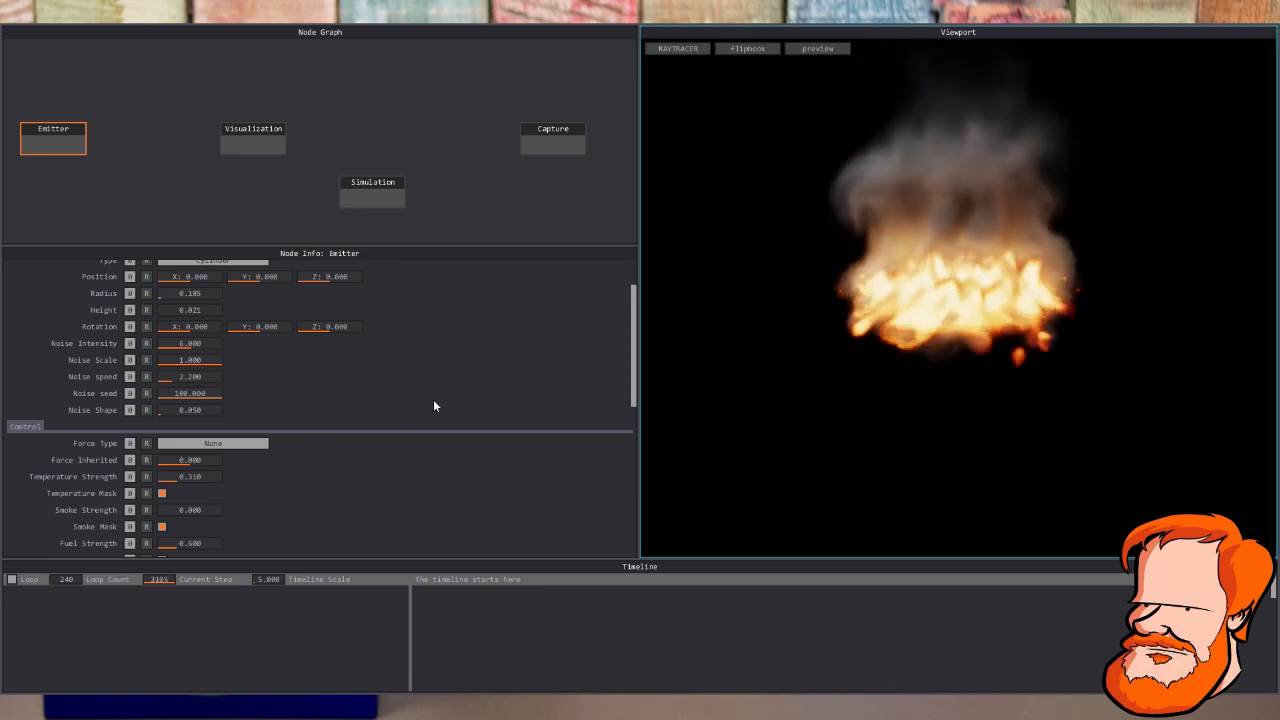
{"action": "scroll", "coordinate": [400, 486], "scroll_direction": "down", "scroll_amount": 3}
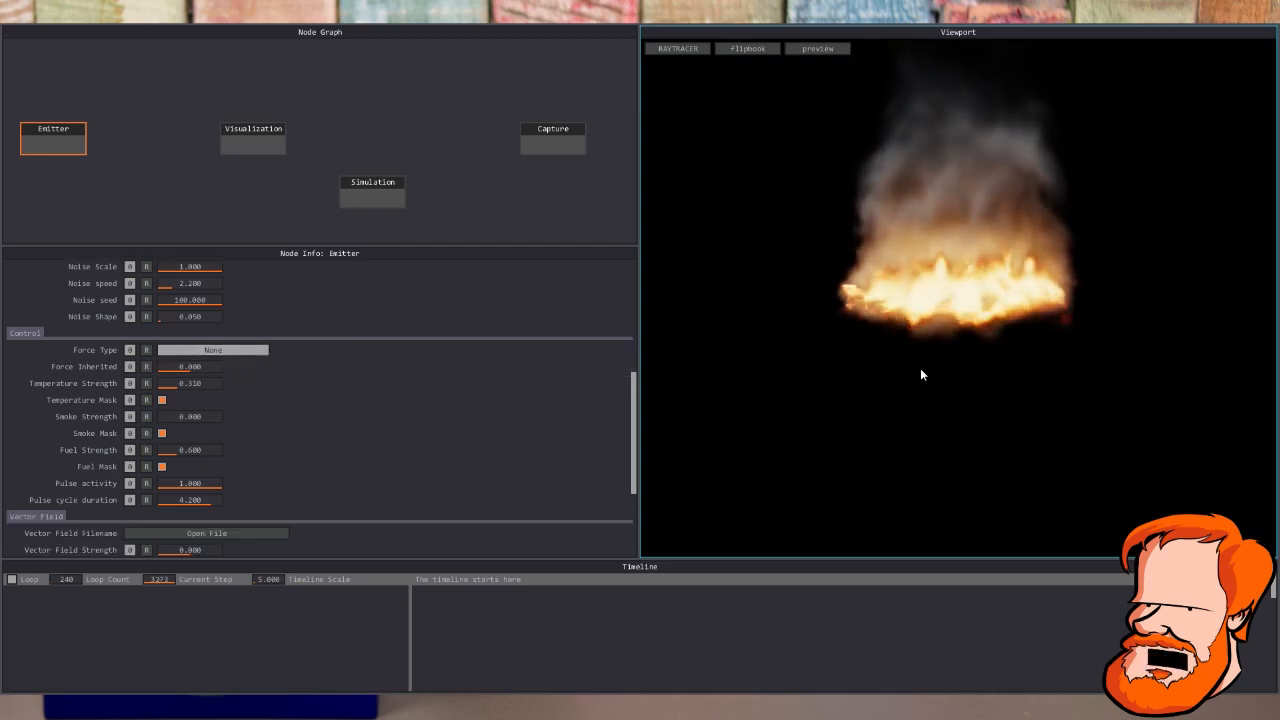
{"action": "left_click", "coordinate": [197, 384]}
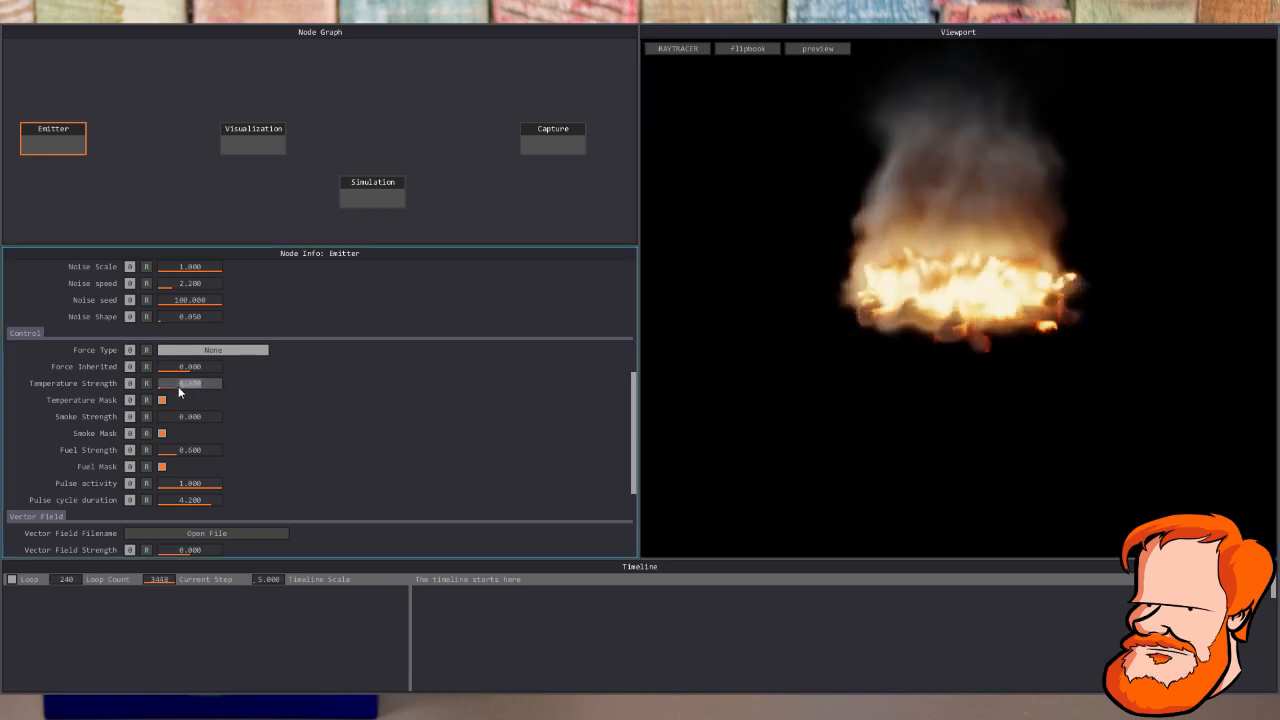
{"action": "left_click_drag", "start_coordinate": [178, 391], "coordinate": [192, 391]}
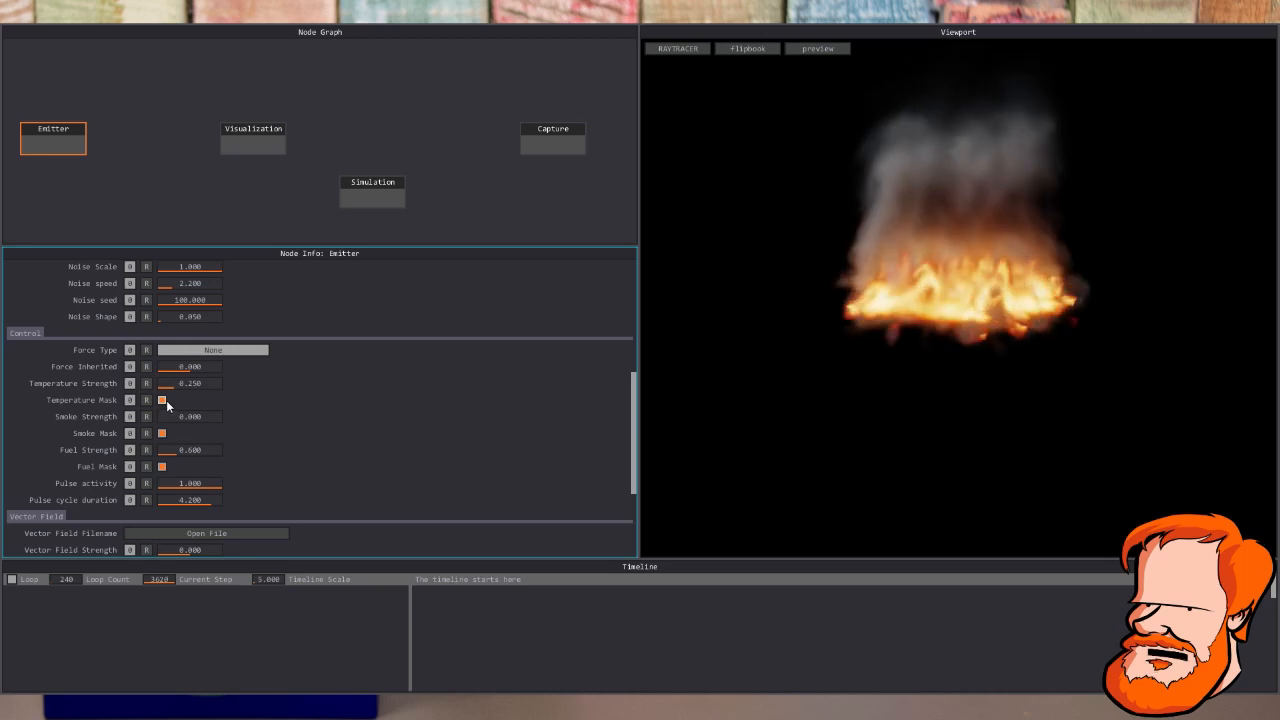
Turn the emitter's Temperature Mask off to preview its effect, and turn it back on
{"action": "scroll", "coordinate": [330, 441], "scroll_direction": "down", "scroll_amount": 1}
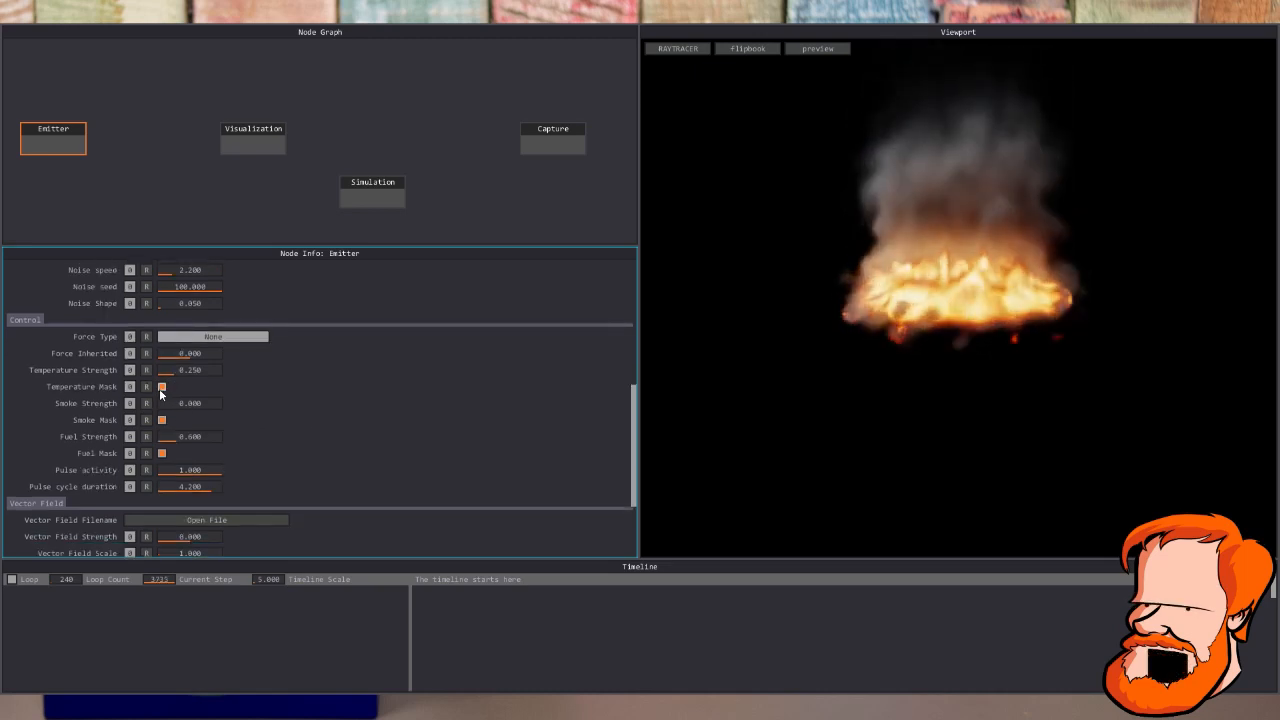
{"action": "left_click", "coordinate": [877, 401]}
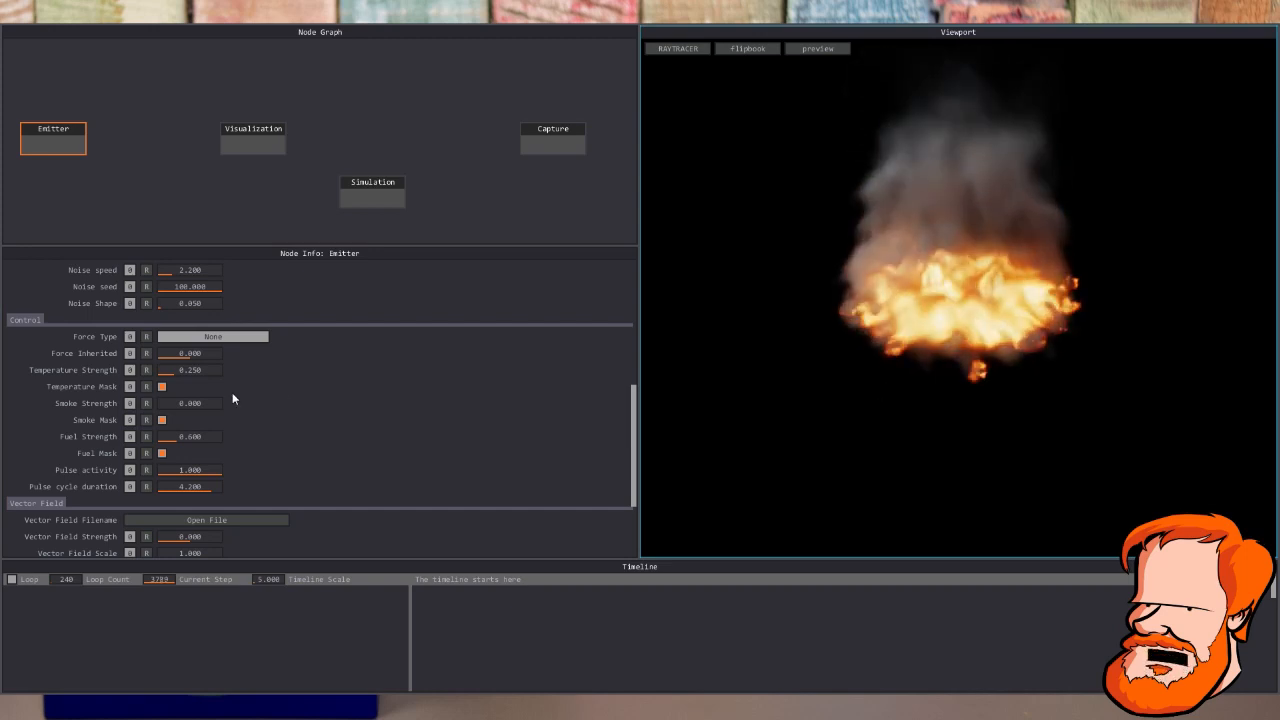
{"action": "left_click", "coordinate": [162, 387]}
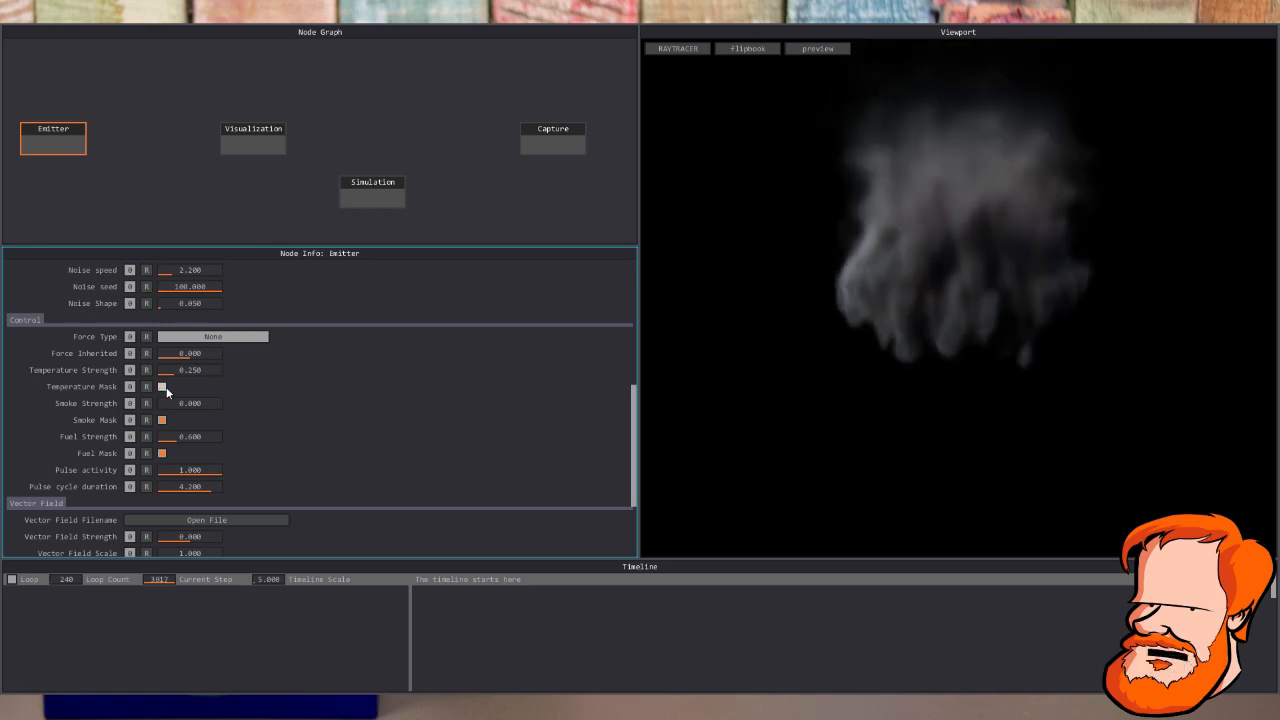
{"action": "left_click", "coordinate": [162, 387]}
Toggle the emitter's Smoke Mask off and on to compare the fire, leaving it enabled
{"action": "left_click", "coordinate": [161, 420]}
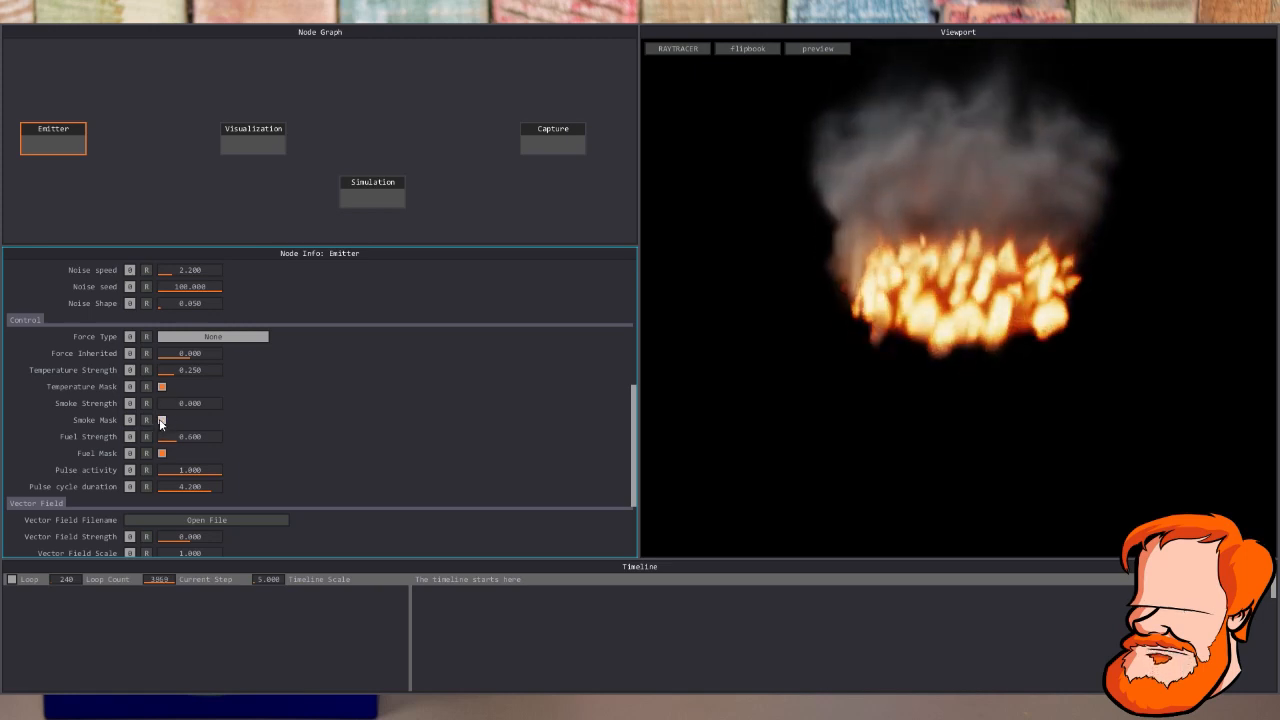
{"action": "left_click", "coordinate": [161, 420]}
{"action": "left_click", "coordinate": [162, 421]}
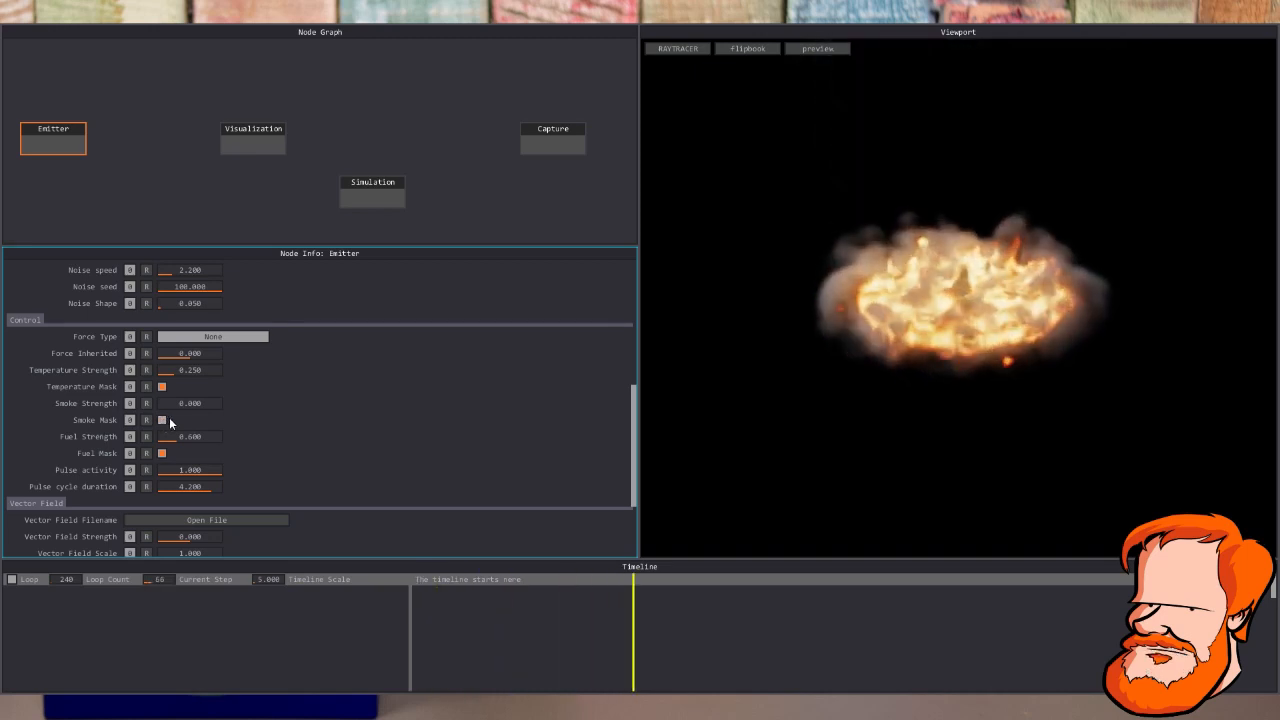
{"action": "left_click", "coordinate": [162, 420]}
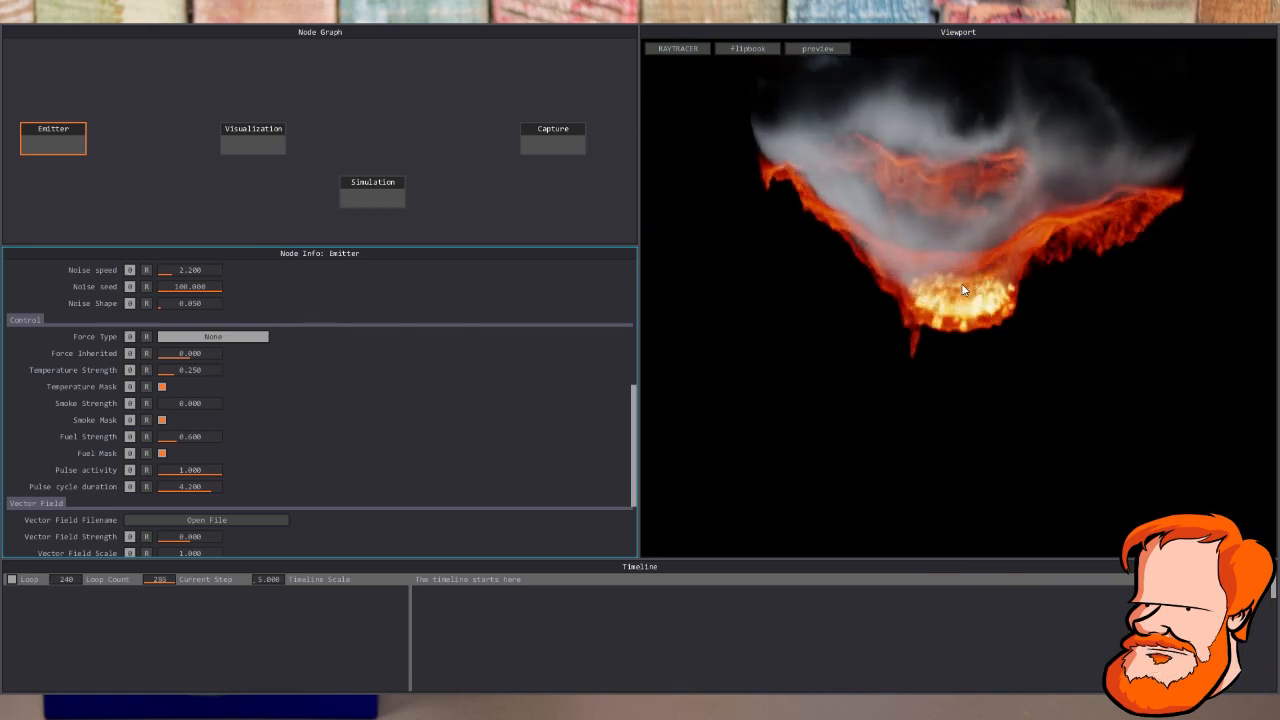
Test the fire with the Fuel Mask disabled, re-enable the mask and restart the simulation
{"action": "key", "text": "r"}
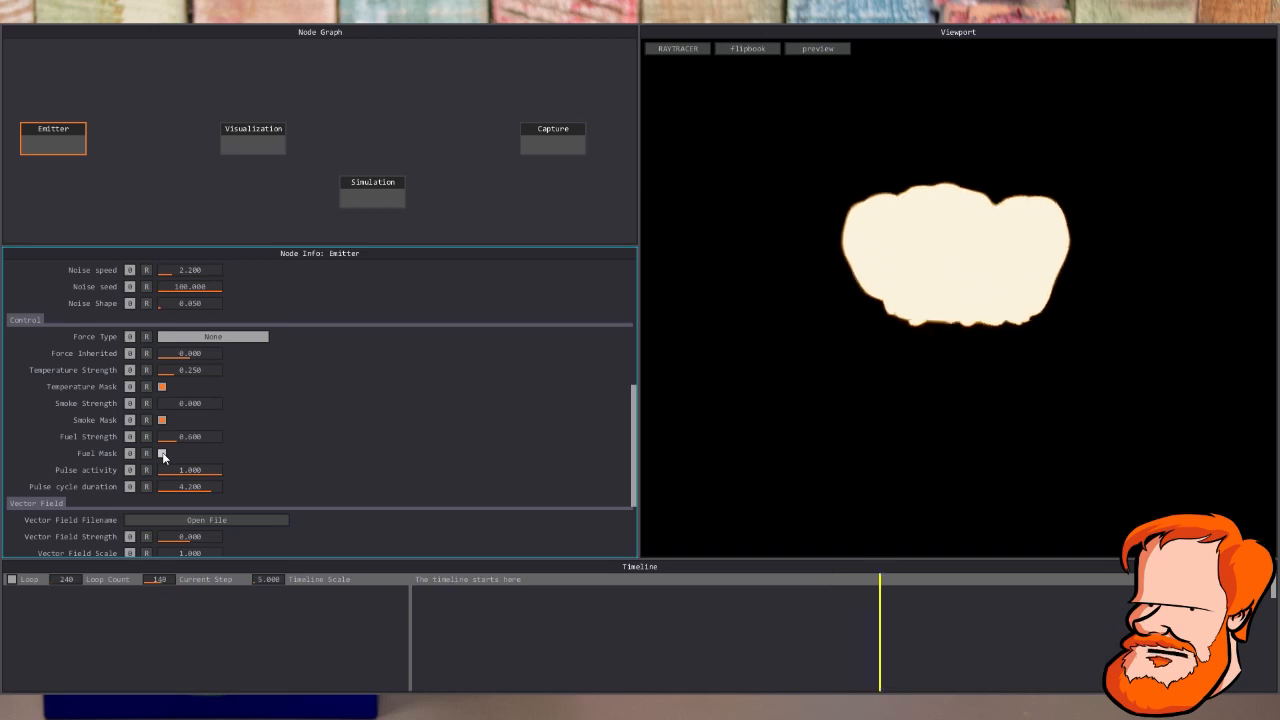
{"action": "left_click", "coordinate": [162, 453]}
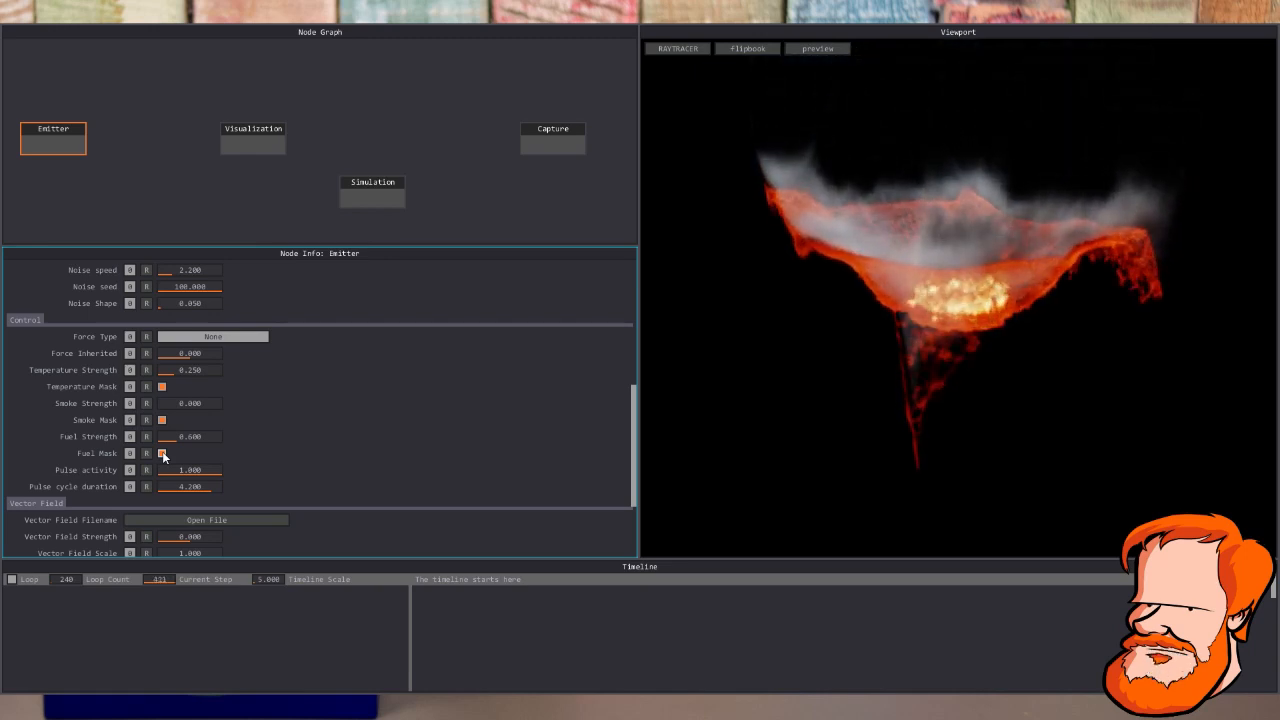
{"action": "key", "text": "r"}
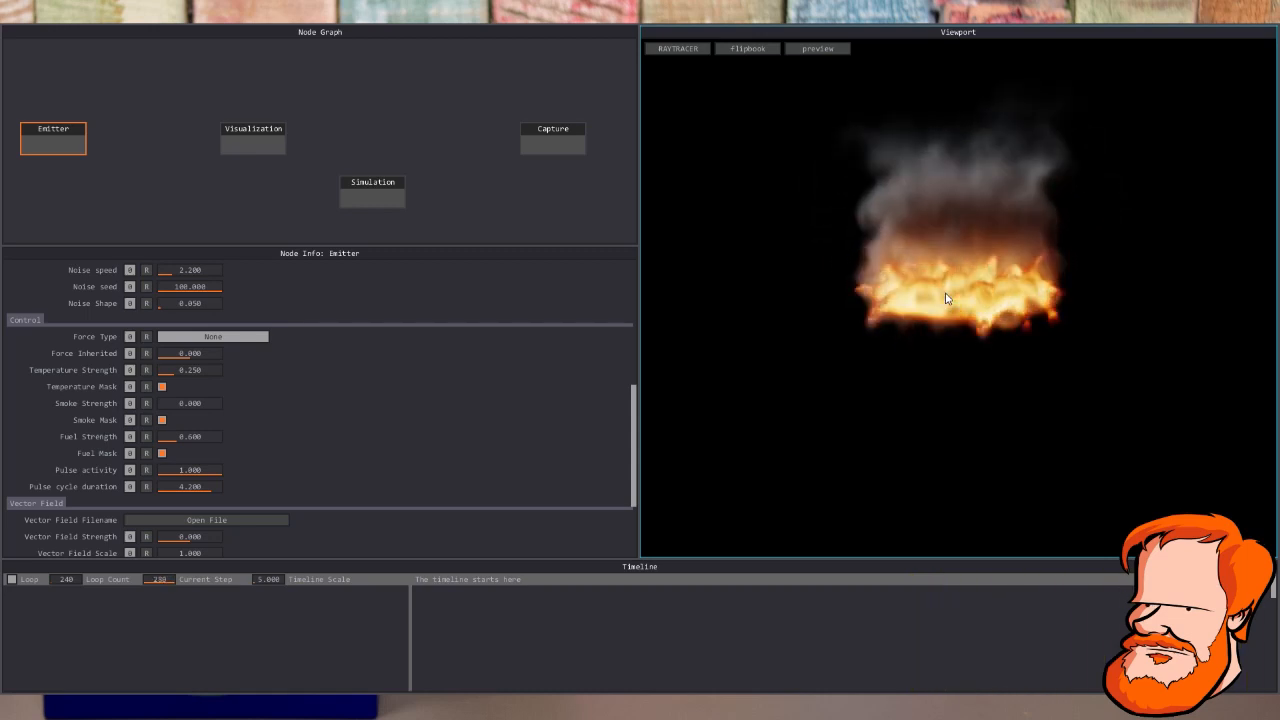
Set the emitter's Vector Field Strength to 8.6 and its Vector Field Scale to 0.6
{"action": "scroll", "coordinate": [290, 422], "scroll_direction": "down", "scroll_amount": 1}
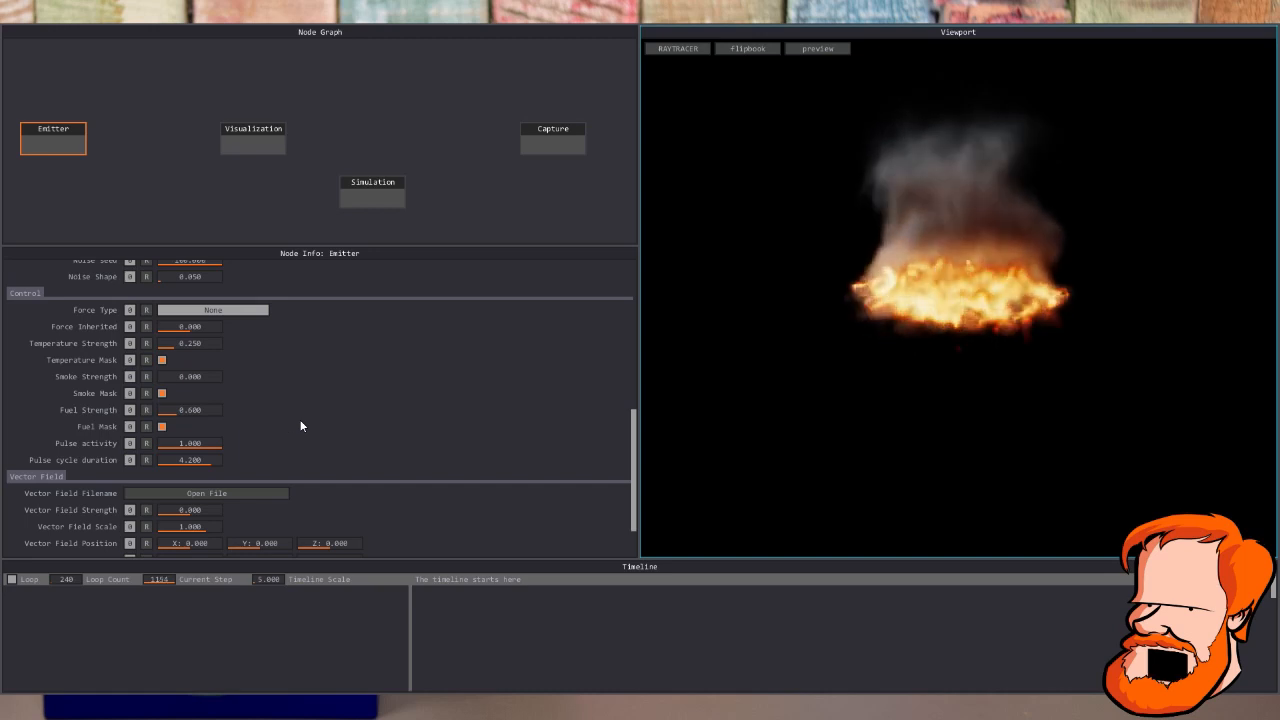
{"action": "scroll", "coordinate": [300, 426], "scroll_direction": "down", "scroll_amount": 2}
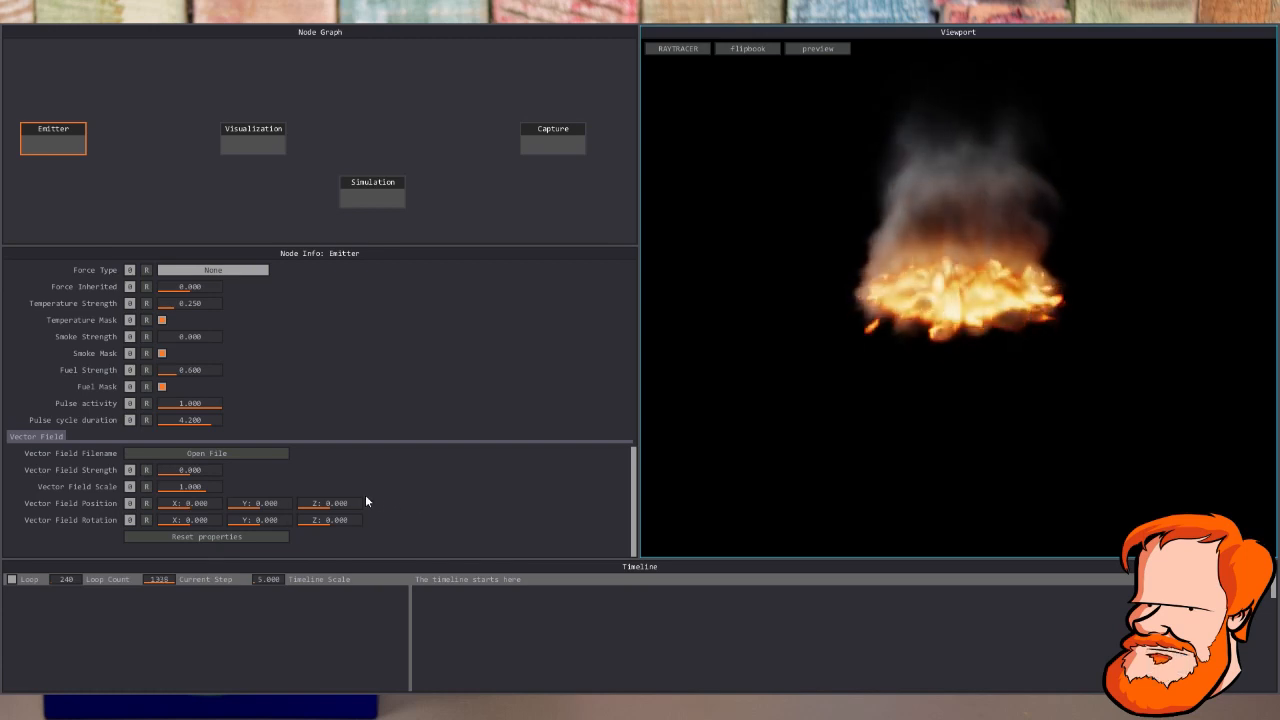
{"action": "double_click", "coordinate": [211, 470]}
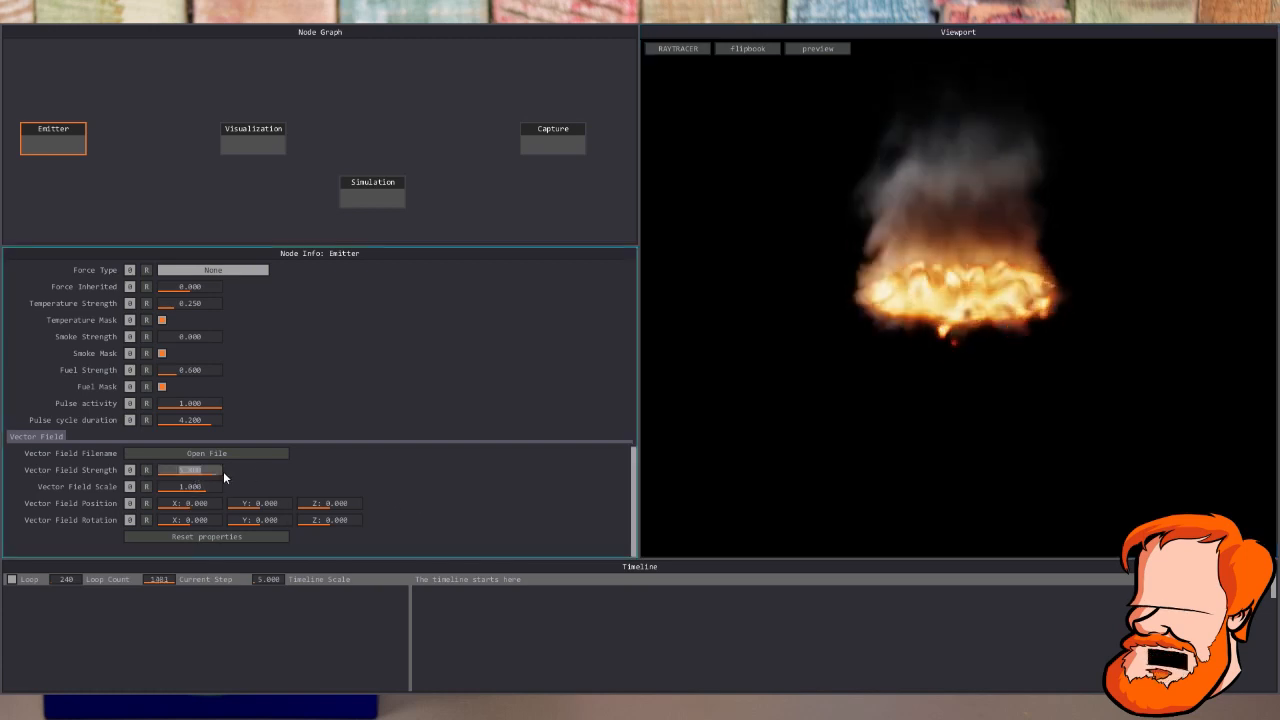
{"action": "type", "text": "8.6"}
{"action": "double_click", "coordinate": [198, 488]}
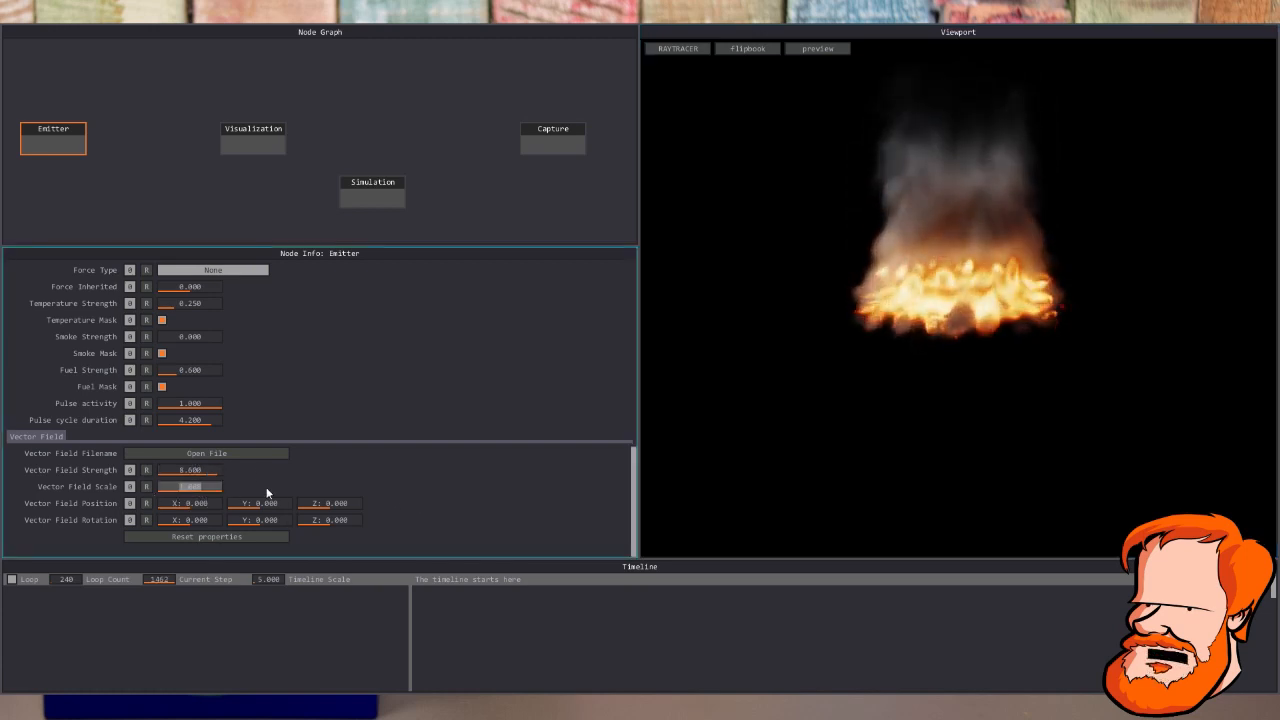
{"action": "scroll", "coordinate": [399, 490], "scroll_direction": "up", "scroll_amount": 3}
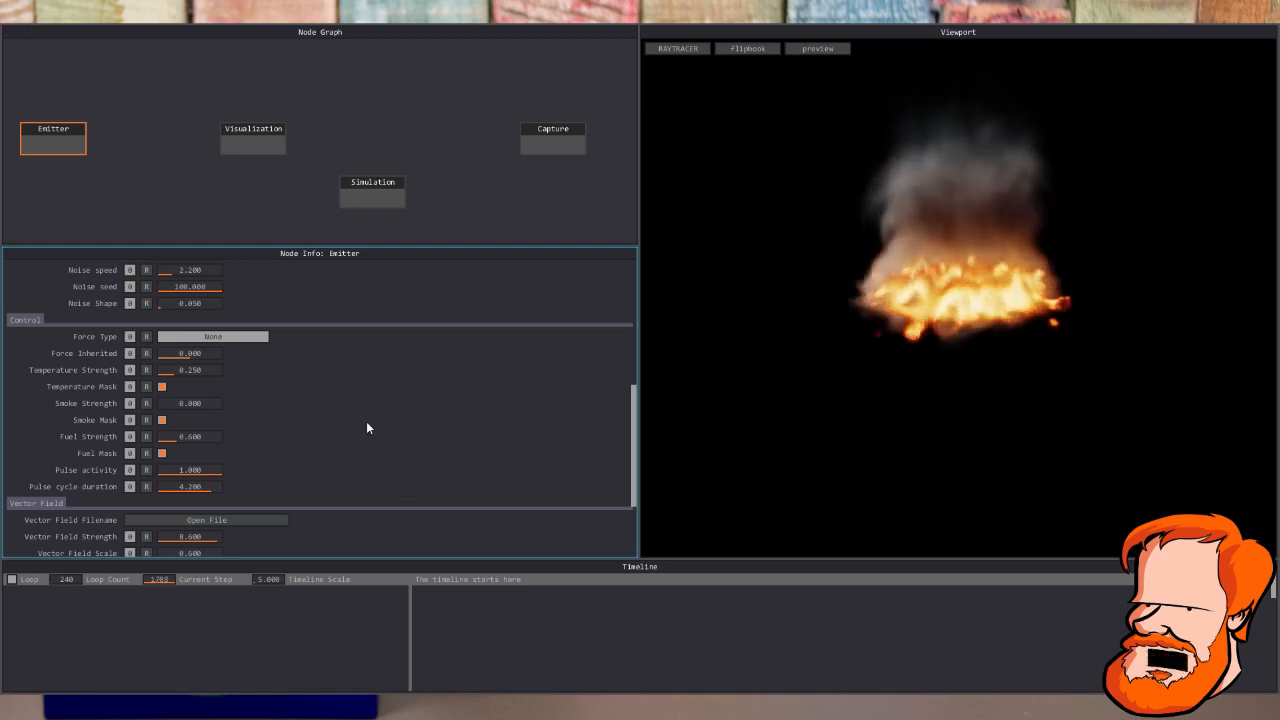
{"action": "scroll", "coordinate": [368, 434], "scroll_direction": "down", "scroll_amount": 2}
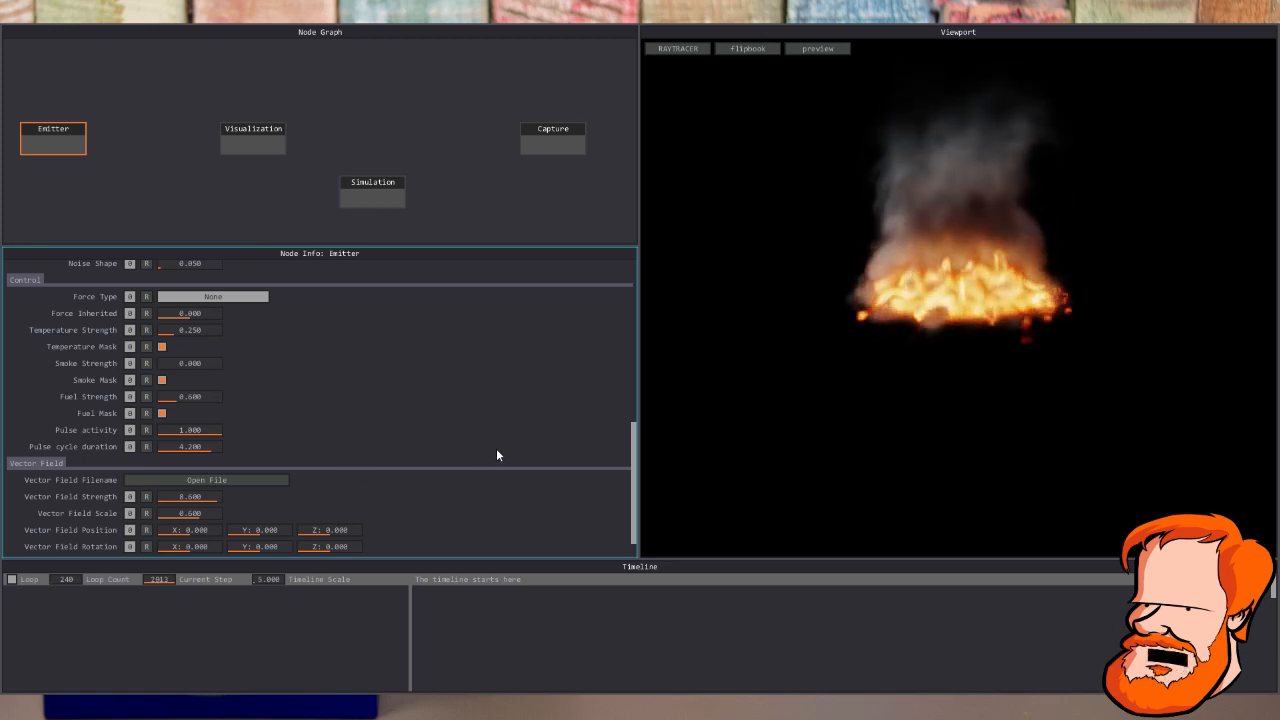
Rearrange the node graph so the Simulation node sits between the Emitter and Visualization nodes
{"action": "scroll", "coordinate": [442, 456], "scroll_direction": "up", "scroll_amount": 2}
{"action": "scroll", "coordinate": [443, 459], "scroll_direction": "up", "scroll_amount": 2}
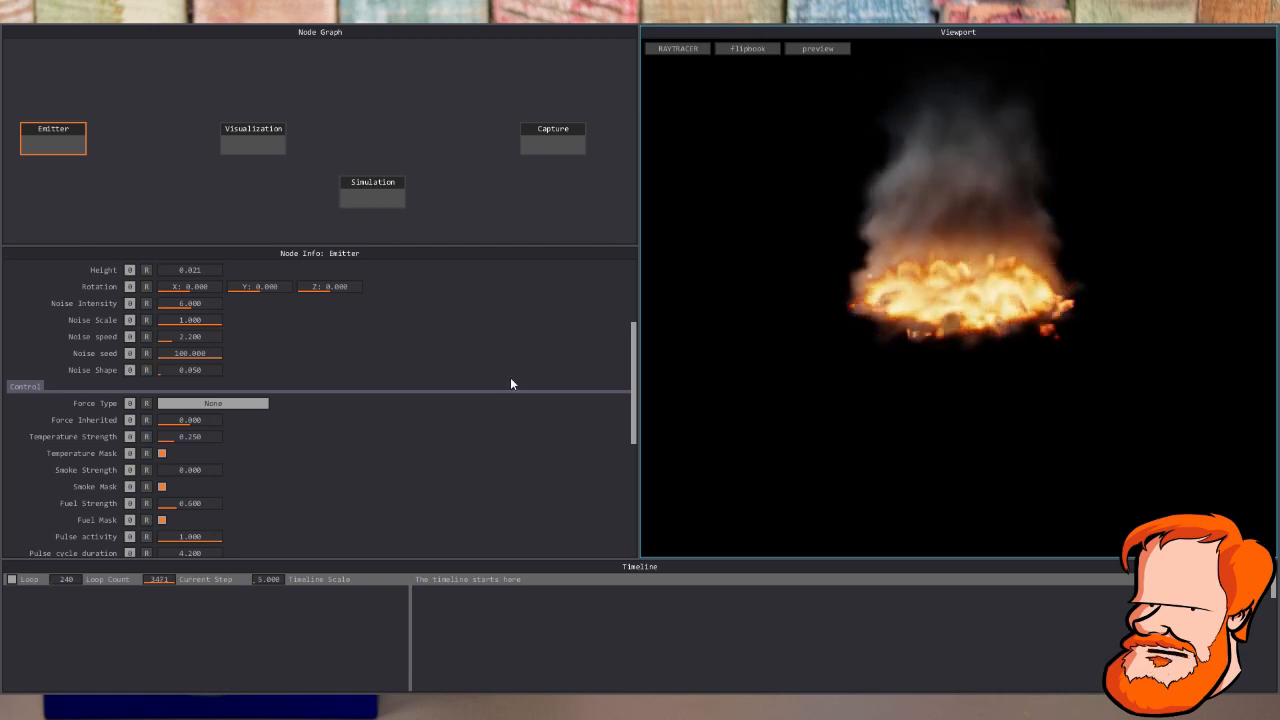
{"action": "scroll", "coordinate": [483, 457], "scroll_direction": "up", "scroll_amount": 2}
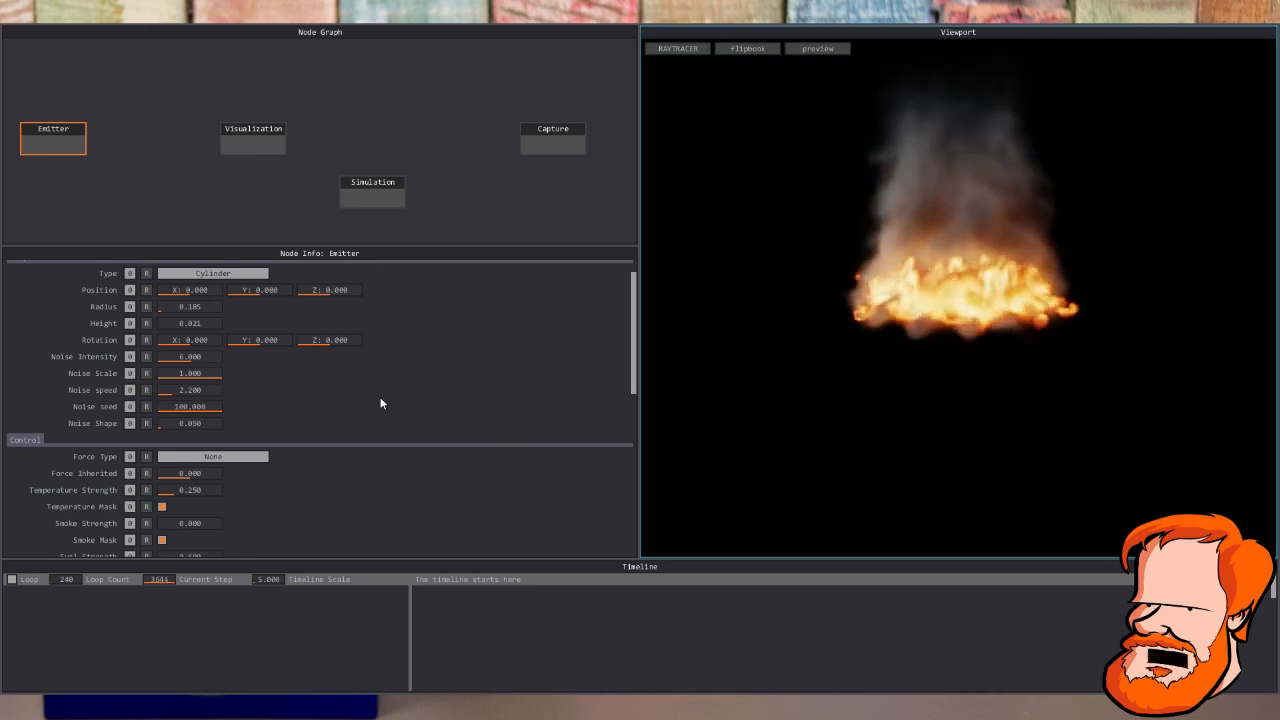
{"action": "left_click_drag", "start_coordinate": [279, 151], "coordinate": [165, 140]}
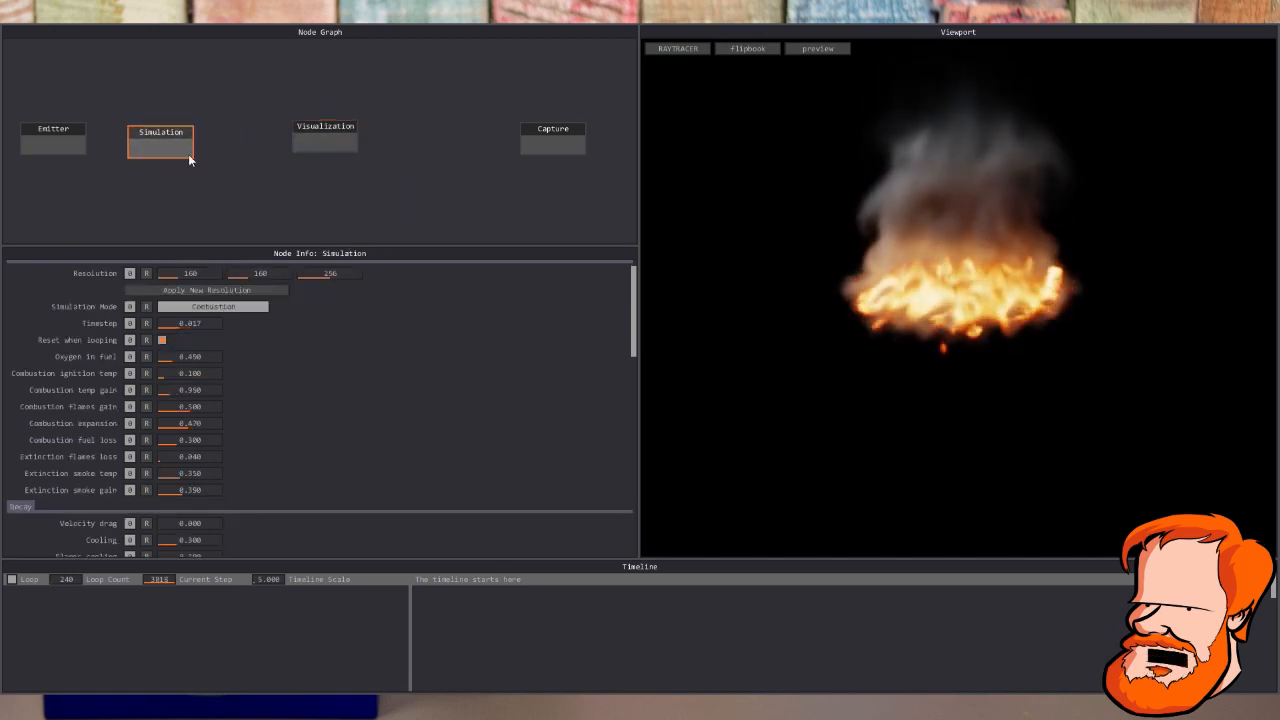
Set the emitter's Fuel Strength to 0.74 and its Smoke Strength to 0.05
{"action": "left_click", "coordinate": [62, 142]}
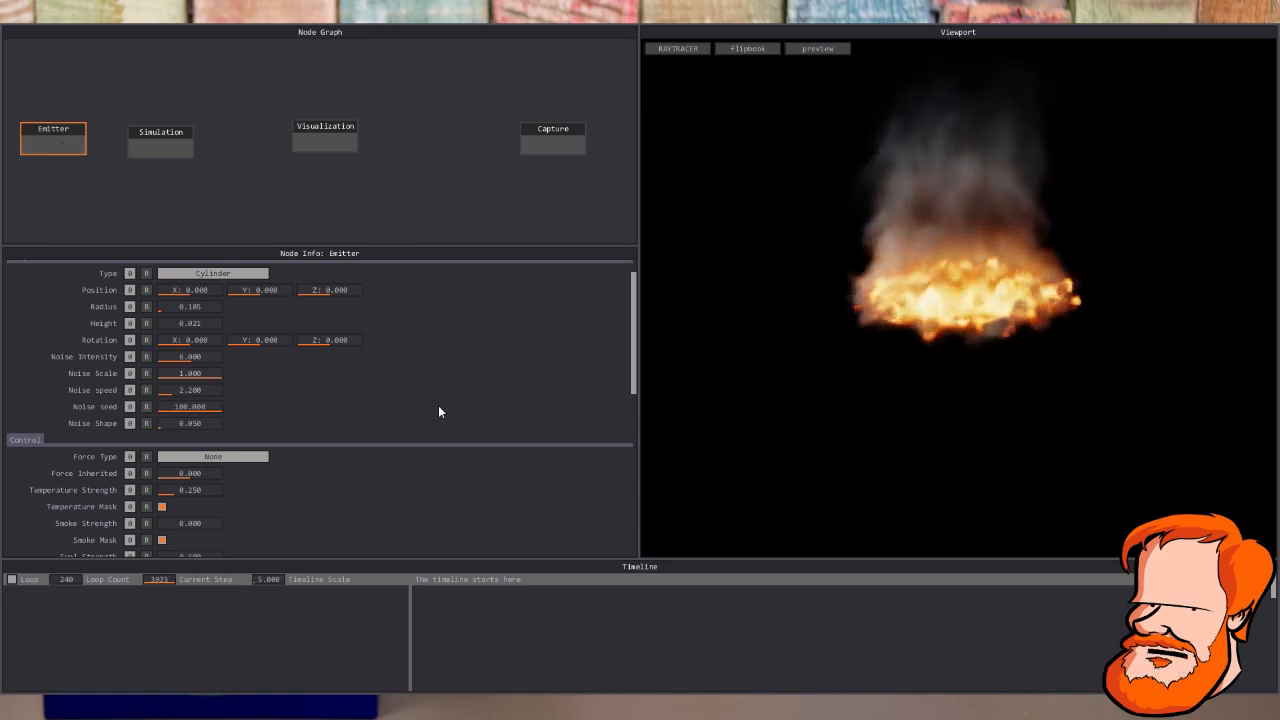
{"action": "scroll", "coordinate": [438, 406], "scroll_direction": "down", "scroll_amount": 1}
{"action": "scroll", "coordinate": [438, 408], "scroll_direction": "down", "scroll_amount": 5}
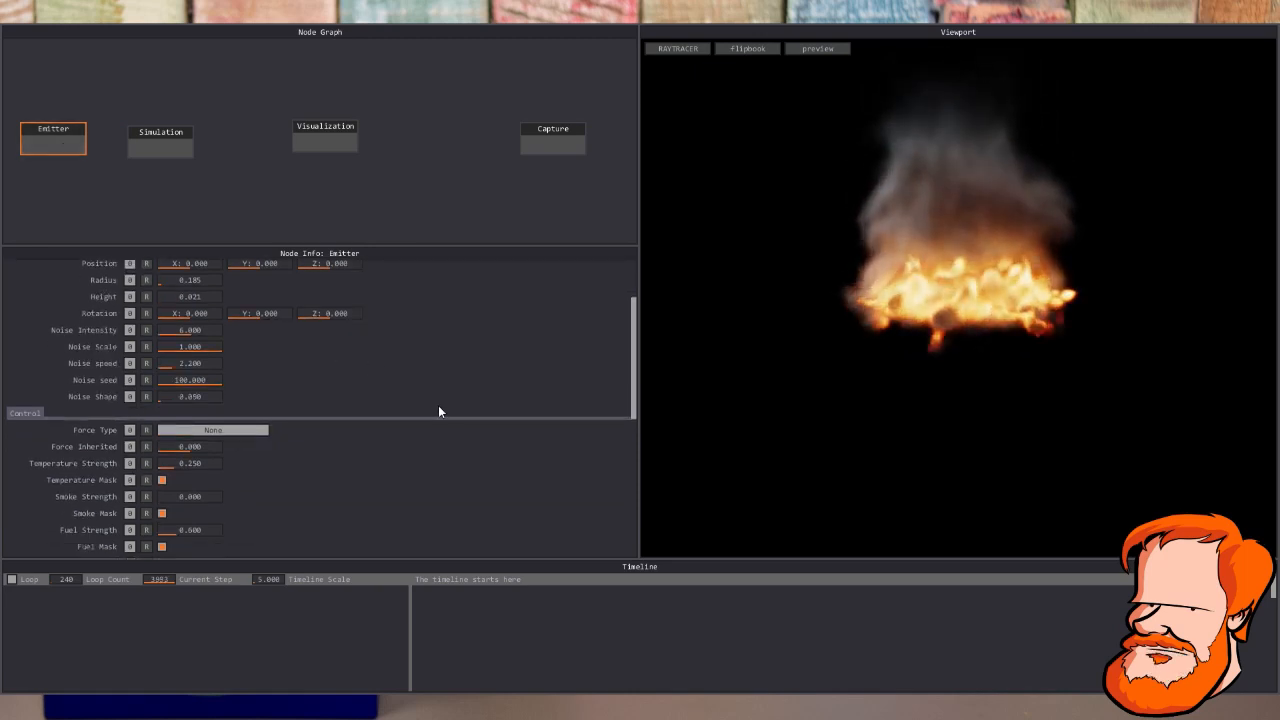
{"action": "scroll", "coordinate": [439, 406], "scroll_direction": "down", "scroll_amount": 1}
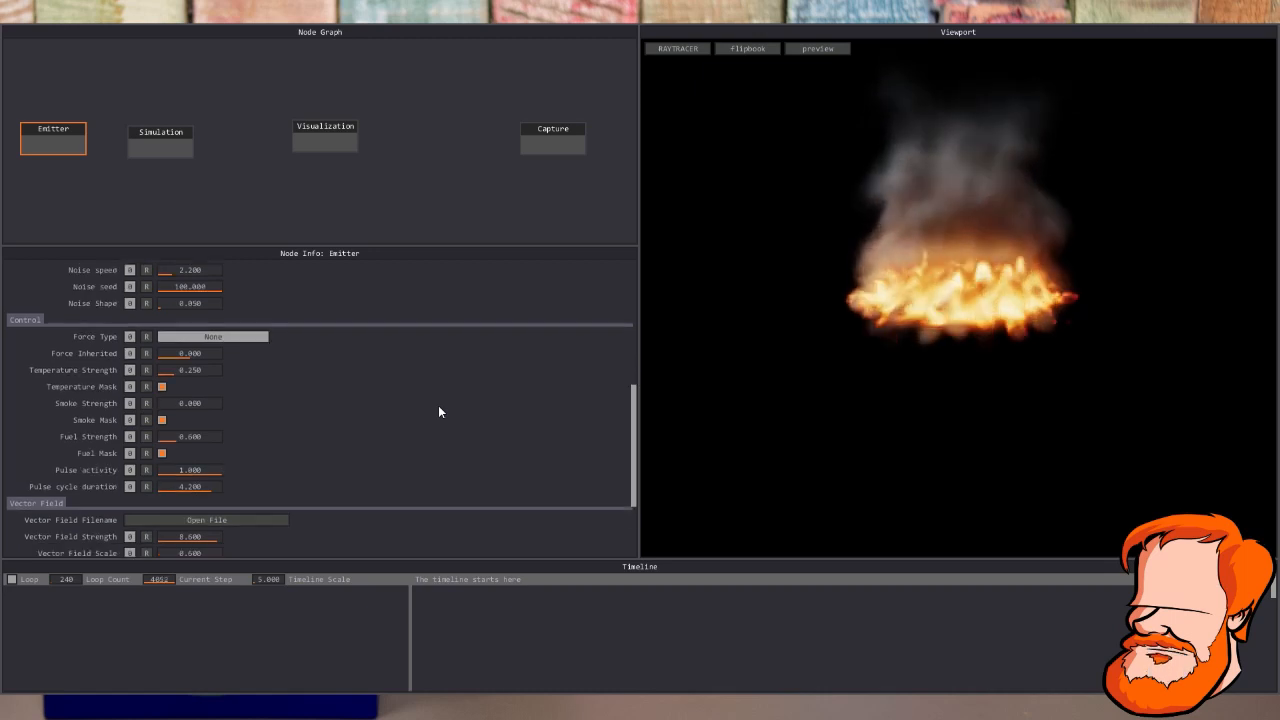
{"action": "double_click", "coordinate": [197, 438]}
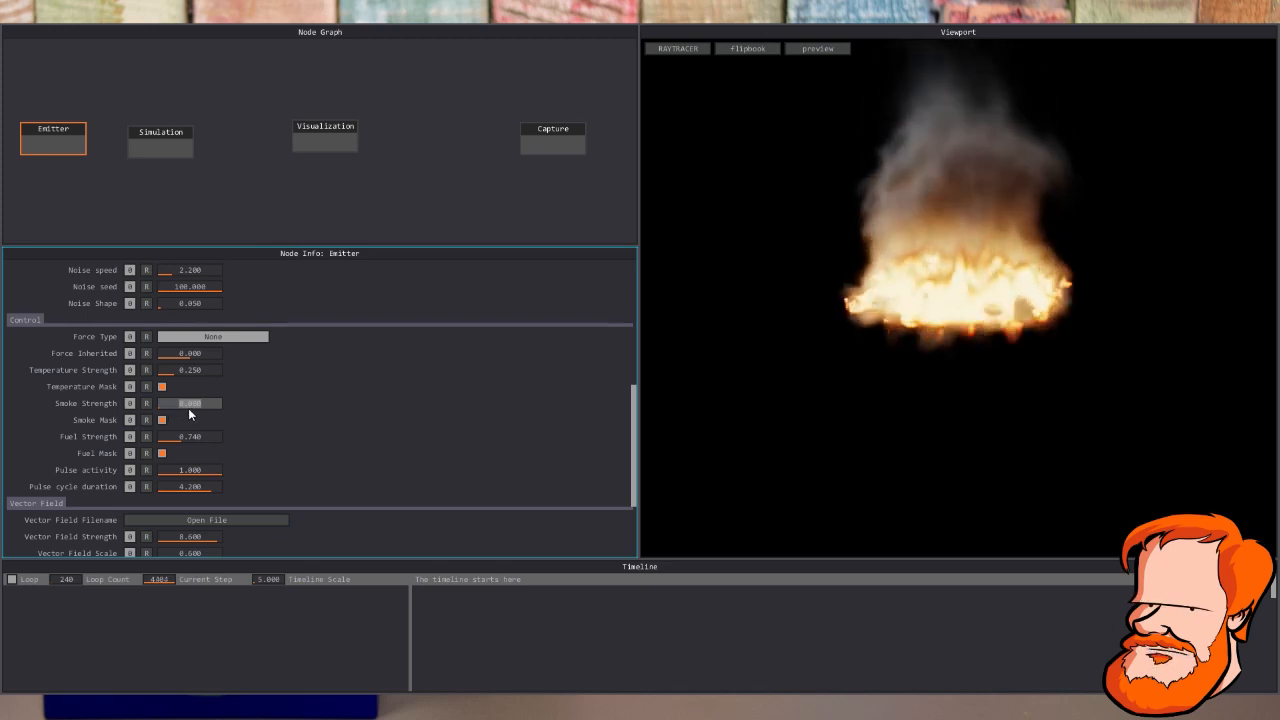
{"action": "left_click", "coordinate": [850, 342]}
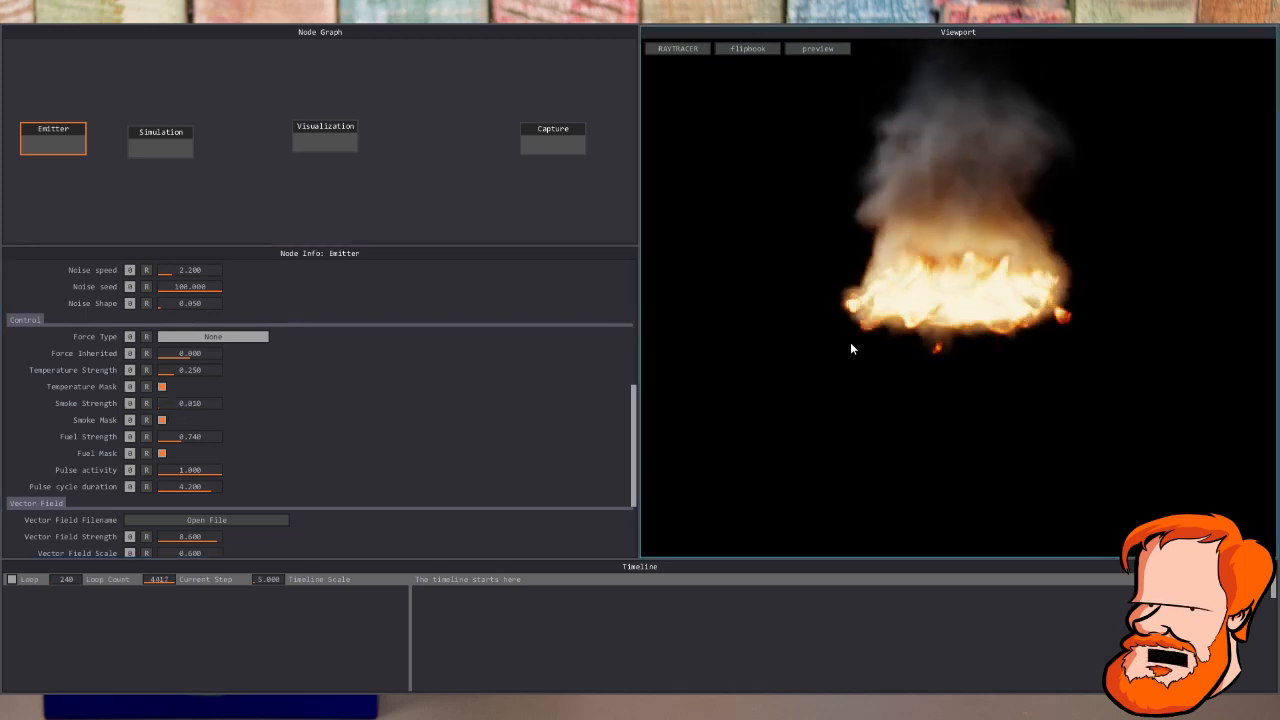
Set the emitter's Temperature Strength to 0.05 and Force Inherited to 3.36
{"action": "left_click", "coordinate": [202, 371]}
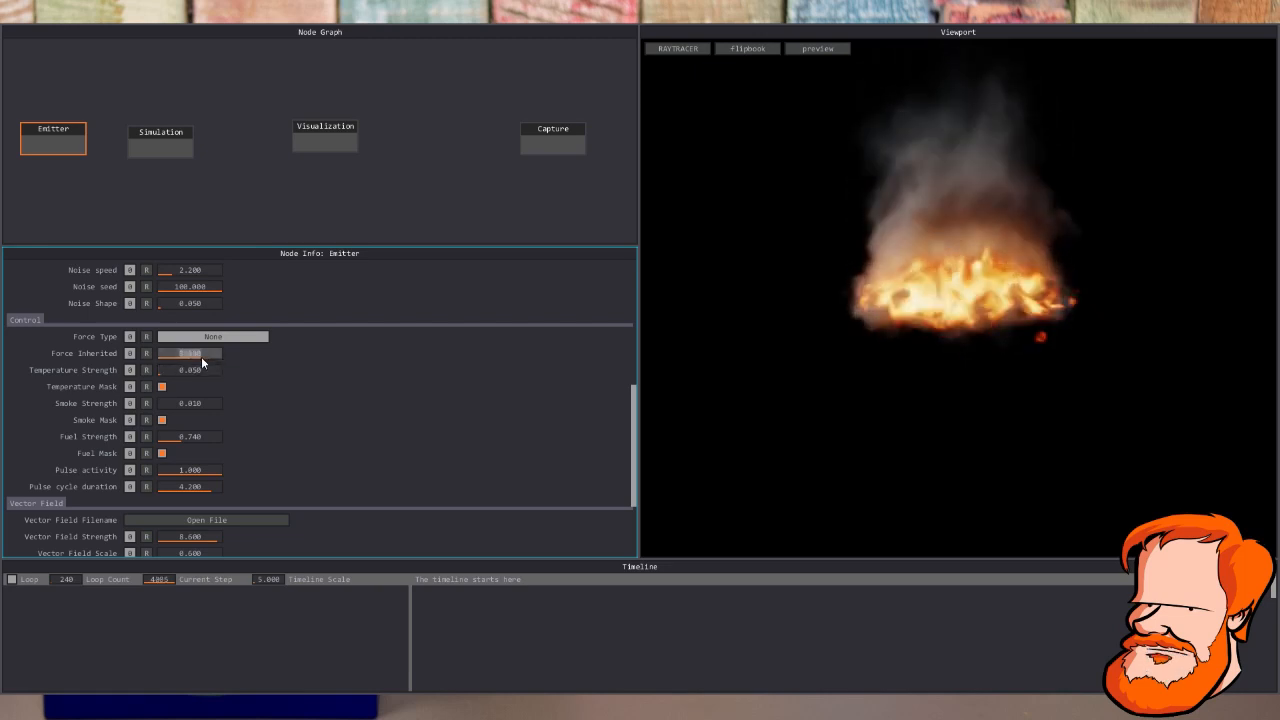
{"action": "type", "text": "3.36"}
{"action": "key", "text": "Return"}
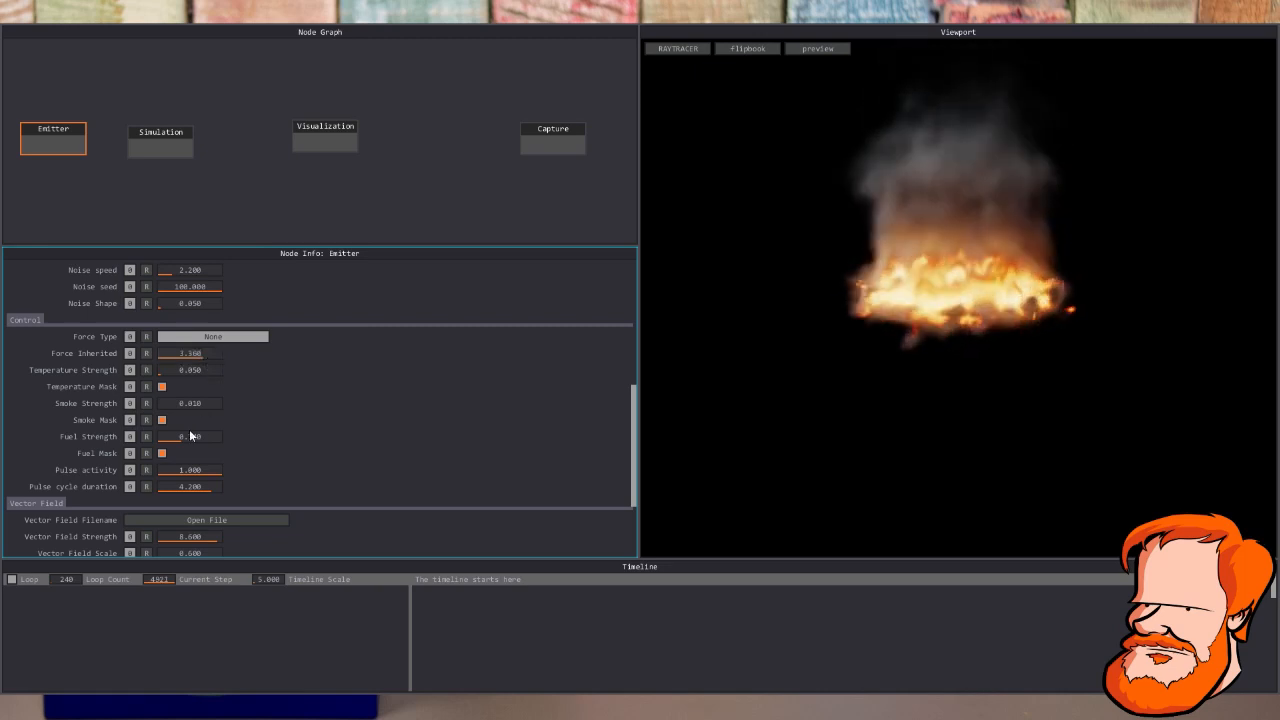
Set the emitter's Smoke Strength to 0.07
{"action": "double_click", "coordinate": [194, 401]}
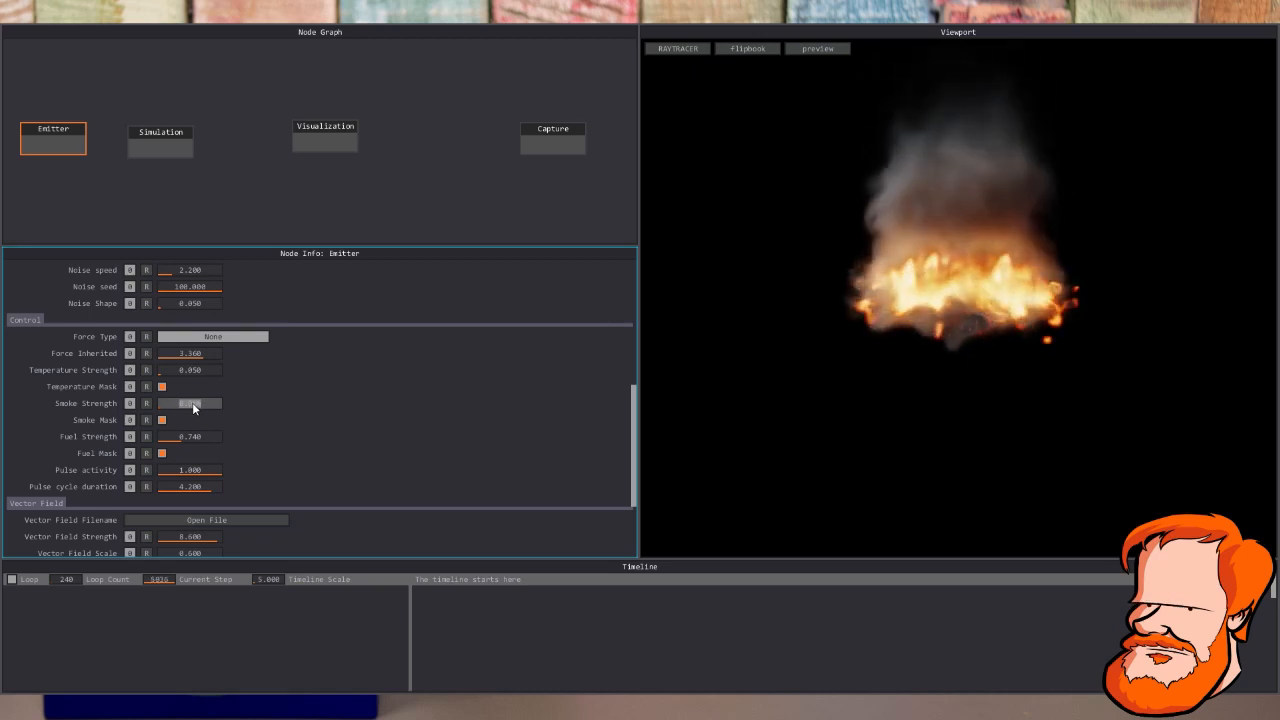
{"action": "type", "text": "0.07"}
{"action": "key", "text": "Return"}
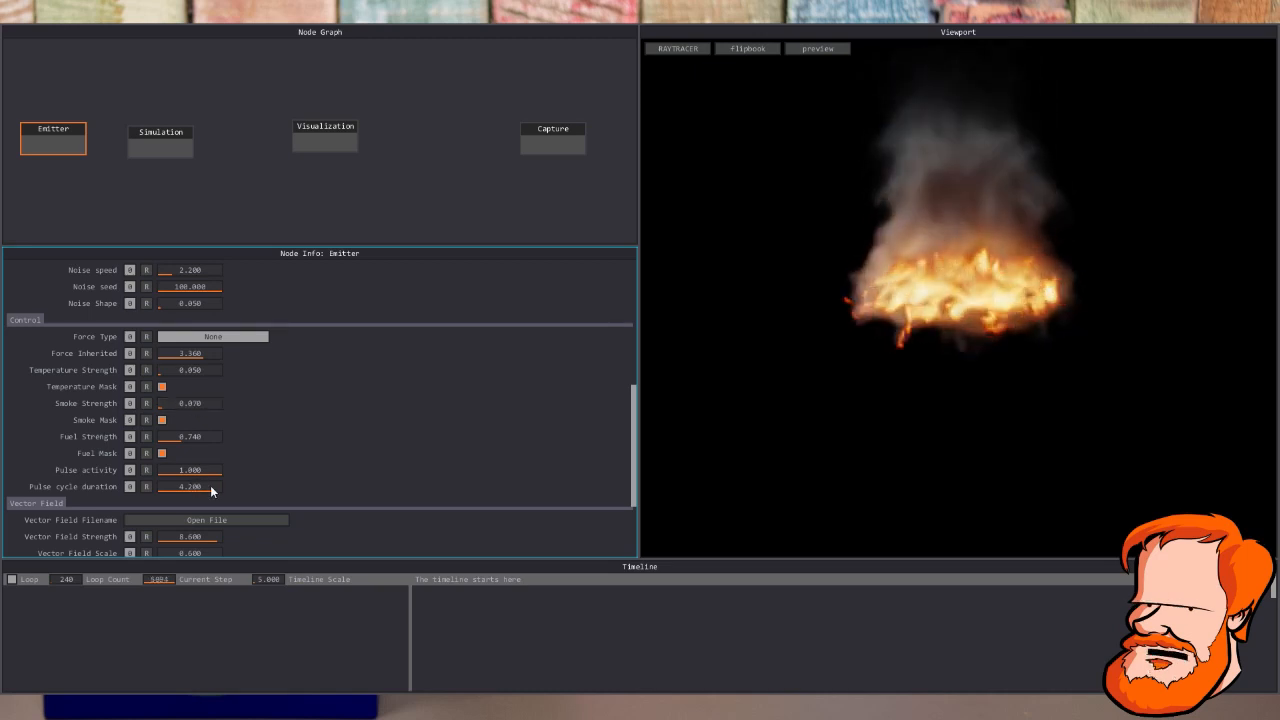
Set the Simulation node's Timestep to 0.034
{"action": "left_click", "coordinate": [162, 142]}
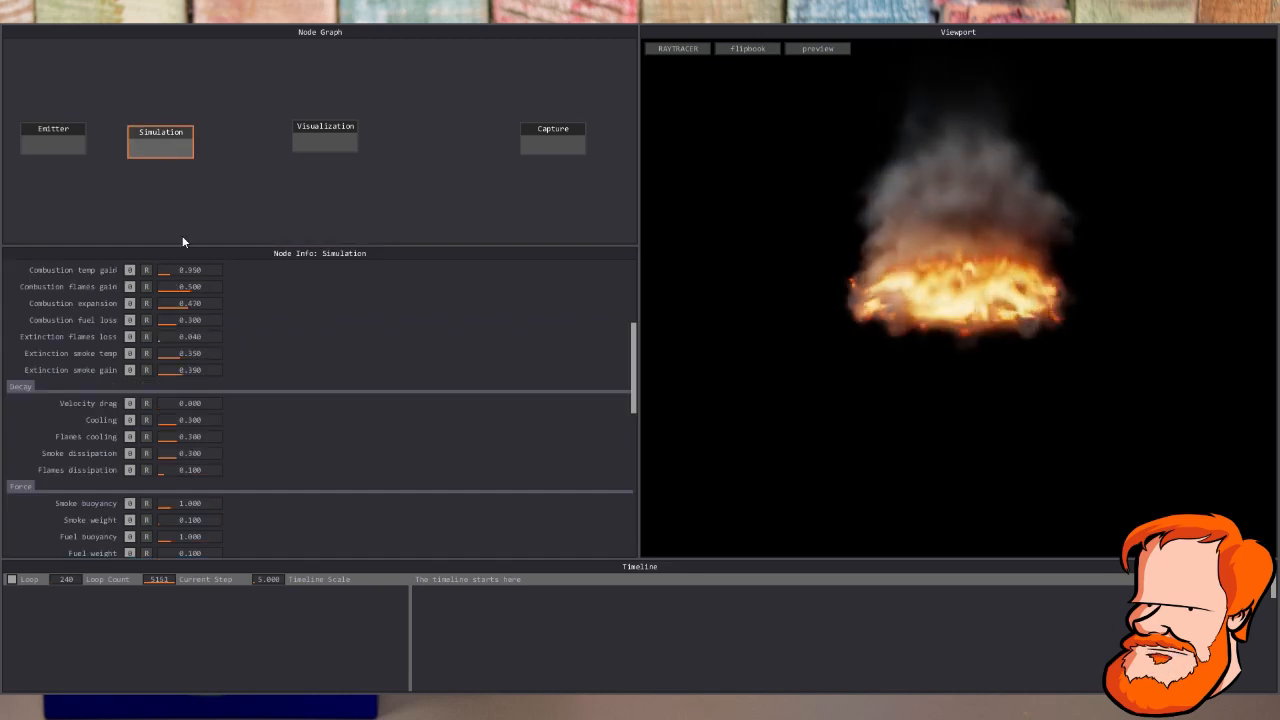
{"action": "scroll", "coordinate": [322, 351], "scroll_direction": "up", "scroll_amount": 3}
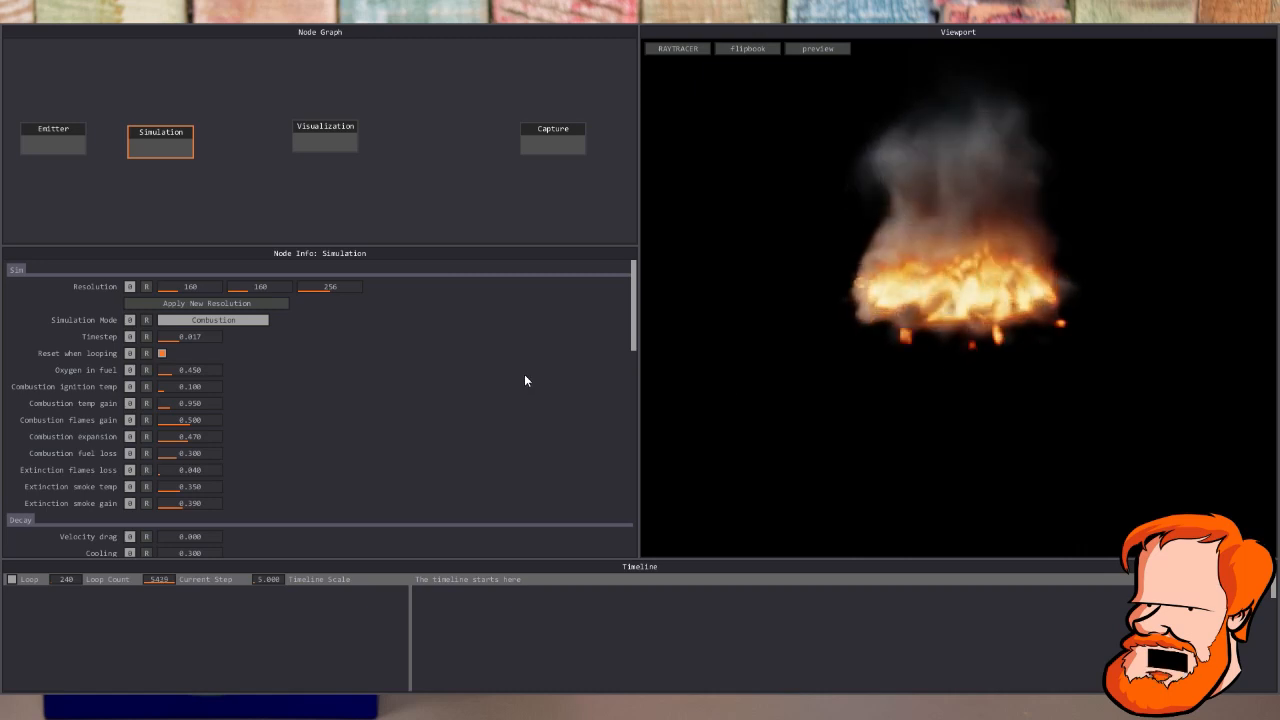
{"action": "left_click", "coordinate": [197, 340]}
{"action": "left_click_drag", "start_coordinate": [197, 338], "coordinate": [218, 338]}
{"action": "left_click", "coordinate": [740, 320]}
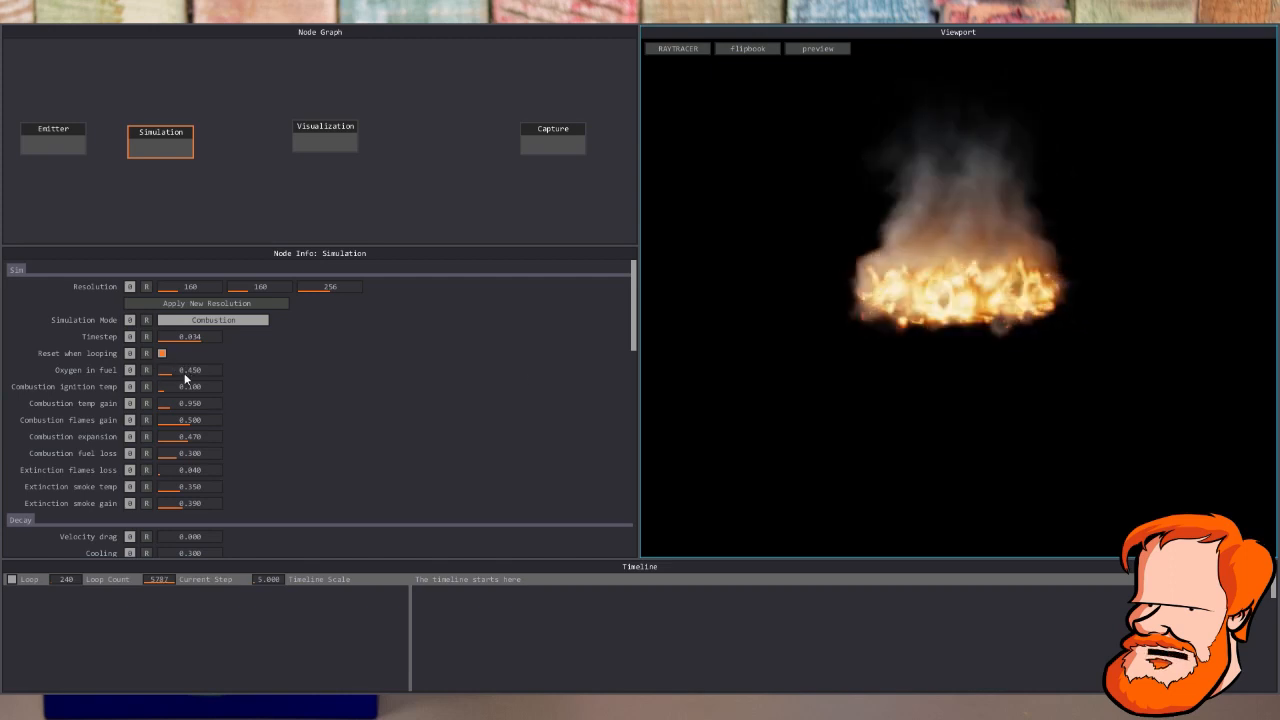
Set Oxygen in fuel to 0.14 and the Combustion values to ignition temp 0.19, temp gain 1.2, flames gain 0.45 and expansion 1
{"action": "mouse_move", "coordinate": [199, 369]}
{"action": "left_mouse_down"}
{"action": "mouse_move", "coordinate": [210, 371]}
{"action": "mouse_move", "coordinate": [174, 372]}
{"action": "mouse_move", "coordinate": [195, 392]}
{"action": "left_mouse_up"}
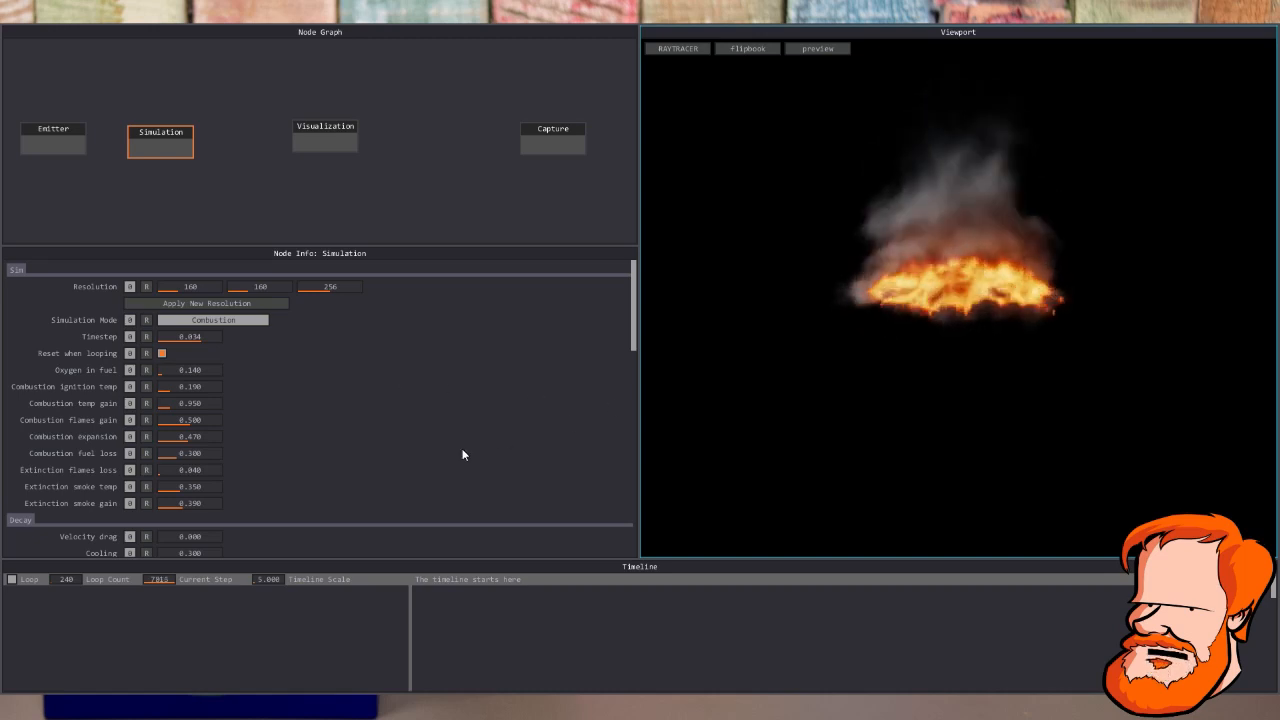
{"action": "left_click", "coordinate": [194, 403]}
{"action": "mouse_move", "coordinate": [199, 403]}
{"action": "left_mouse_down"}
{"action": "mouse_move", "coordinate": [237, 401]}
{"action": "mouse_move", "coordinate": [198, 410]}
{"action": "left_mouse_up"}
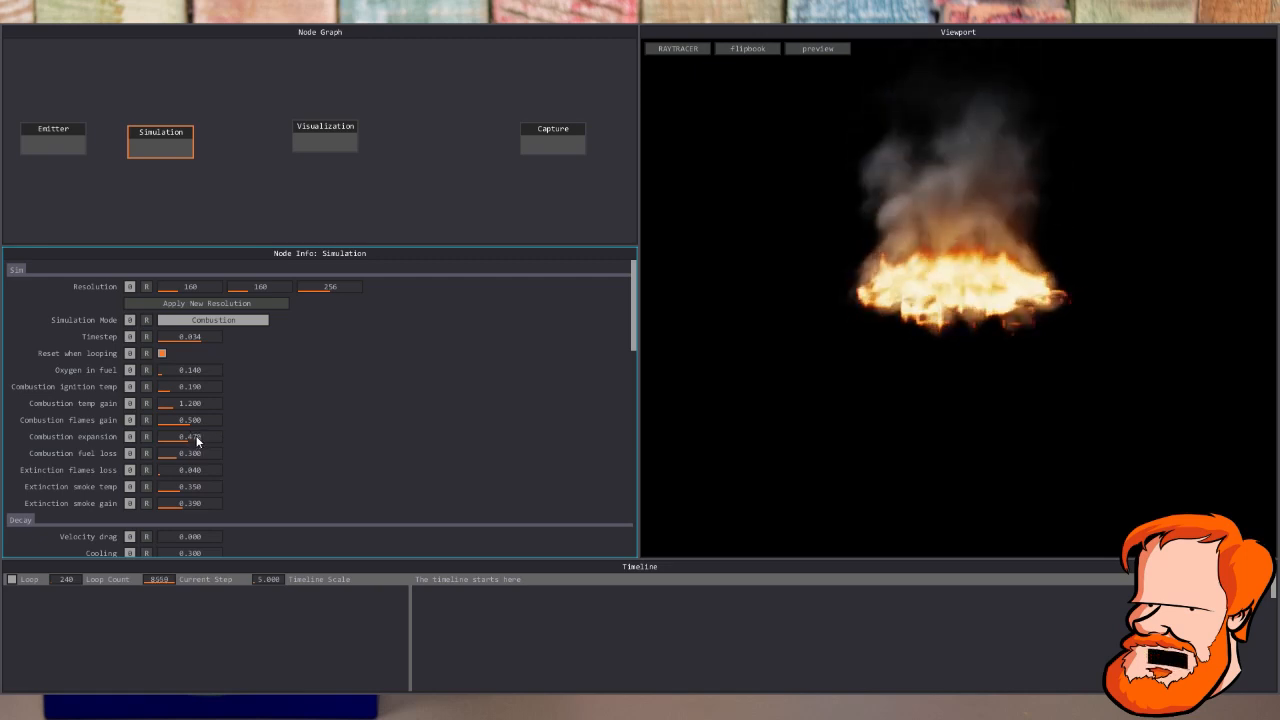
{"action": "double_click", "coordinate": [188, 436]}
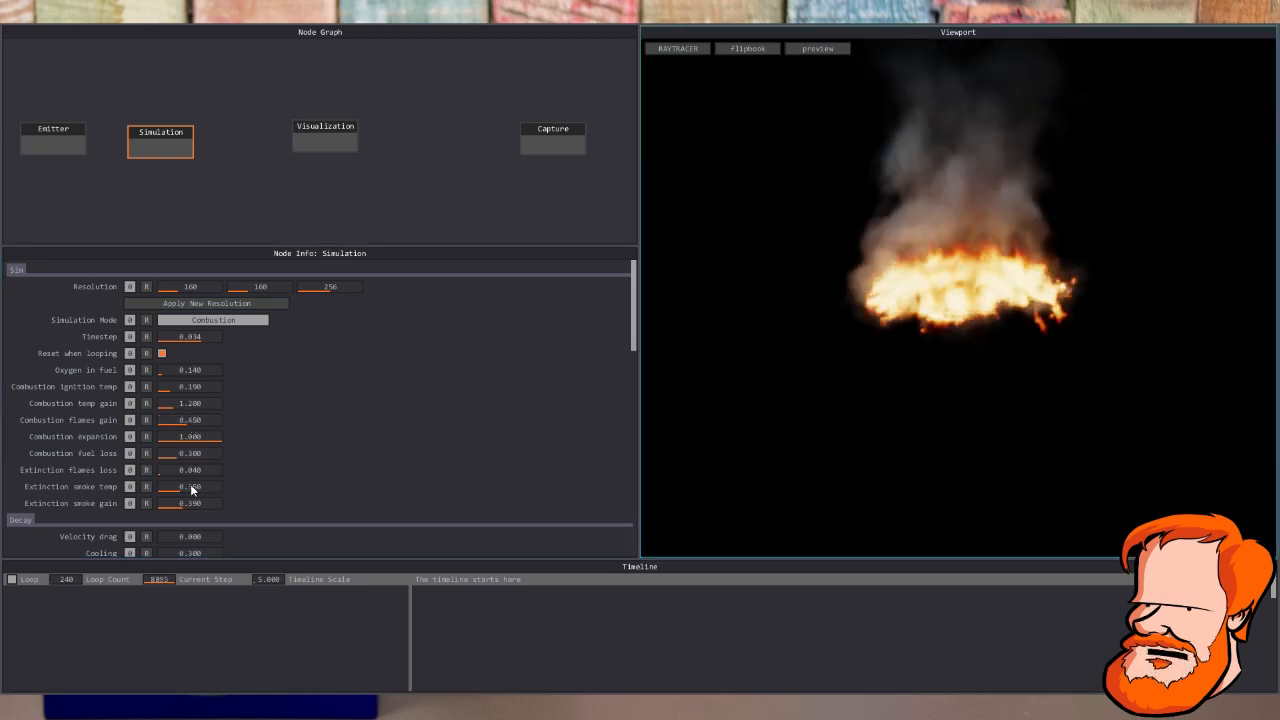
Set the Extinction values to flames loss 0.07, smoke temp 0.03 and smoke gain 0.01
{"action": "left_click_drag", "start_coordinate": [190, 470], "coordinate": [198, 469]}
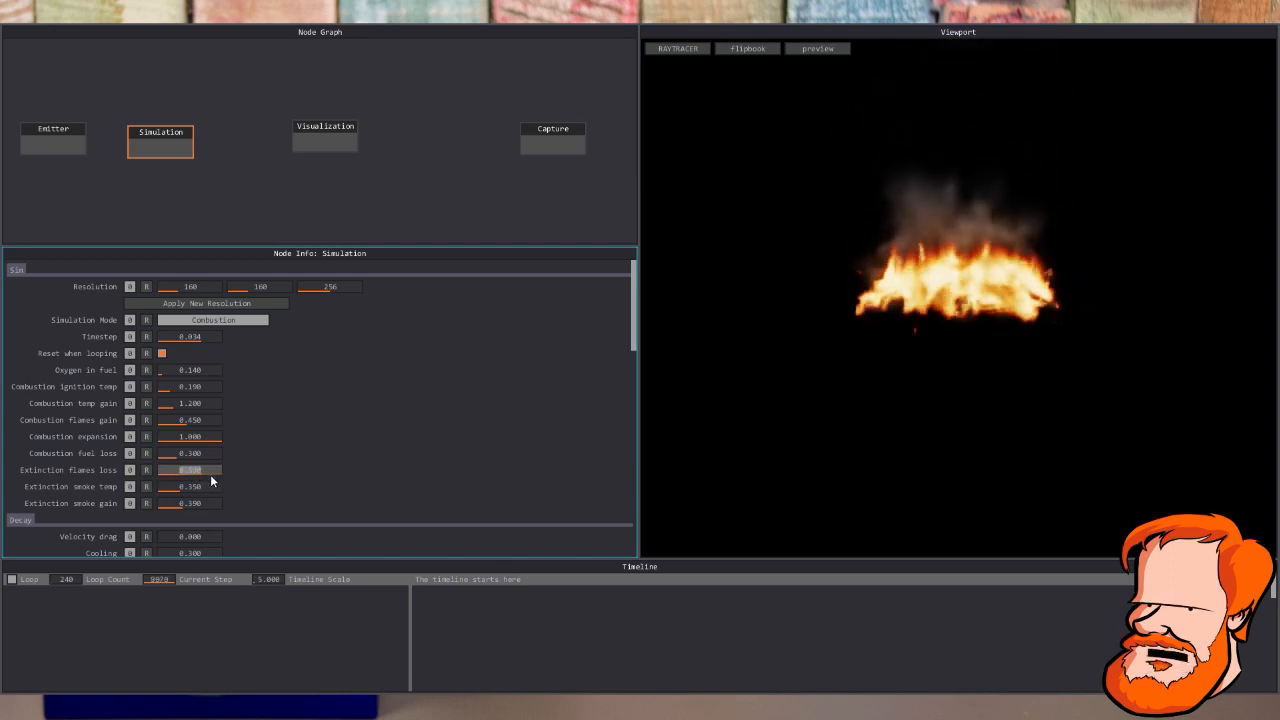
{"action": "left_click_drag", "start_coordinate": [186, 482], "coordinate": [154, 504]}
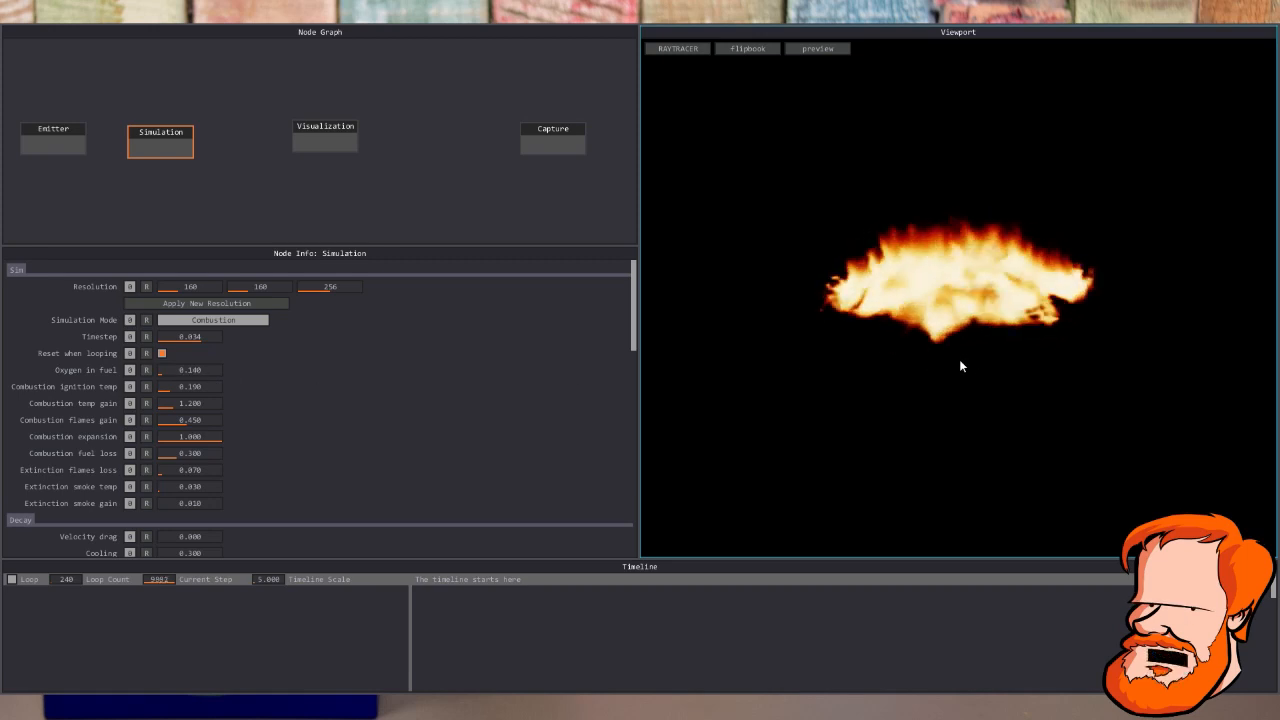
Try a higher Velocity drag in the simulation's Decay settings and return it to 0
{"action": "scroll", "coordinate": [278, 470], "scroll_direction": "down", "scroll_amount": 1}
{"action": "scroll", "coordinate": [250, 480], "scroll_direction": "down", "scroll_amount": 1}
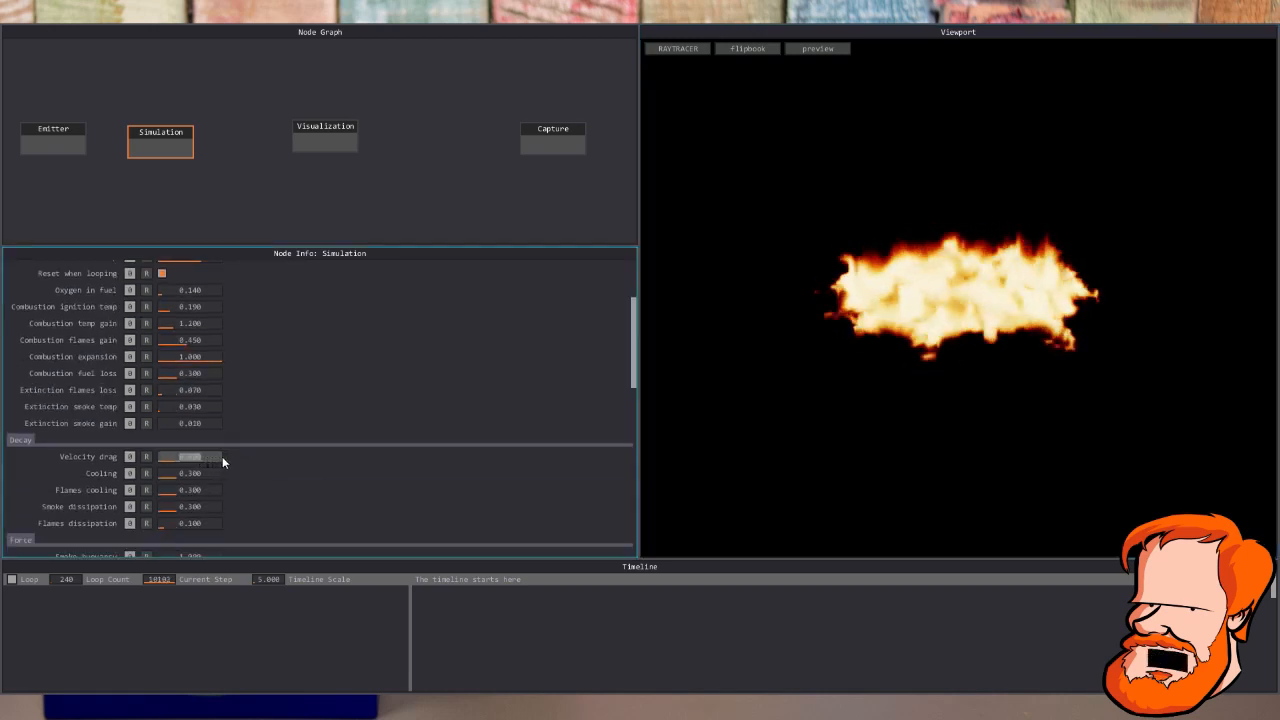
{"action": "left_click_drag", "start_coordinate": [222, 456], "coordinate": [163, 460]}
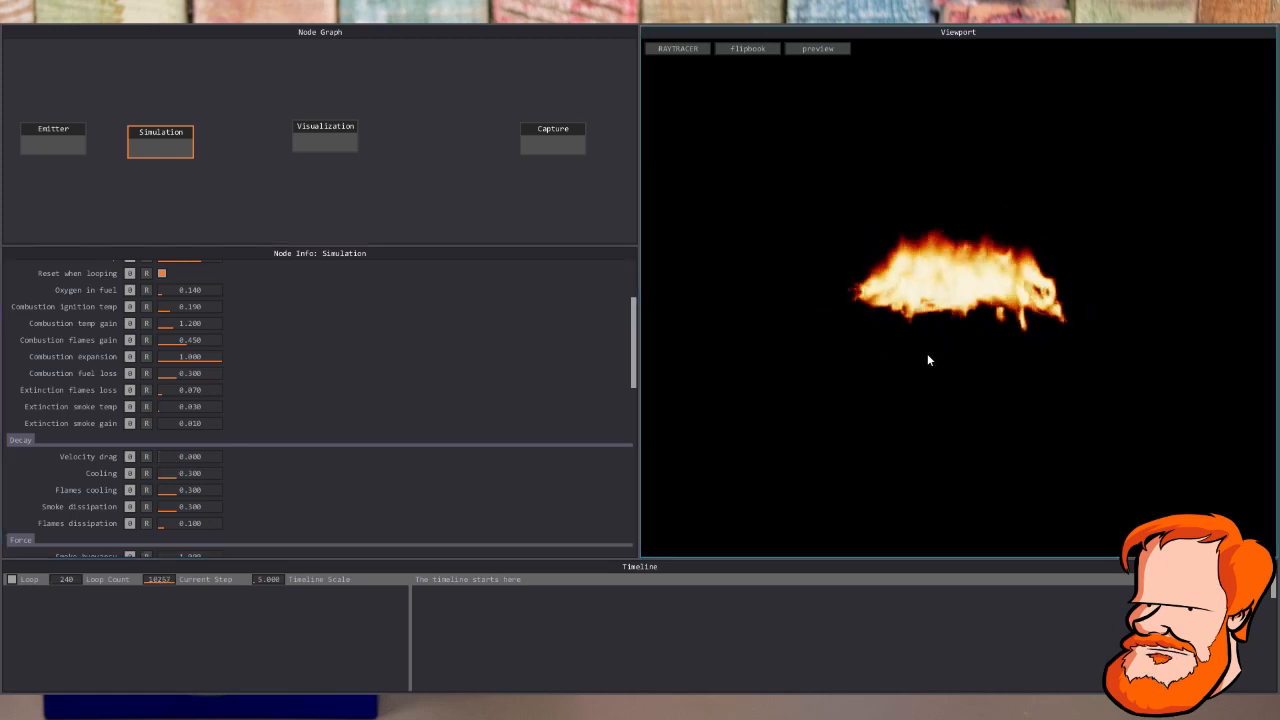
Test the fire with Cooling at 0.77, restart the simulation and return Cooling to 0.3
{"action": "left_click", "coordinate": [193, 471]}
{"action": "left_click_drag", "start_coordinate": [186, 472], "coordinate": [228, 473]}
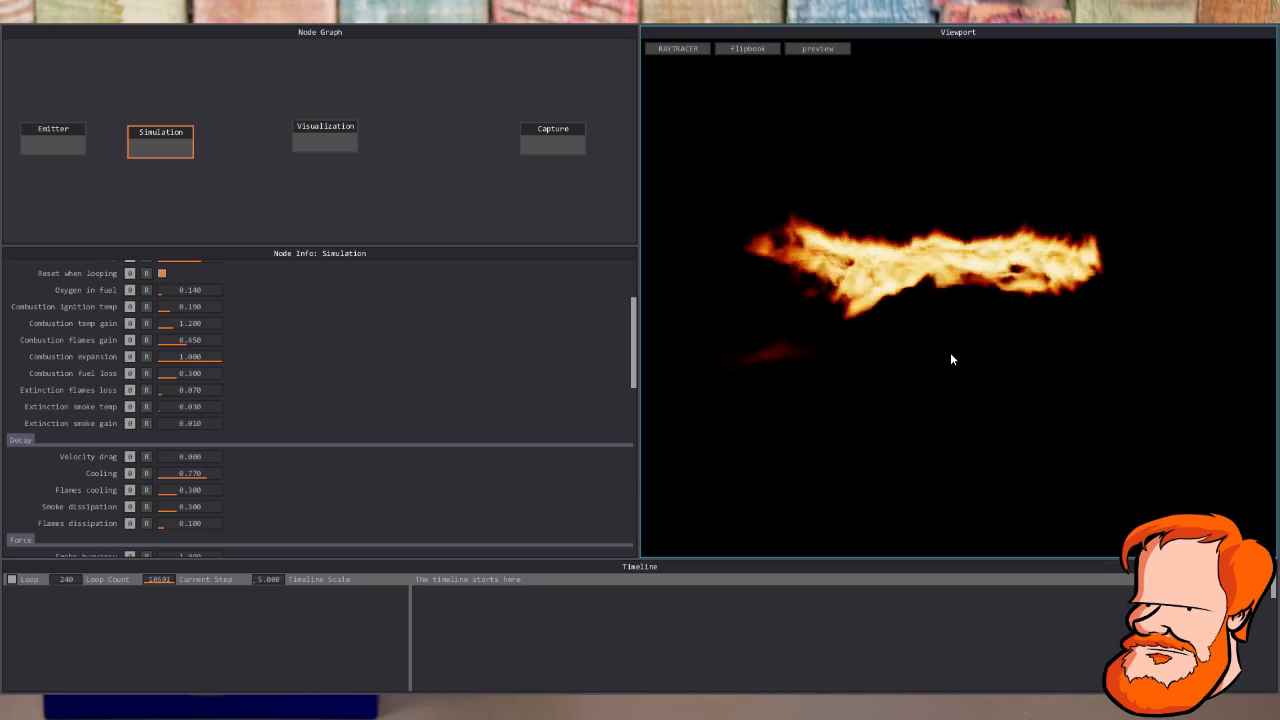
{"action": "key", "text": "r"}
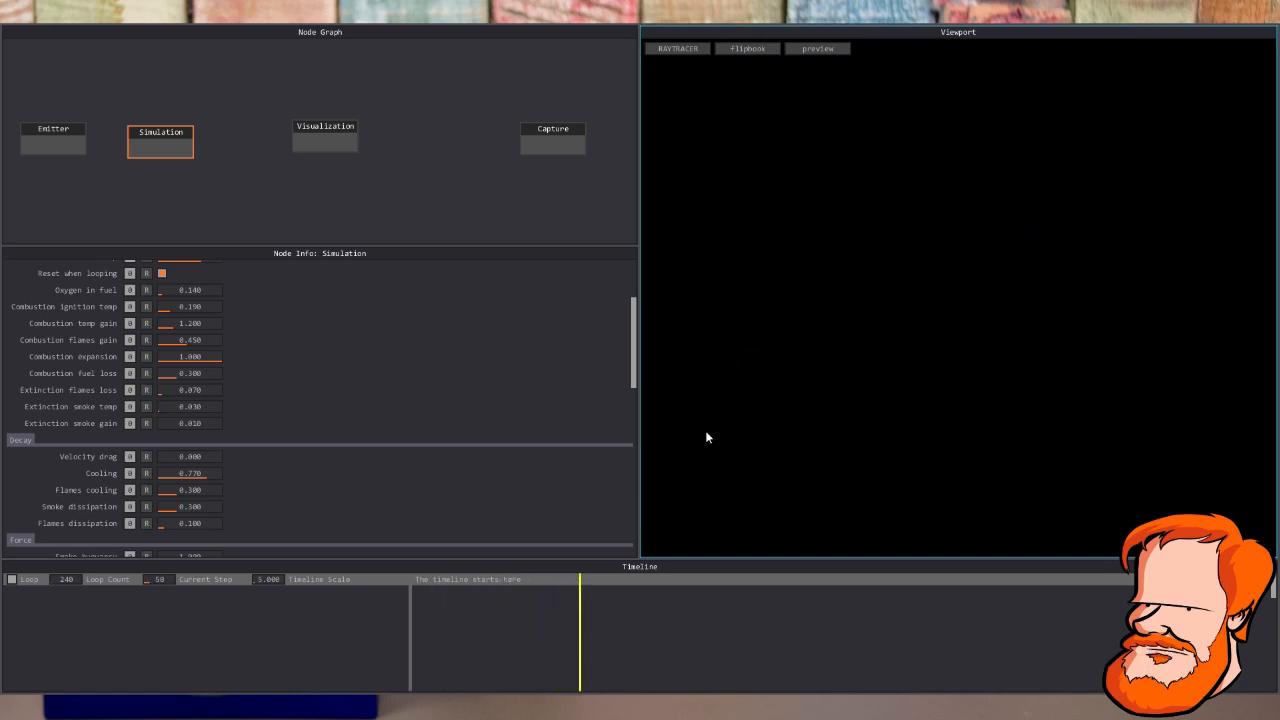
{"action": "left_click_drag", "start_coordinate": [208, 473], "coordinate": [202, 478]}
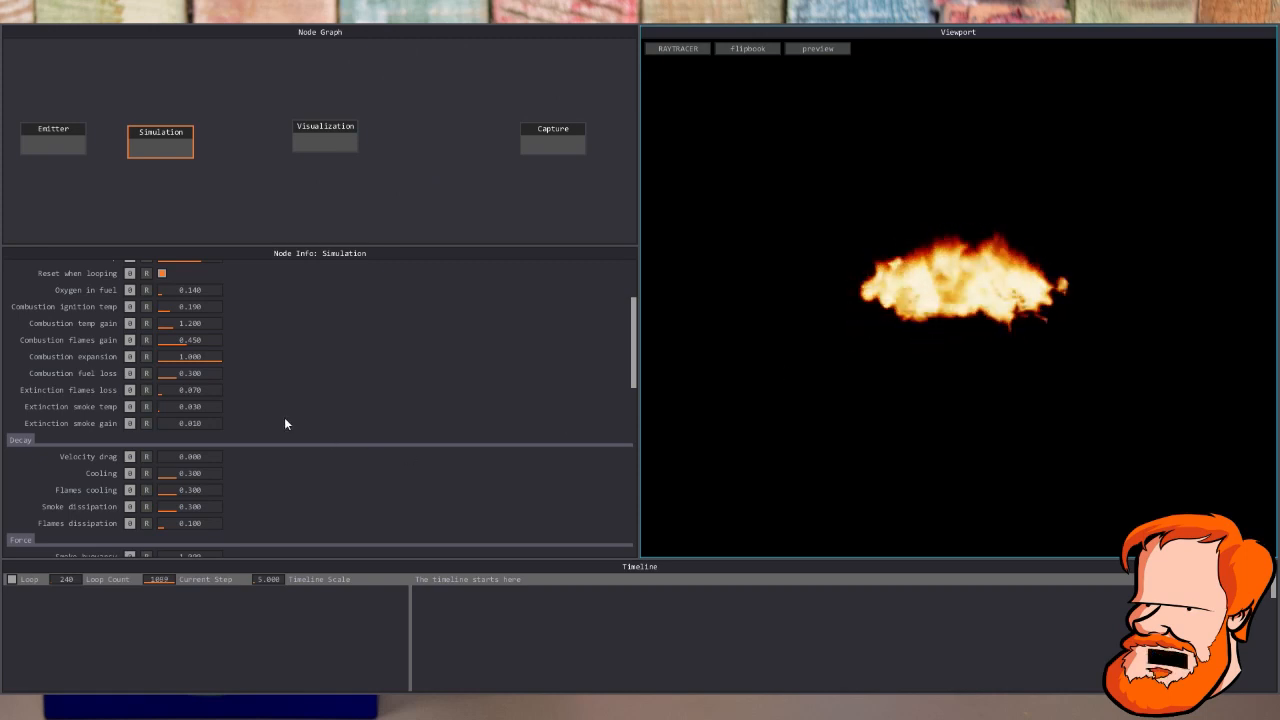
Try a Cooling value of 0.12 and restart the simulation to preview the fire
{"action": "left_click", "coordinate": [180, 473]}
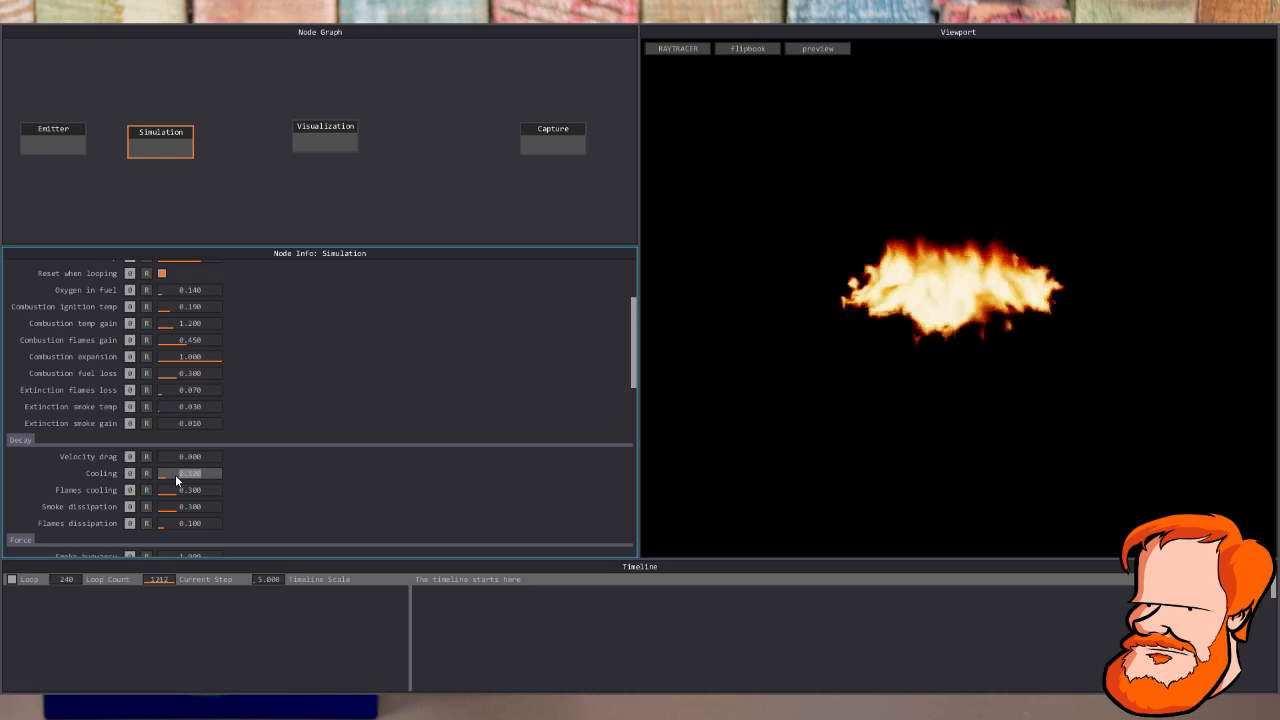
{"action": "key", "text": "Return"}
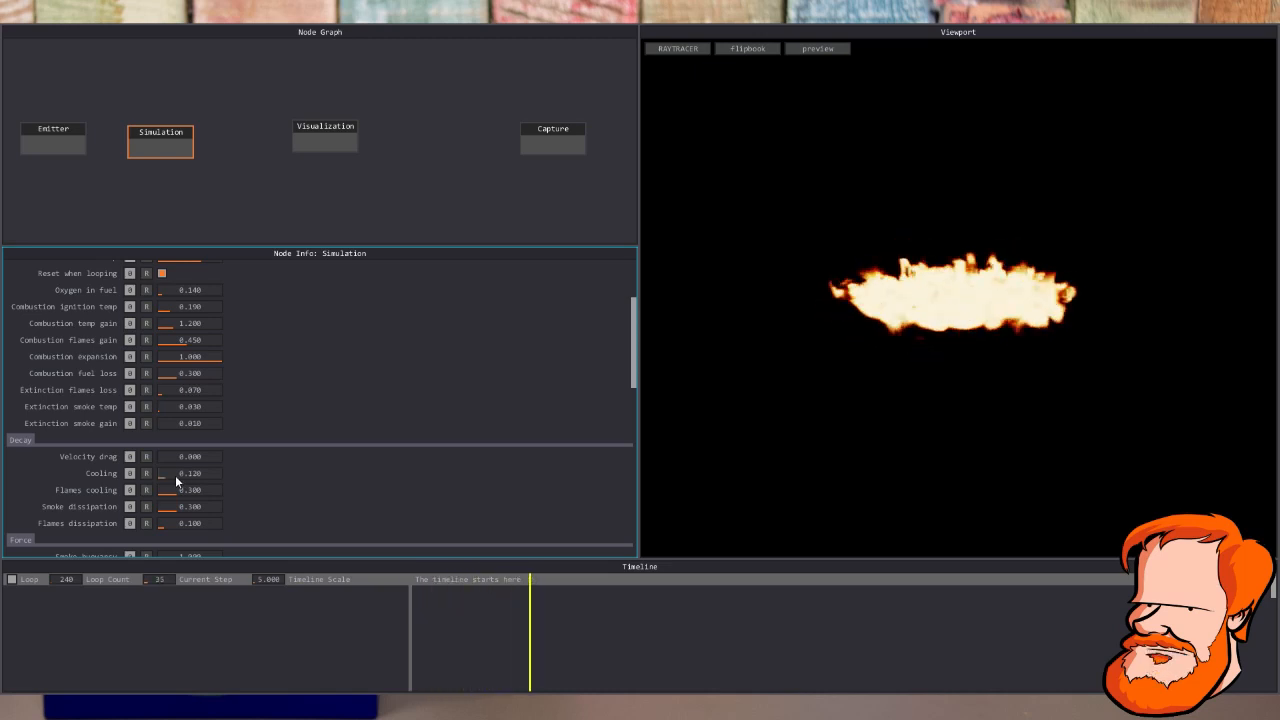
{"action": "left_click", "coordinate": [997, 396]}
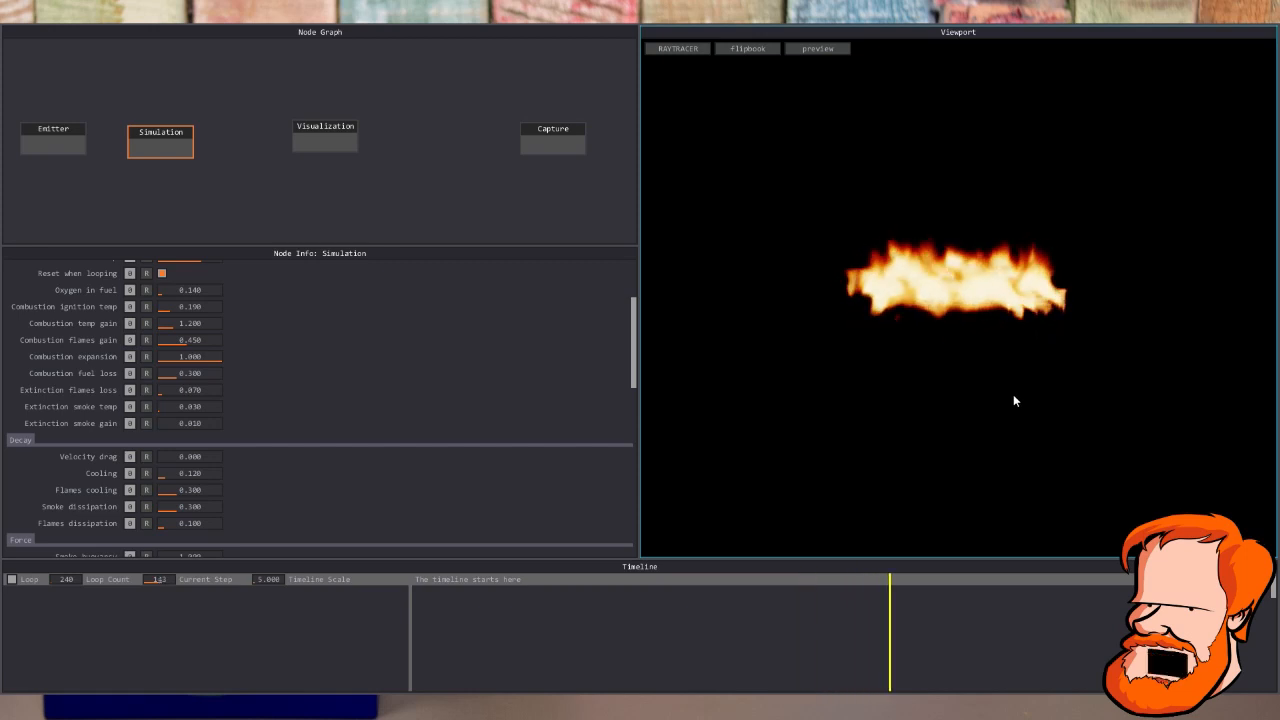
Set the simulation's Cooling to 0.25
{"action": "left_click", "coordinate": [200, 472]}
{"action": "type", "text": "0.25"}
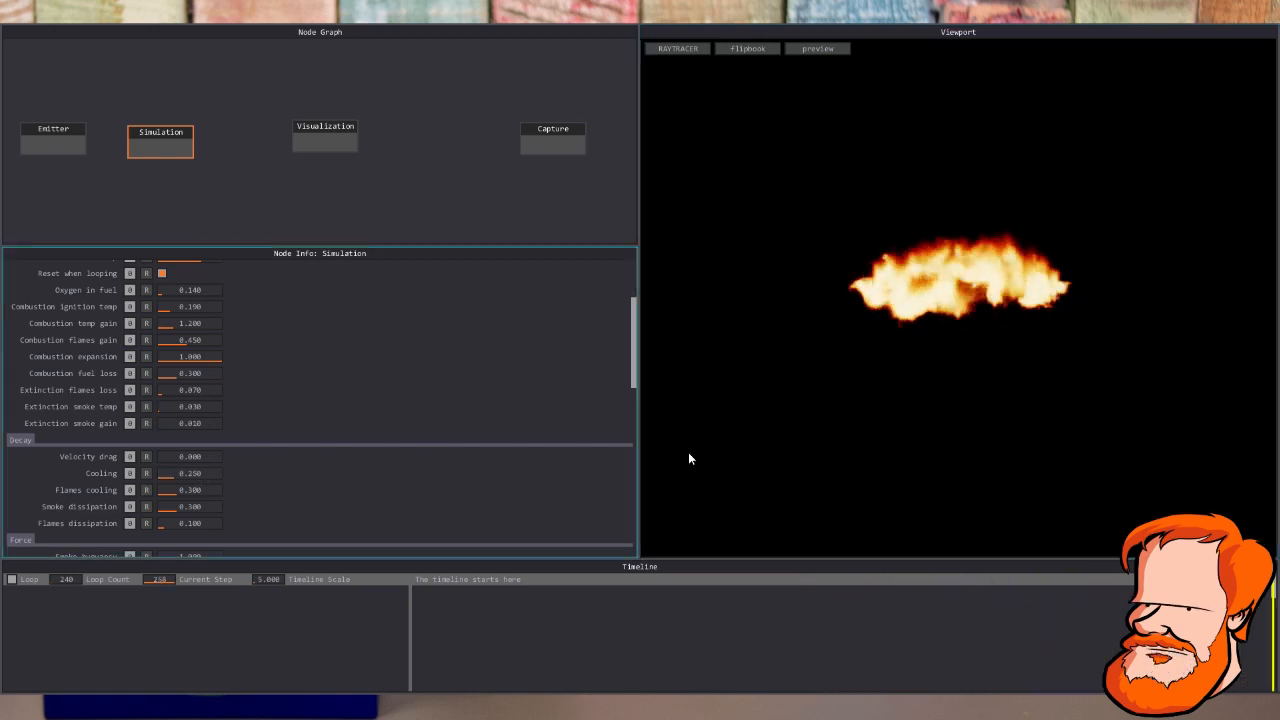
Set the simulation's Smoke dissipation to 0 and Flames dissipation to 0.05, restarting the simulation to preview the fire
{"action": "left_click", "coordinate": [997, 420]}
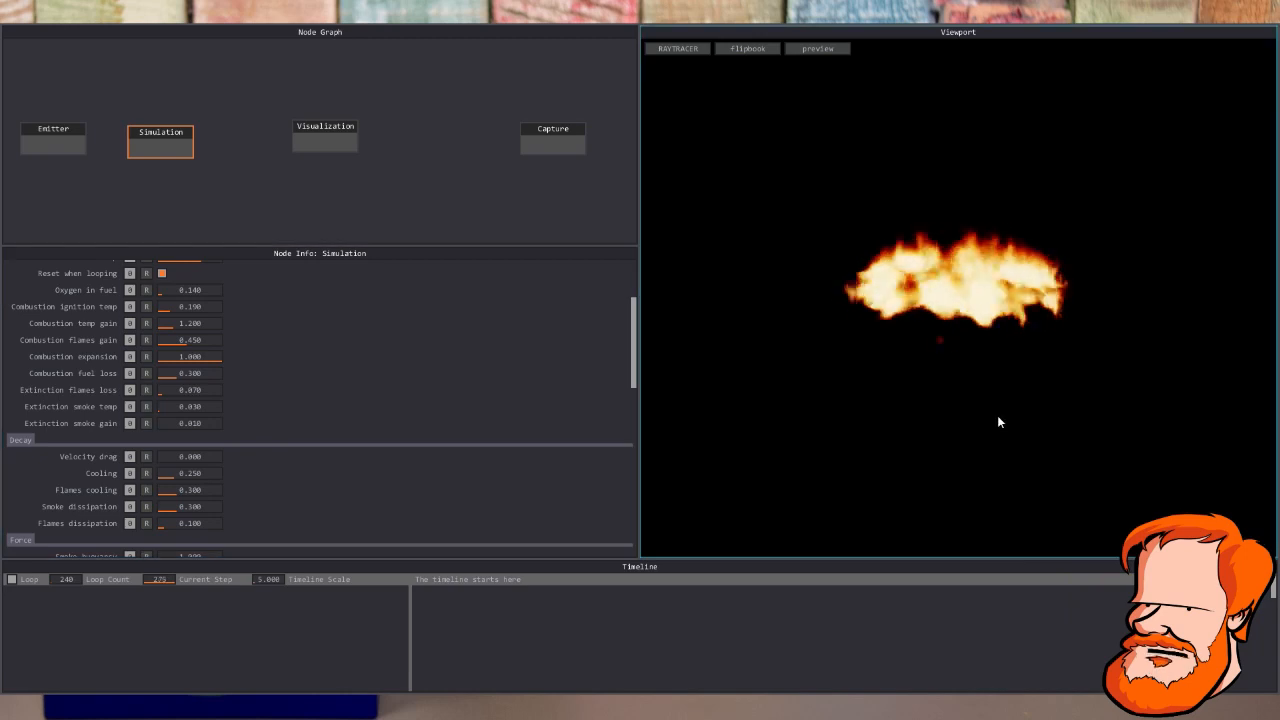
{"action": "left_click", "coordinate": [186, 508]}
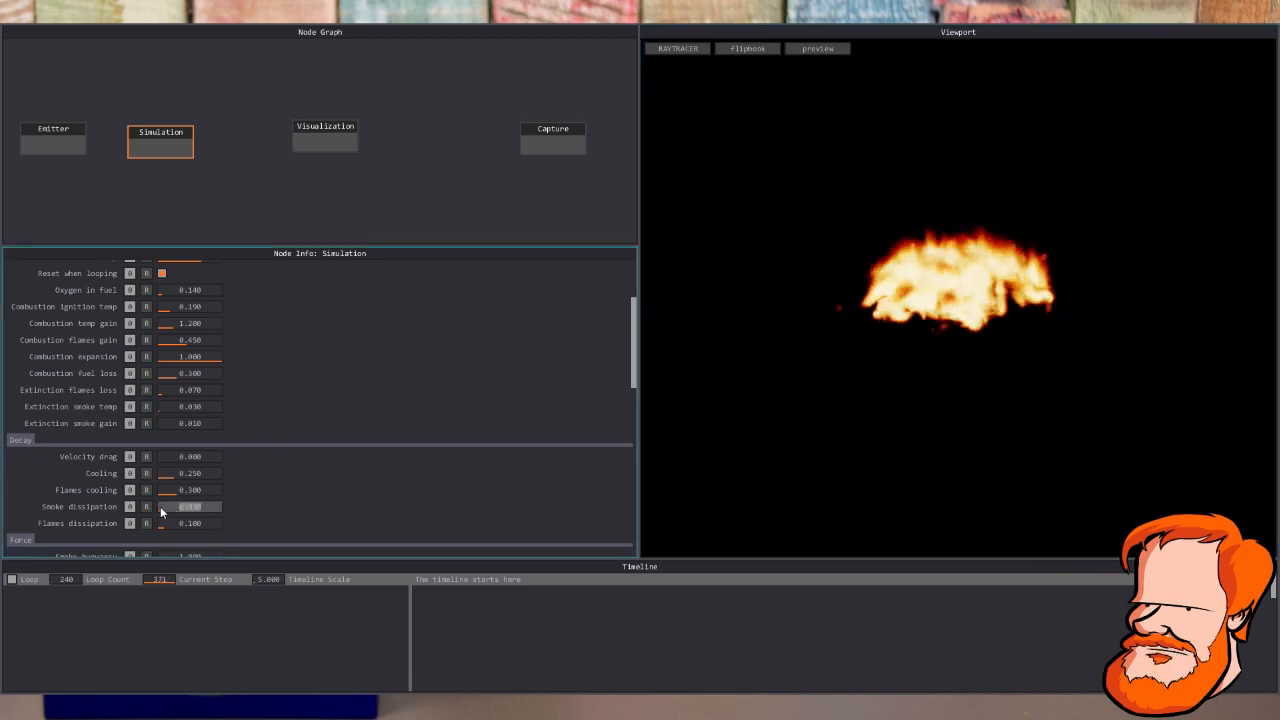
{"action": "type", "text": "1"}
{"action": "key", "text": "Return"}
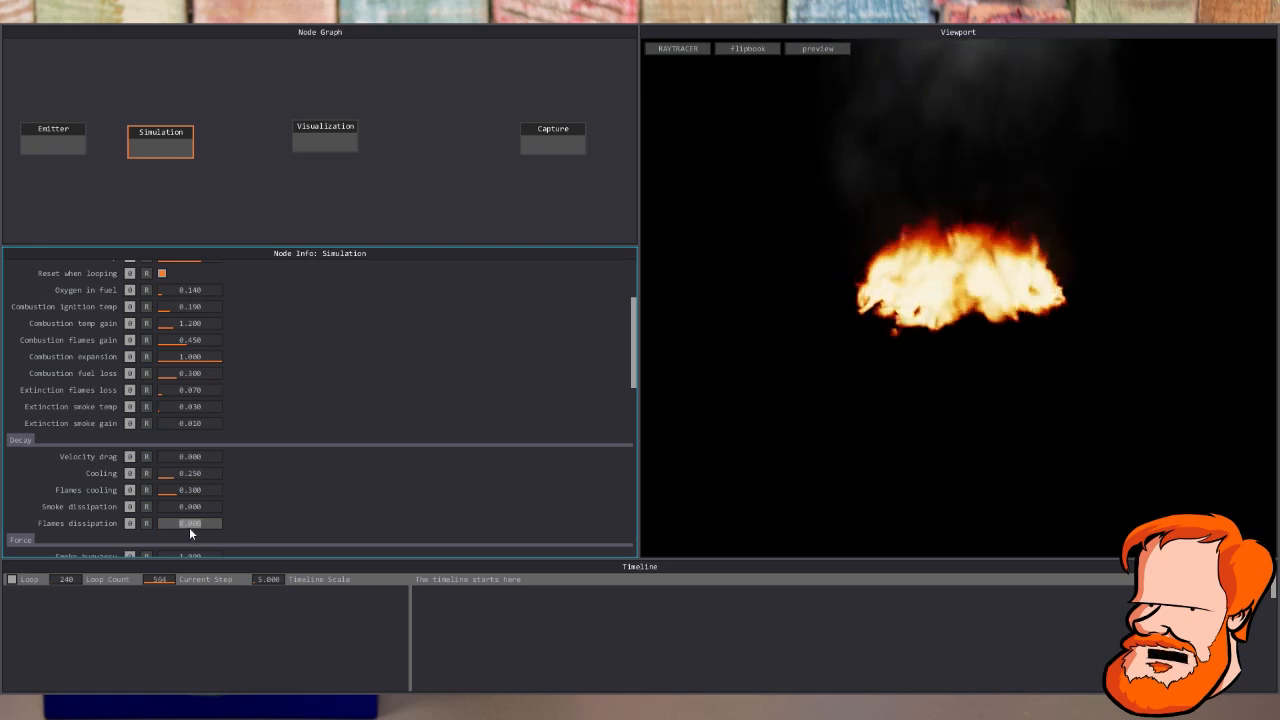
{"action": "type", "text": "0.05"}
{"action": "key", "text": "Return"}
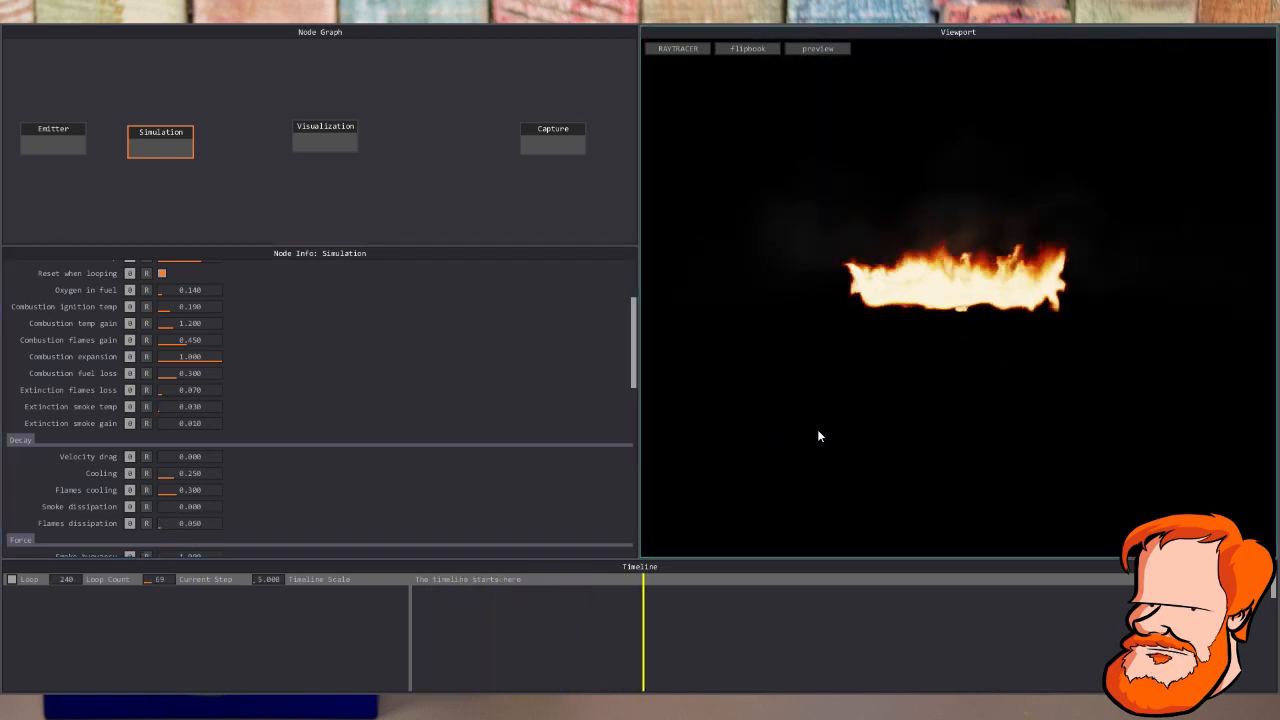
Raise the simulation's Flames dissipation to 0.38
{"action": "left_click", "coordinate": [196, 526]}
{"action": "left_click_drag", "start_coordinate": [195, 524], "coordinate": [232, 522]}
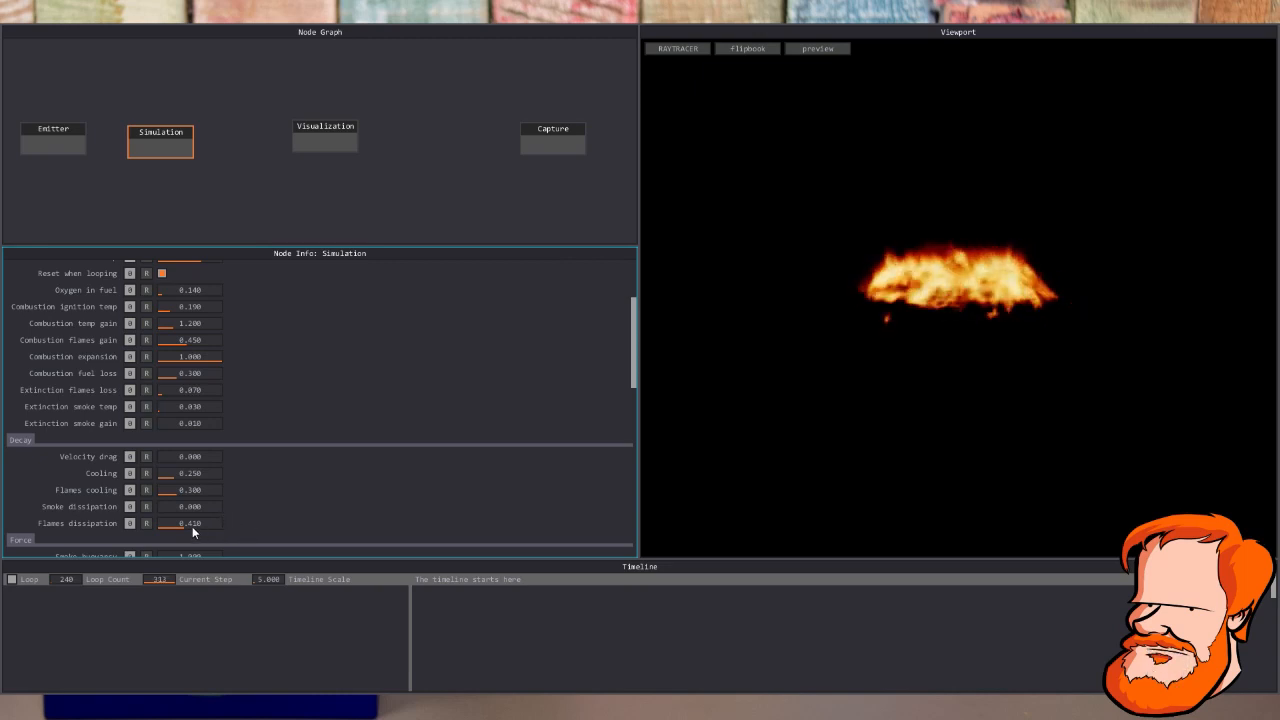
{"action": "left_click", "coordinate": [849, 444]}
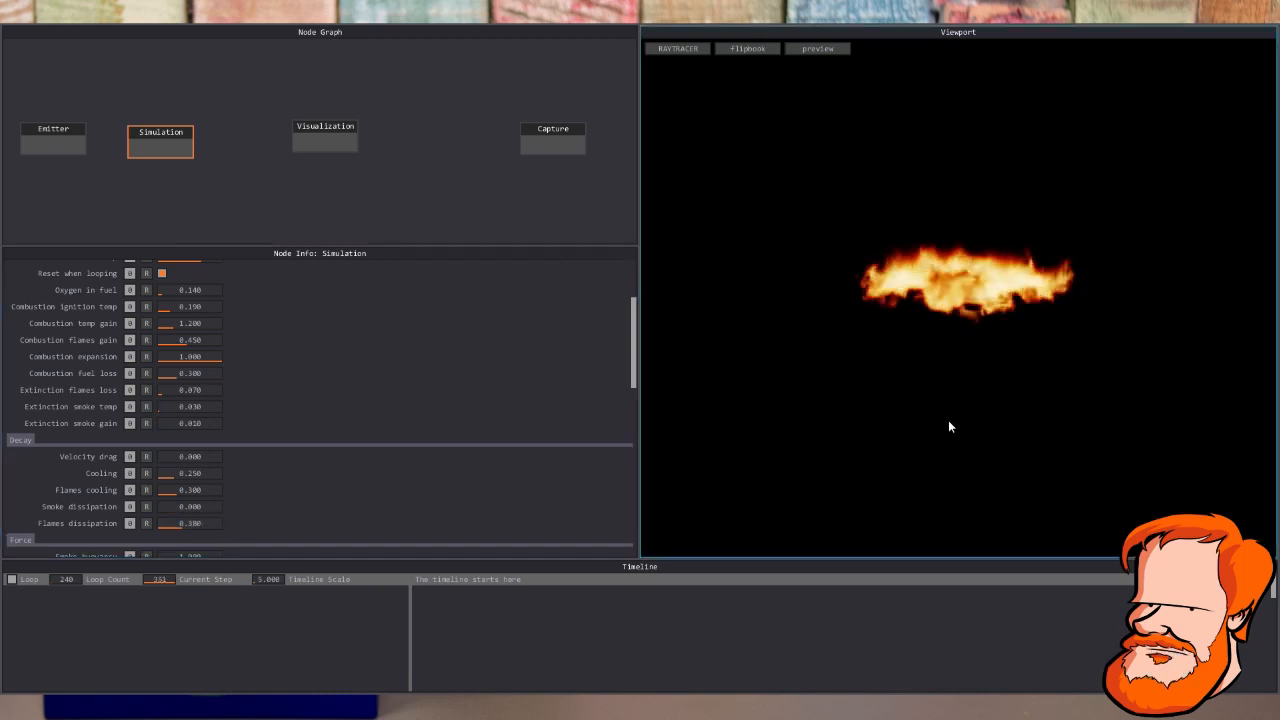
Set Smoke buoyancy to 5 and Smoke weight to 0 in the simulation's Force settings
{"action": "scroll", "coordinate": [306, 512], "scroll_direction": "down", "scroll_amount": 4}
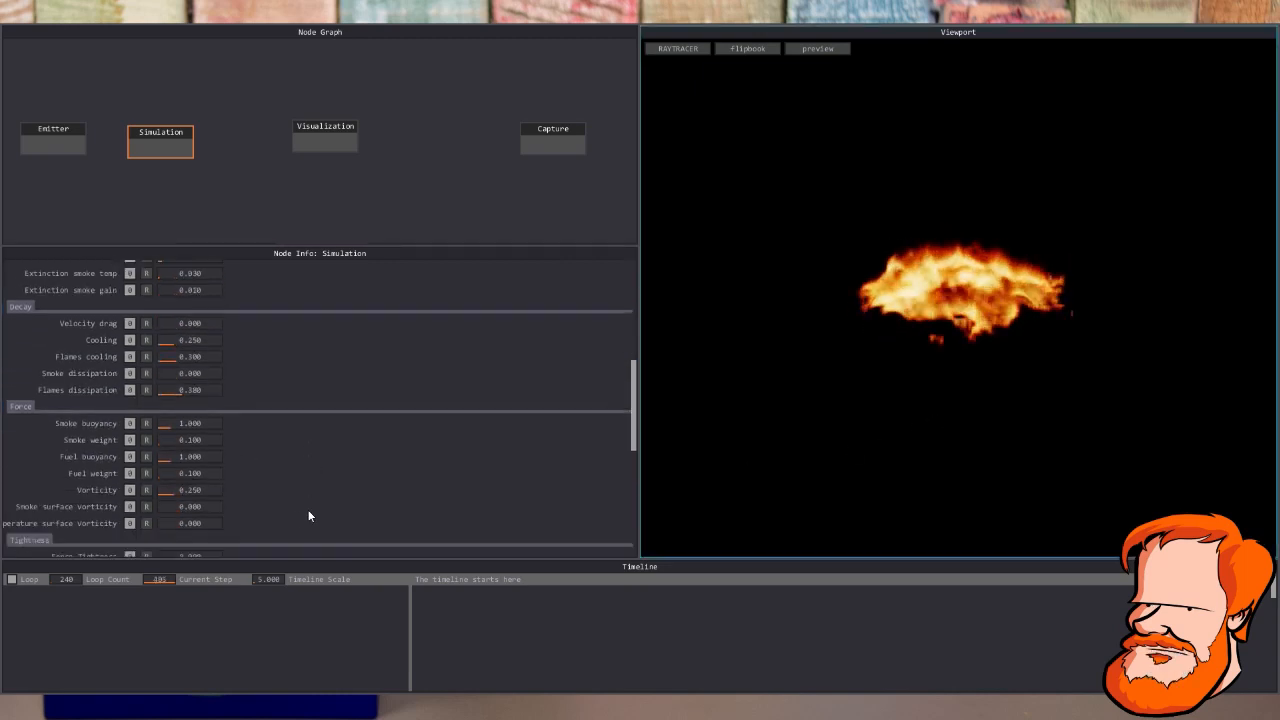
{"action": "left_click_drag", "start_coordinate": [195, 426], "coordinate": [560, 408]}
{"action": "left_click", "coordinate": [928, 401]}
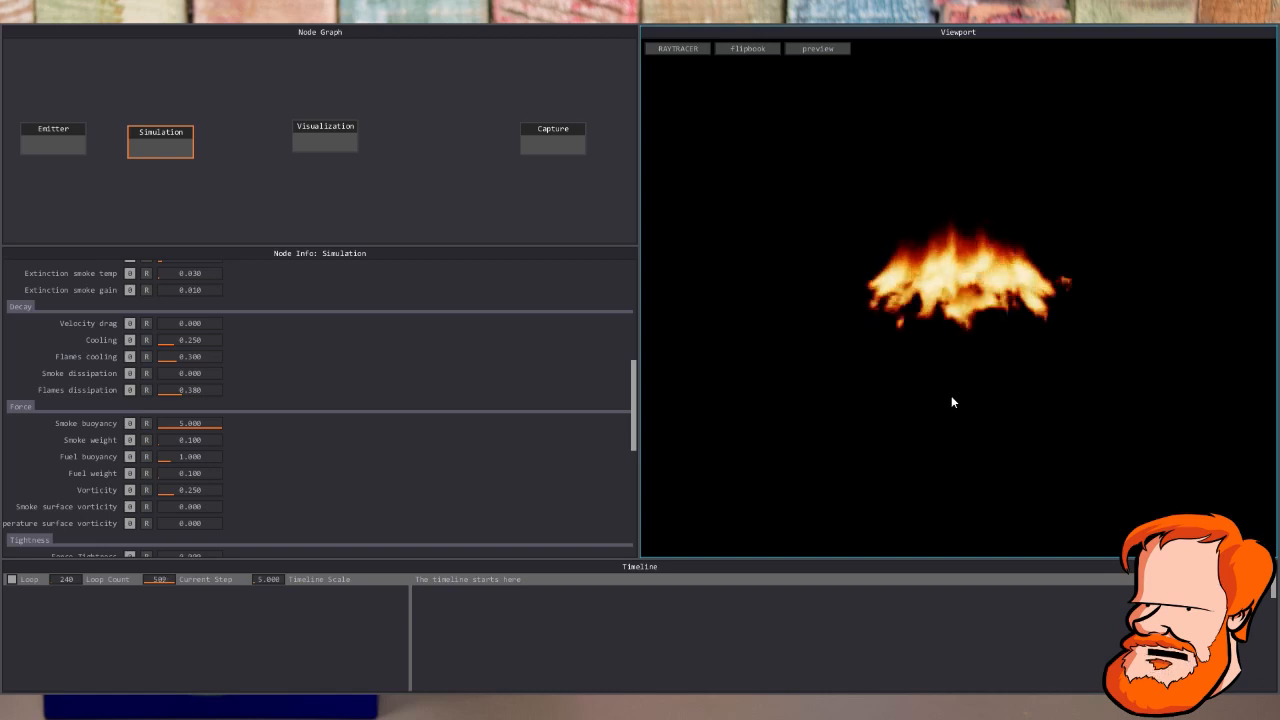
{"action": "left_click", "coordinate": [185, 442]}
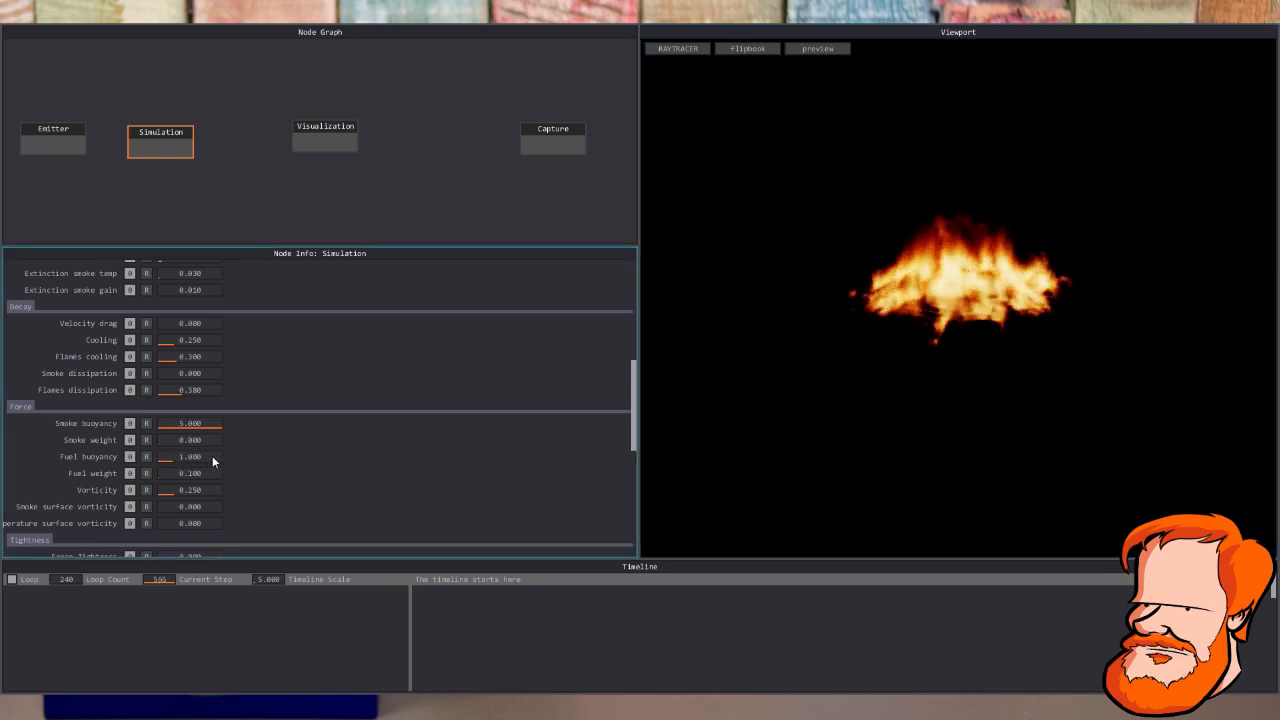
Raise Fuel buoyancy to 3.15 in the simulation's Force settings and restart the simulation
{"action": "left_click_drag", "start_coordinate": [211, 460], "coordinate": [214, 461]}
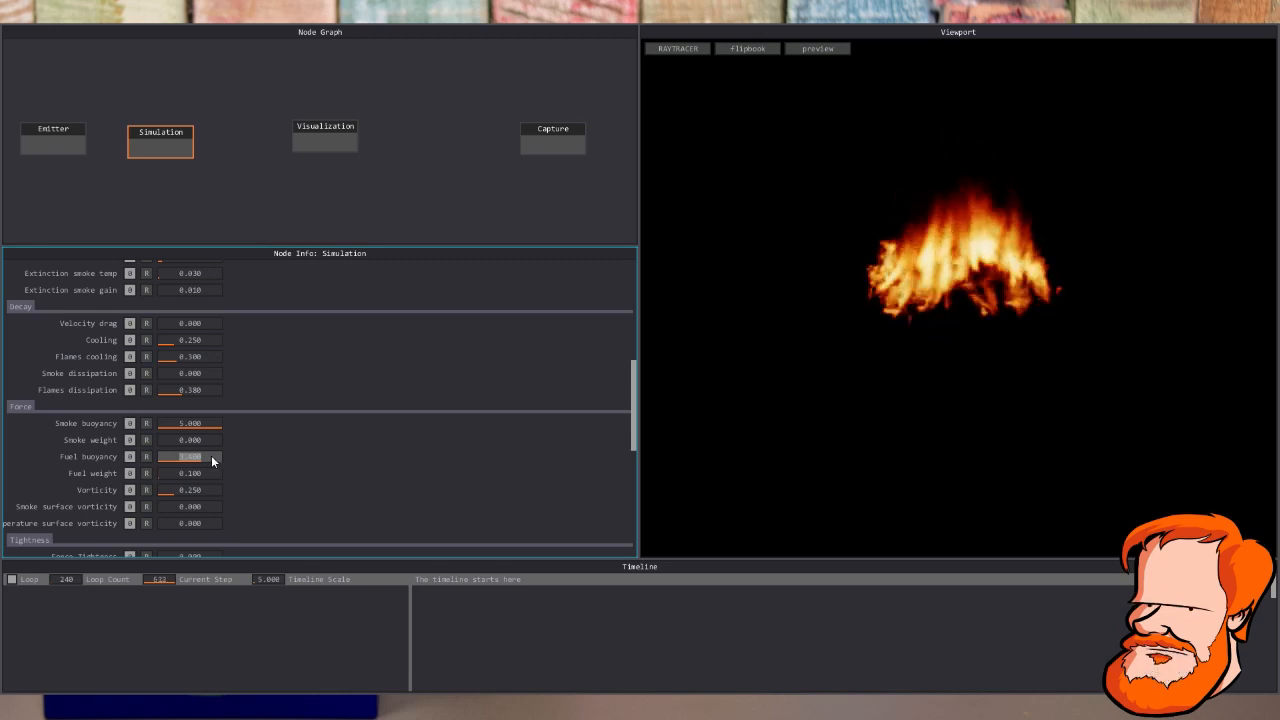
{"action": "left_click", "coordinate": [834, 362]}
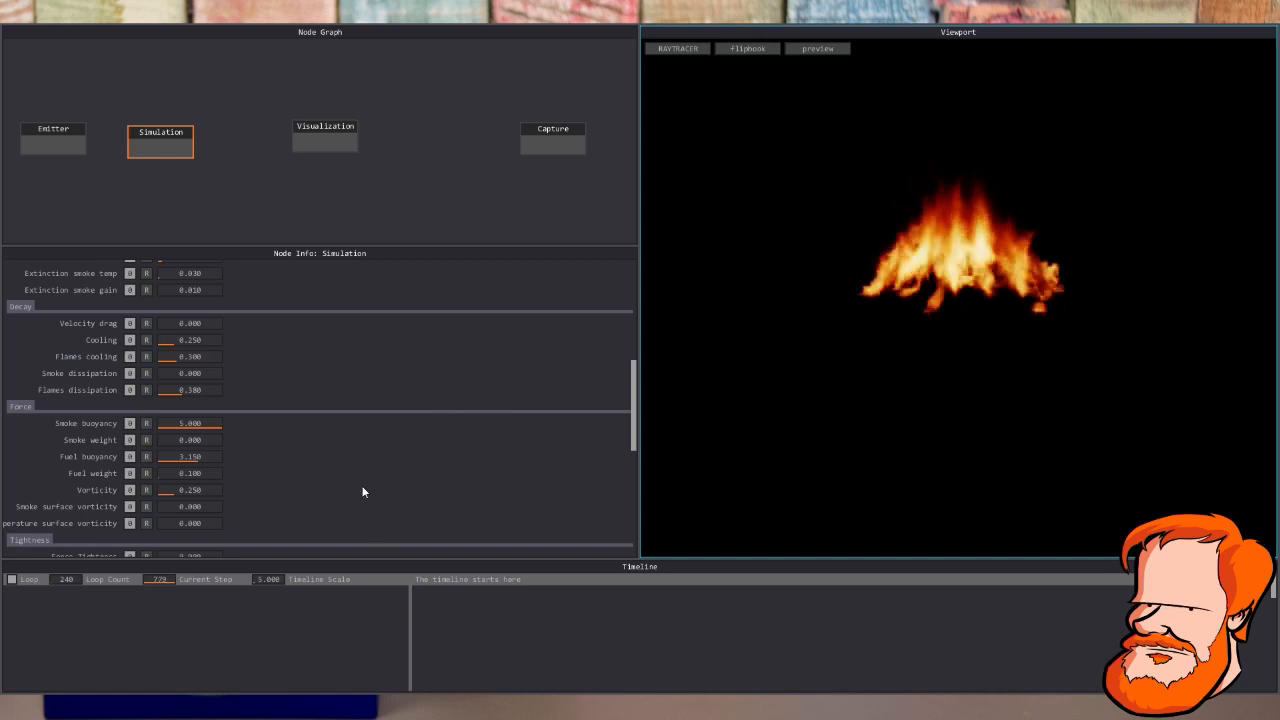
{"action": "scroll", "coordinate": [370, 494], "scroll_direction": "down", "scroll_amount": 1}
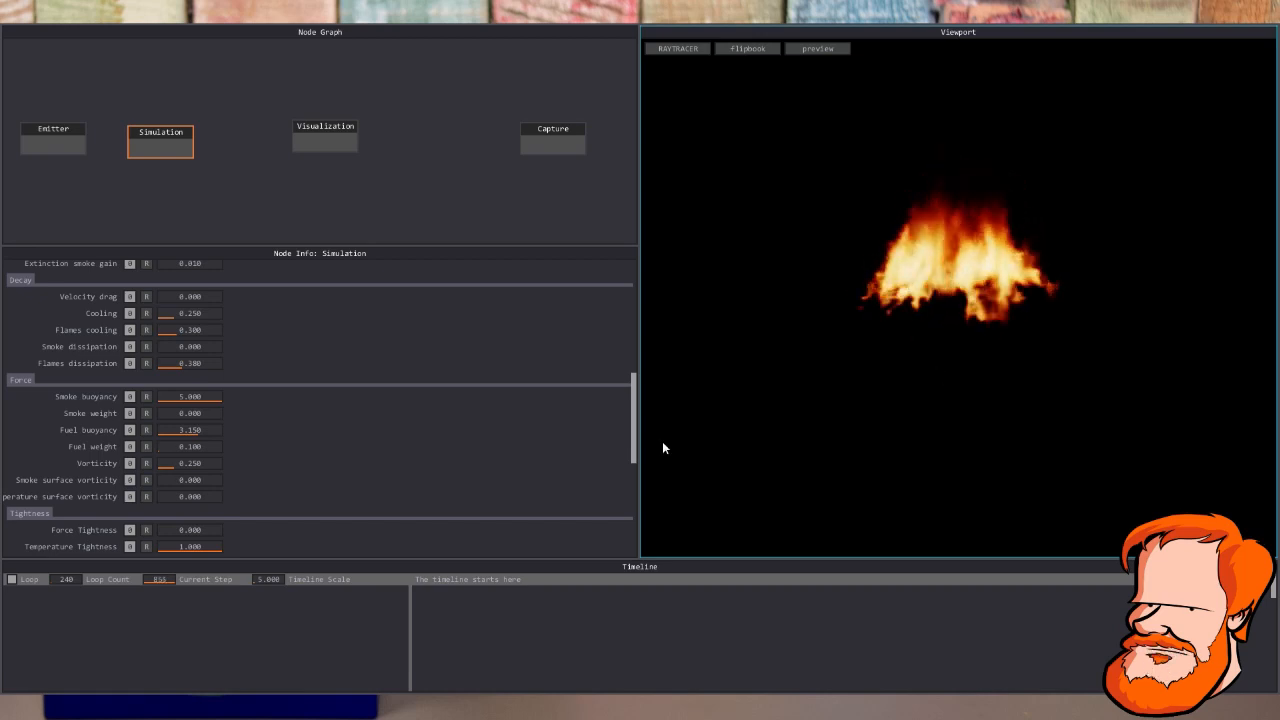
{"action": "scroll", "coordinate": [307, 481], "scroll_direction": "down", "scroll_amount": 2}
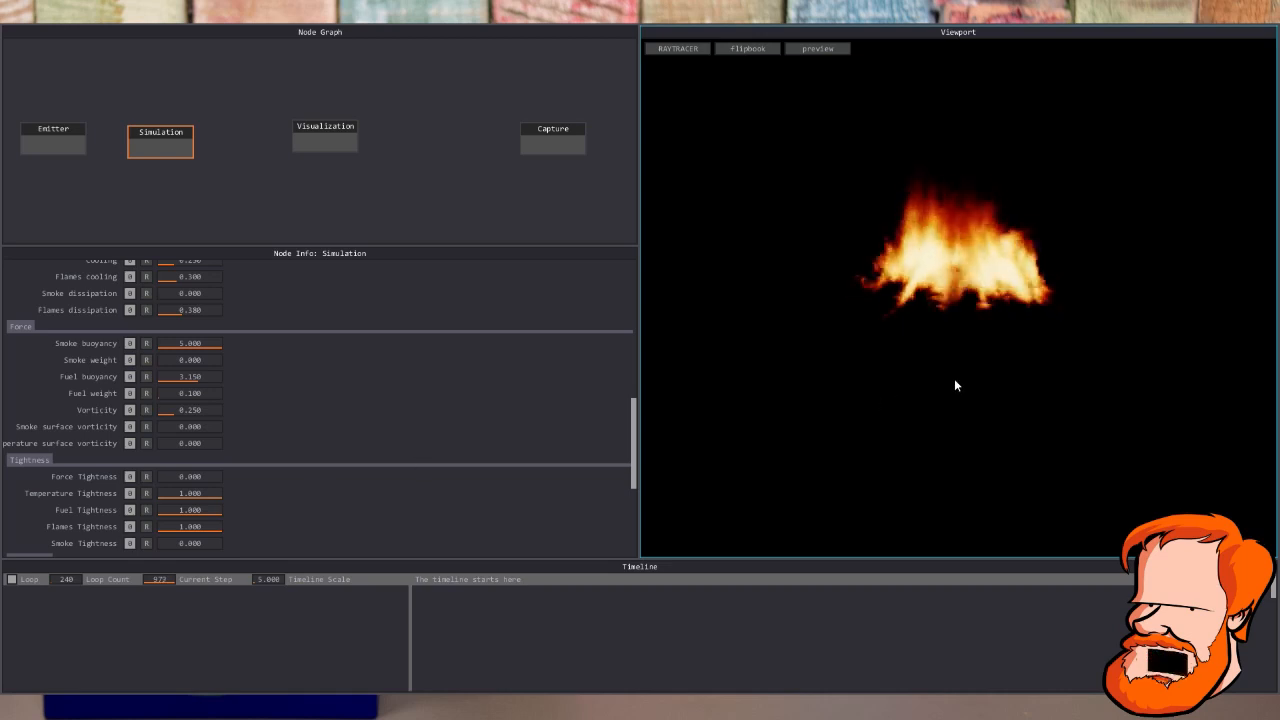
{"action": "key", "text": "r"}
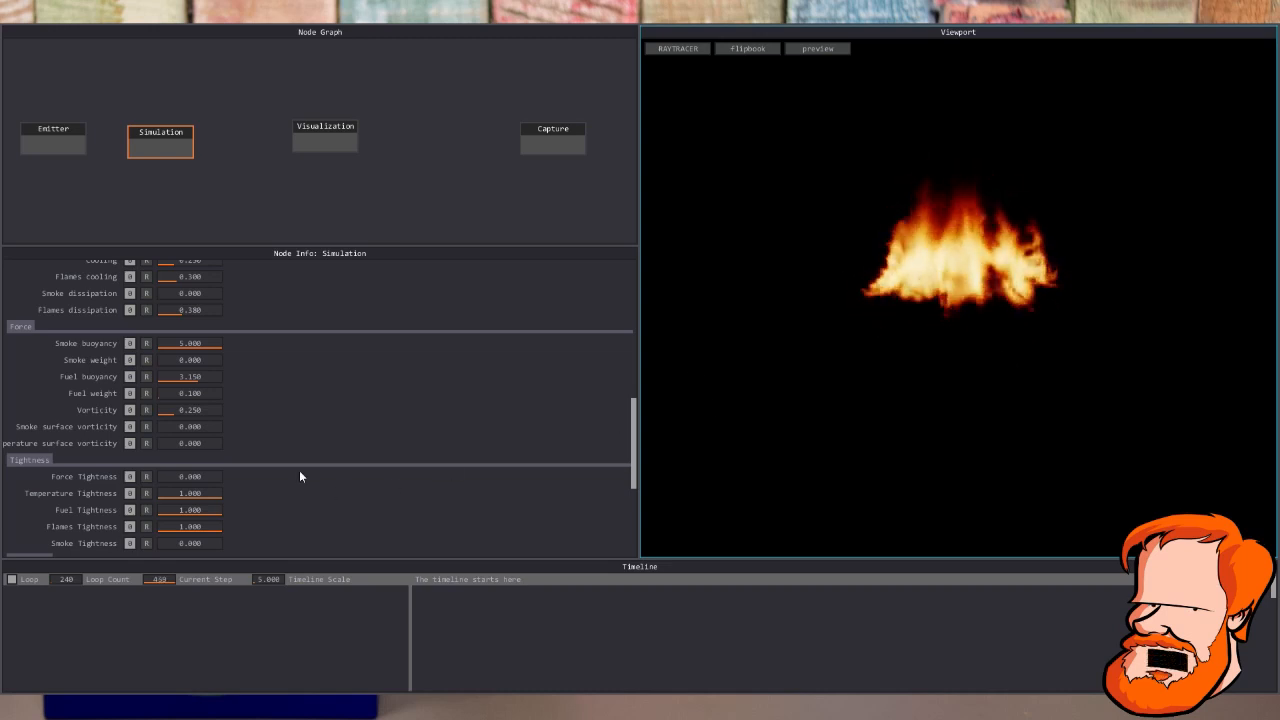
Try a higher Smoke Tightness in the simulation's Tightness settings and return it to 0
{"action": "scroll", "coordinate": [284, 506], "scroll_direction": "down", "scroll_amount": 2}
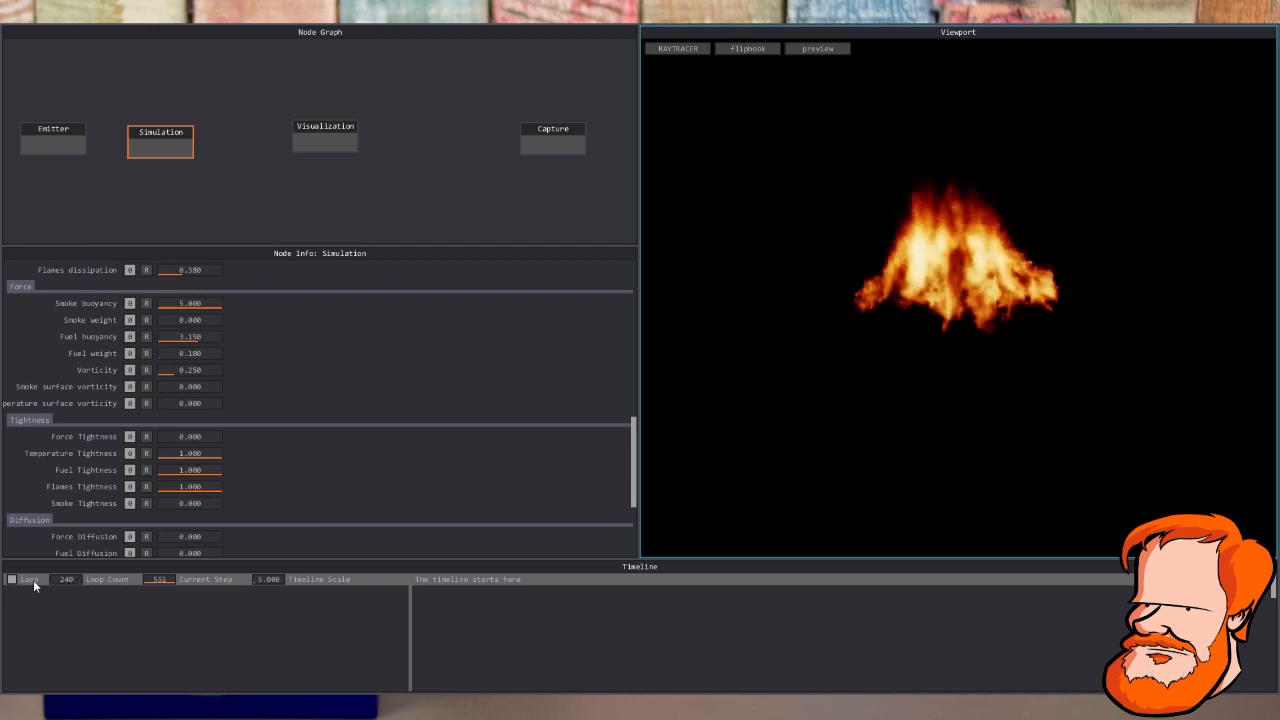
{"action": "scroll", "coordinate": [349, 504], "scroll_direction": "down", "scroll_amount": 2}
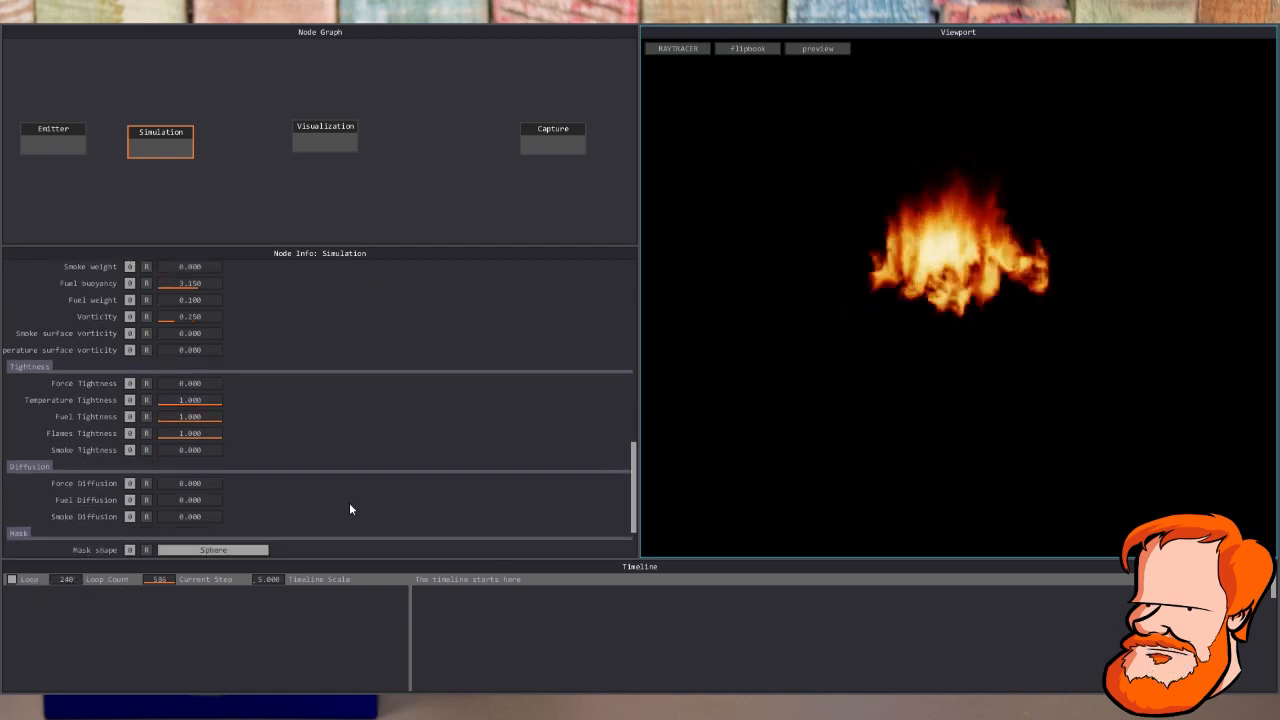
{"action": "double_click", "coordinate": [187, 450]}
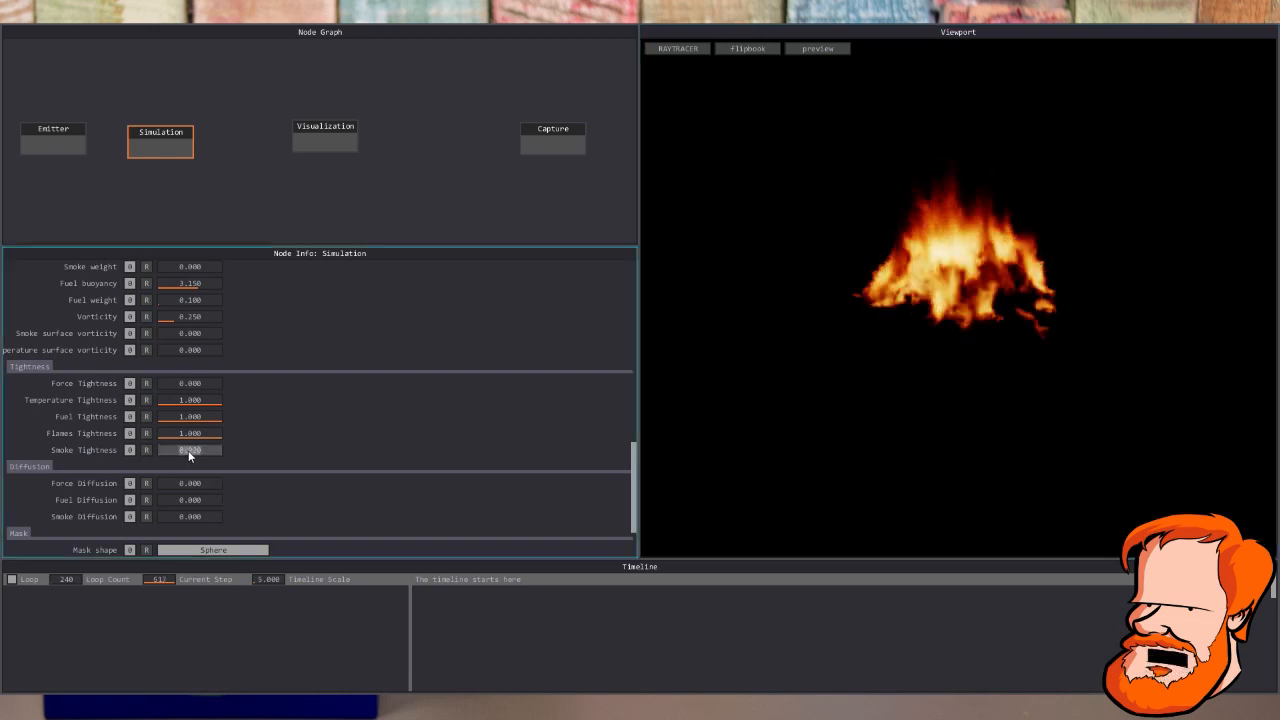
{"action": "left_click_drag", "start_coordinate": [222, 451], "coordinate": [184, 463]}
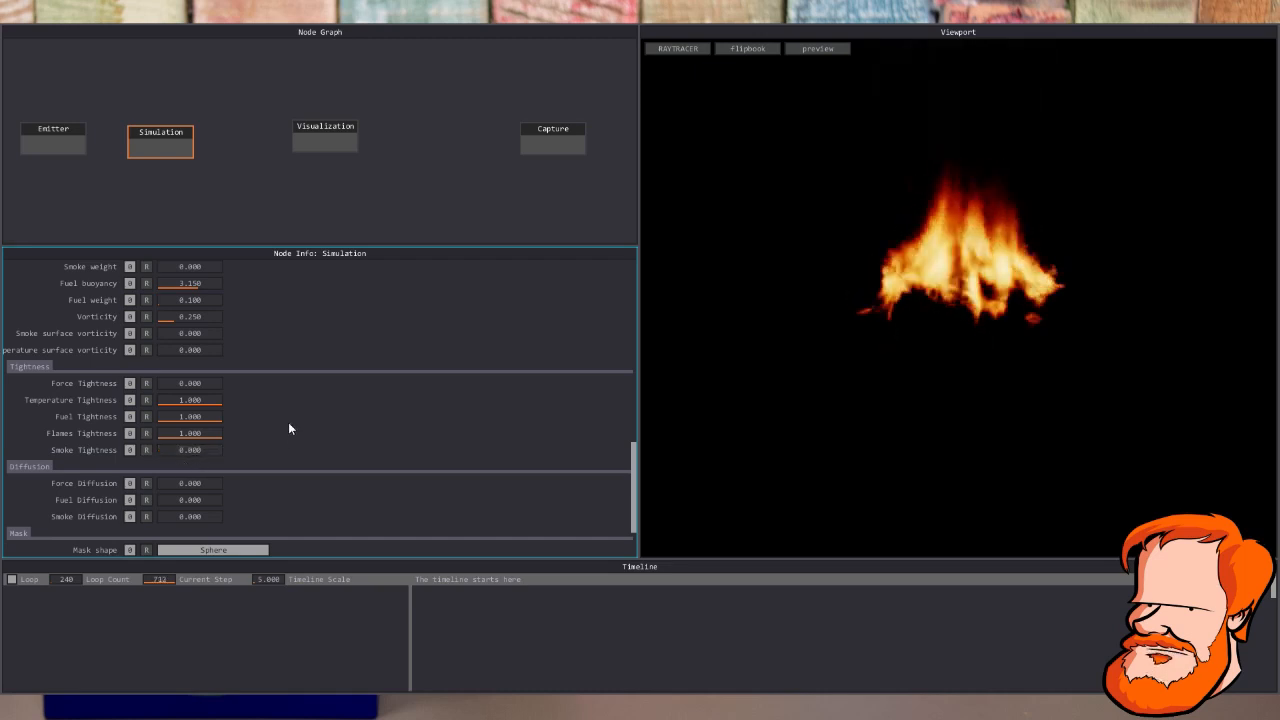
Set Velocity drag to 0.39 in the simulation's Decay settings
{"action": "scroll", "coordinate": [344, 476], "scroll_direction": "up", "scroll_amount": 6}
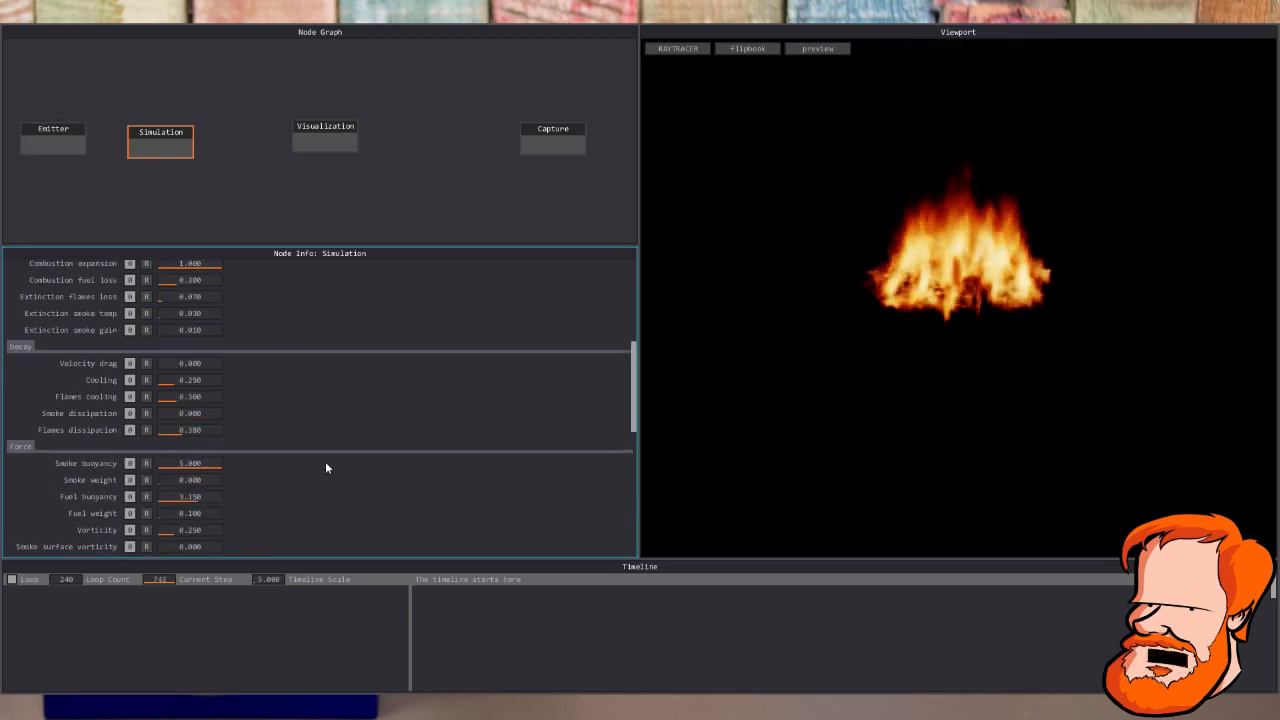
{"action": "scroll", "coordinate": [310, 455], "scroll_direction": "up", "scroll_amount": 1}
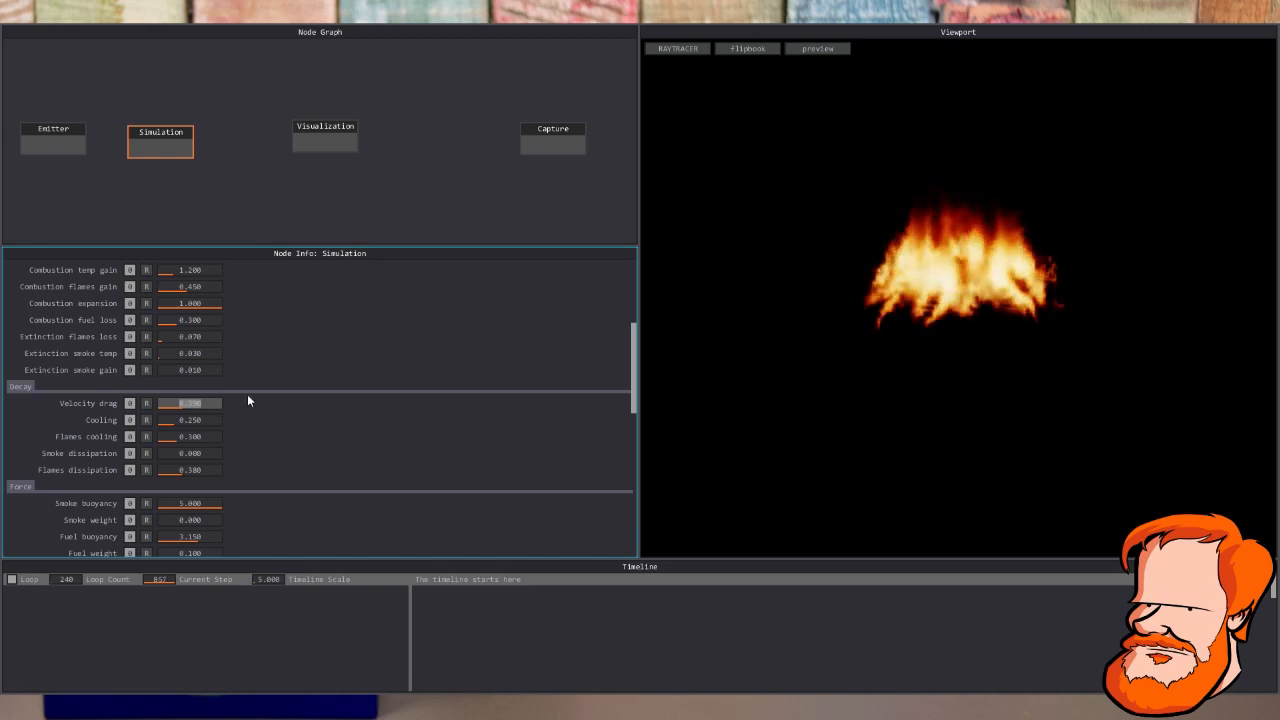
{"action": "scroll", "coordinate": [227, 429], "scroll_direction": "up", "scroll_amount": 1}
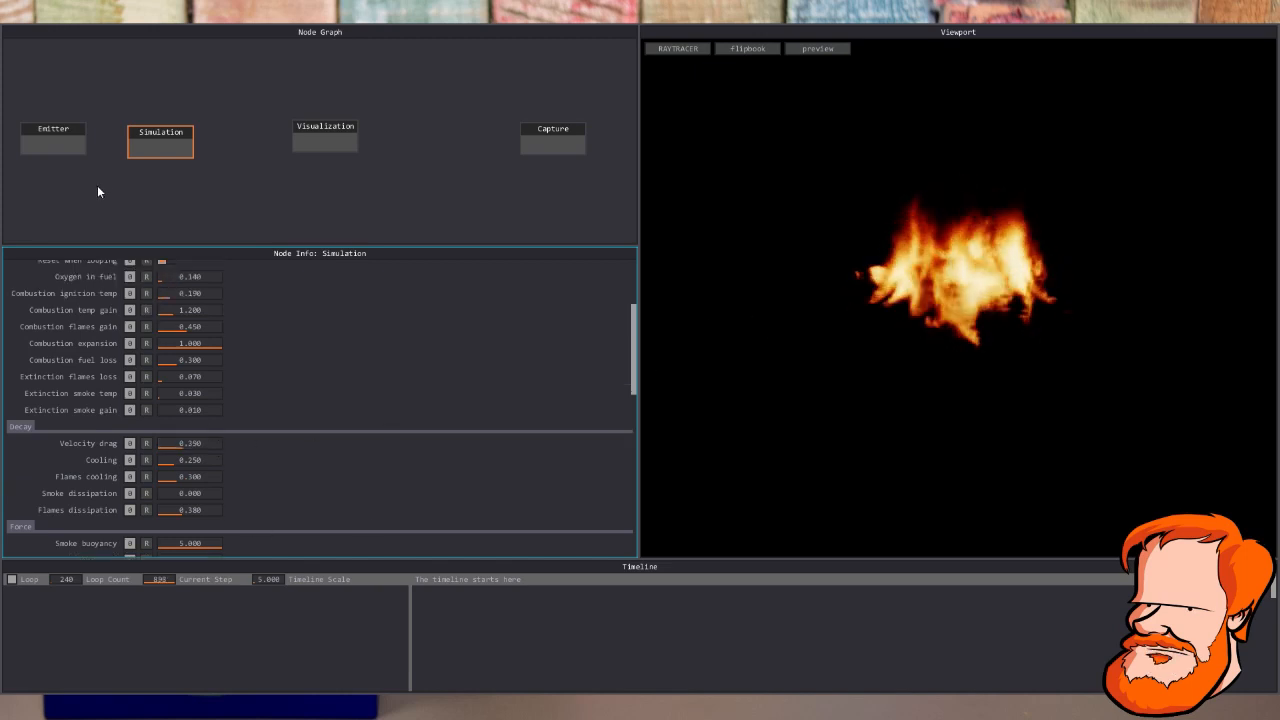
{"action": "scroll", "coordinate": [221, 368], "scroll_direction": "up", "scroll_amount": 2}
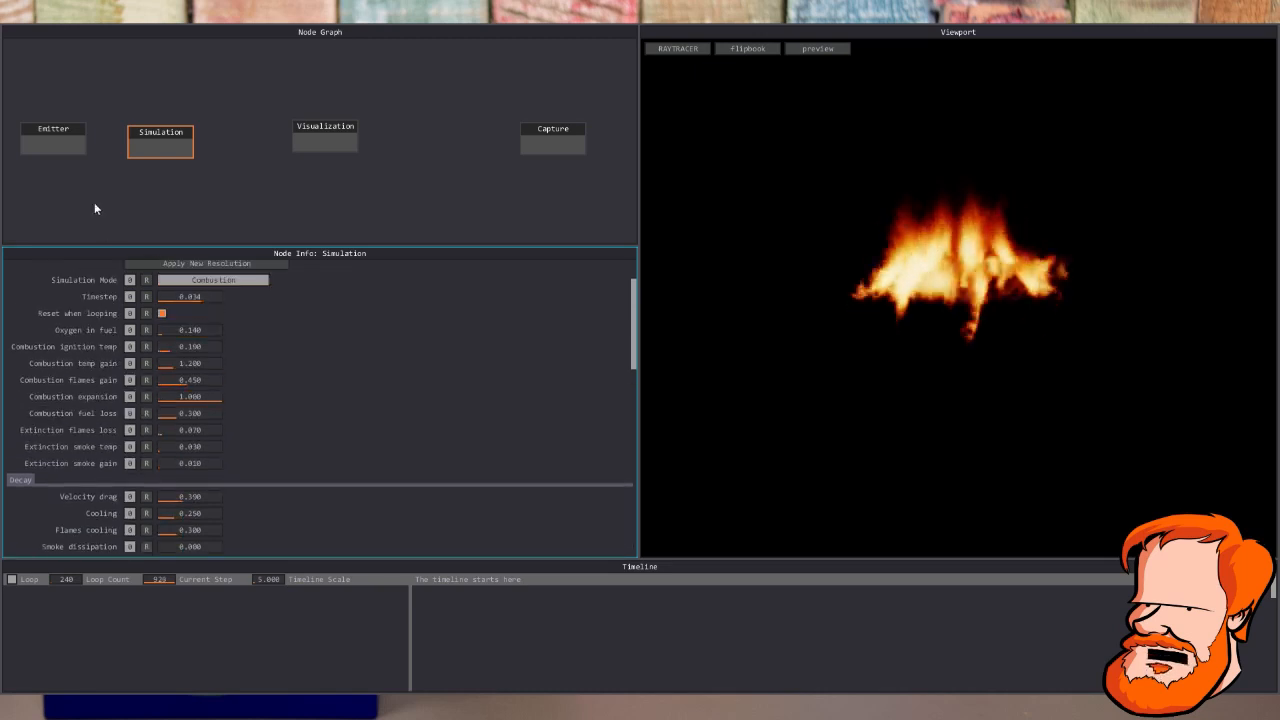
Set the Emitter node's Force Inherited to -8
{"action": "left_click", "coordinate": [68, 147]}
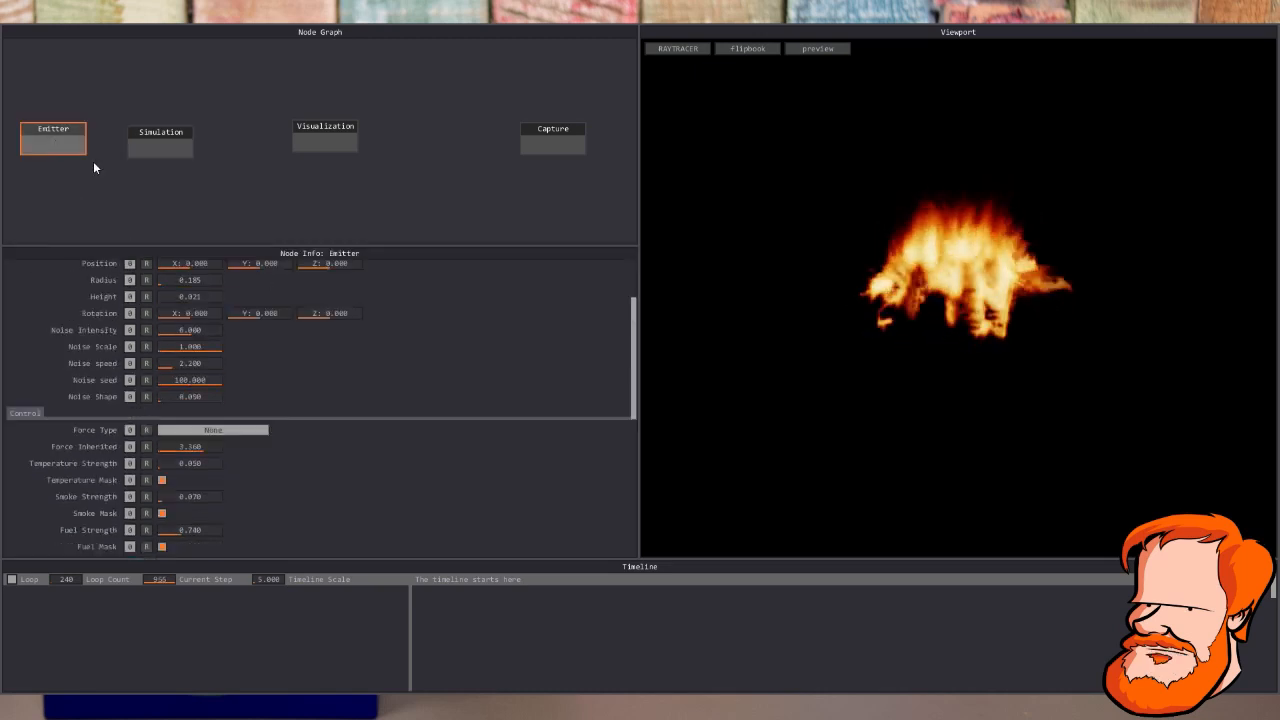
{"action": "left_click", "coordinate": [190, 447]}
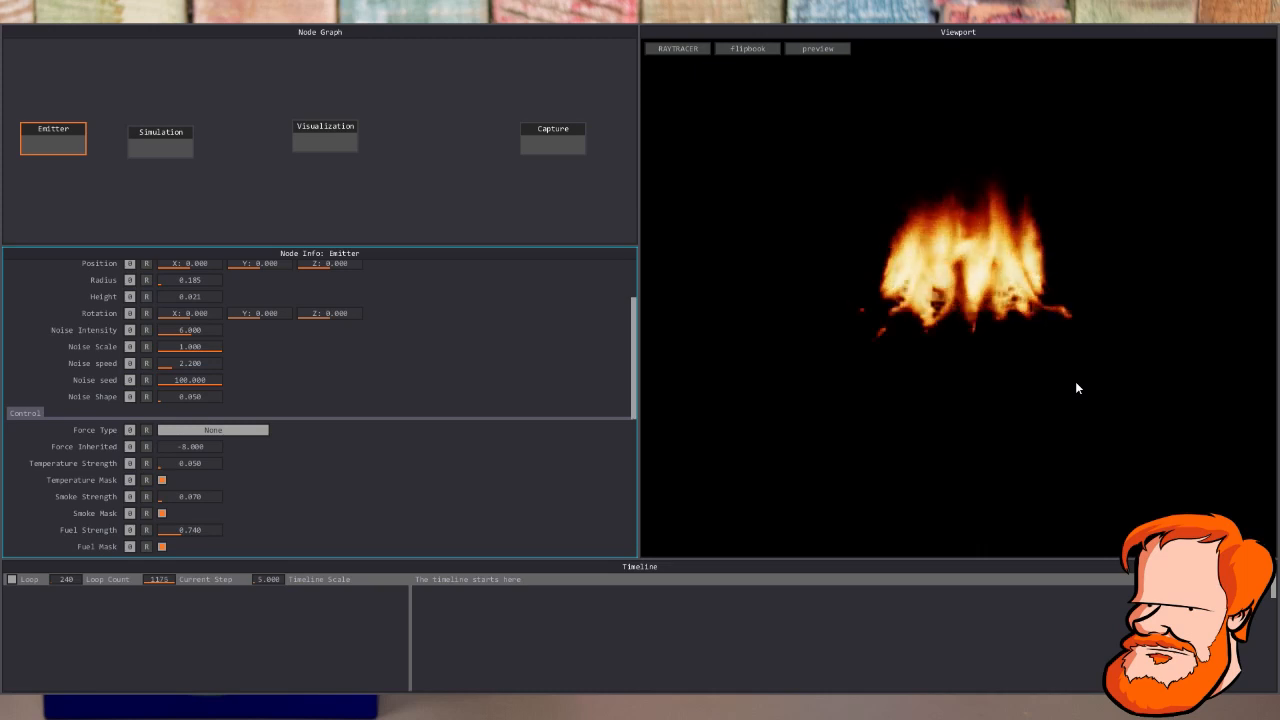
{"action": "left_click", "coordinate": [982, 373]}
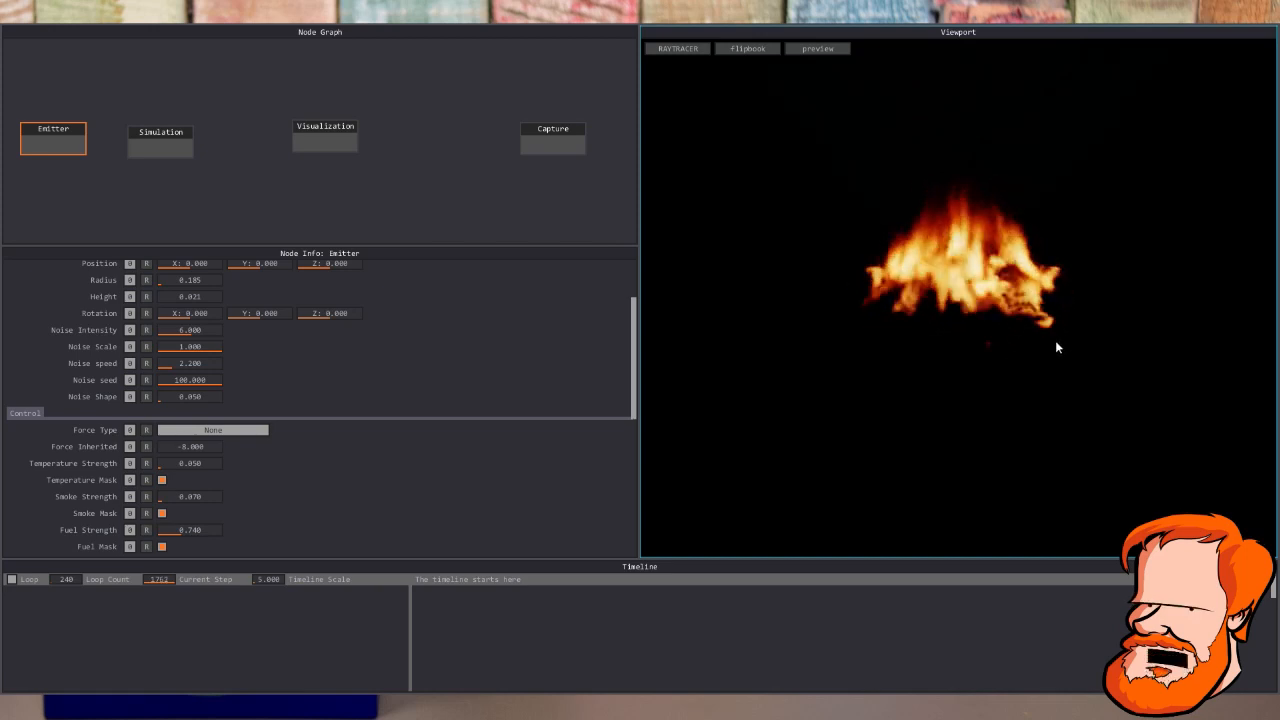
Review the Simulation node's Decay, Force and Tightness settings and restart the simulation to check the fire
{"action": "left_click", "coordinate": [146, 155]}
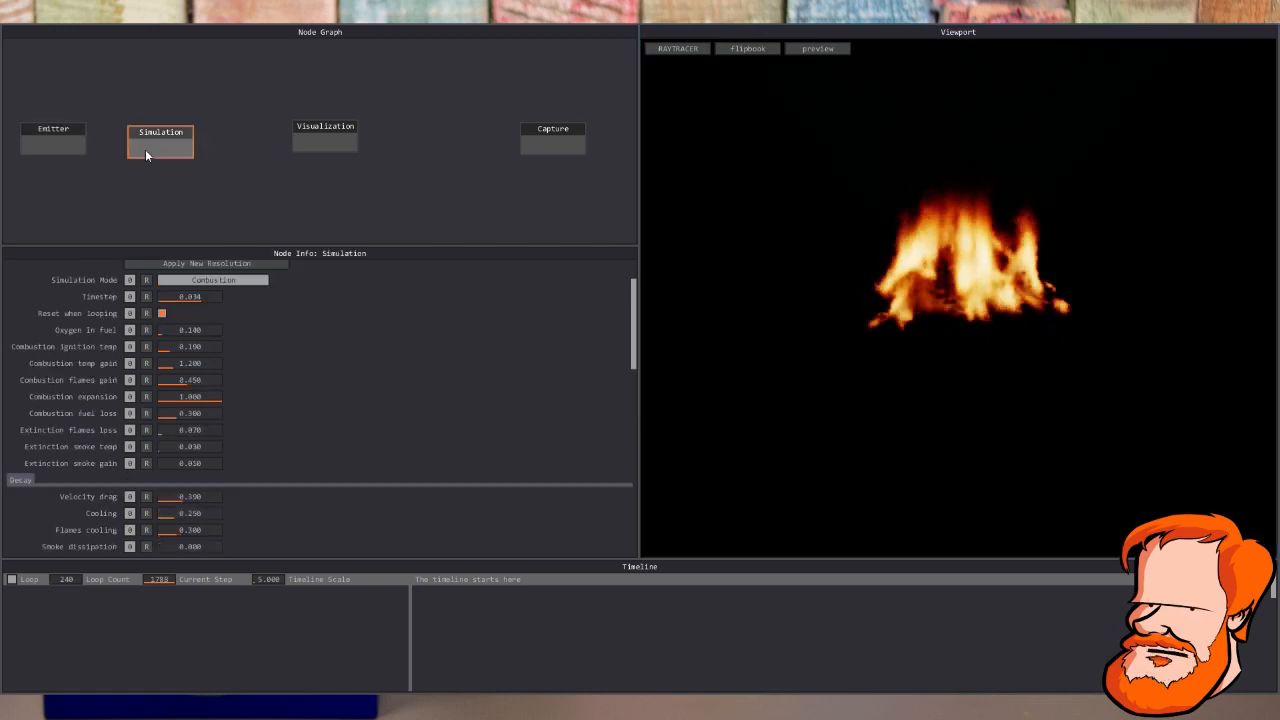
{"action": "scroll", "coordinate": [390, 444], "scroll_direction": "down", "scroll_amount": 5}
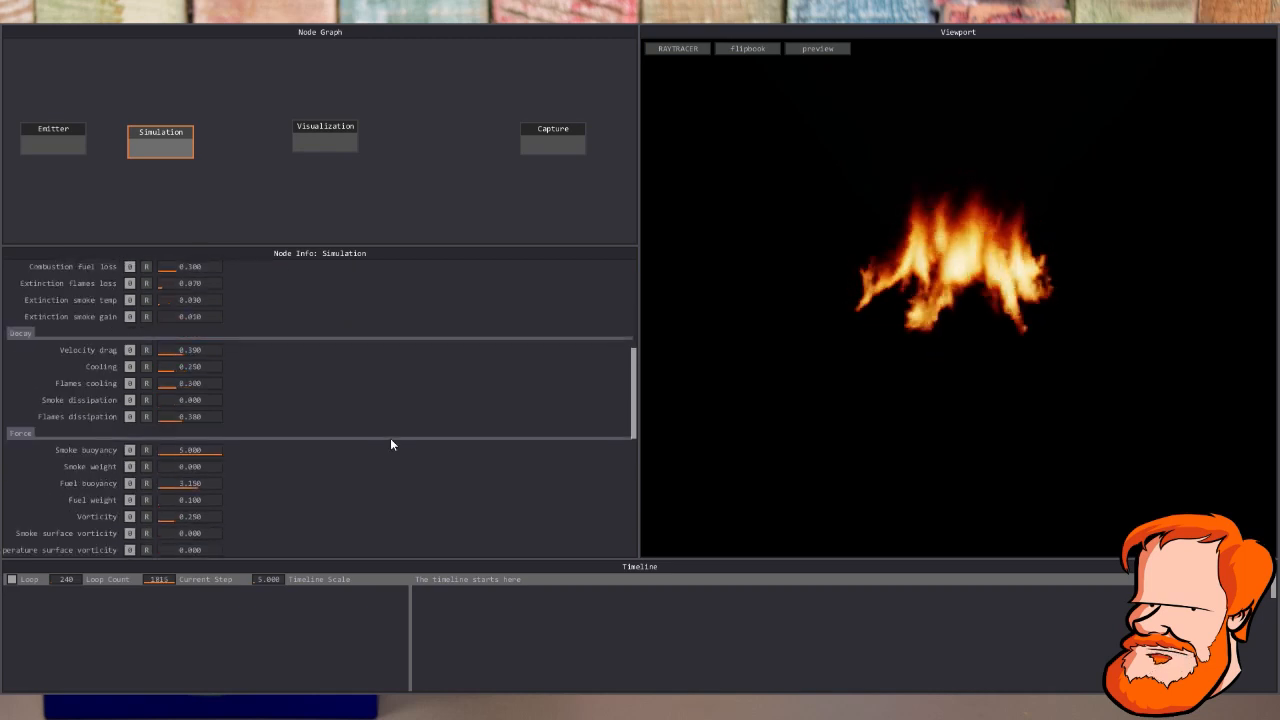
{"action": "scroll", "coordinate": [390, 444], "scroll_direction": "down", "scroll_amount": 2}
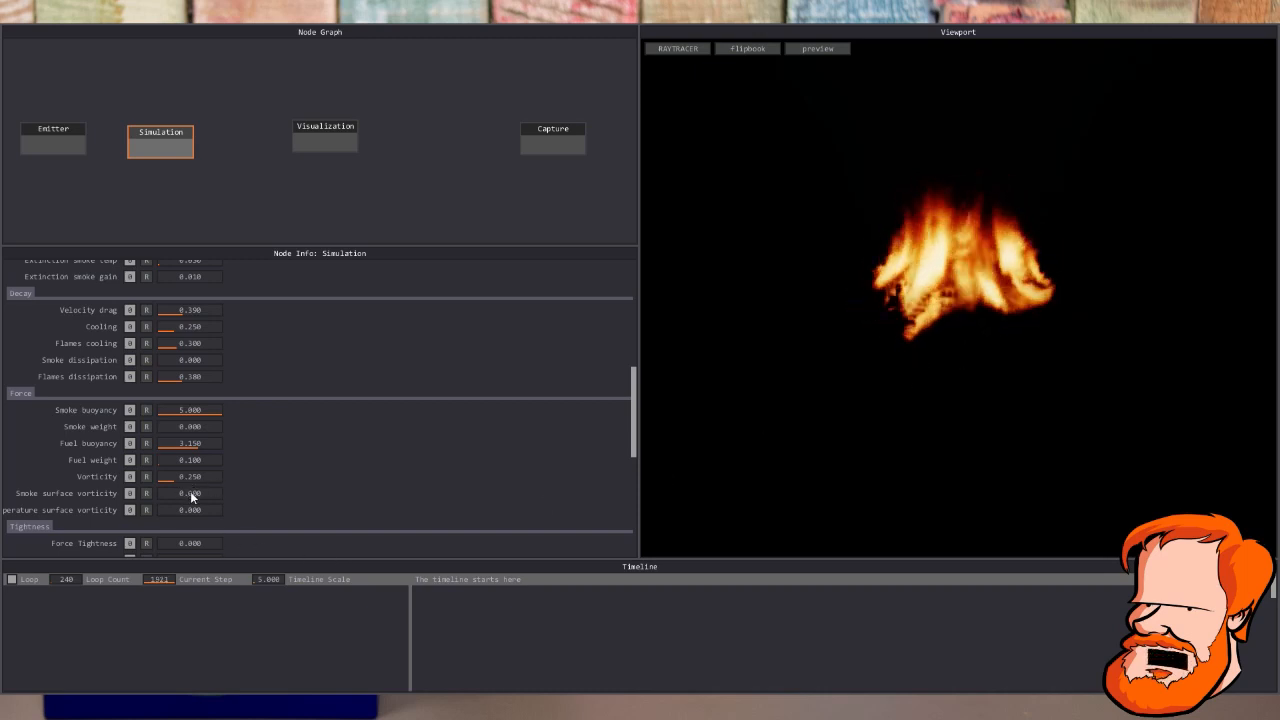
{"action": "scroll", "coordinate": [349, 484], "scroll_direction": "down", "scroll_amount": 3}
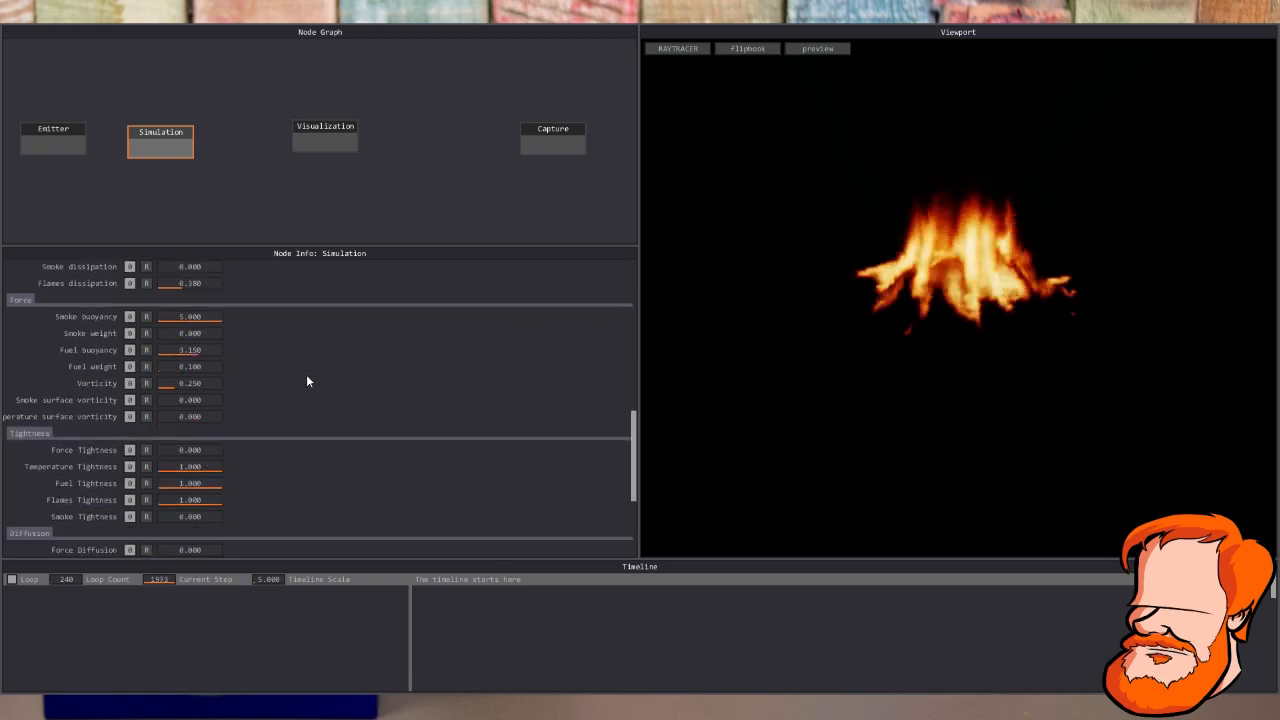
{"action": "key", "text": "r"}
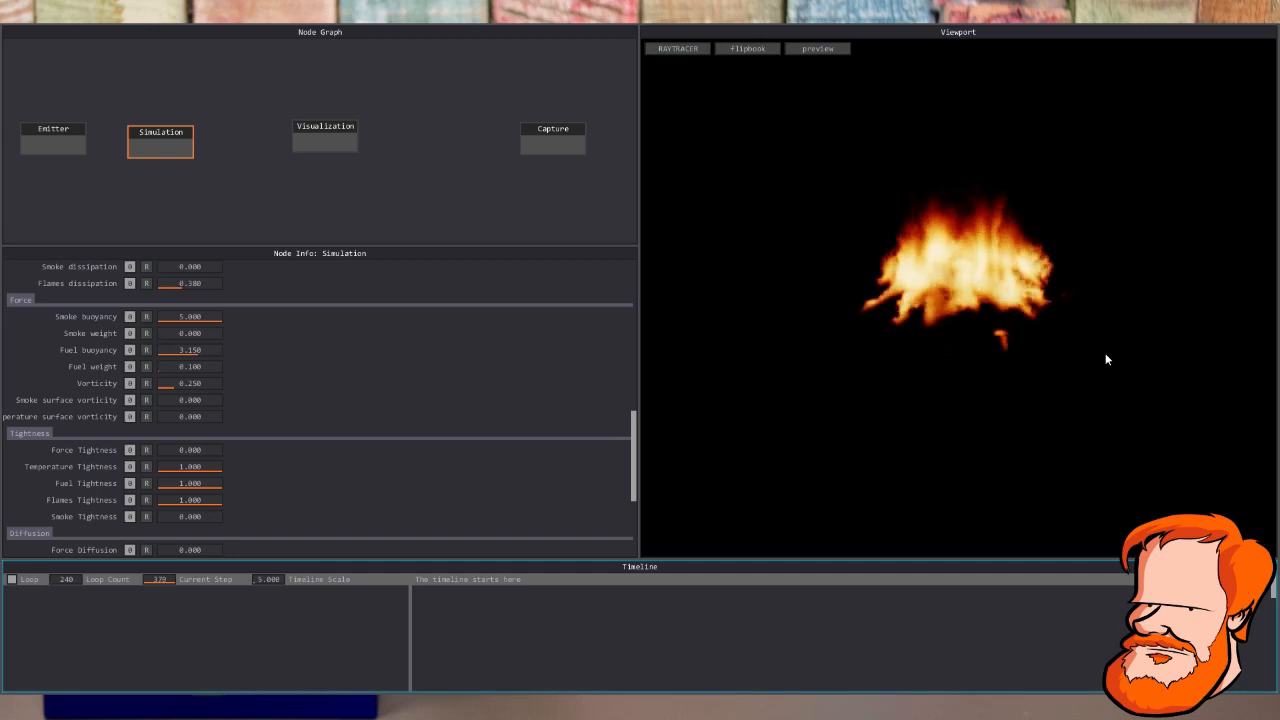
Examine the Visualization node's lighting, shadow and renderer properties
{"action": "left_click", "coordinate": [334, 144]}
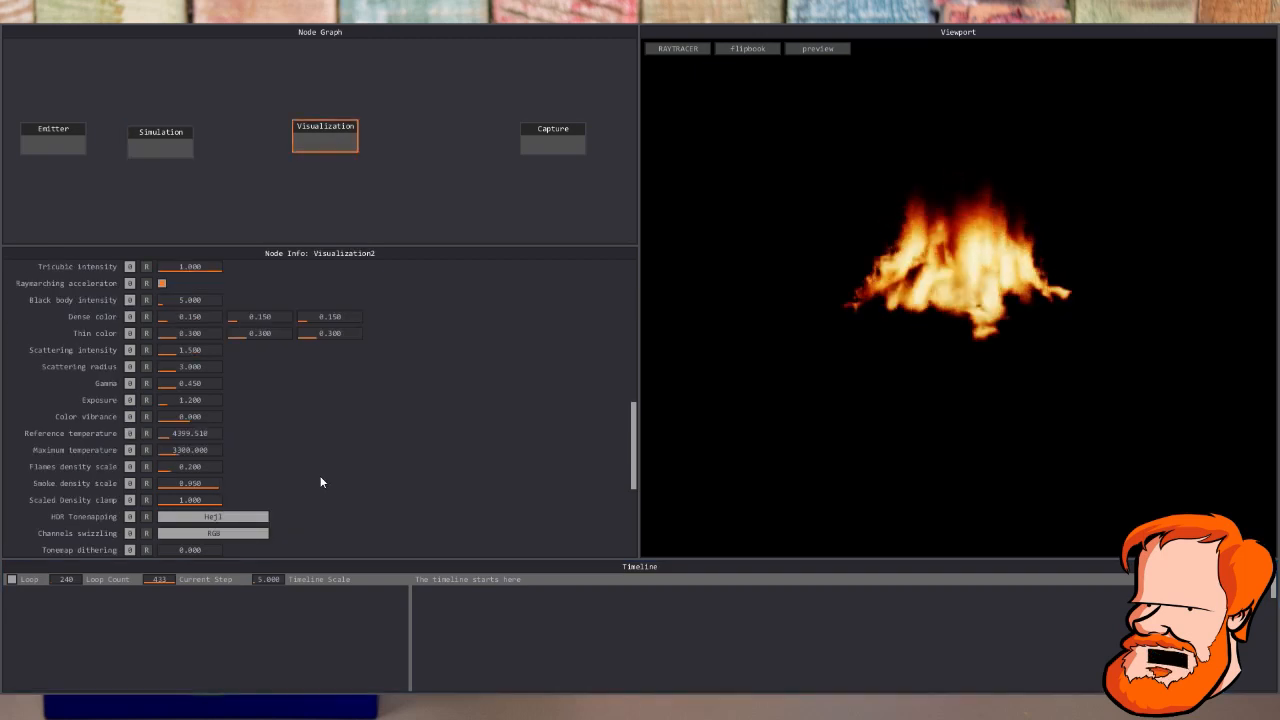
{"action": "scroll", "coordinate": [323, 474], "scroll_direction": "down", "scroll_amount": 3}
{"action": "scroll", "coordinate": [323, 479], "scroll_direction": "down", "scroll_amount": 3}
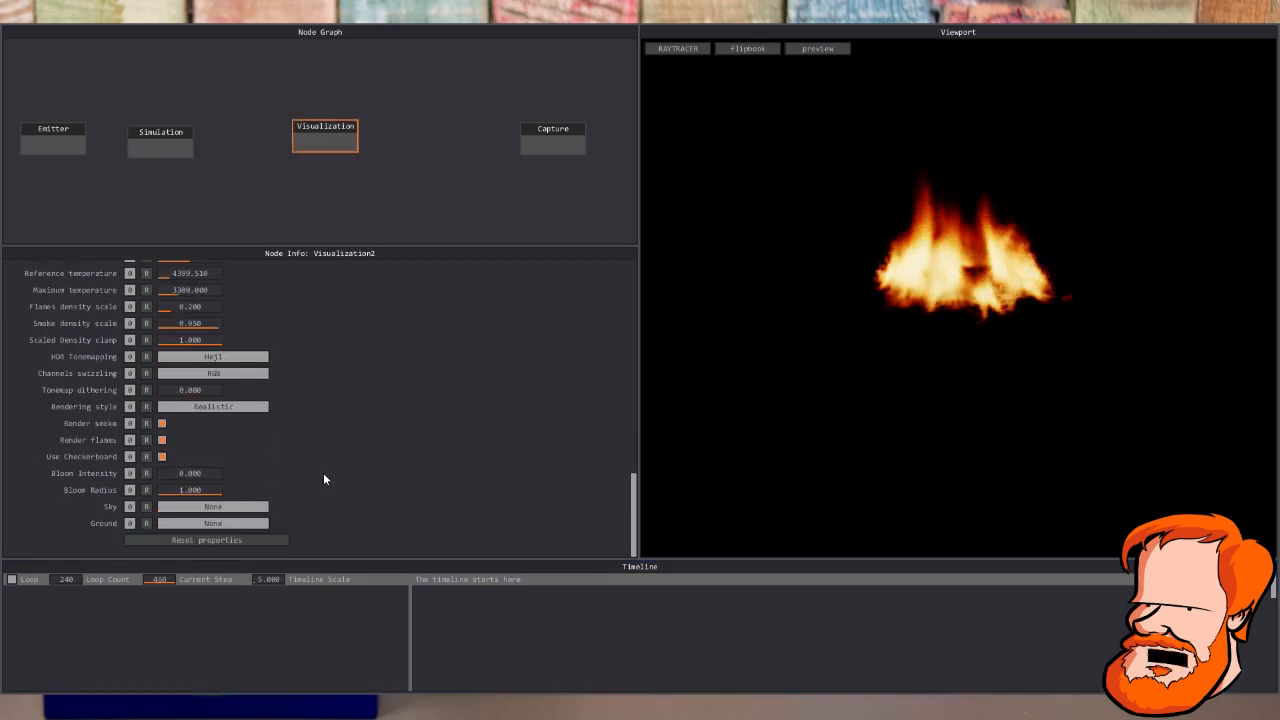
{"action": "scroll", "coordinate": [323, 479], "scroll_direction": "up", "scroll_amount": 4}
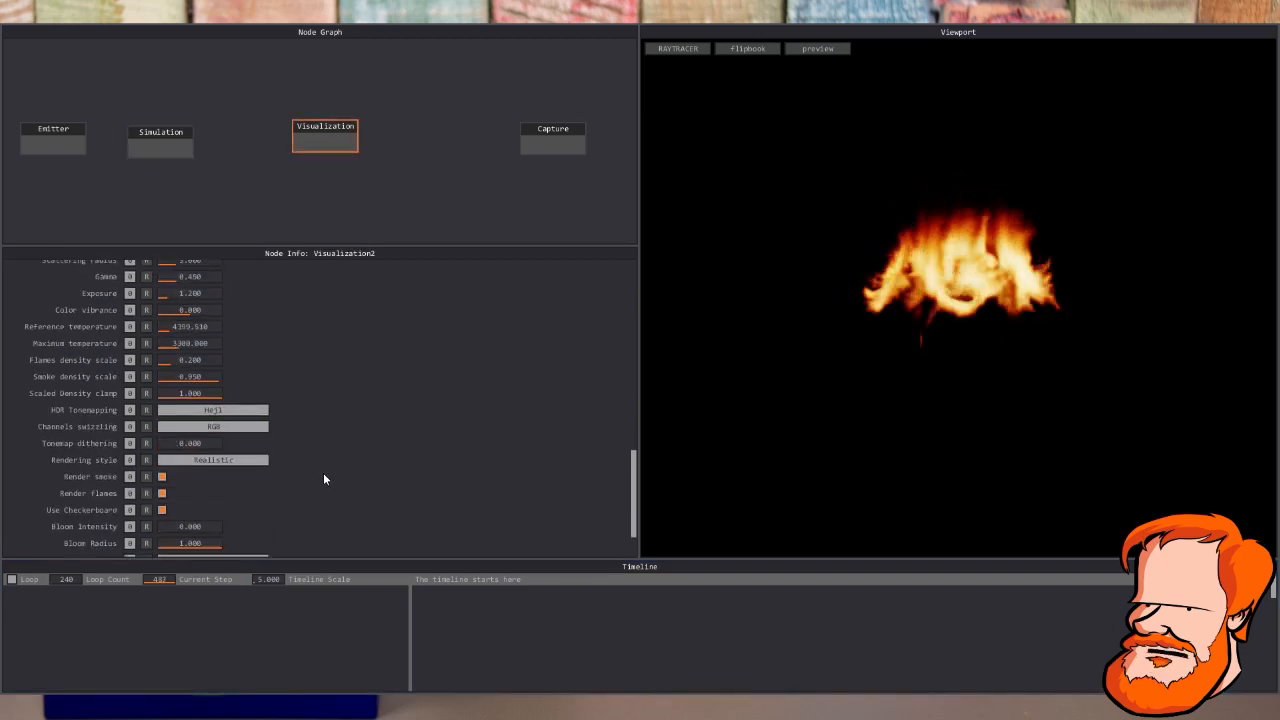
{"action": "scroll", "coordinate": [323, 479], "scroll_direction": "up", "scroll_amount": 5}
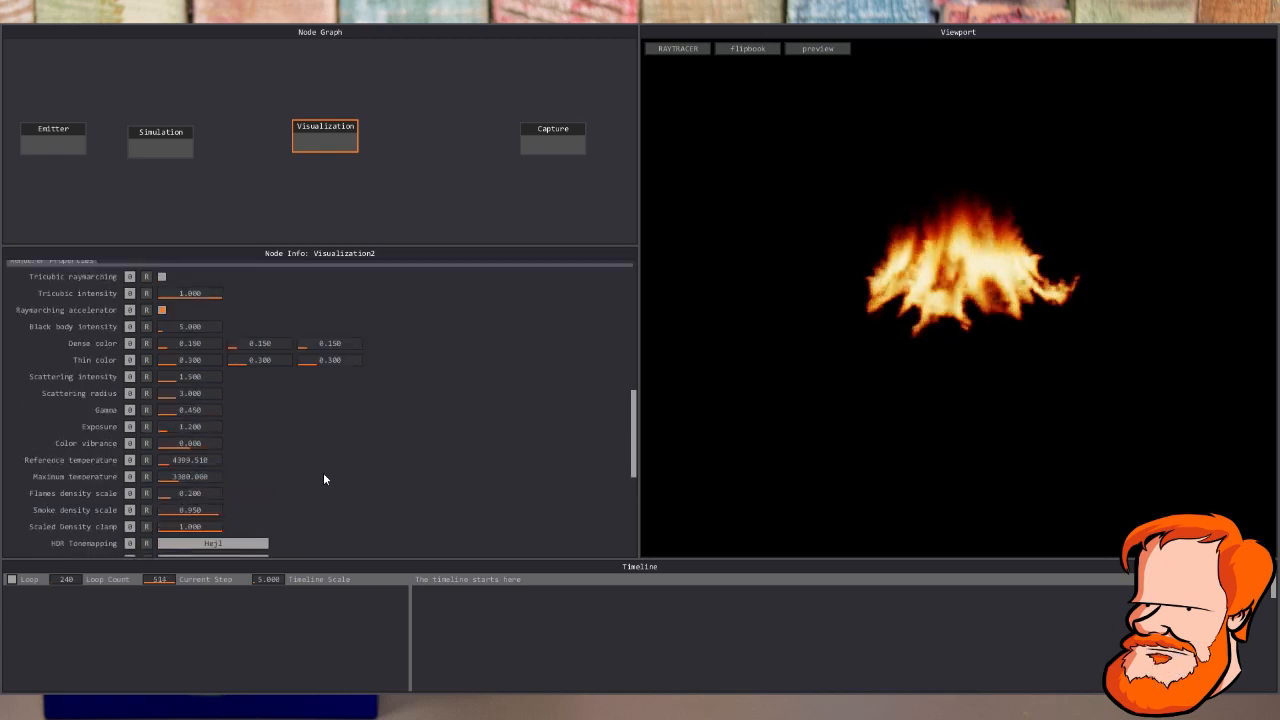
{"action": "scroll", "coordinate": [323, 479], "scroll_direction": "up", "scroll_amount": 5}
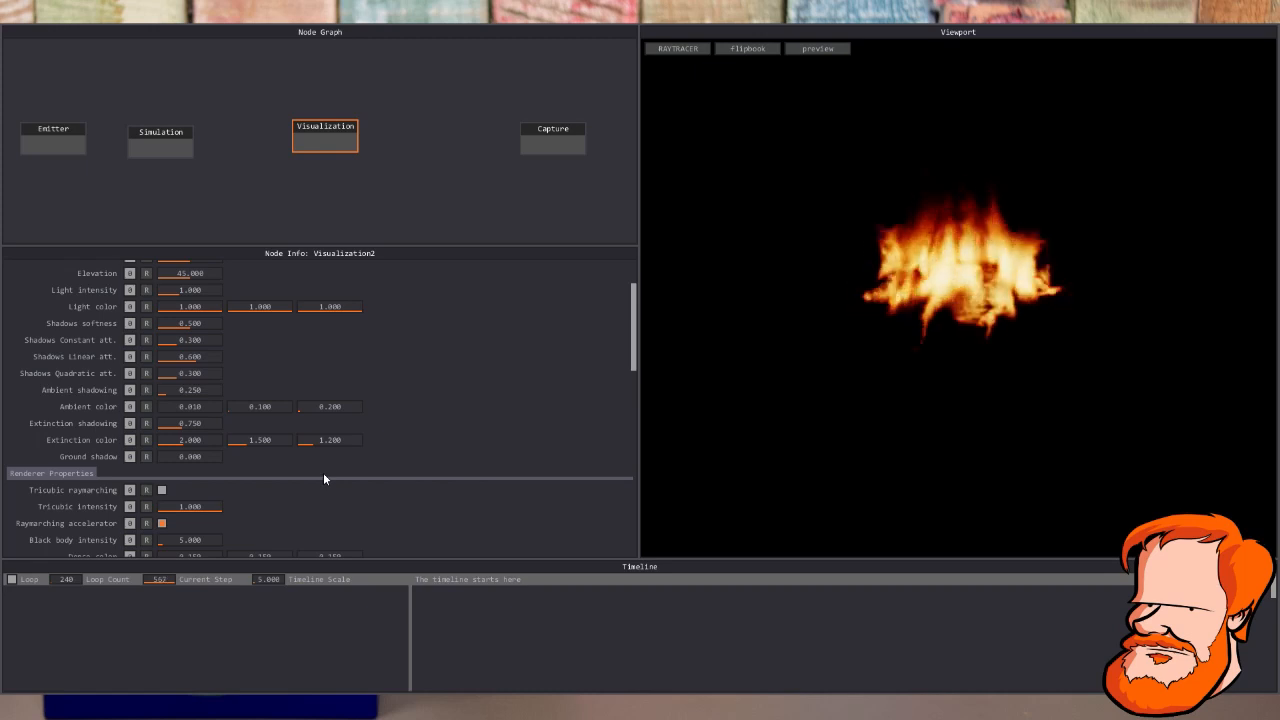
Review the Simulation node's Decay, Force and Tightness settings again while watching the fire
{"action": "scroll", "coordinate": [323, 478], "scroll_direction": "up", "scroll_amount": 3}
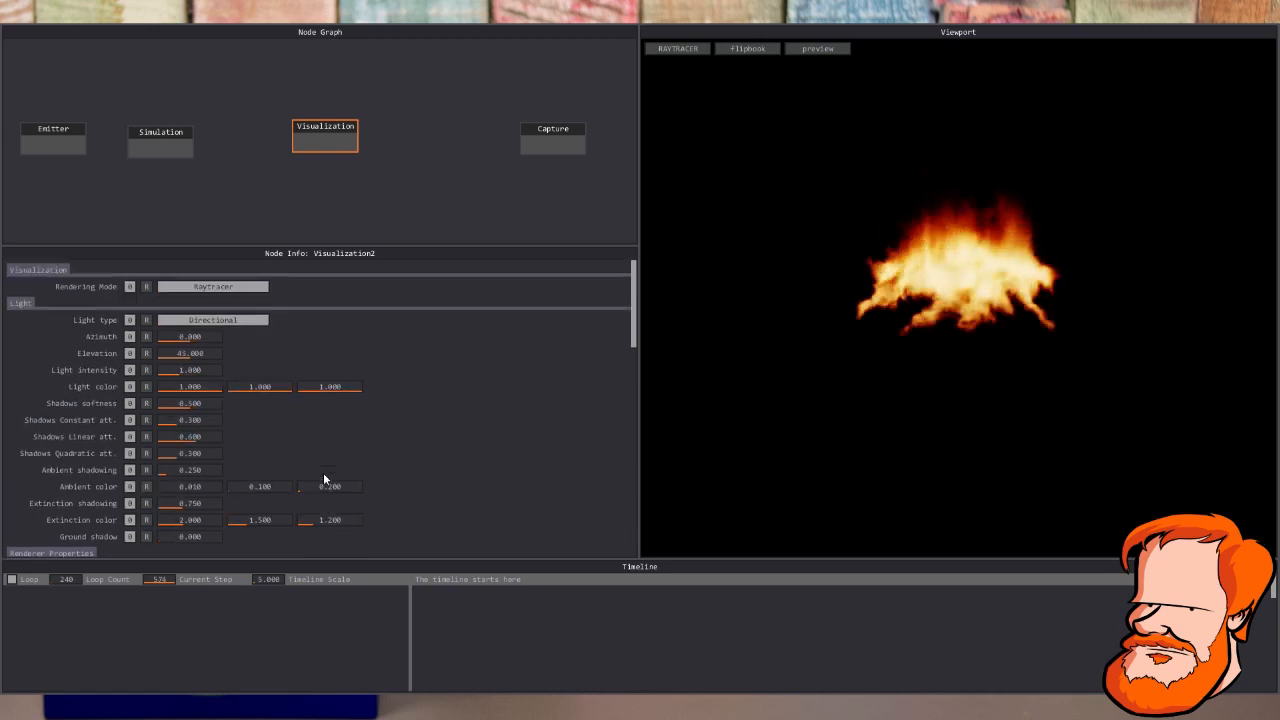
{"action": "left_click", "coordinate": [167, 153]}
{"action": "scroll", "coordinate": [358, 442], "scroll_direction": "down", "scroll_amount": 10}
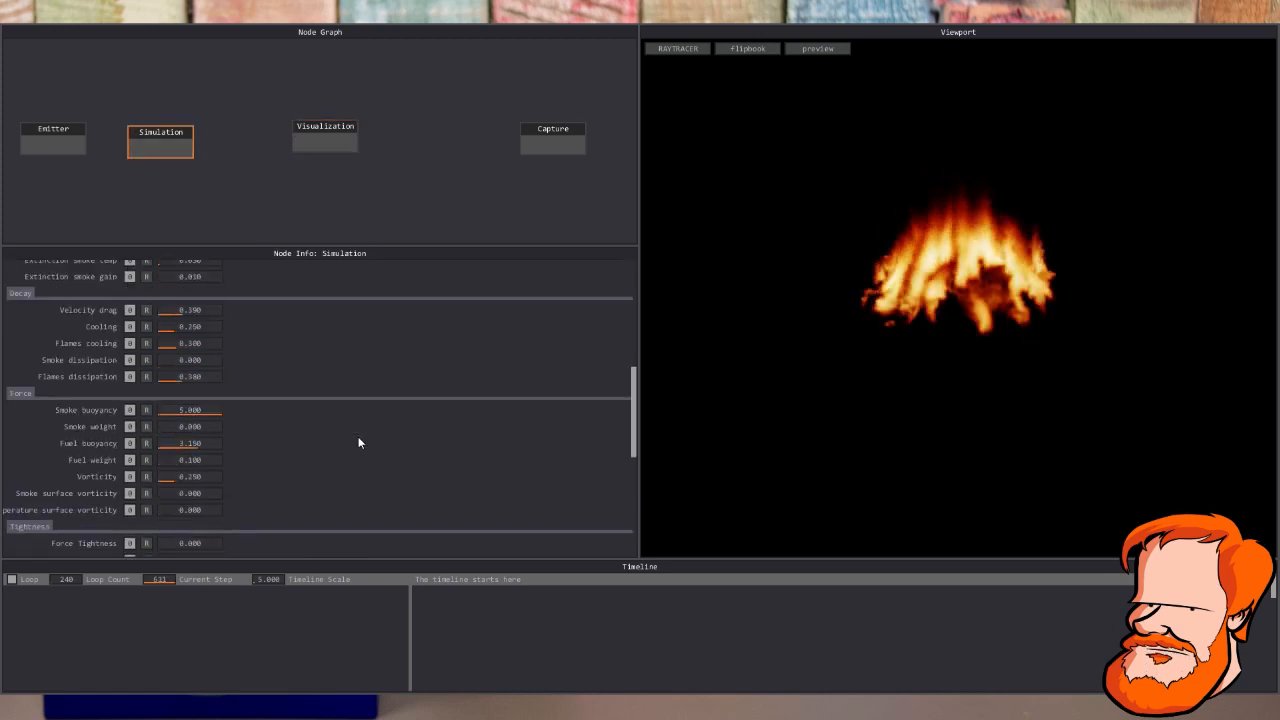
{"action": "scroll", "coordinate": [358, 442], "scroll_direction": "down", "scroll_amount": 5}
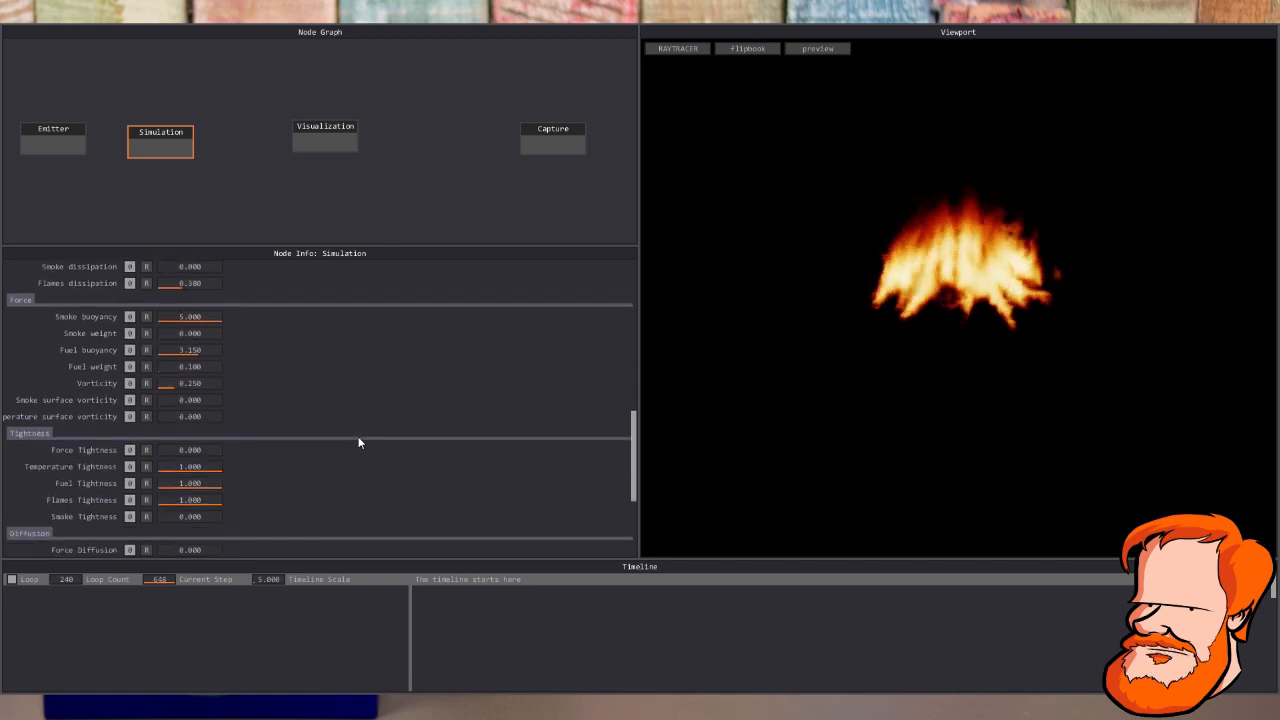
{"action": "scroll", "coordinate": [358, 442], "scroll_direction": "down", "scroll_amount": 1}
{"action": "scroll", "coordinate": [358, 442], "scroll_direction": "up", "scroll_amount": 3}
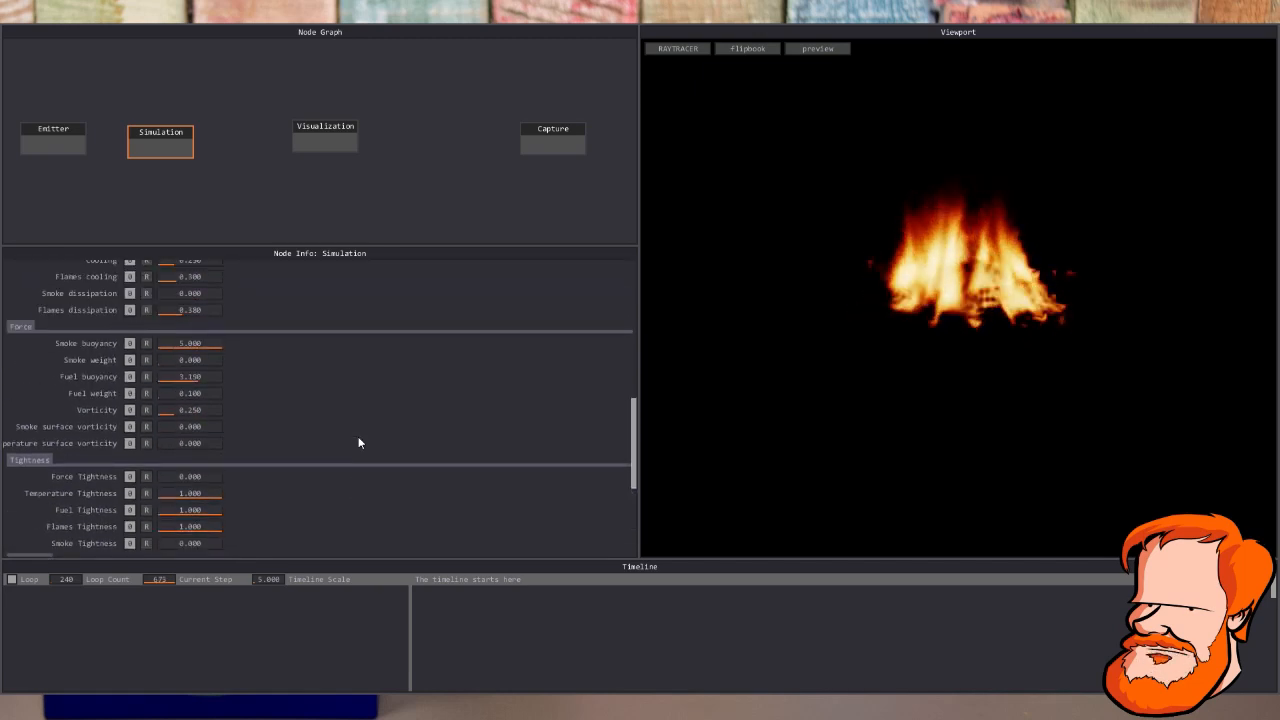
{"action": "scroll", "coordinate": [358, 442], "scroll_direction": "up", "scroll_amount": 3}
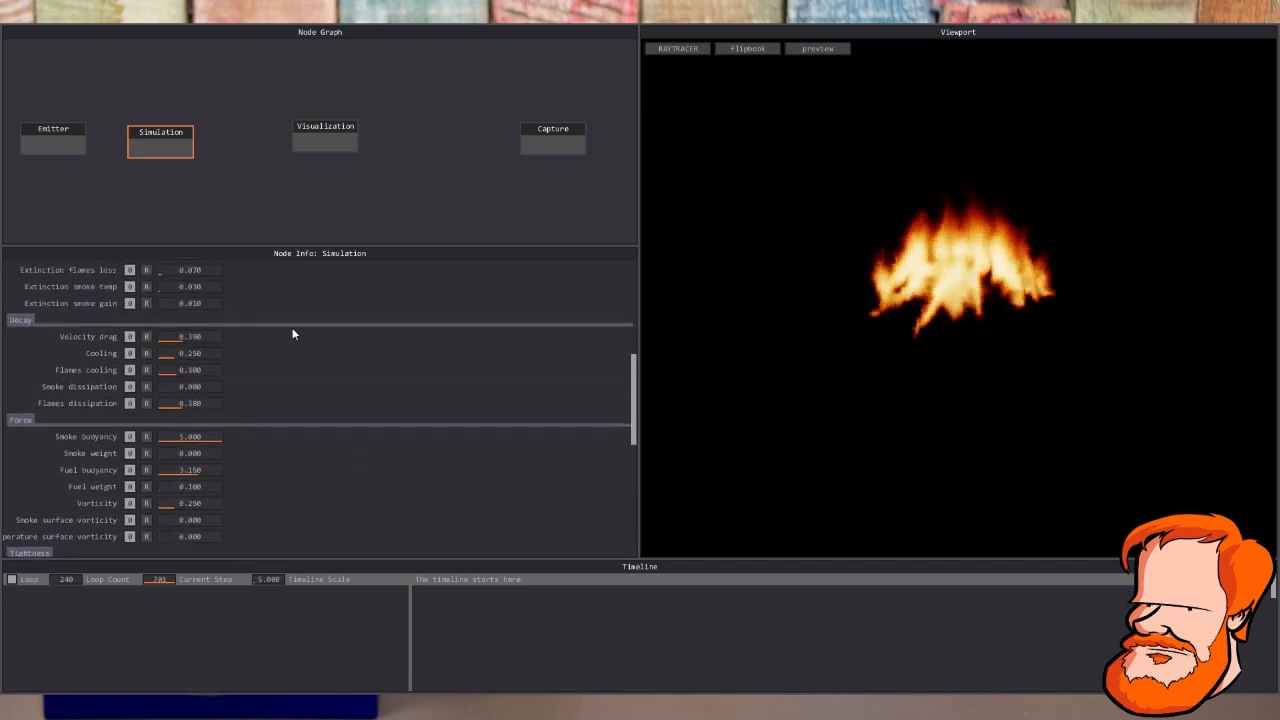
Examine the Visualization node's light and shadow settings and its renderer properties down to the tonemapping and channel options
{"action": "left_click", "coordinate": [335, 146]}
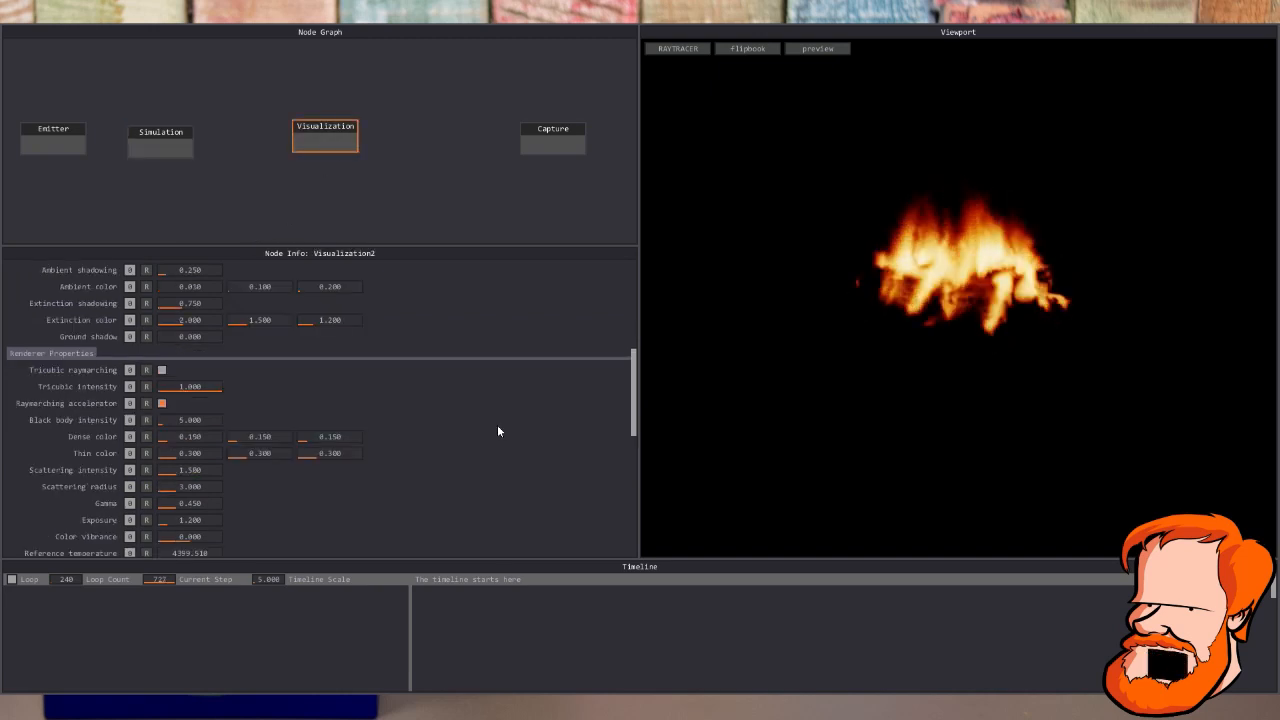
{"action": "scroll", "coordinate": [386, 428], "scroll_direction": "up", "scroll_amount": 5}
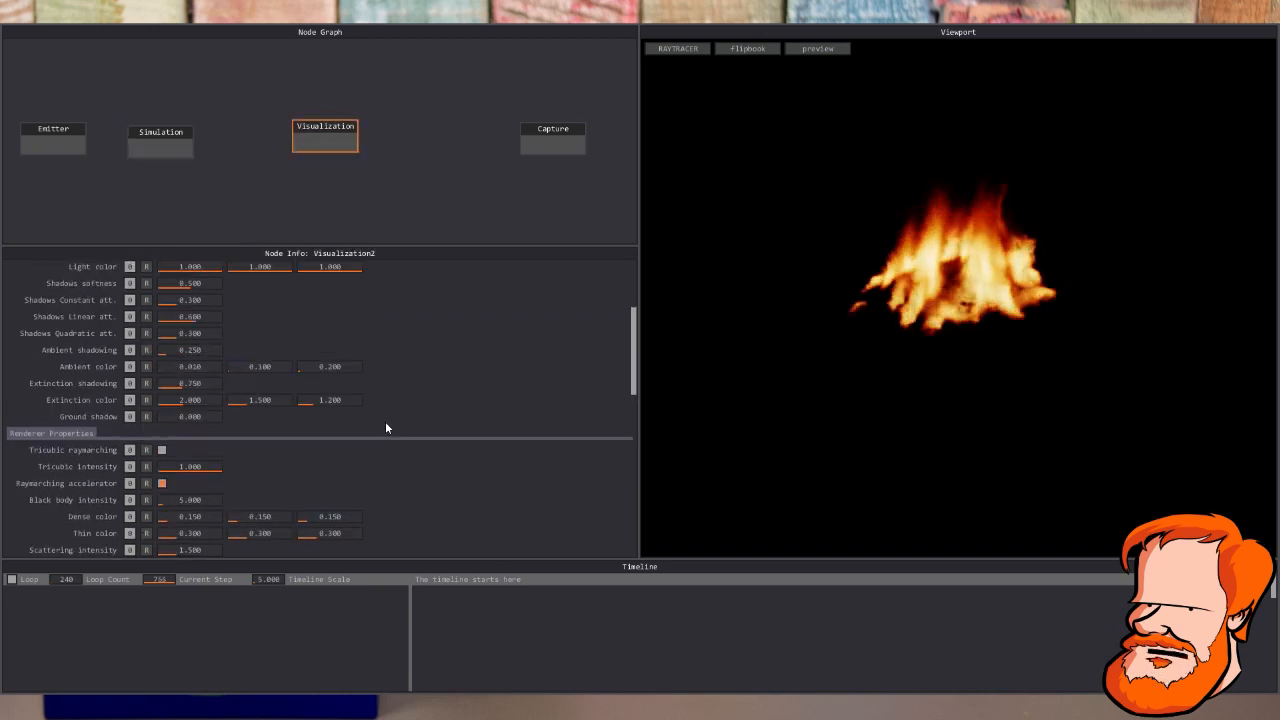
{"action": "scroll", "coordinate": [386, 428], "scroll_direction": "up", "scroll_amount": 1}
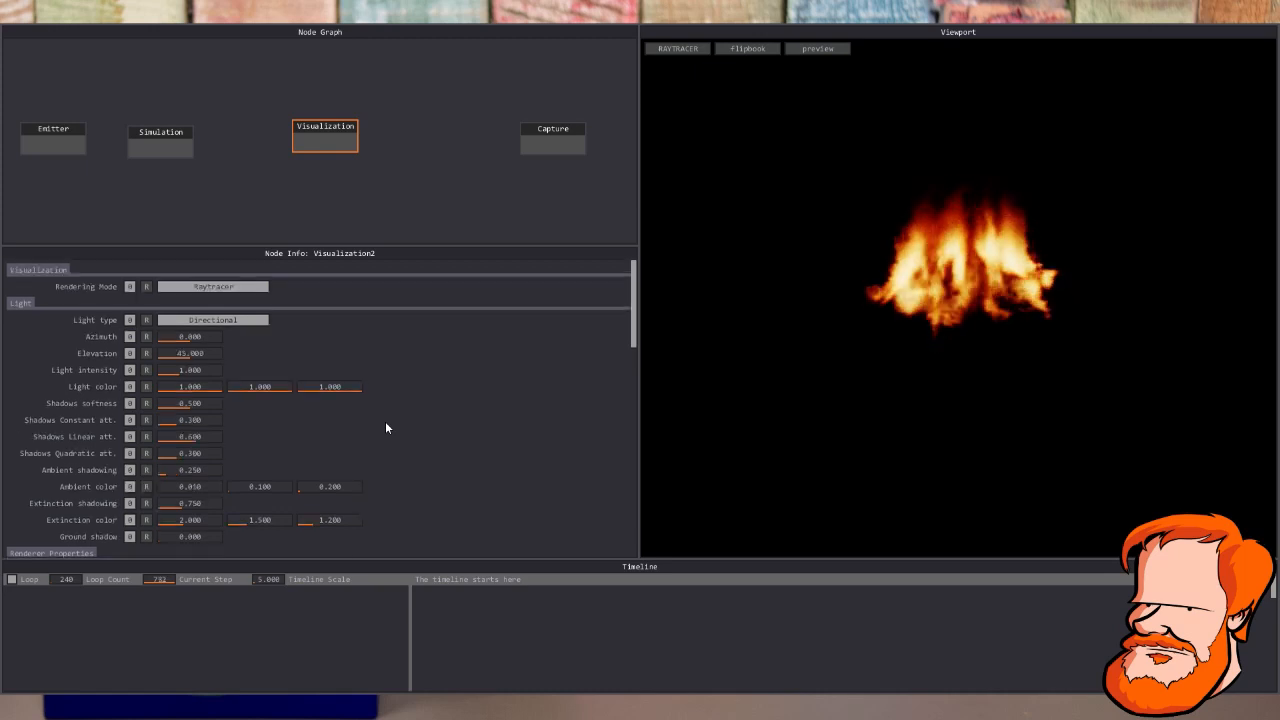
{"action": "scroll", "coordinate": [386, 428], "scroll_direction": "down", "scroll_amount": 1}
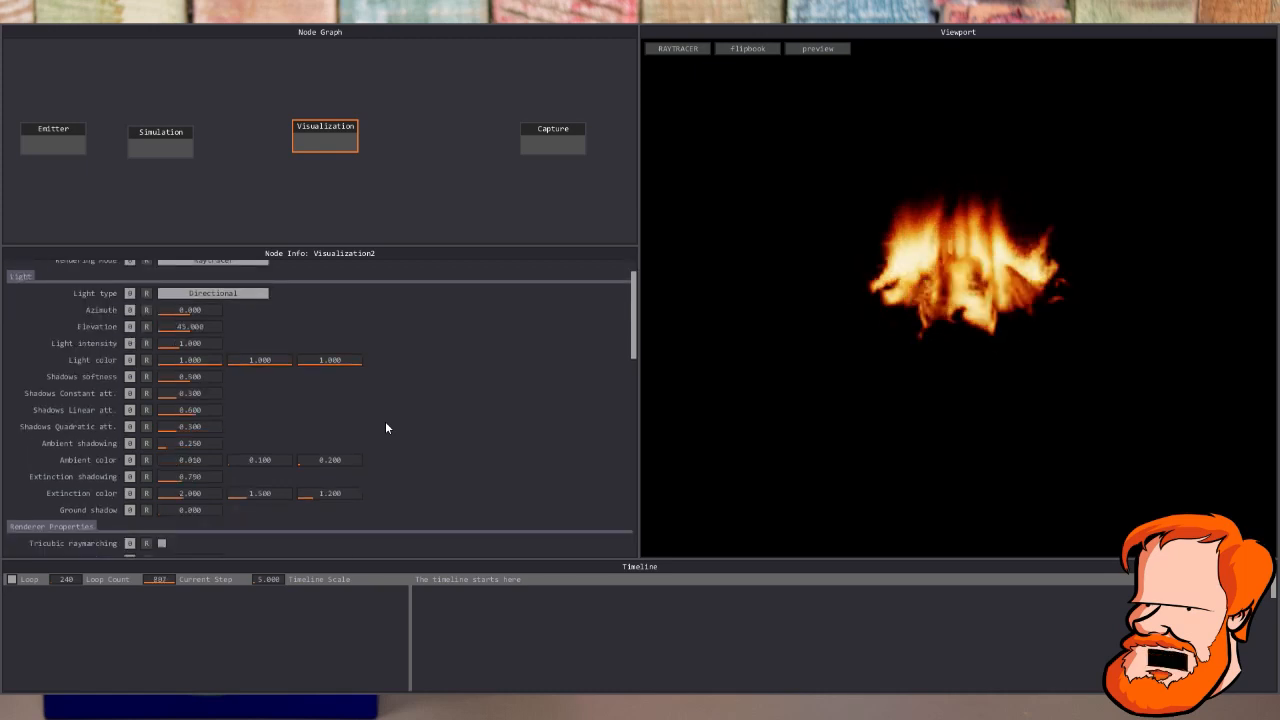
{"action": "scroll", "coordinate": [386, 428], "scroll_direction": "down", "scroll_amount": 5}
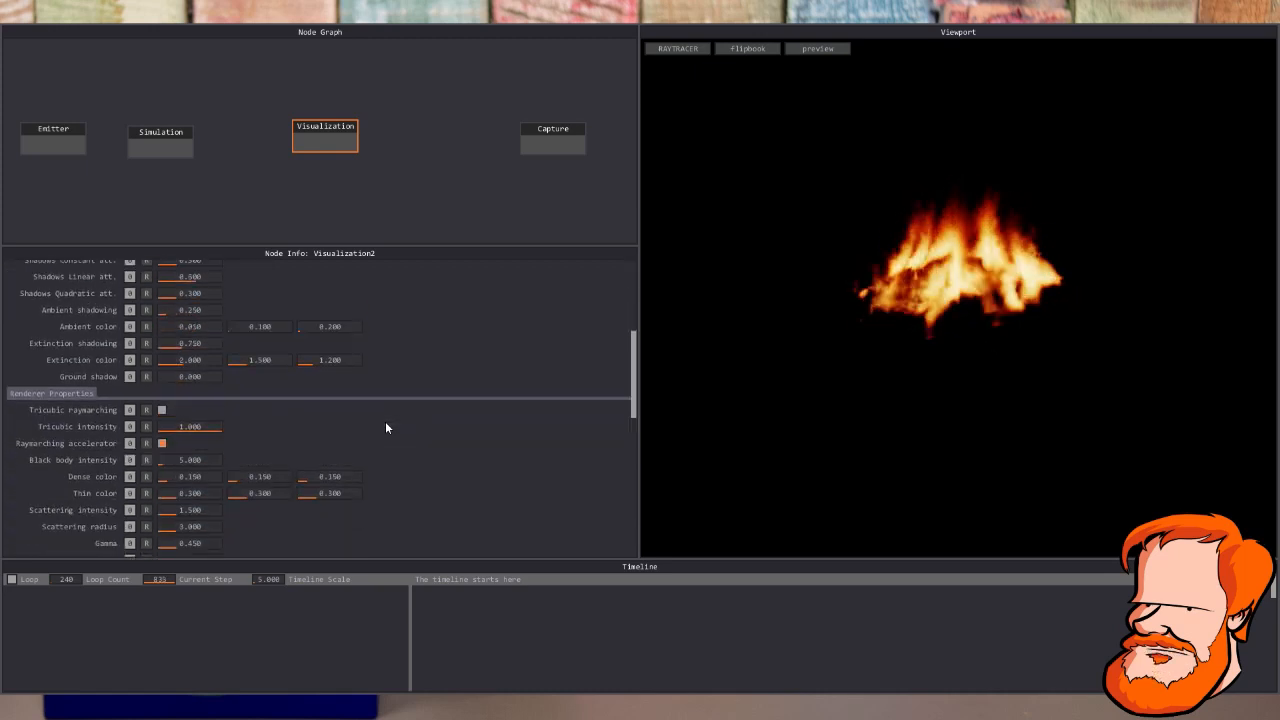
{"action": "scroll", "coordinate": [386, 428], "scroll_direction": "down", "scroll_amount": 4}
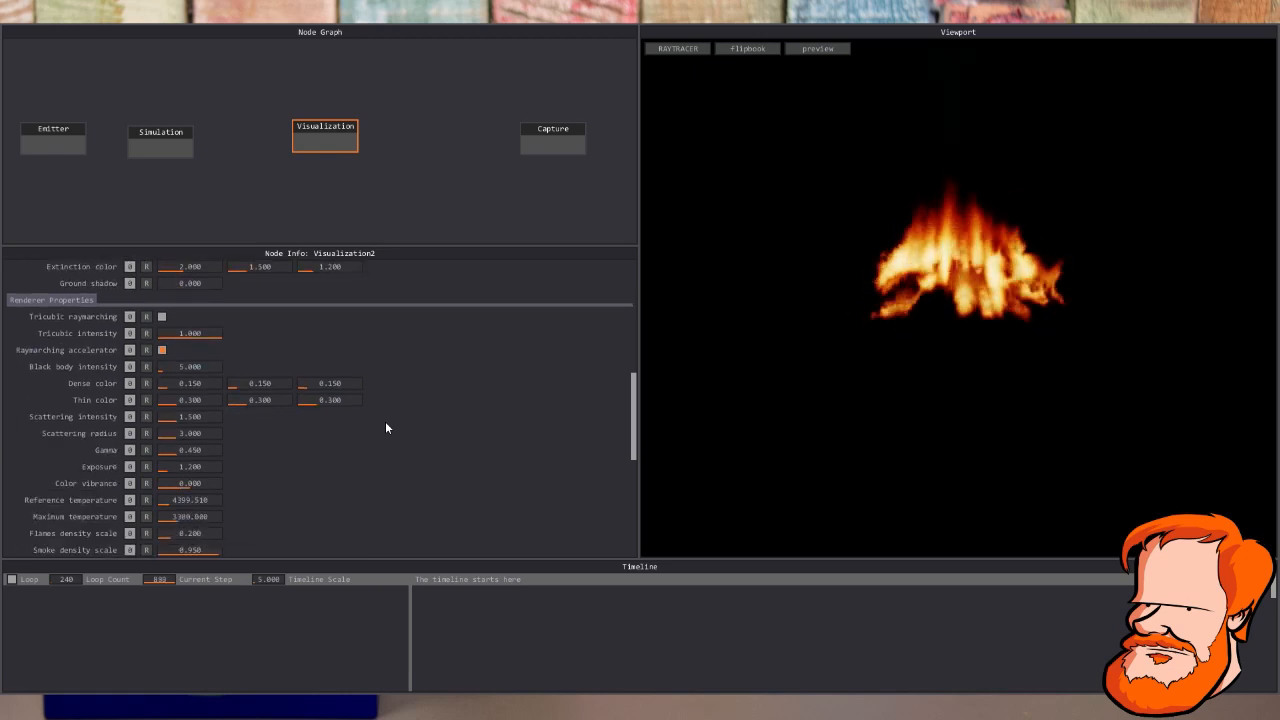
{"action": "scroll", "coordinate": [386, 428], "scroll_direction": "down", "scroll_amount": 2}
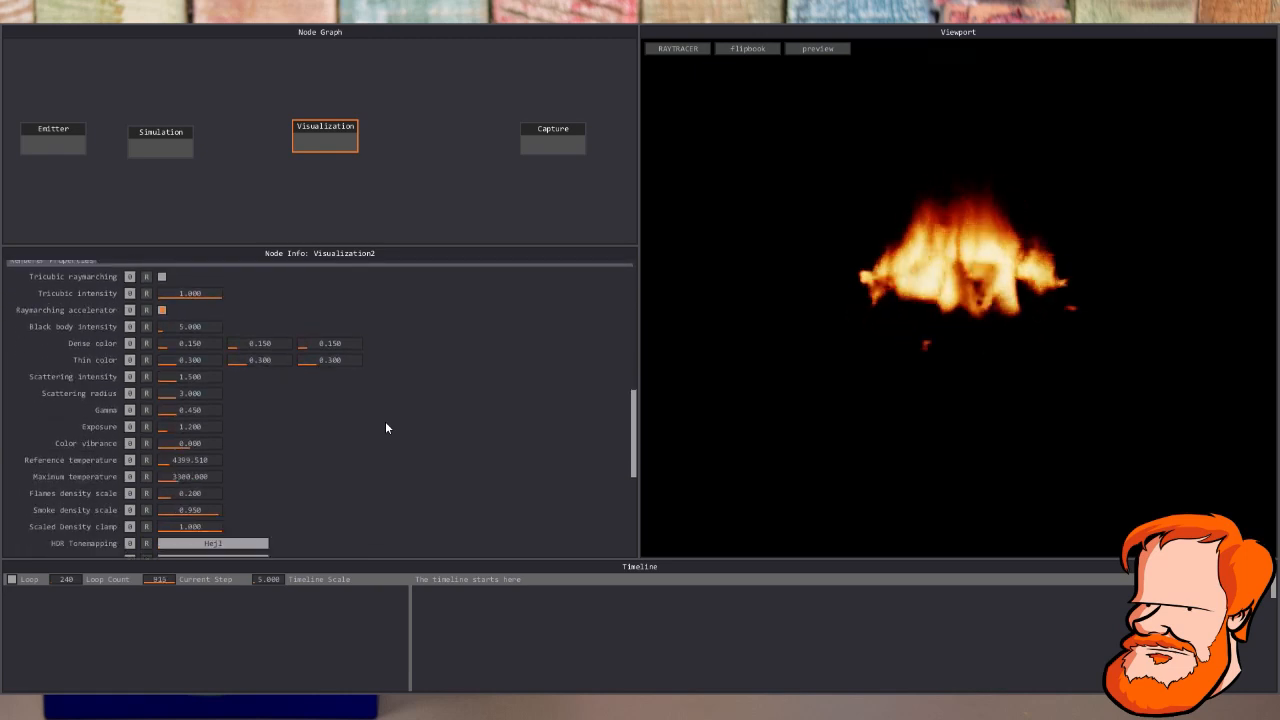
{"action": "scroll", "coordinate": [386, 428], "scroll_direction": "down", "scroll_amount": 2}
{"action": "scroll", "coordinate": [375, 435], "scroll_direction": "down", "scroll_amount": 1}
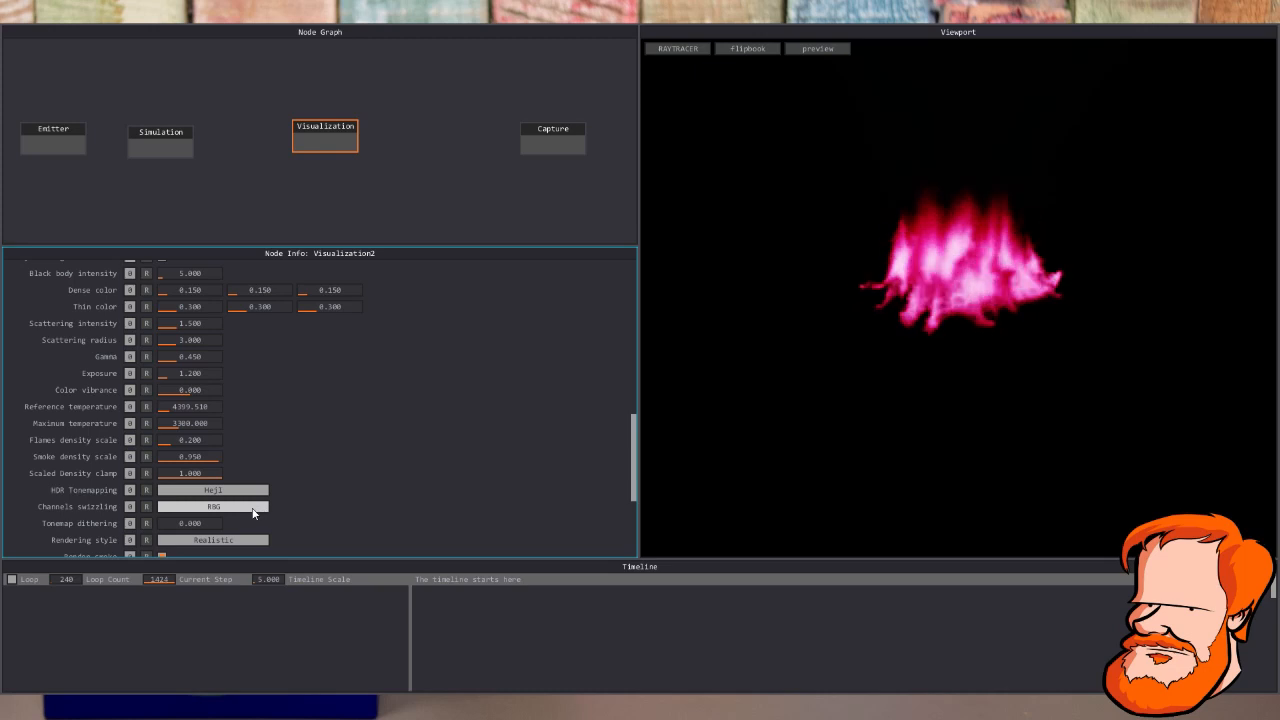
Try the GRB and GBR options of Channels swizzling on the fire and finish with RGB
{"action": "left_click", "coordinate": [253, 513]}
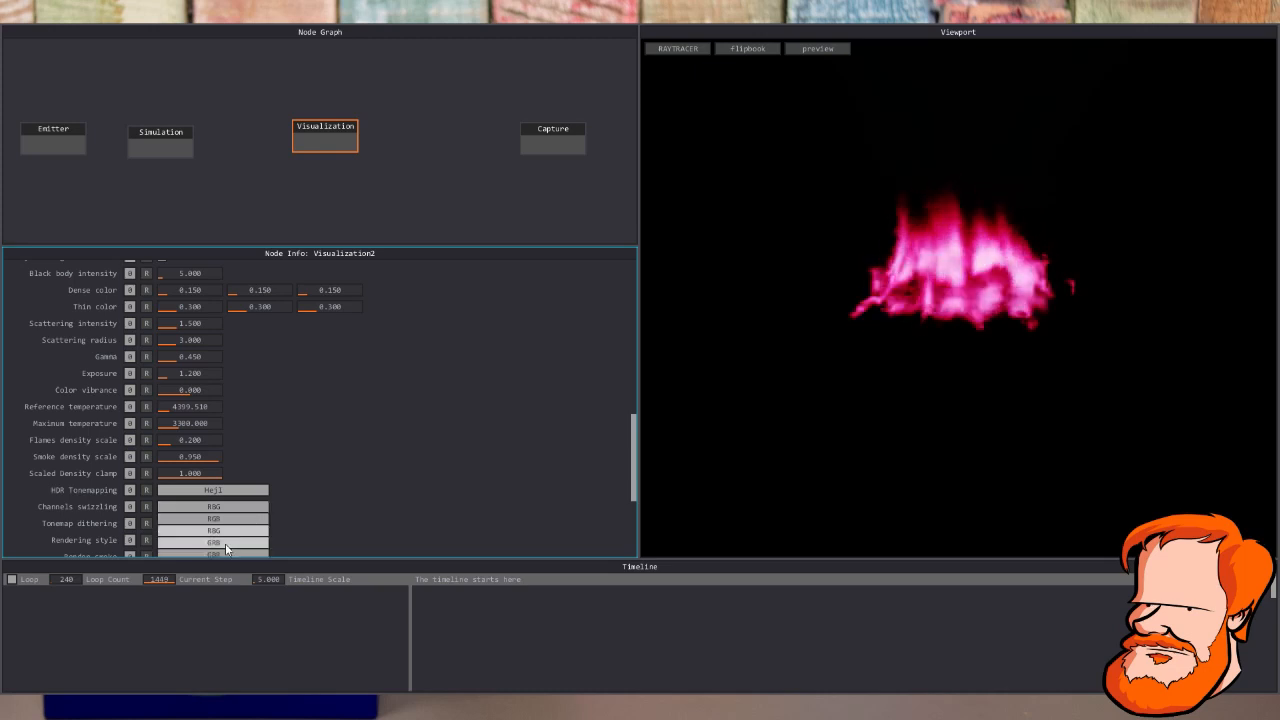
{"action": "left_click", "coordinate": [225, 543]}
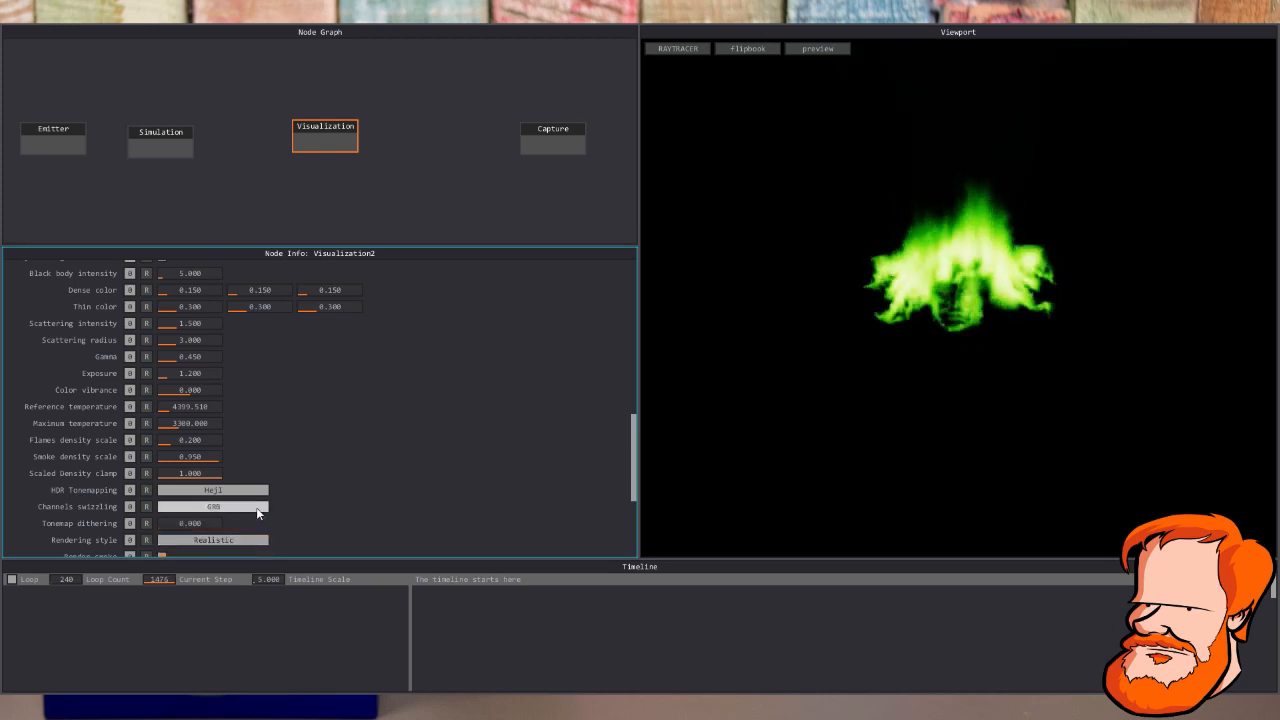
{"action": "left_click", "coordinate": [256, 507]}
{"action": "left_click", "coordinate": [232, 552]}
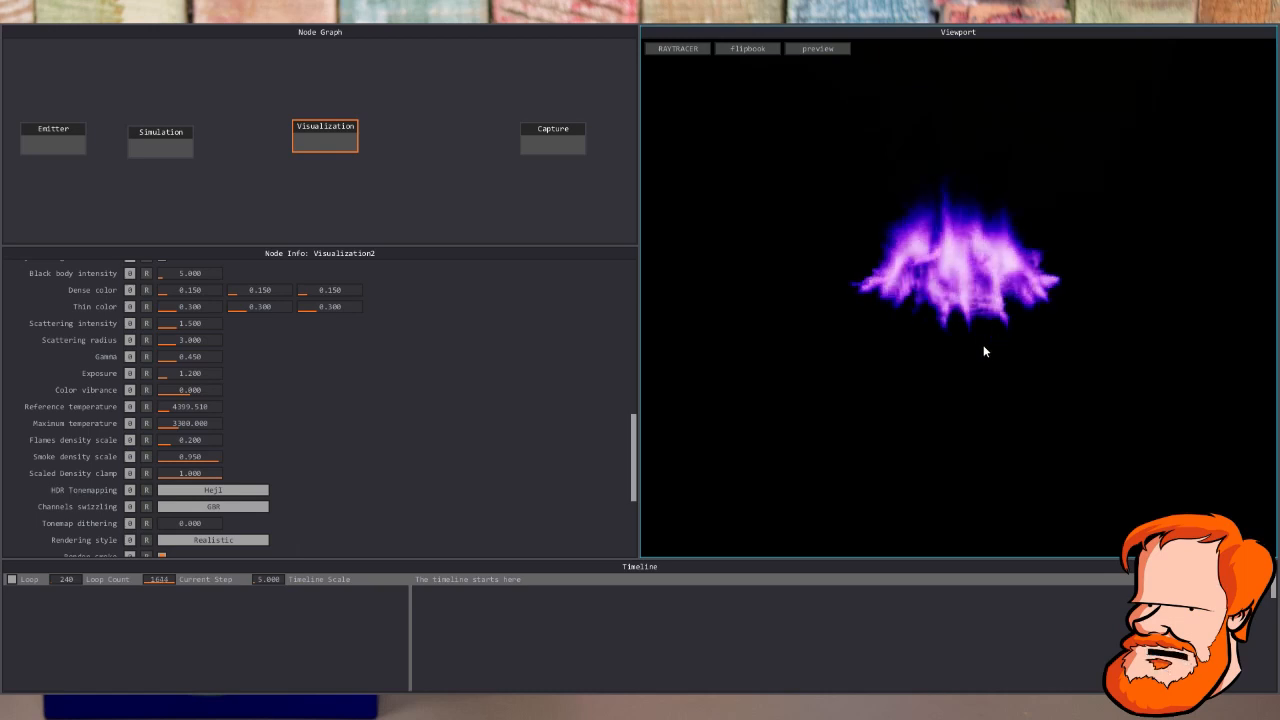
{"action": "left_click", "coordinate": [232, 507]}
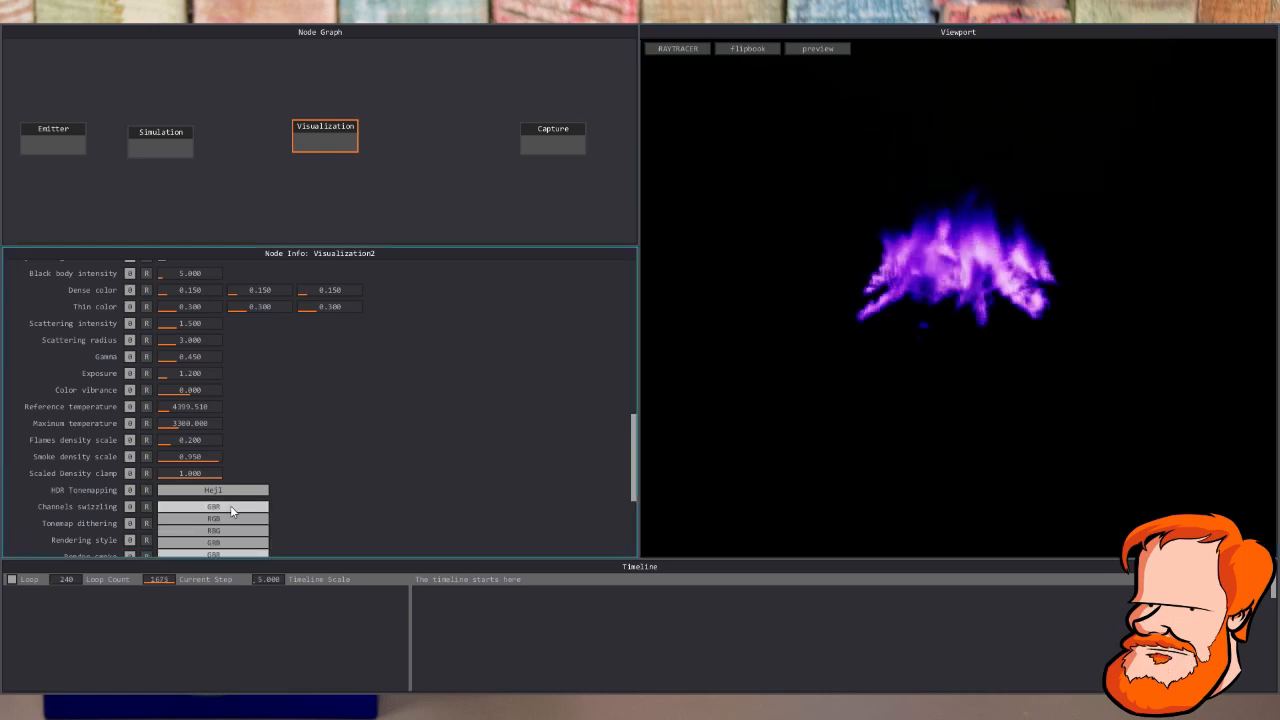
{"action": "left_click", "coordinate": [226, 519]}
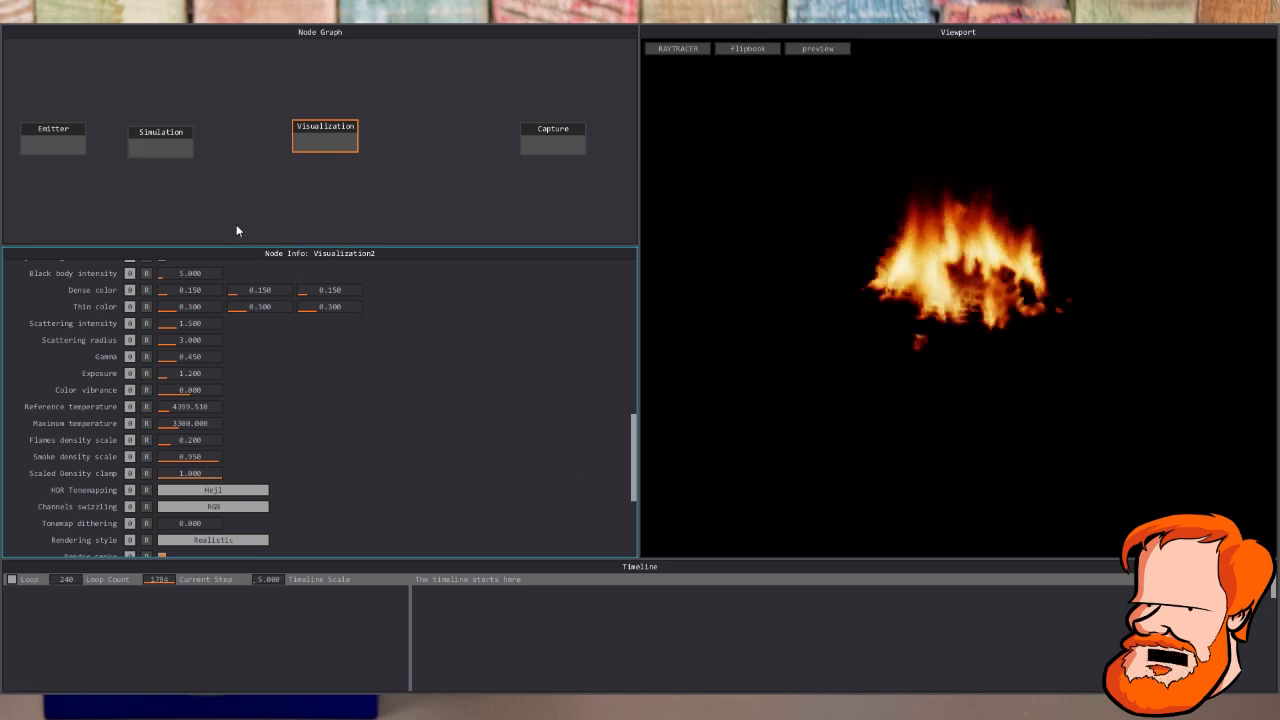
Set the Simulation node's Vorticity to 0.33 and Smoke surface vorticity to 0.04
{"action": "left_click", "coordinate": [160, 146]}
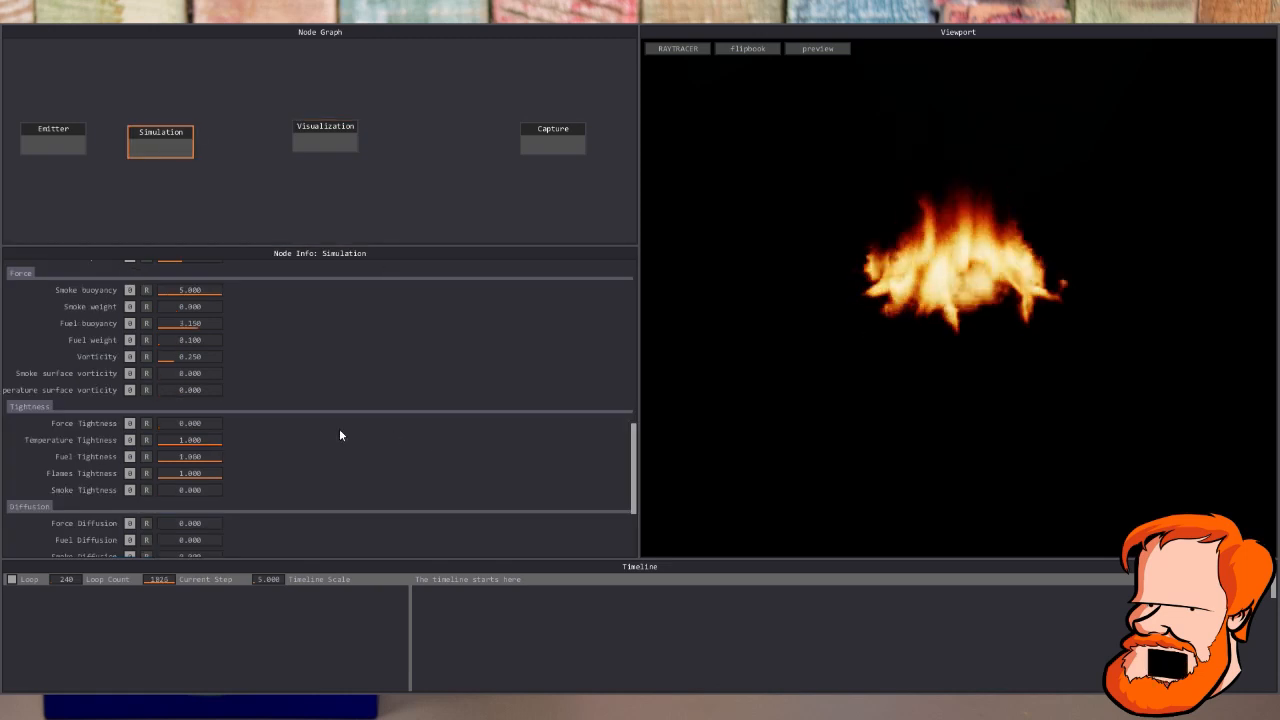
{"action": "left_click", "coordinate": [186, 360]}
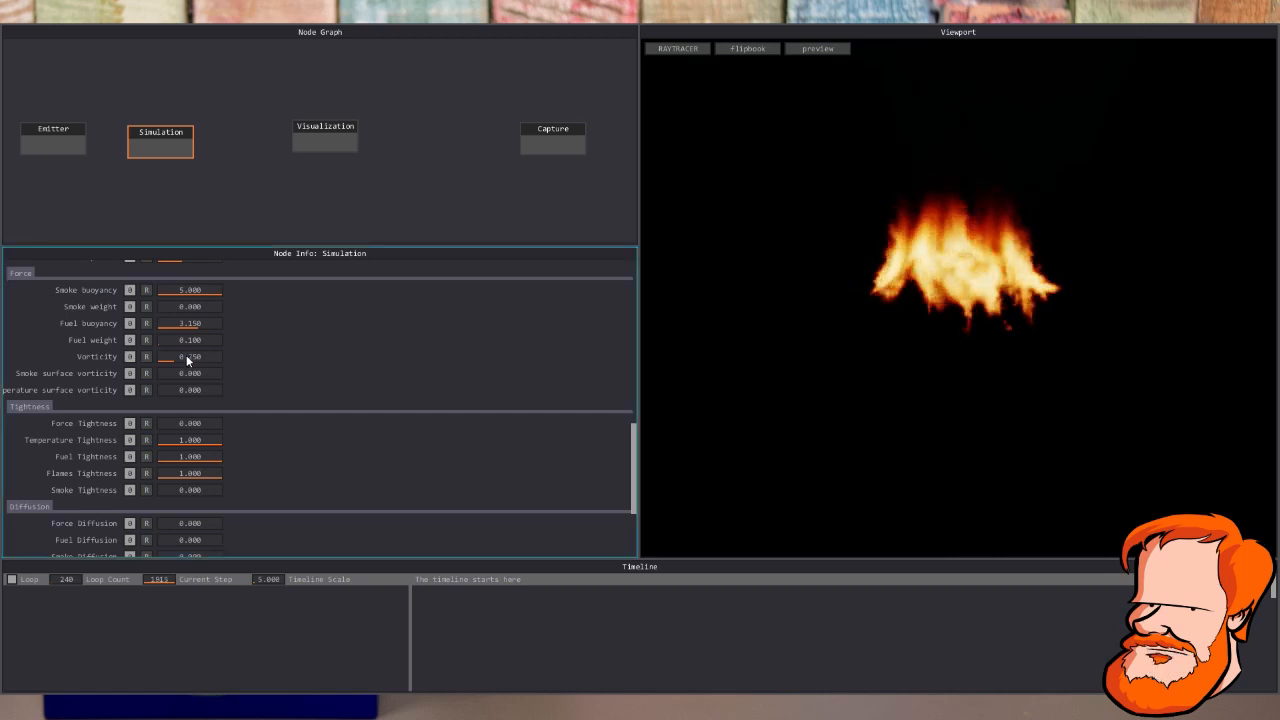
{"action": "left_click_drag", "start_coordinate": [218, 356], "coordinate": [194, 370]}
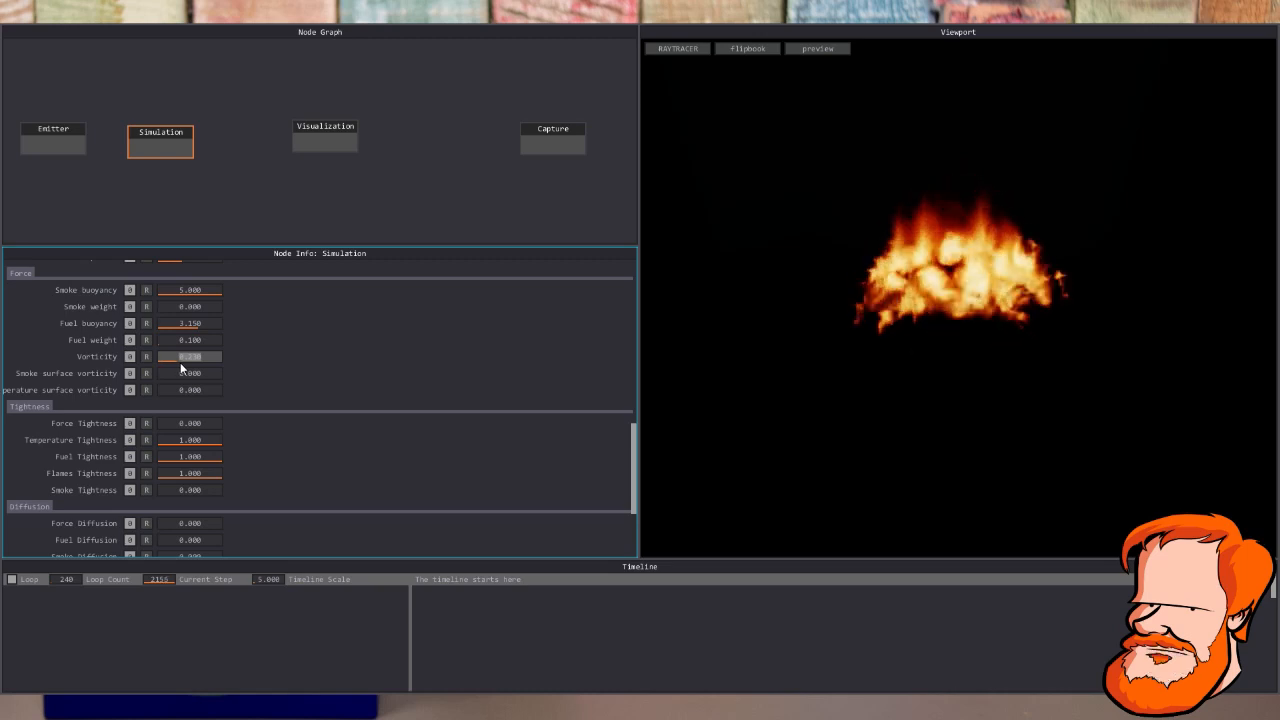
{"action": "left_click_drag", "start_coordinate": [203, 374], "coordinate": [205, 379]}
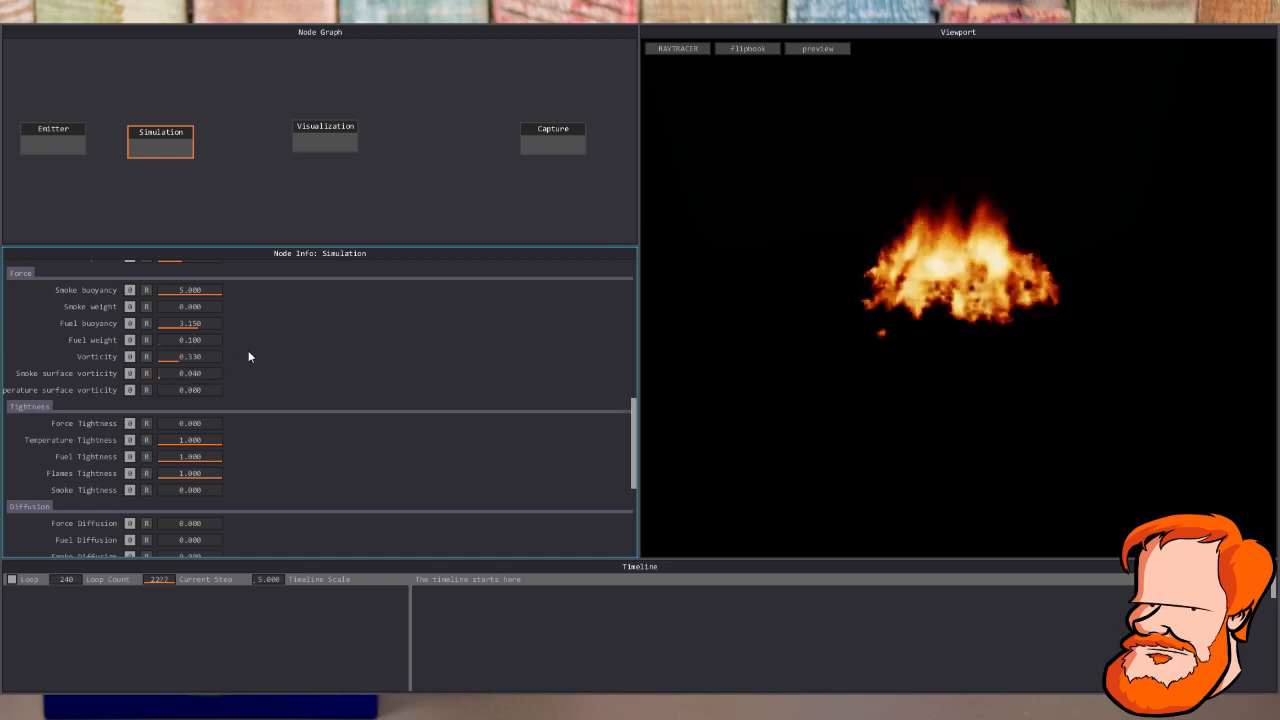
Set the Force values to Smoke buoyancy 3.8, Fuel buoyancy 2.55, Fuel weight 2.35 and Temperature surface vorticity 0.26
{"action": "scroll", "coordinate": [248, 350], "scroll_direction": "up", "scroll_amount": 2}
{"action": "left_click_drag", "start_coordinate": [204, 362], "coordinate": [162, 395]}
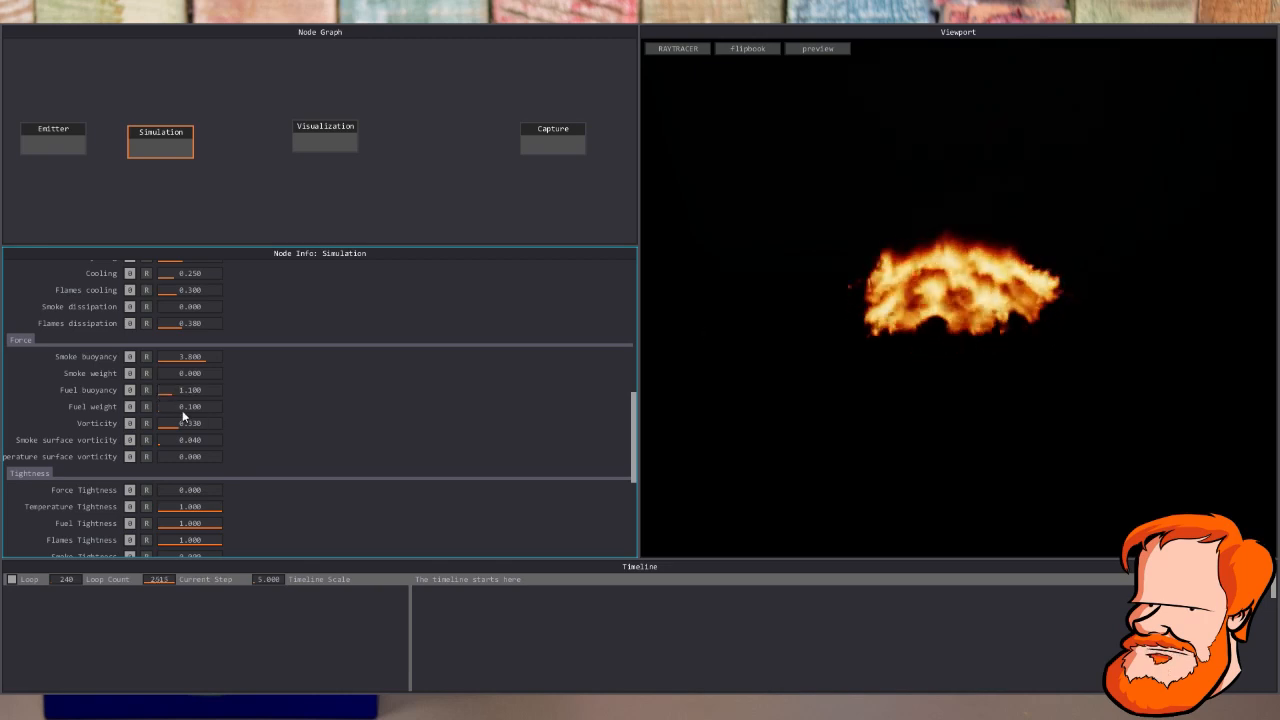
{"action": "left_click_drag", "start_coordinate": [187, 406], "coordinate": [208, 389]}
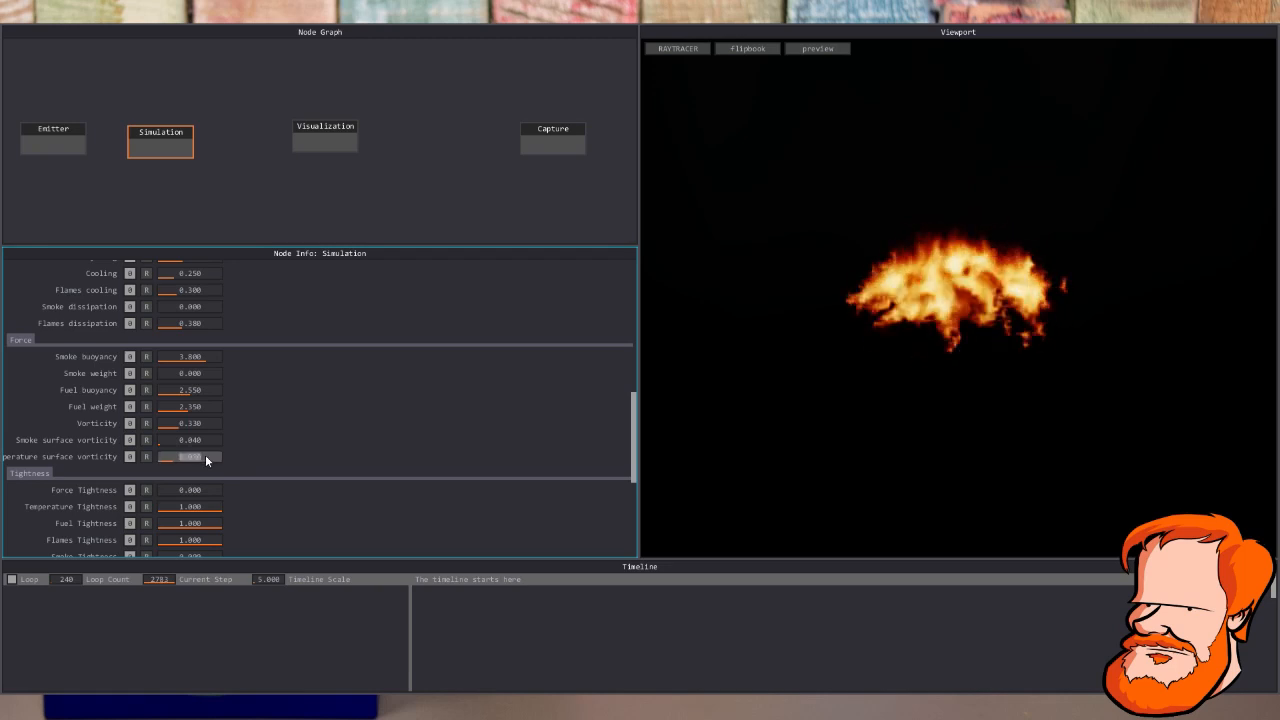
Set both Force Tightness and Temperature Tightness of the simulation to 0.46
{"action": "scroll", "coordinate": [323, 445], "scroll_direction": "down", "scroll_amount": 1}
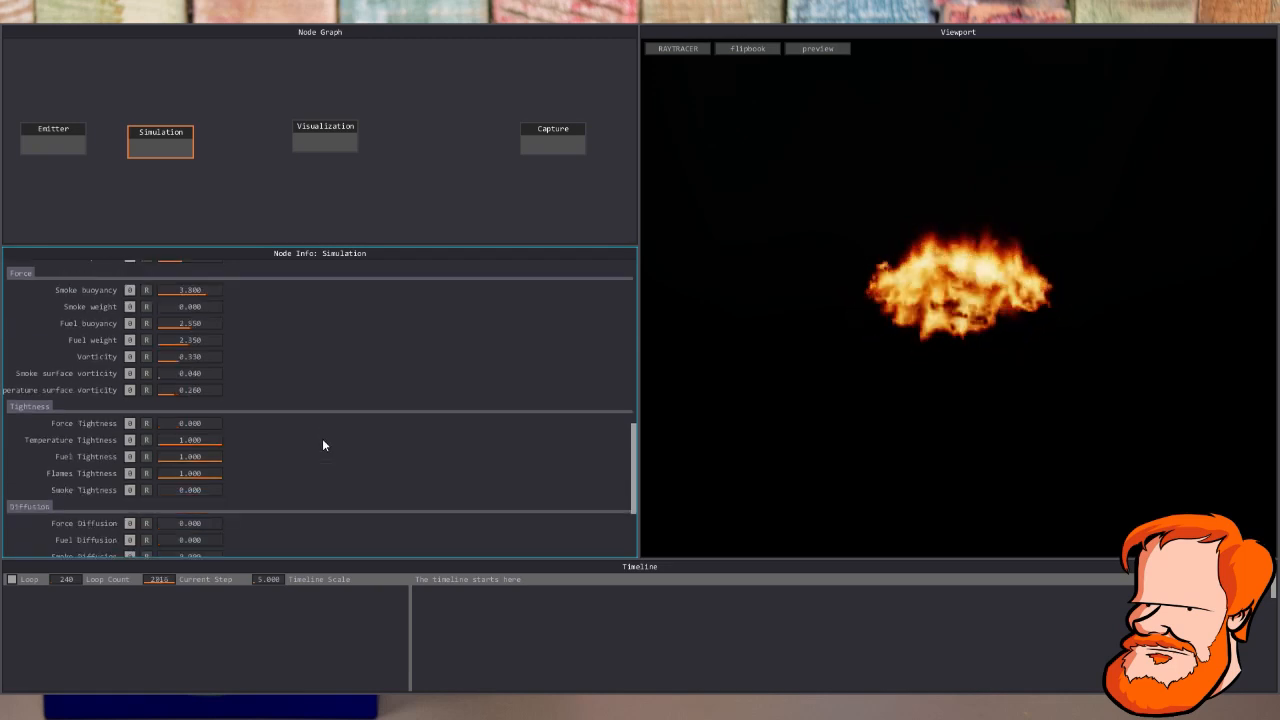
{"action": "scroll", "coordinate": [323, 444], "scroll_direction": "down", "scroll_amount": 2}
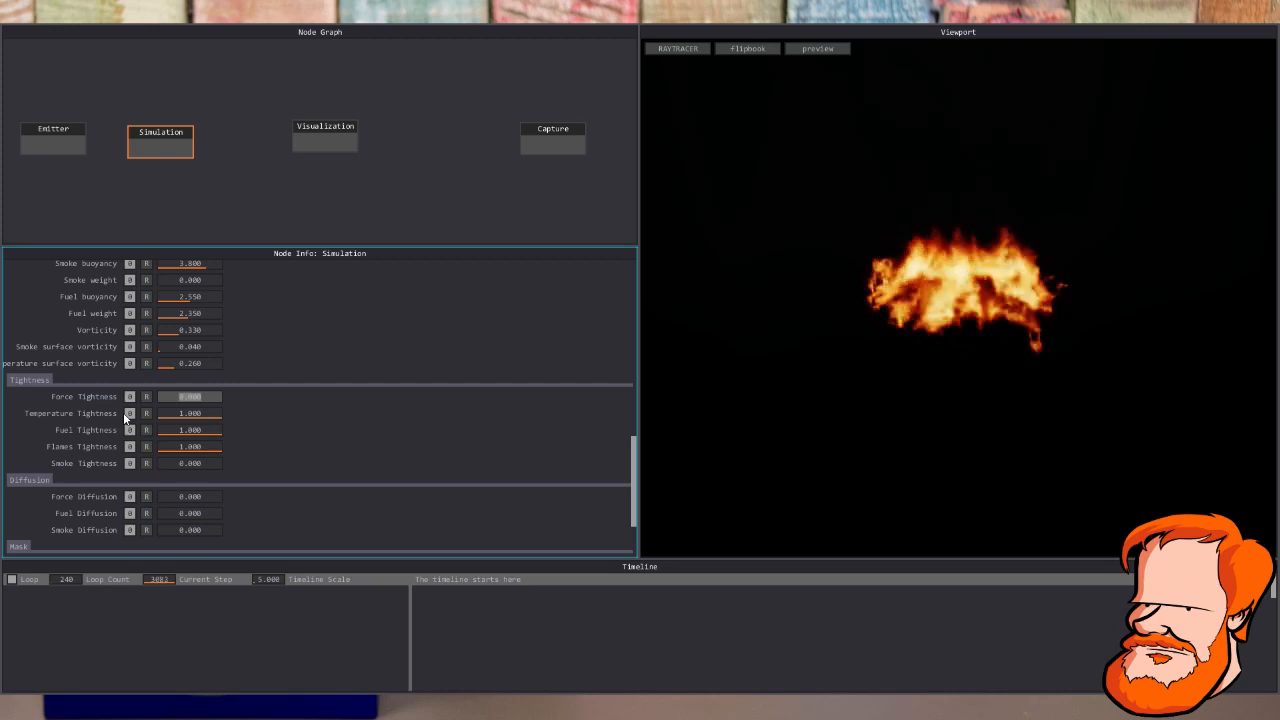
{"action": "type", "text": "0.46"}
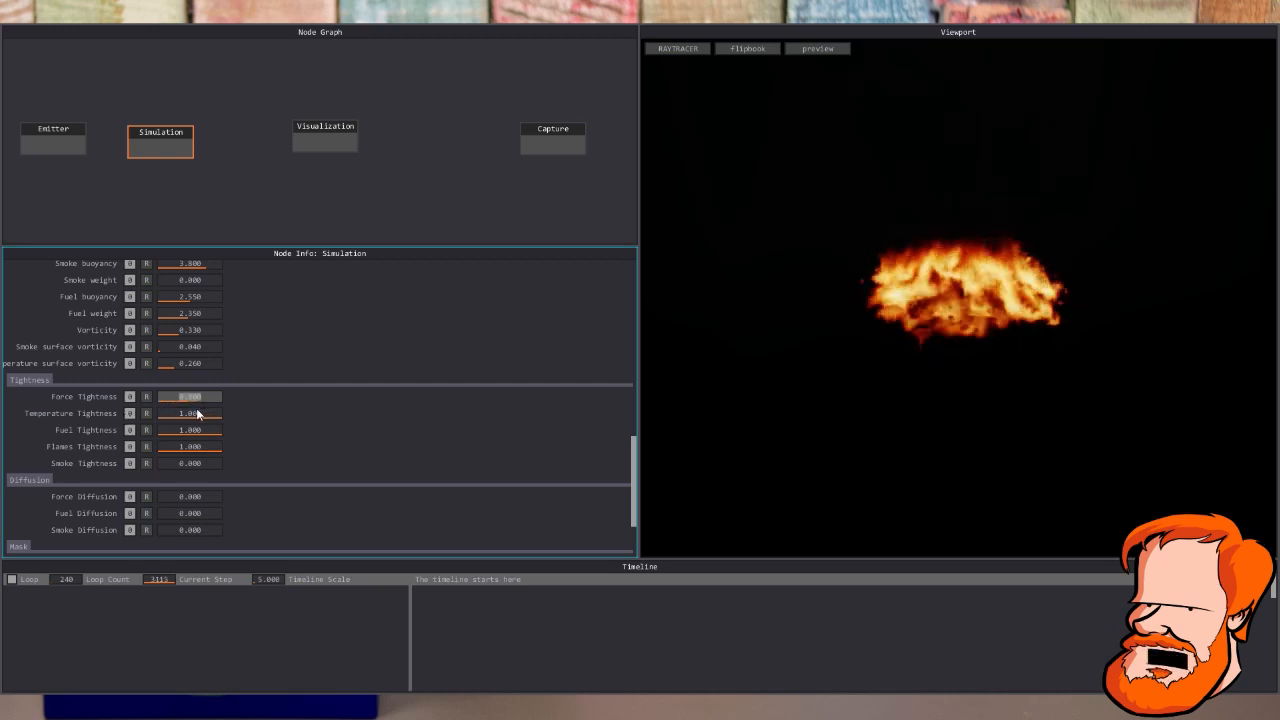
{"action": "key", "text": "Return"}
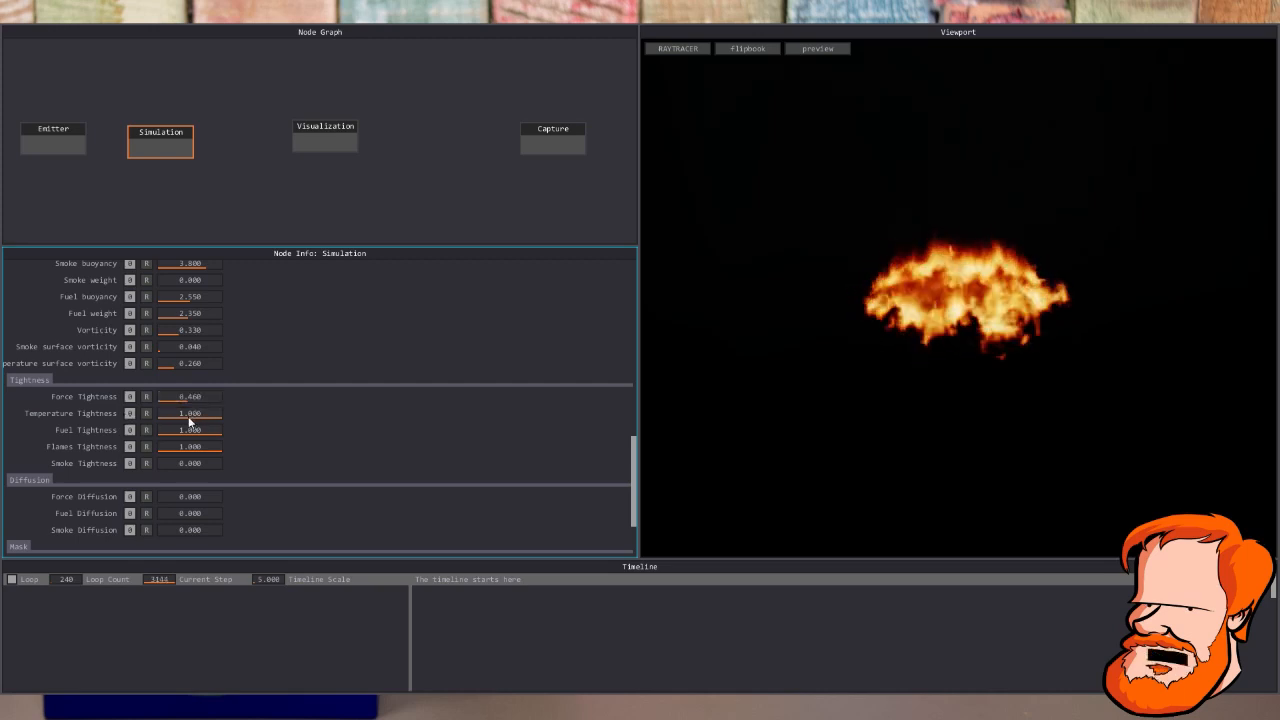
{"action": "double_click", "coordinate": [187, 413]}
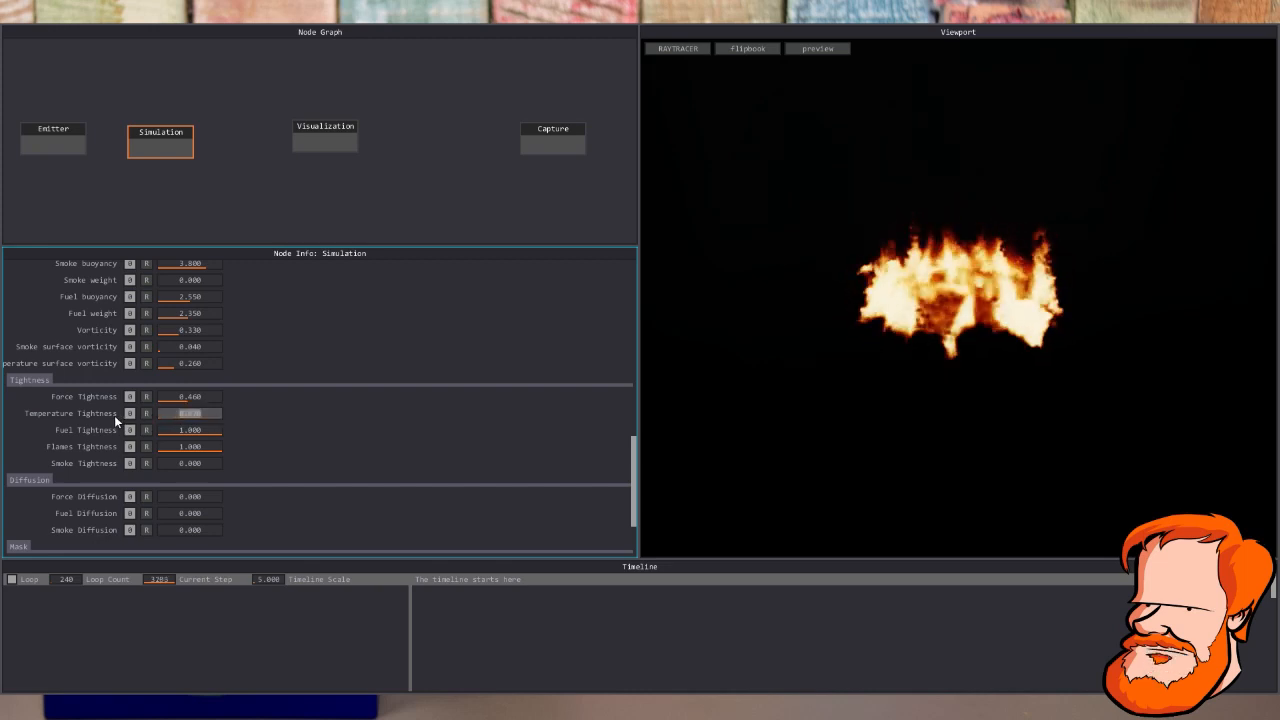
{"action": "type", "text": "0.25"}
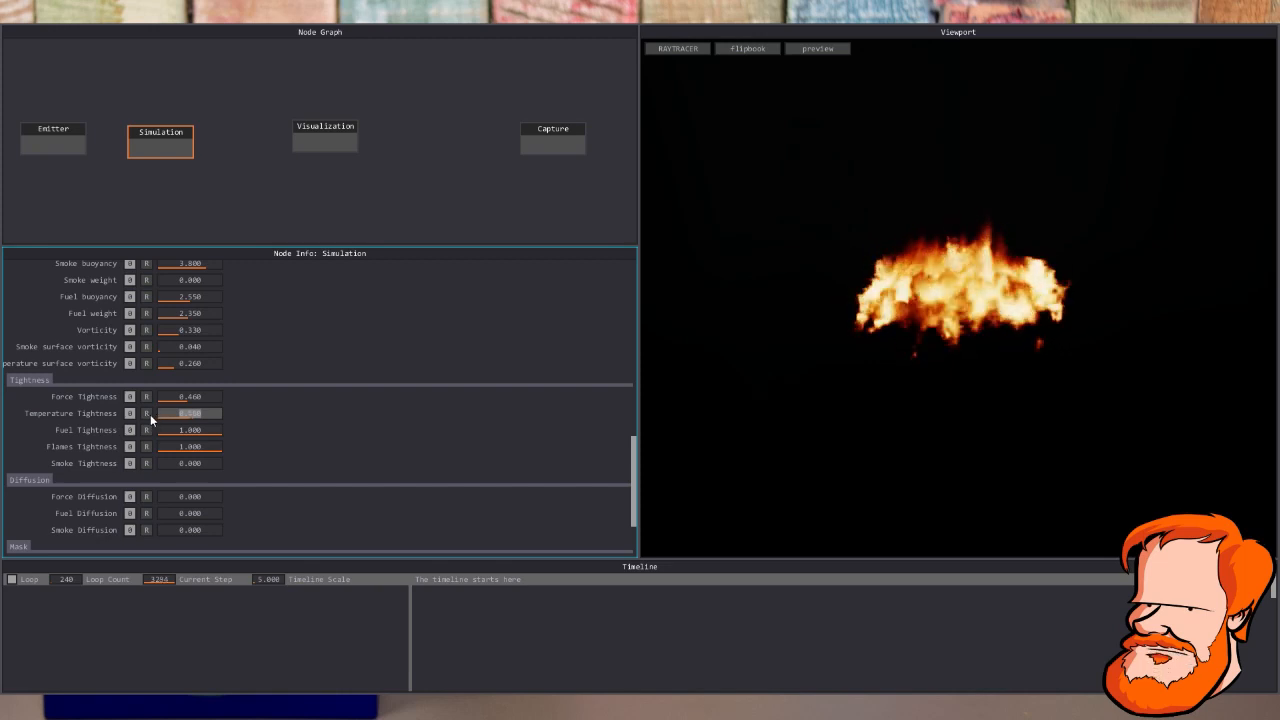
{"action": "key", "text": "Return"}
{"action": "left_click", "coordinate": [882, 363]}
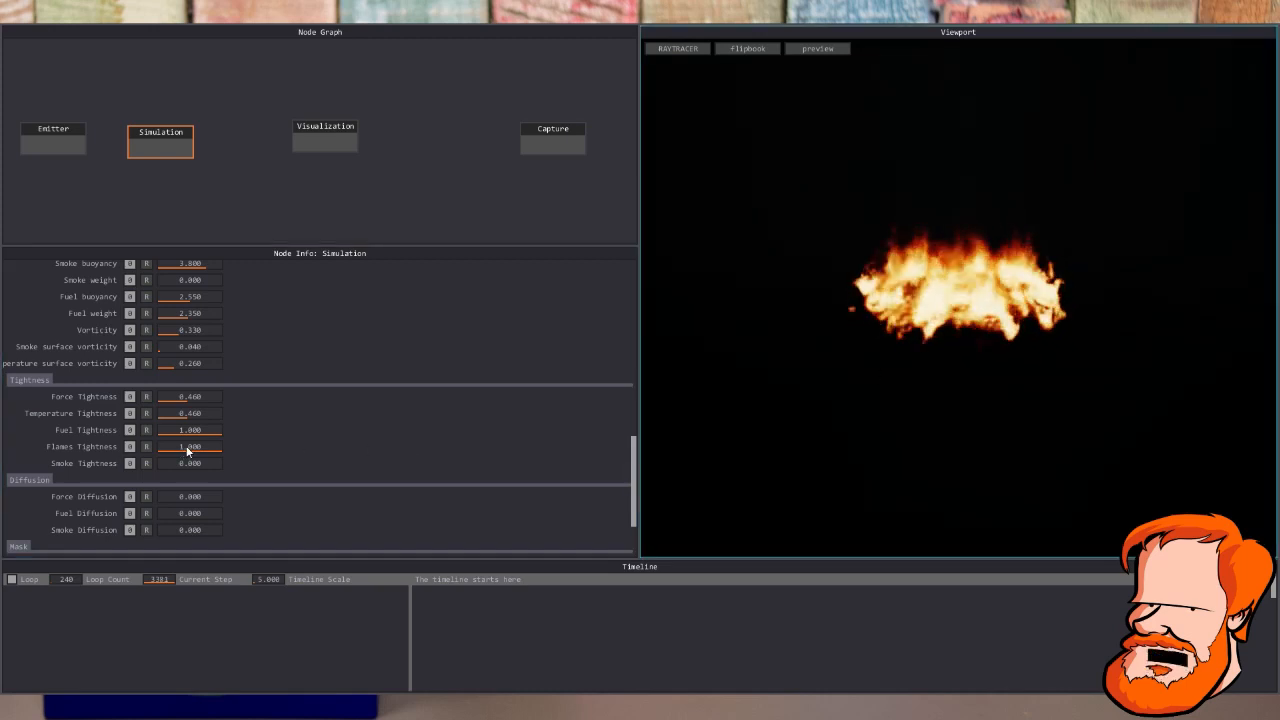
Set Flames Tightness to 0.76 and Smoke Tightness to 0.35
{"action": "mouse_move", "coordinate": [191, 447]}
{"action": "left_mouse_down"}
{"action": "mouse_move", "coordinate": [158, 448]}
{"action": "mouse_move", "coordinate": [181, 442]}
{"action": "left_mouse_up"}
{"action": "left_click", "coordinate": [870, 358]}
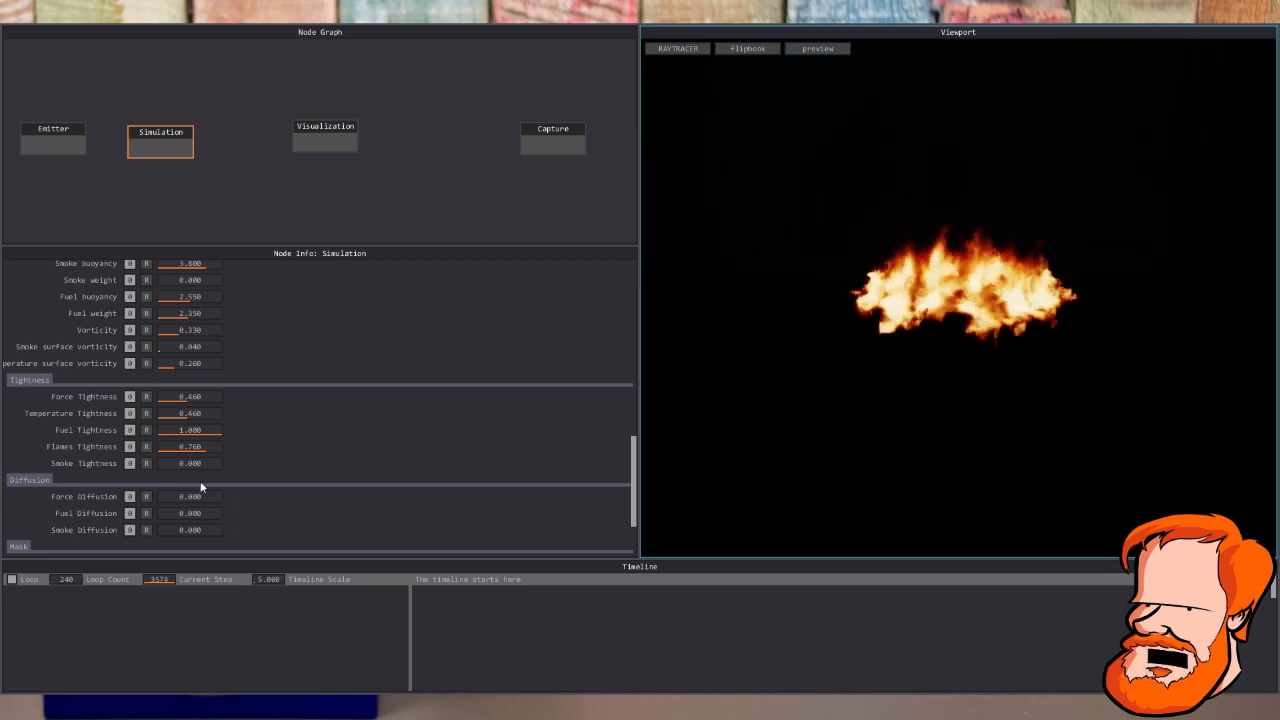
{"action": "mouse_move", "coordinate": [186, 463]}
{"action": "left_mouse_down"}
{"action": "mouse_move", "coordinate": [258, 474]}
{"action": "mouse_move", "coordinate": [209, 472]}
{"action": "left_mouse_up"}
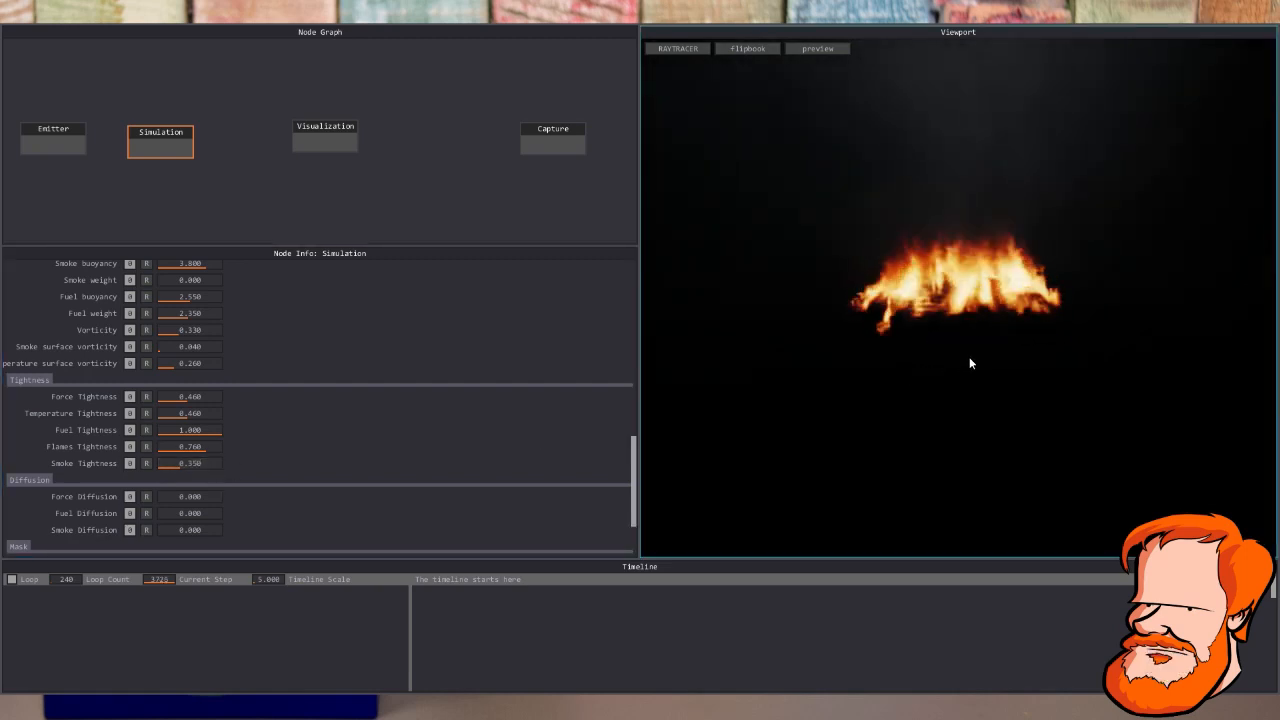
Reduce the simulation's Vorticity to 0.21 in the Force settings
{"action": "left_click_drag", "start_coordinate": [190, 336], "coordinate": [189, 336]}
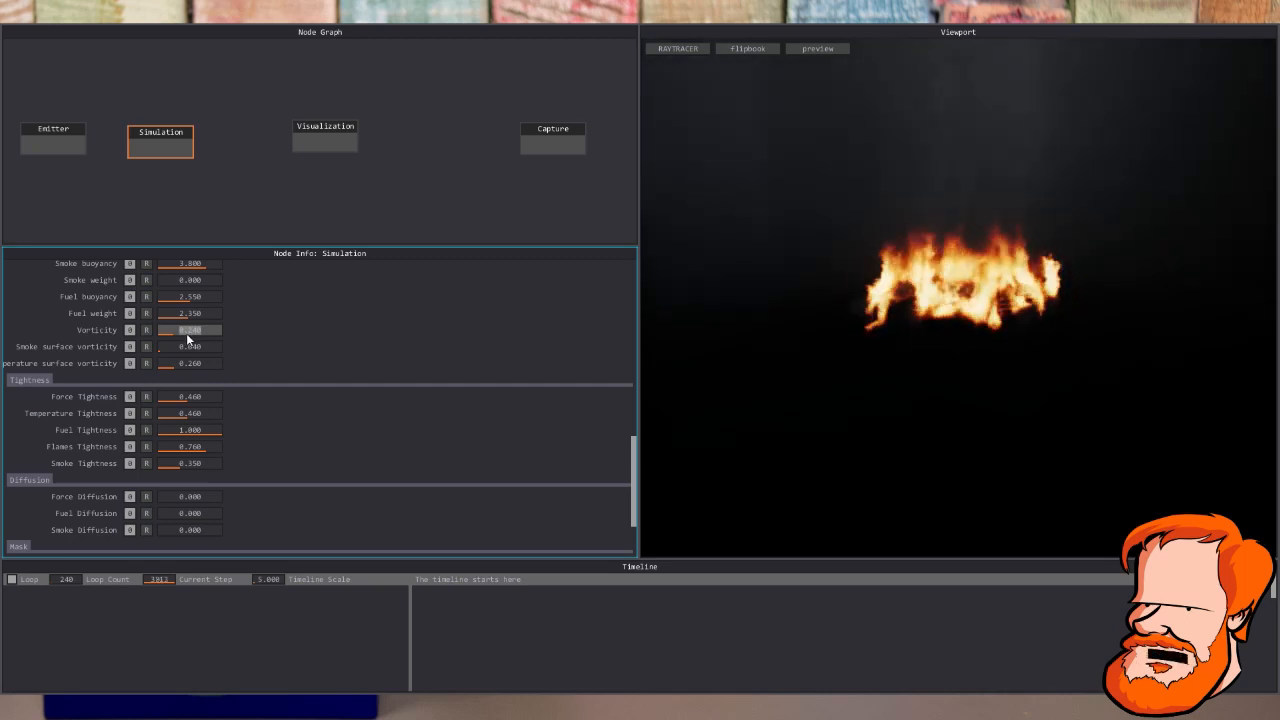
{"action": "left_click", "coordinate": [933, 343]}
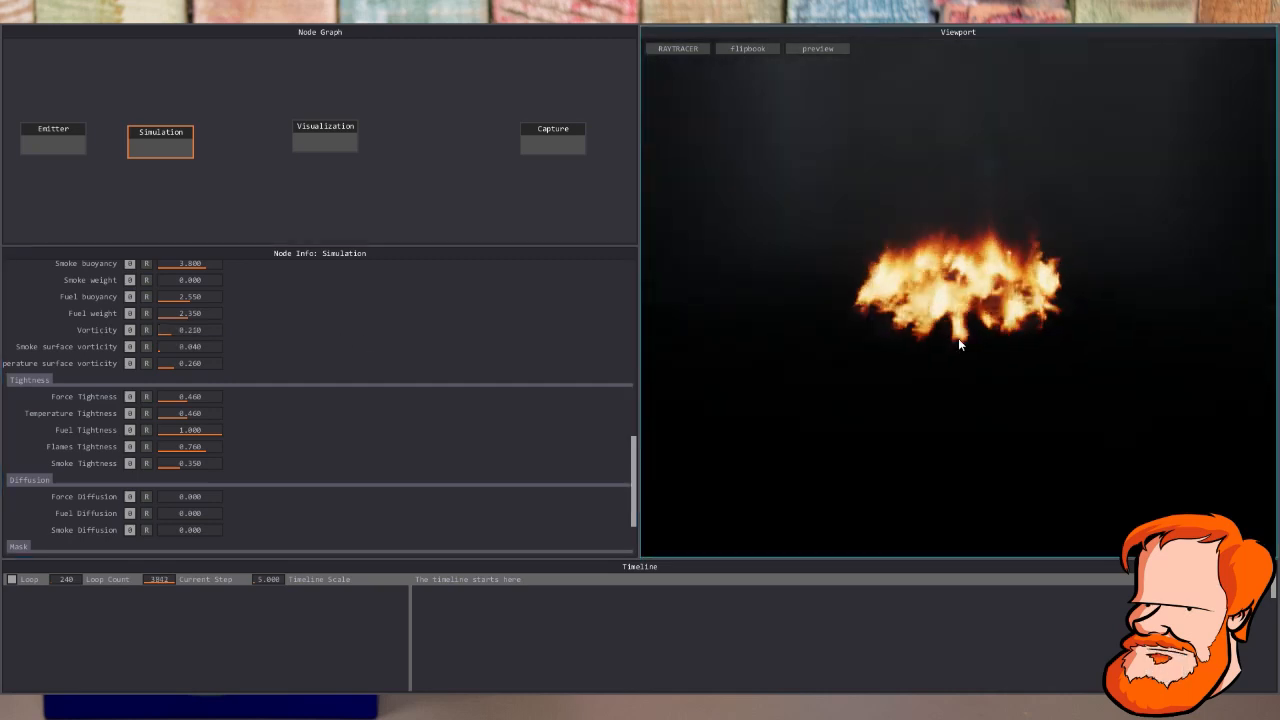
Set the simulation's Smoke Tightness to 0.18, Force Diffusion to 0.71 and Fuel Diffusion to 0.41
{"action": "left_click_drag", "start_coordinate": [186, 466], "coordinate": [181, 465]}
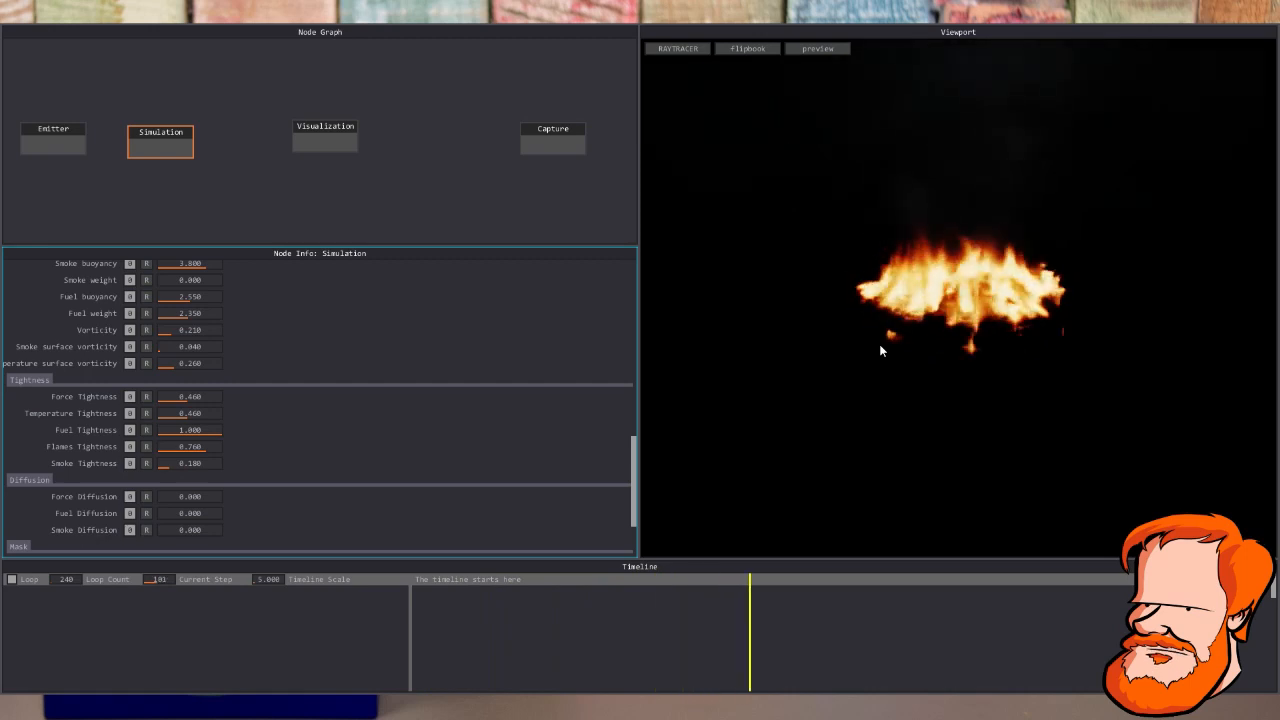
{"action": "scroll", "coordinate": [295, 466], "scroll_direction": "down", "scroll_amount": 2}
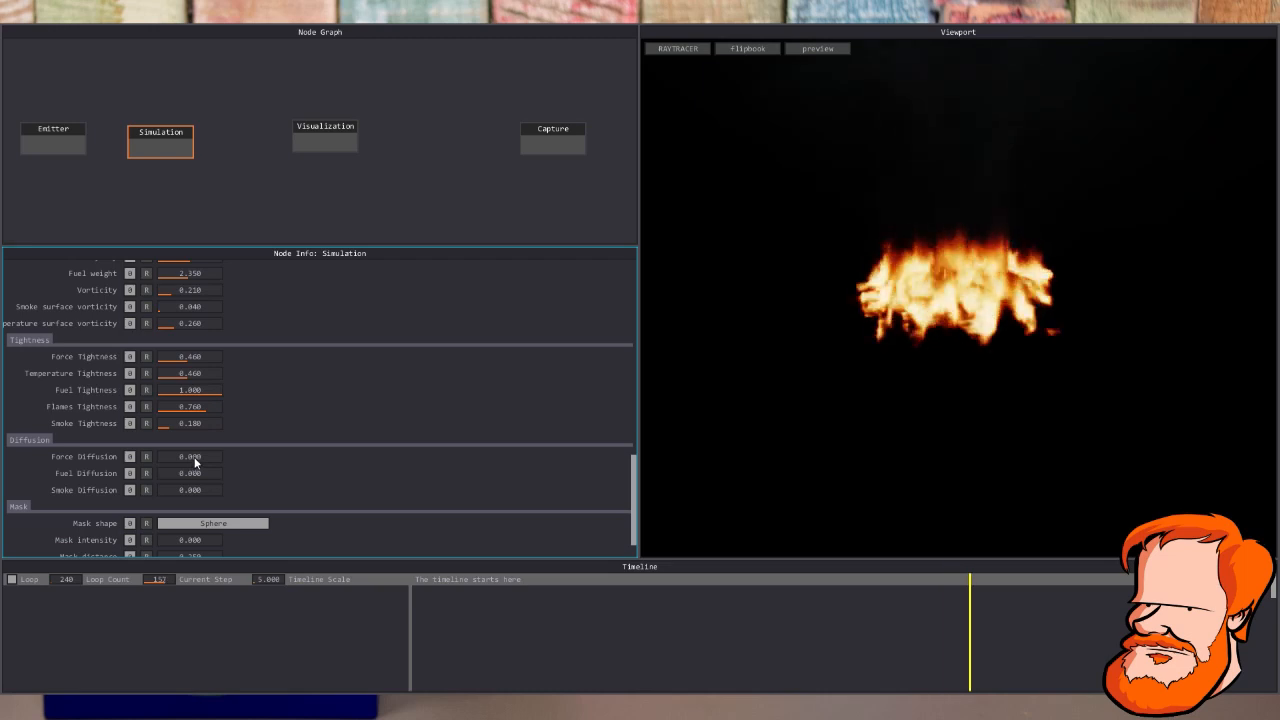
{"action": "left_click_drag", "start_coordinate": [194, 457], "coordinate": [241, 458]}
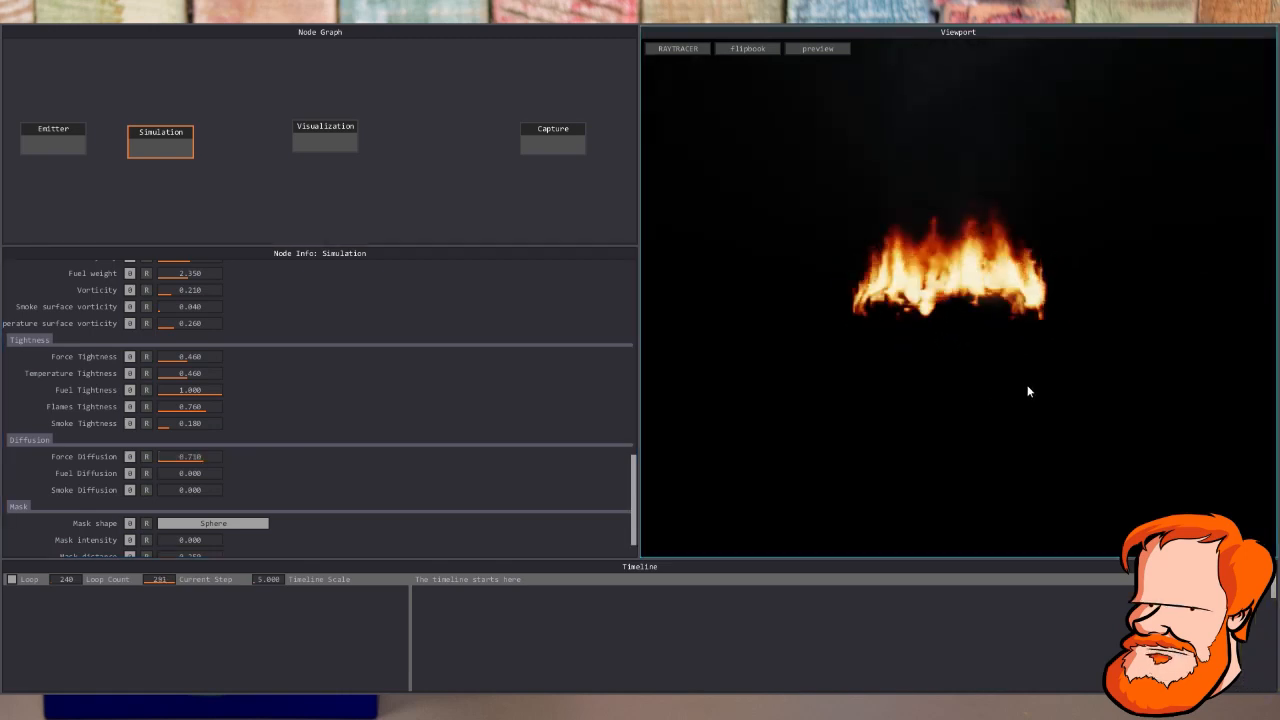
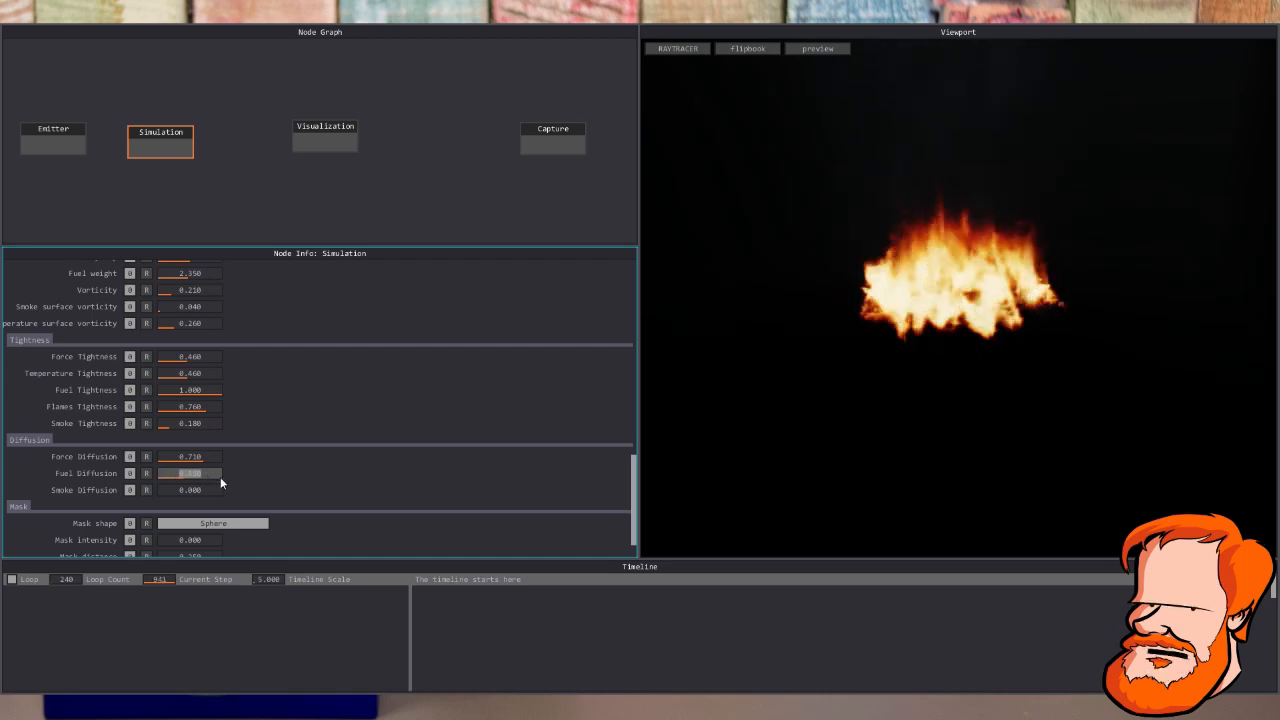
{"action": "left_click", "coordinate": [966, 400]}
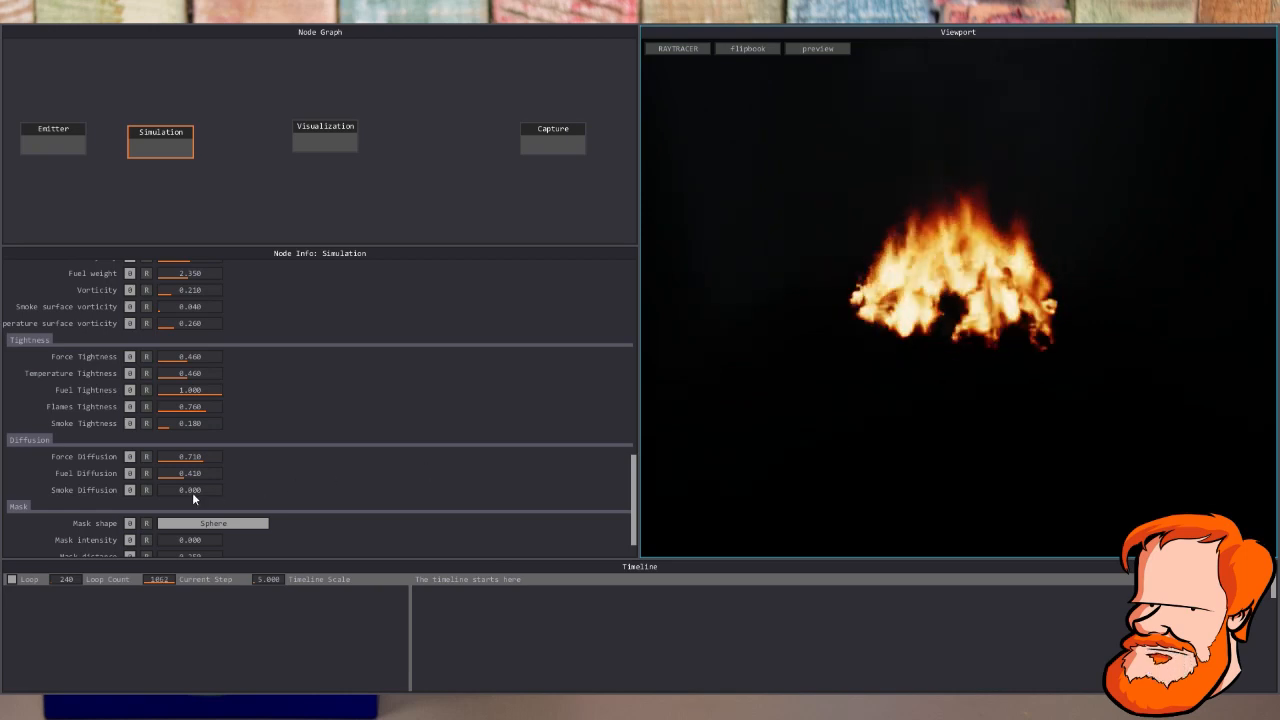
Try a Smoke Diffusion of 0.68 on the Simulation node and return it to 0
{"action": "left_click_drag", "start_coordinate": [192, 492], "coordinate": [238, 492]}
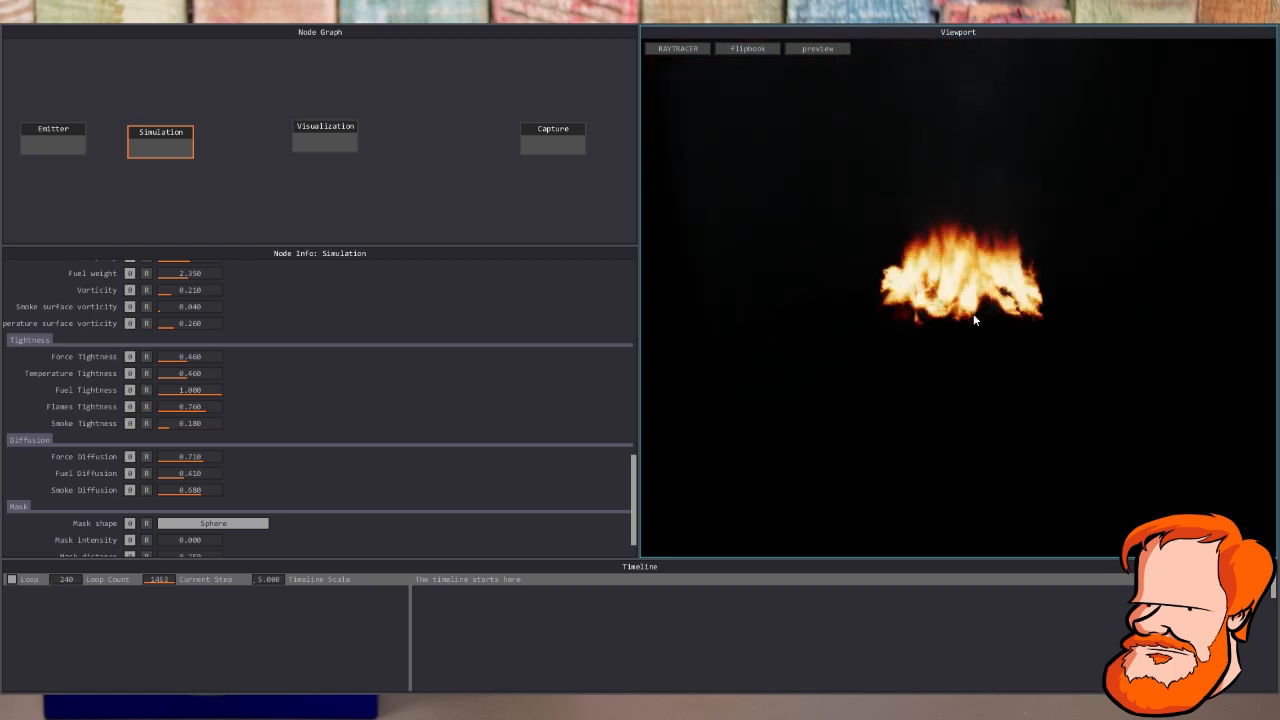
{"action": "scroll", "coordinate": [269, 478], "scroll_direction": "down", "scroll_amount": 2}
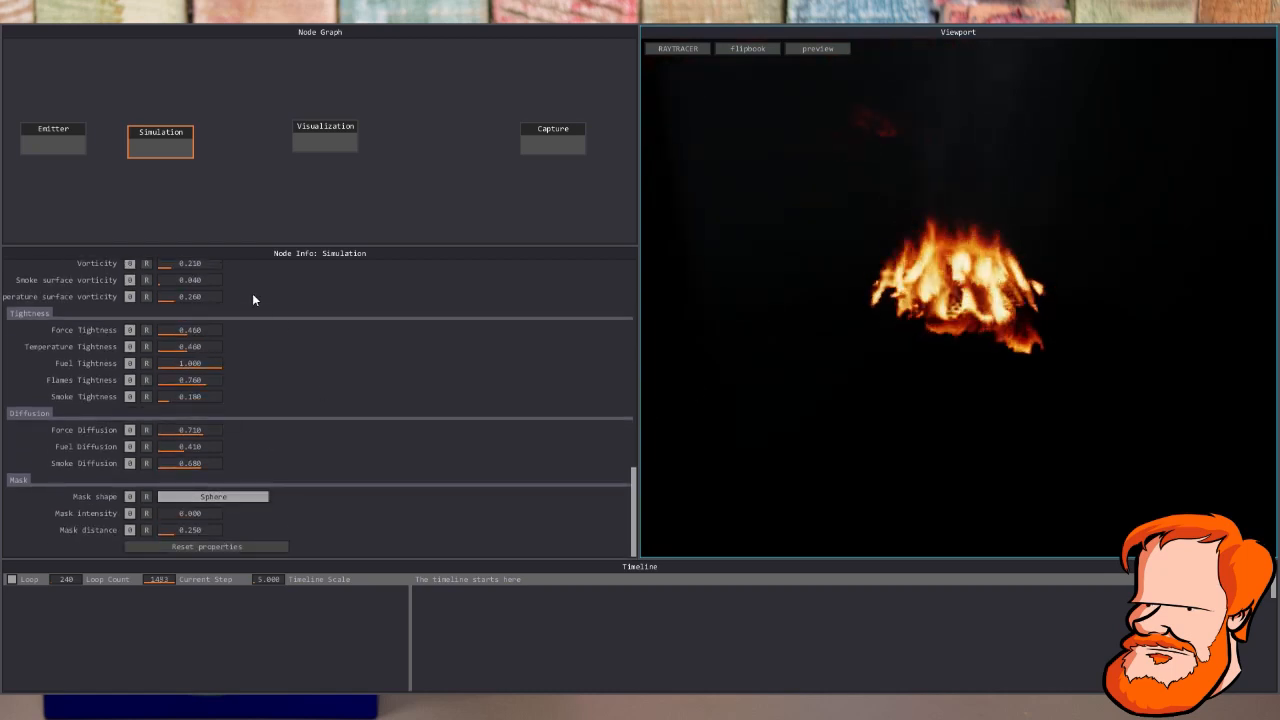
{"action": "left_click", "coordinate": [322, 140]}
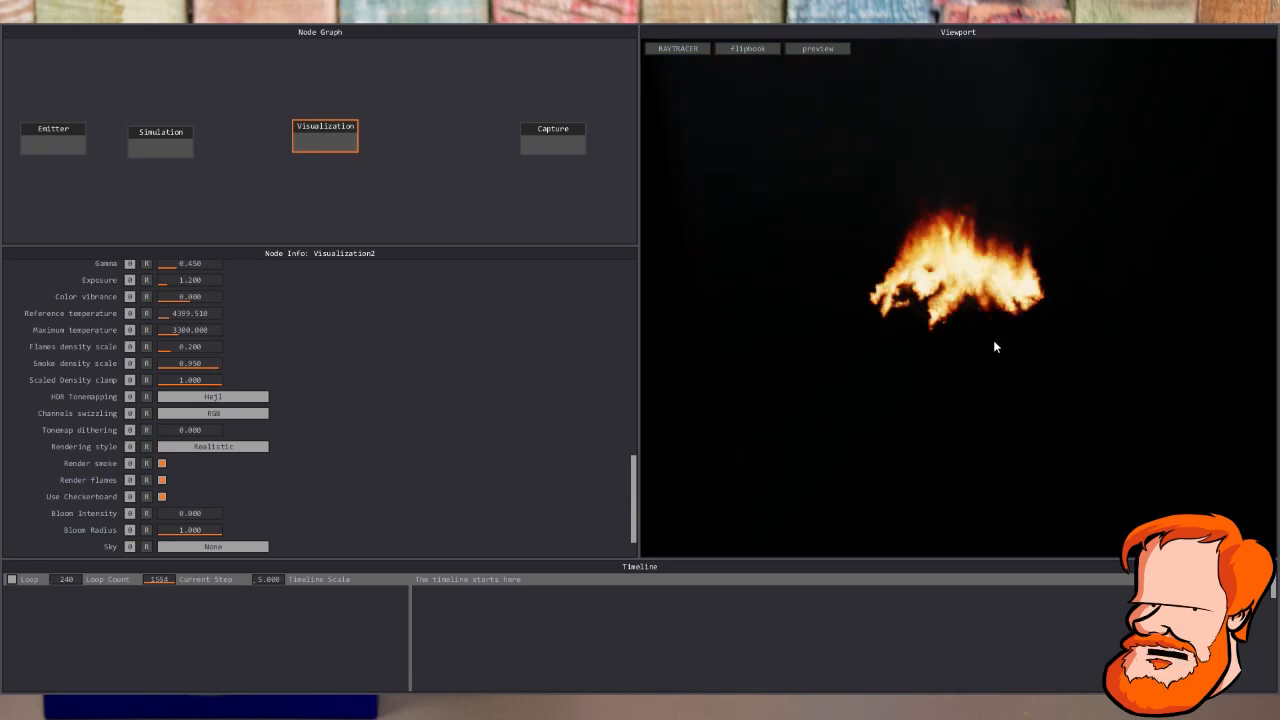
{"action": "left_click", "coordinate": [152, 146]}
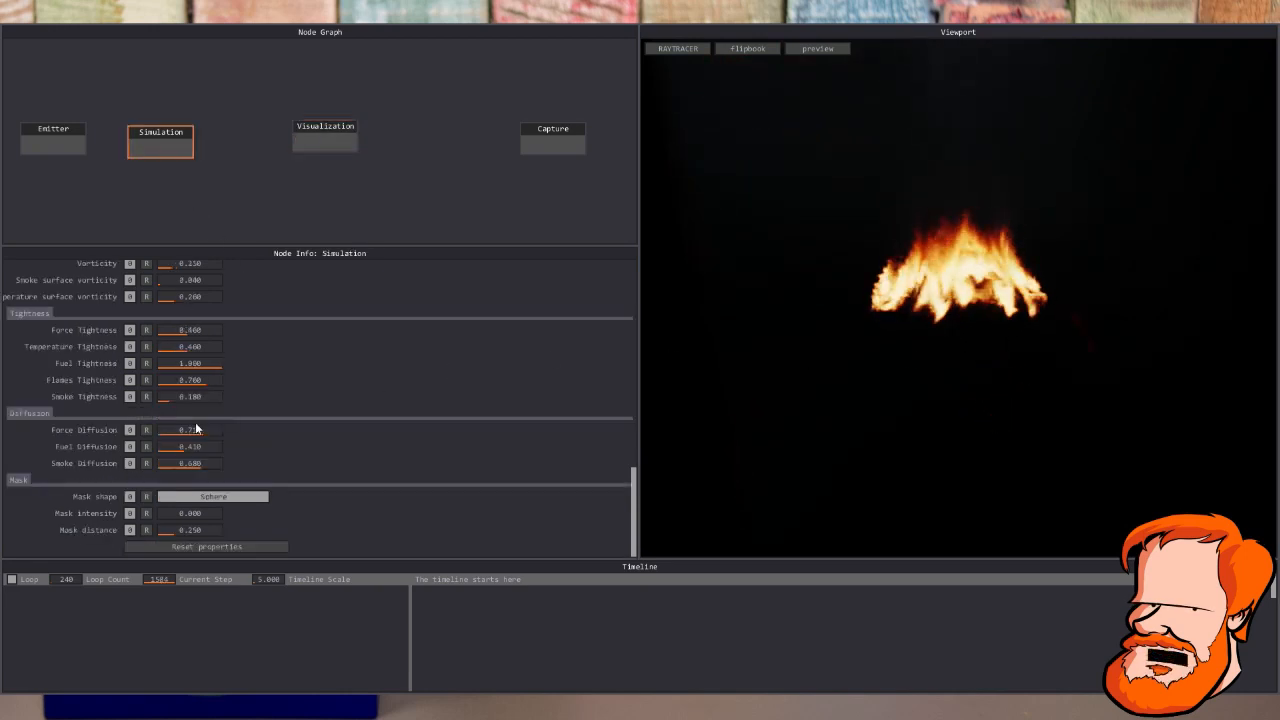
{"action": "left_click_drag", "start_coordinate": [196, 464], "coordinate": [131, 465]}
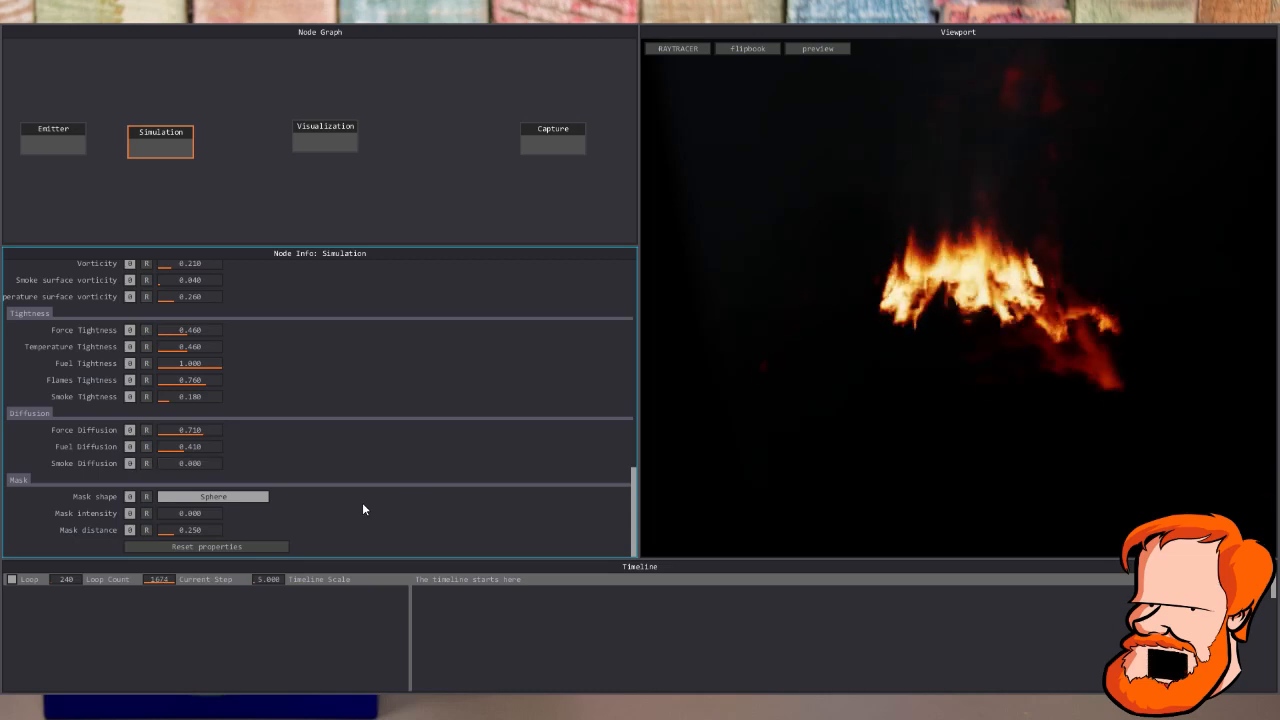
Turn on looping for the timeline and move the Visualization node closer to the Capture node
{"action": "left_click", "coordinate": [12, 582]}
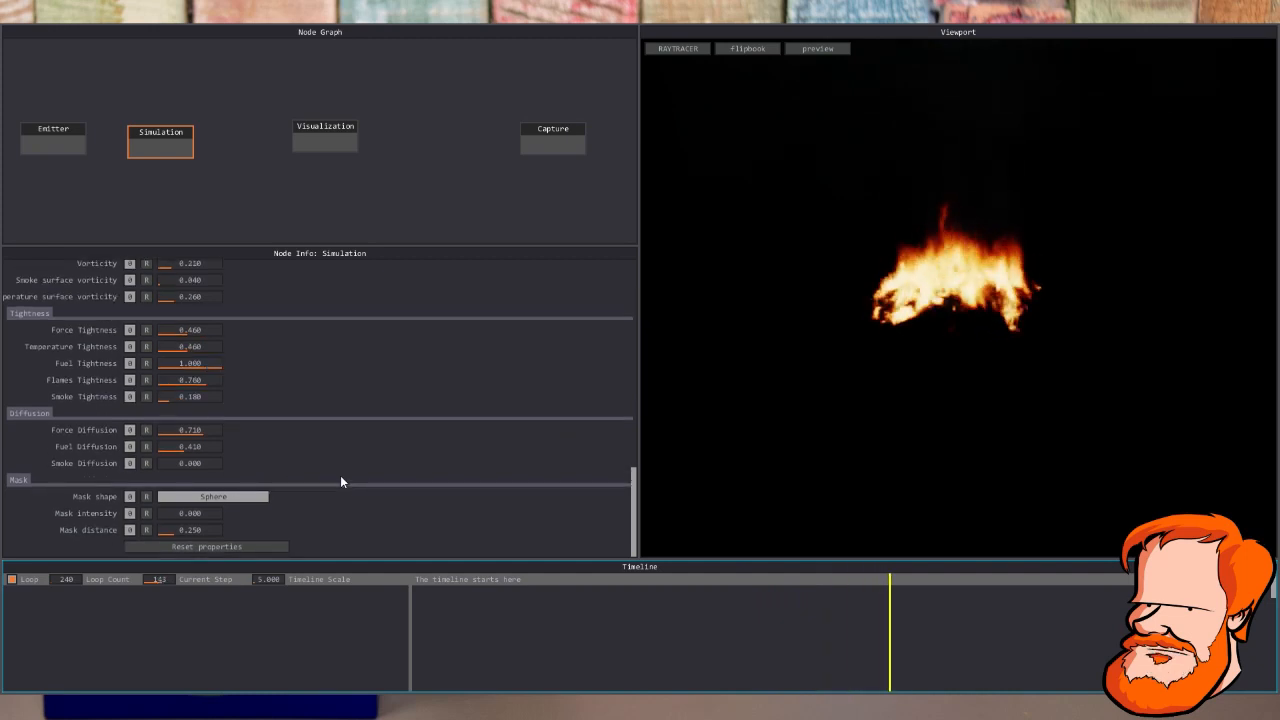
{"action": "scroll", "coordinate": [340, 481], "scroll_direction": "up", "scroll_amount": 2}
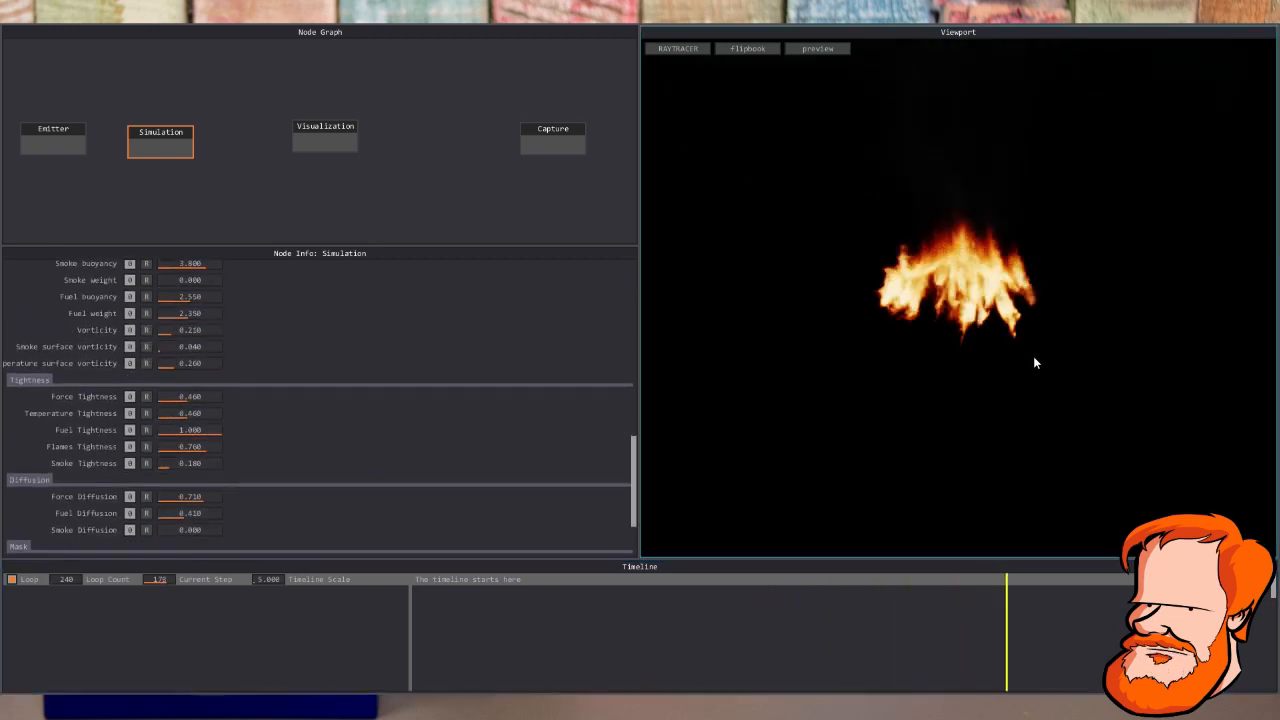
{"action": "left_click", "coordinate": [329, 148]}
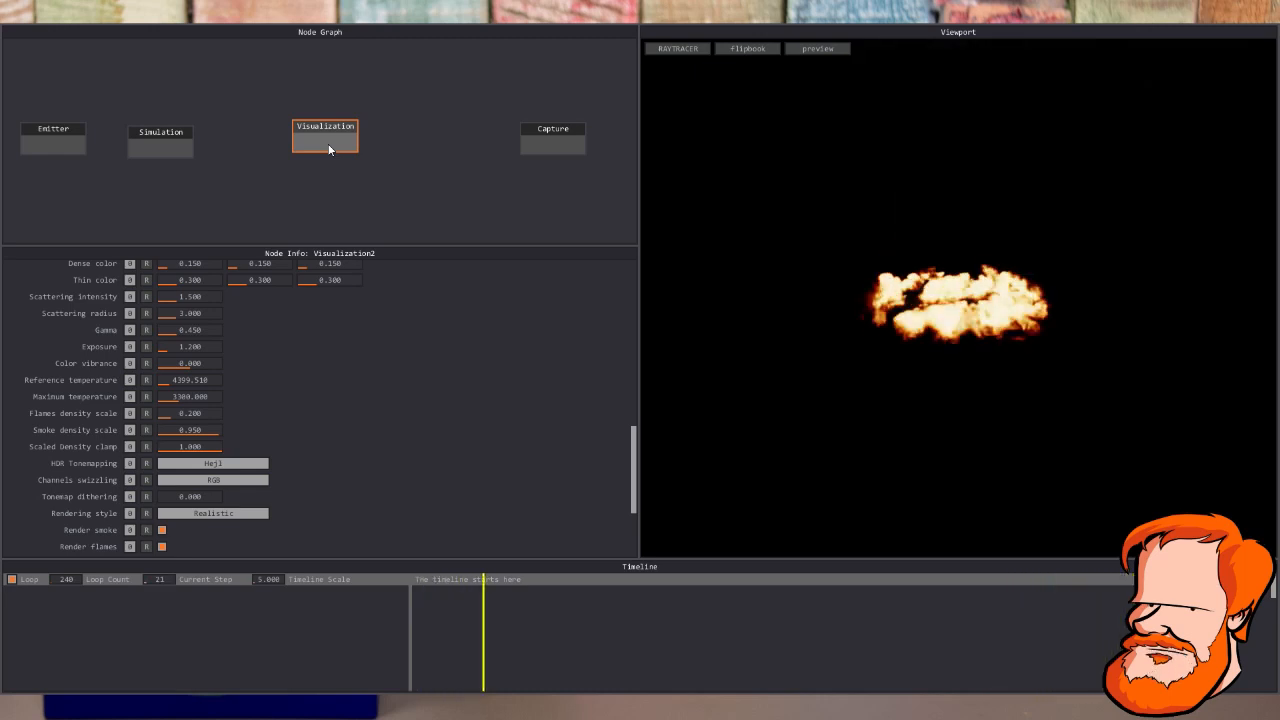
{"action": "left_click_drag", "start_coordinate": [329, 149], "coordinate": [381, 147]}
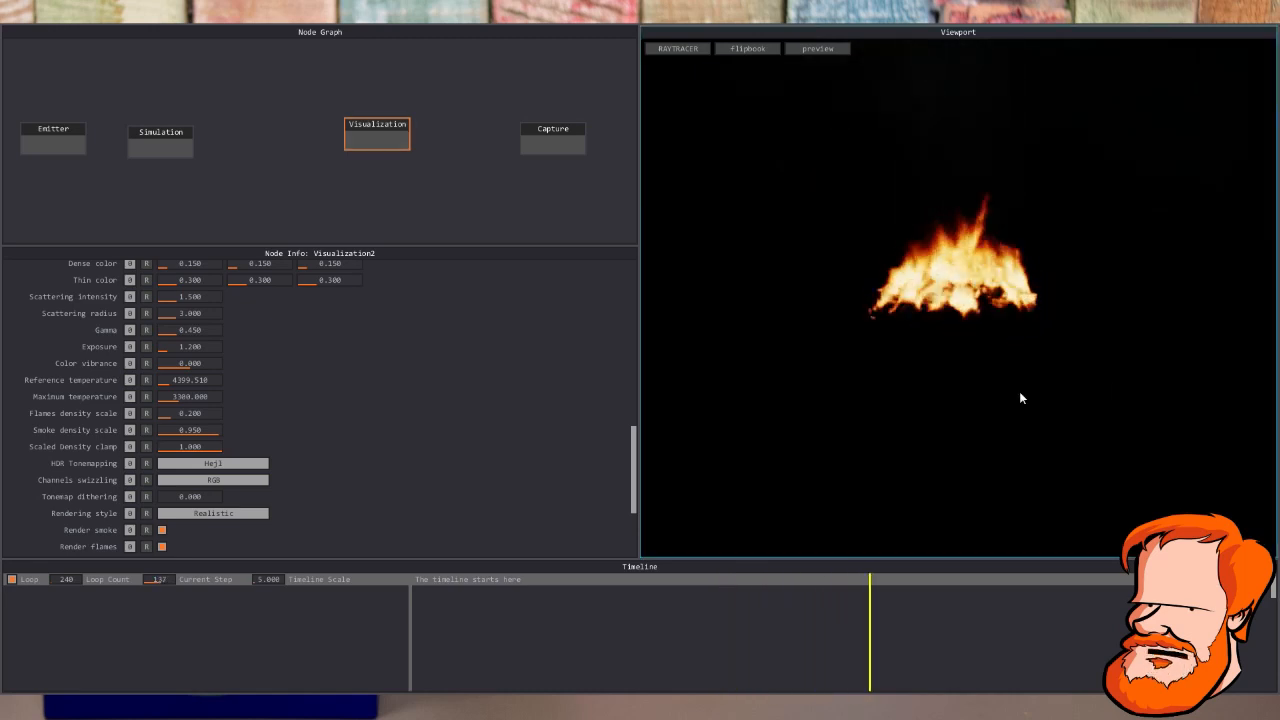
Look through the Visualization node's light, shadow, ambient, extinction and renderer properties
{"action": "scroll", "coordinate": [335, 461], "scroll_direction": "down", "scroll_amount": 1}
{"action": "scroll", "coordinate": [337, 461], "scroll_direction": "up", "scroll_amount": 5}
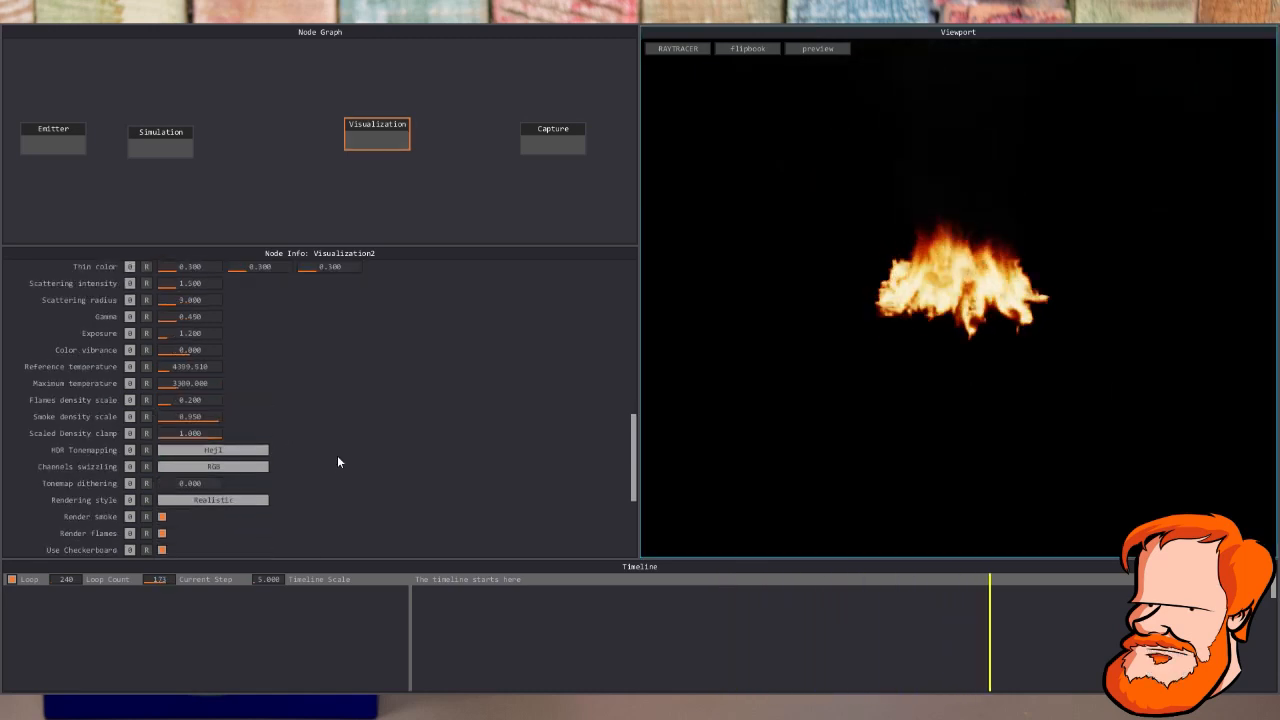
{"action": "scroll", "coordinate": [337, 461], "scroll_direction": "up", "scroll_amount": 10}
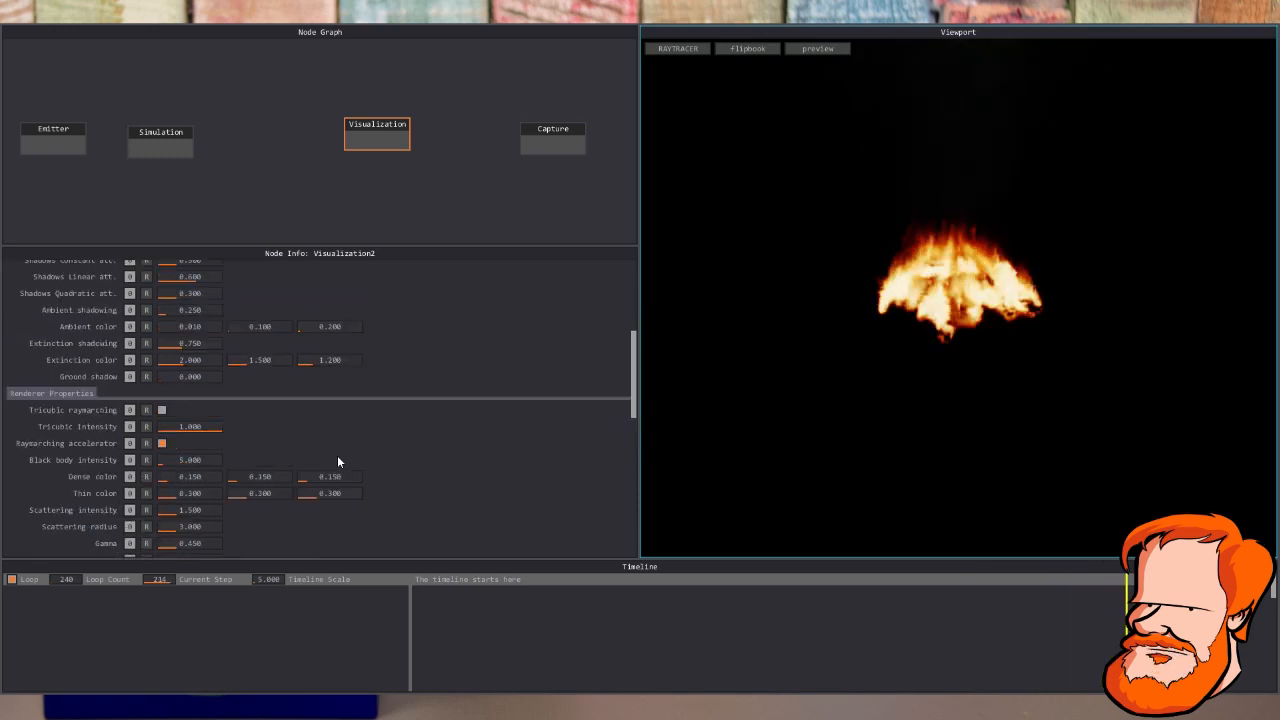
{"action": "scroll", "coordinate": [337, 460], "scroll_direction": "up", "scroll_amount": 2}
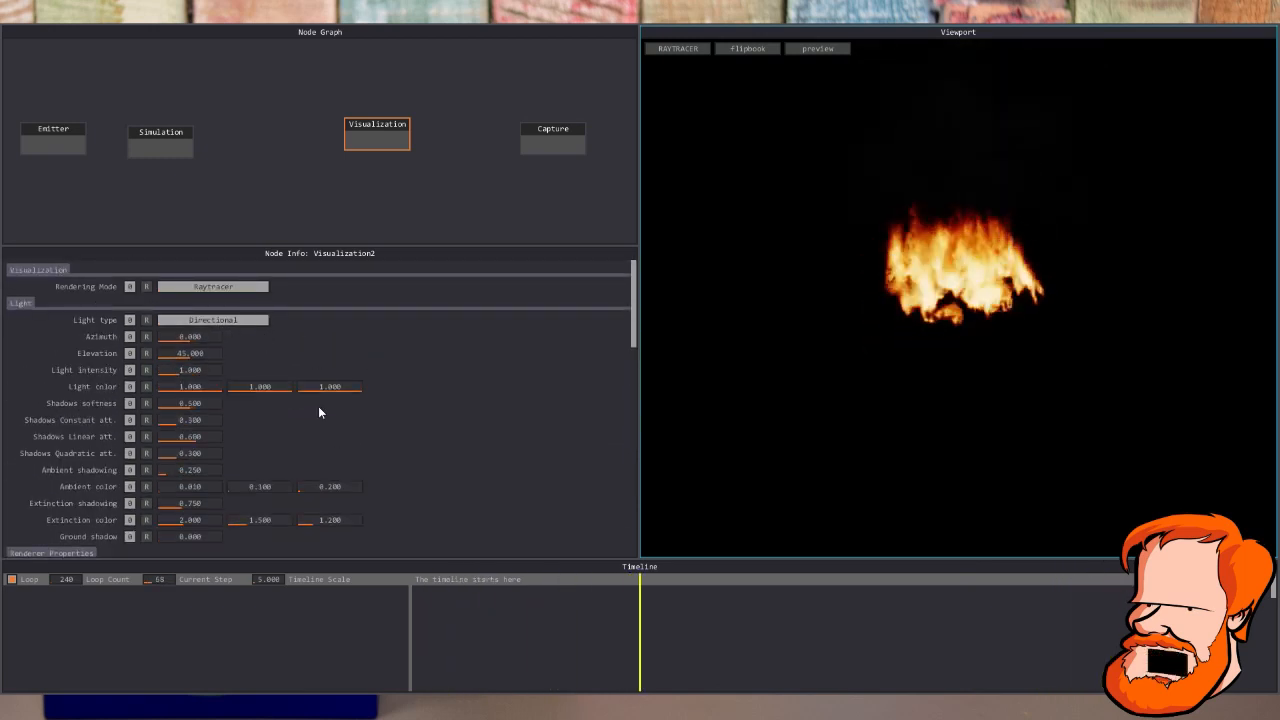
{"action": "scroll", "coordinate": [386, 428], "scroll_direction": "down", "scroll_amount": 3}
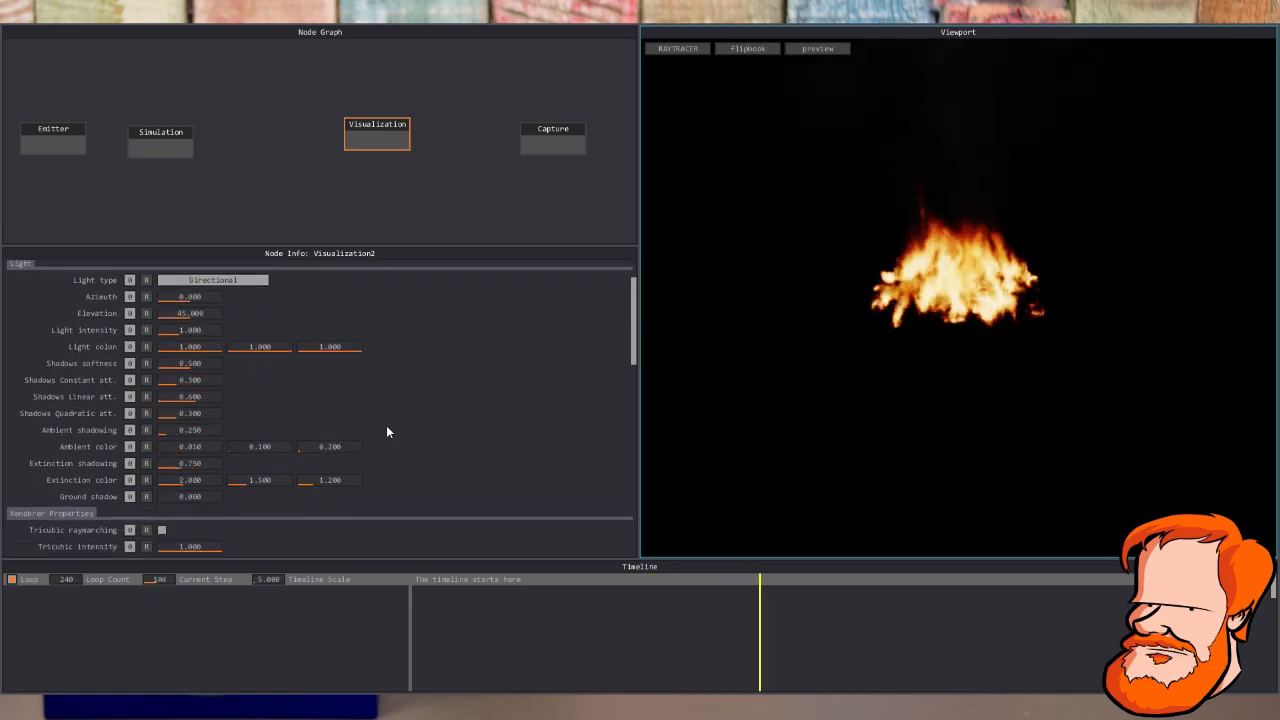
{"action": "scroll", "coordinate": [388, 431], "scroll_direction": "down", "scroll_amount": 1}
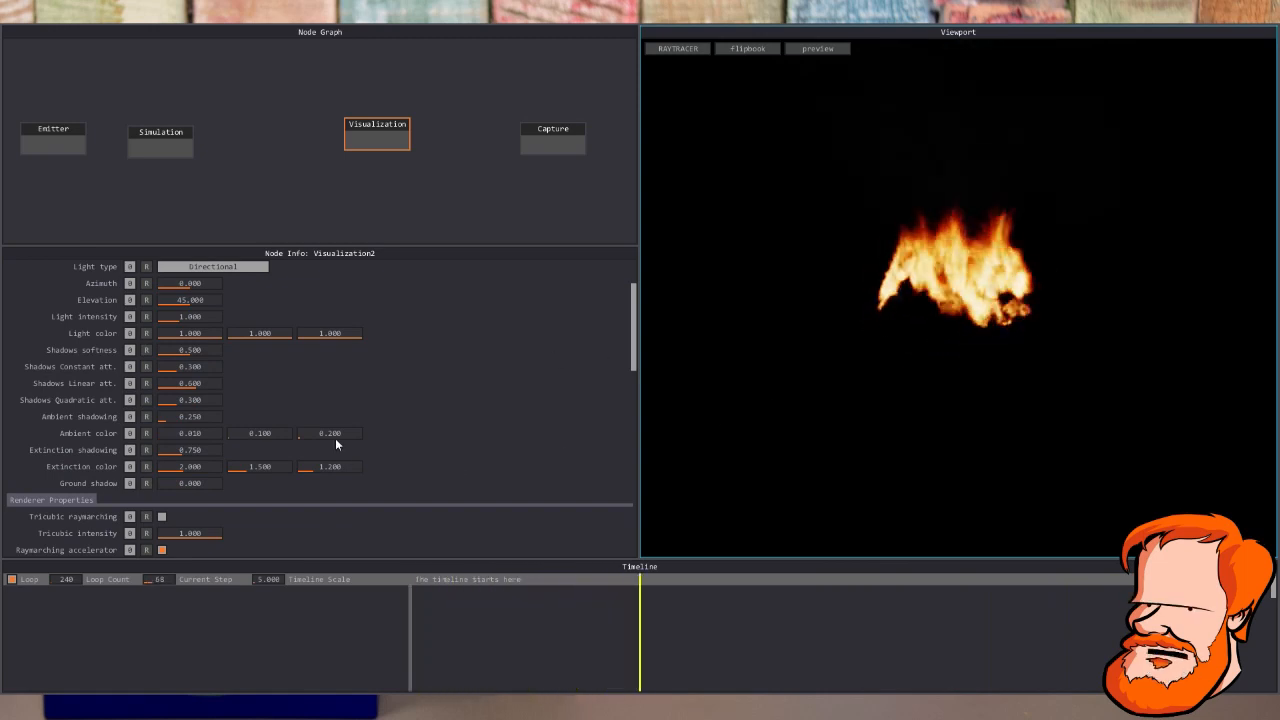
{"action": "scroll", "coordinate": [348, 413], "scroll_direction": "down", "scroll_amount": 1}
{"action": "scroll", "coordinate": [347, 416], "scroll_direction": "down", "scroll_amount": 6}
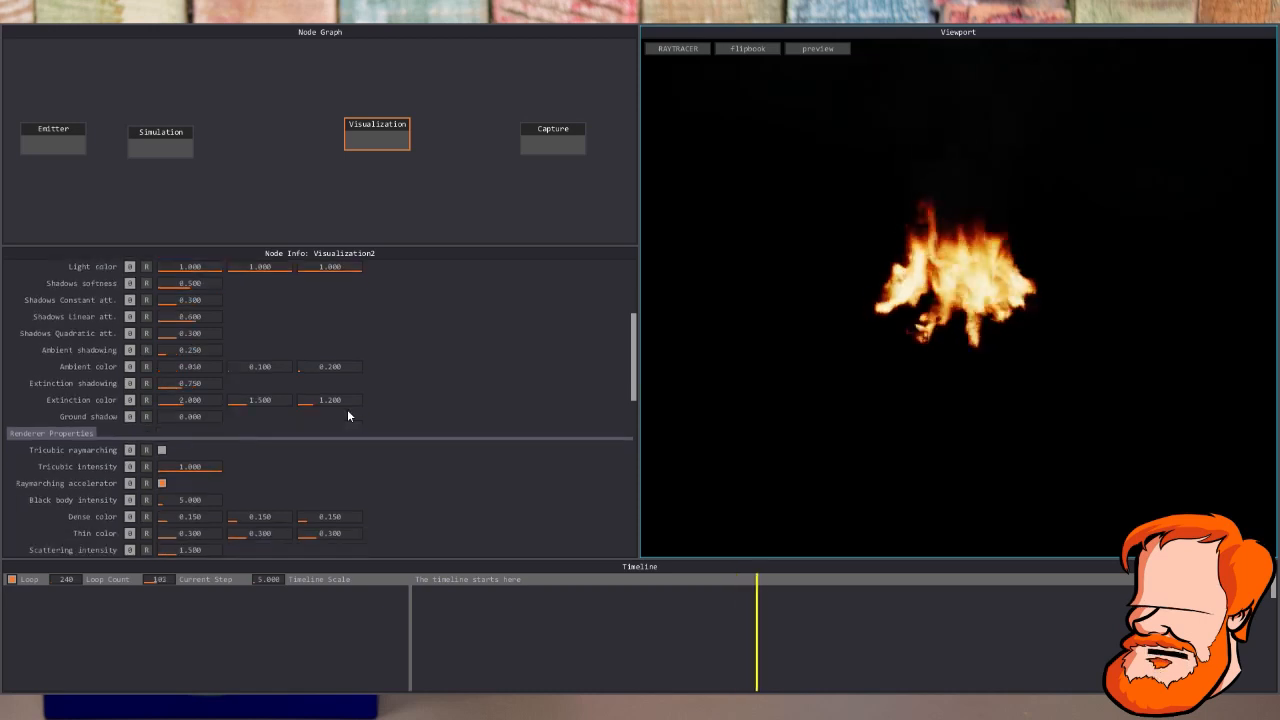
{"action": "scroll", "coordinate": [346, 420], "scroll_direction": "down", "scroll_amount": 3}
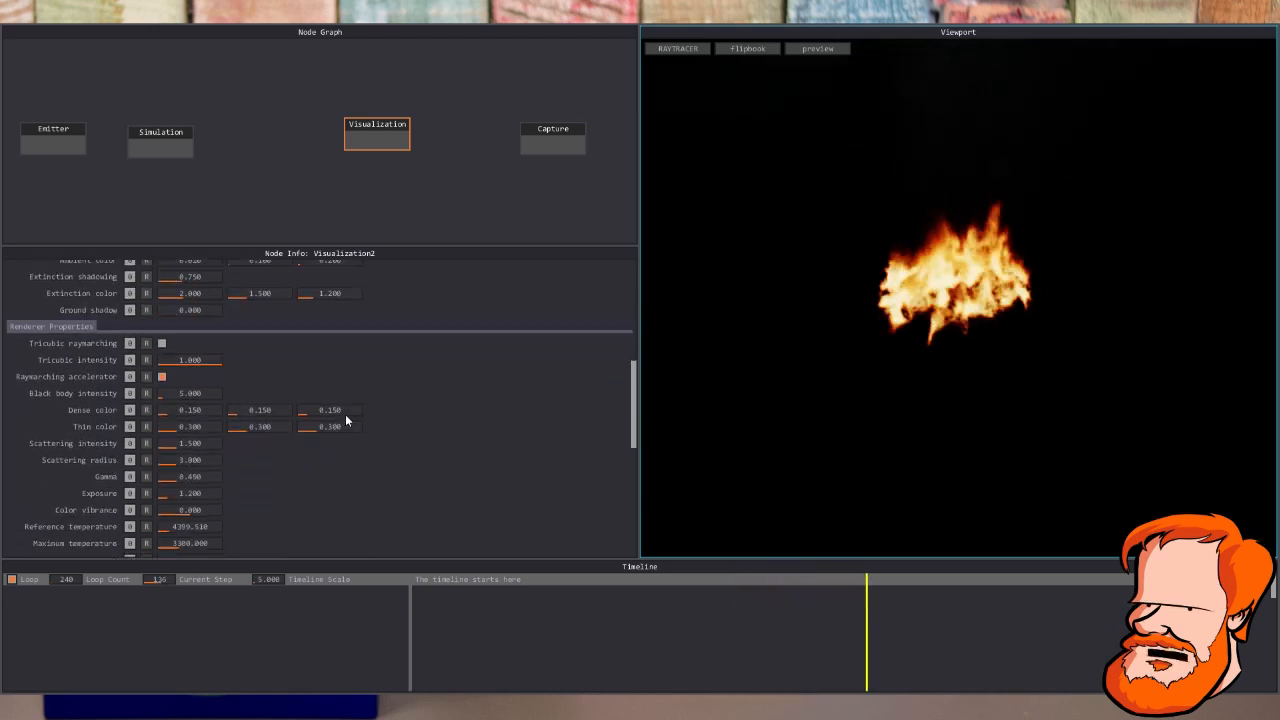
Try a Tricubic intensity of 0.57 in the Visualization node's renderer properties
{"action": "left_click", "coordinate": [162, 343]}
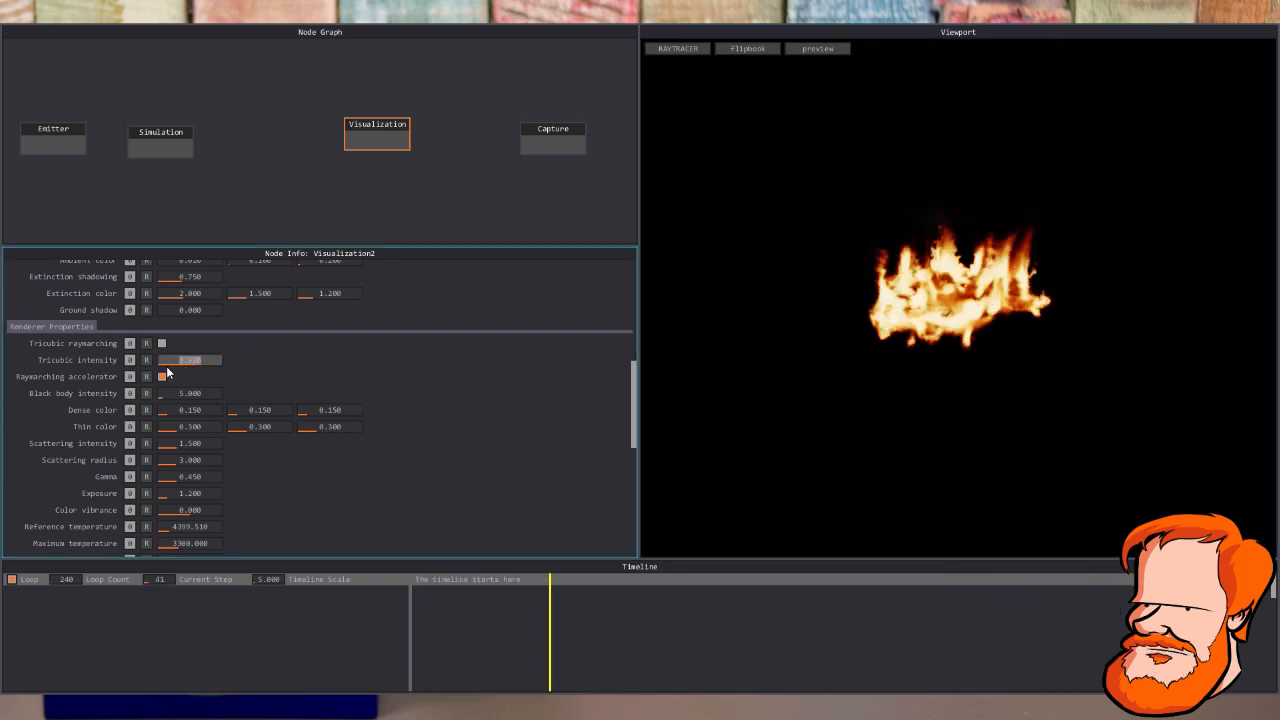
{"action": "type", "text": "0.57"}
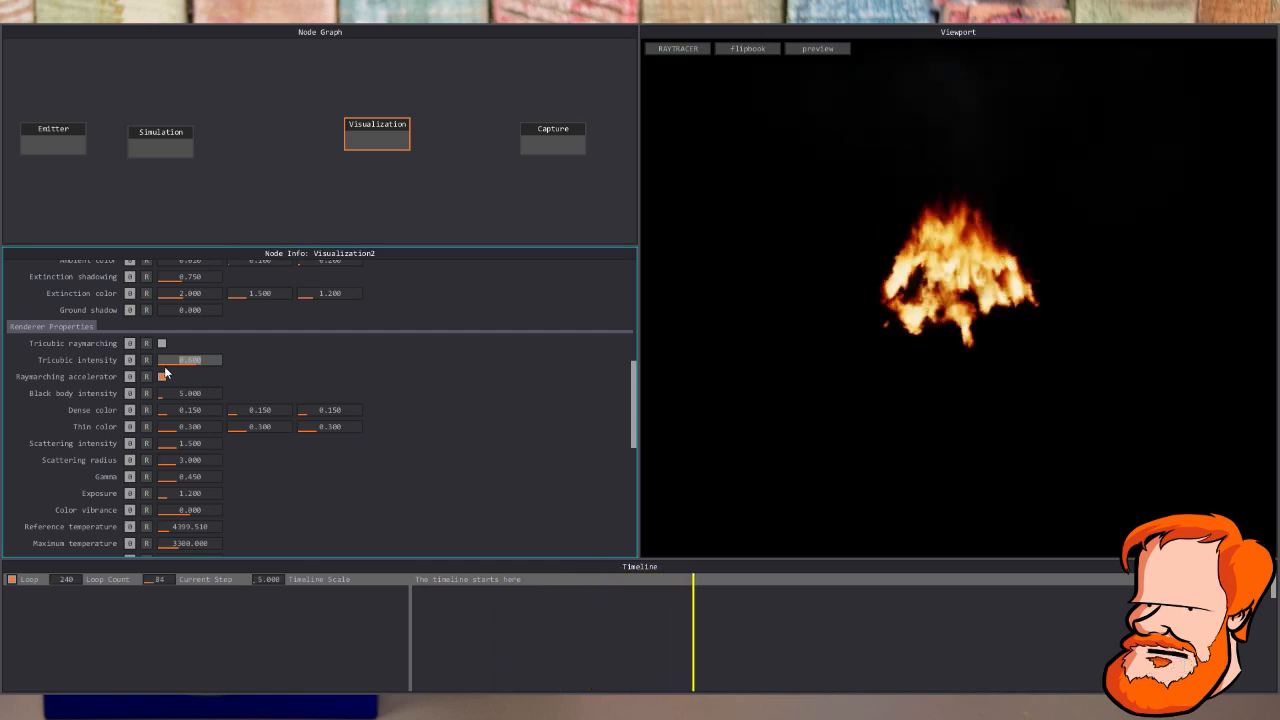
{"action": "key", "text": "Return"}
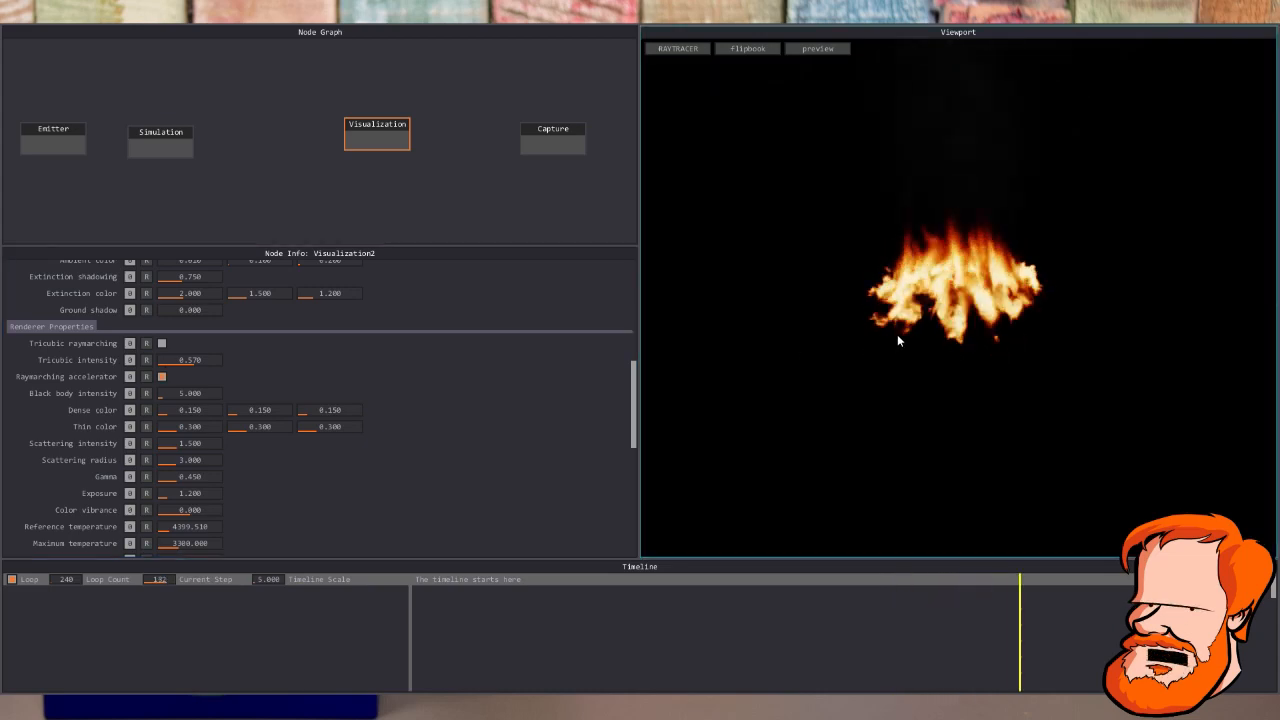
Enable Tricubic raymarching with a Tricubic intensity of 0.33 and raise Black body intensity to 22.56
{"action": "scroll", "coordinate": [930, 290], "scroll_direction": "up", "scroll_amount": 5}
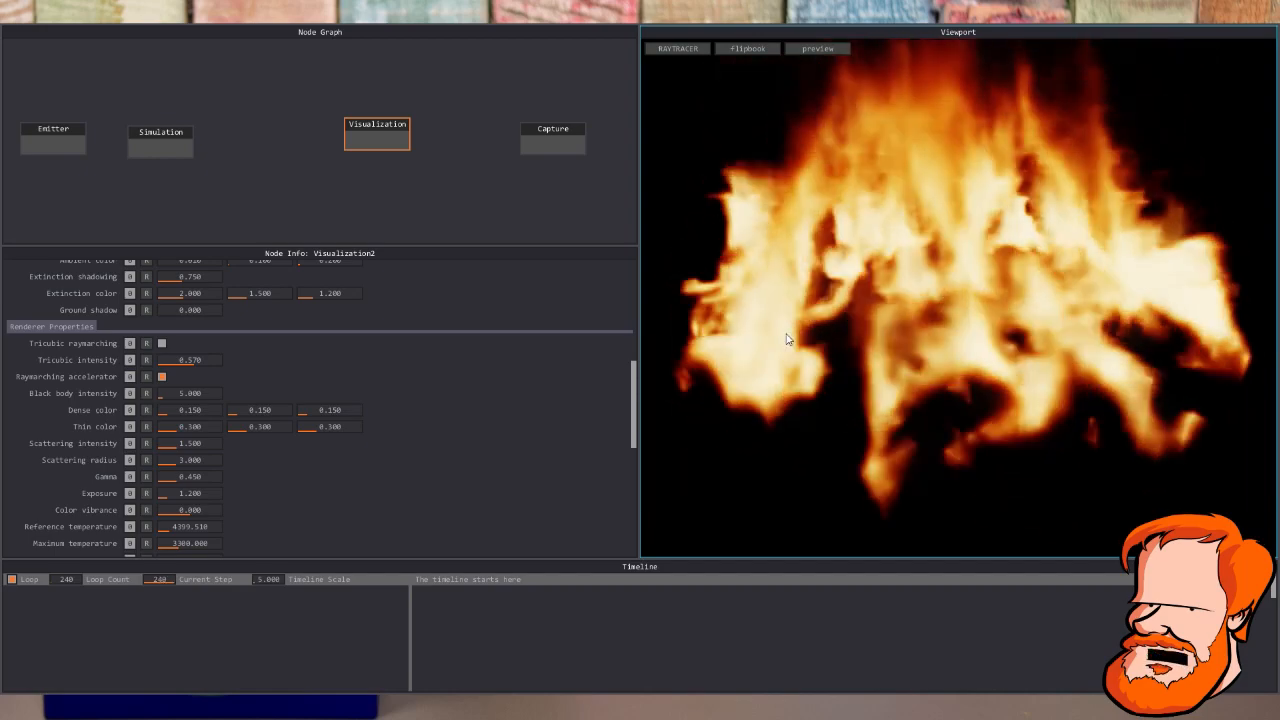
{"action": "left_click", "coordinate": [161, 344]}
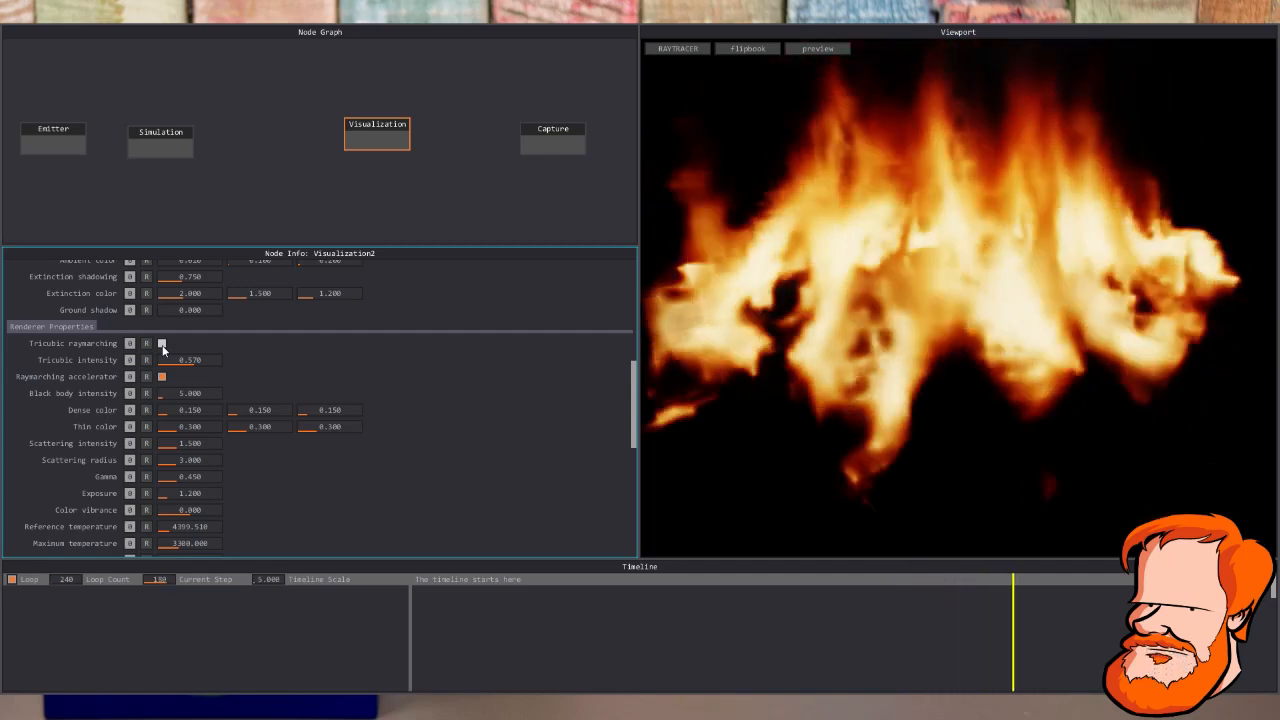
{"action": "left_click", "coordinate": [162, 344]}
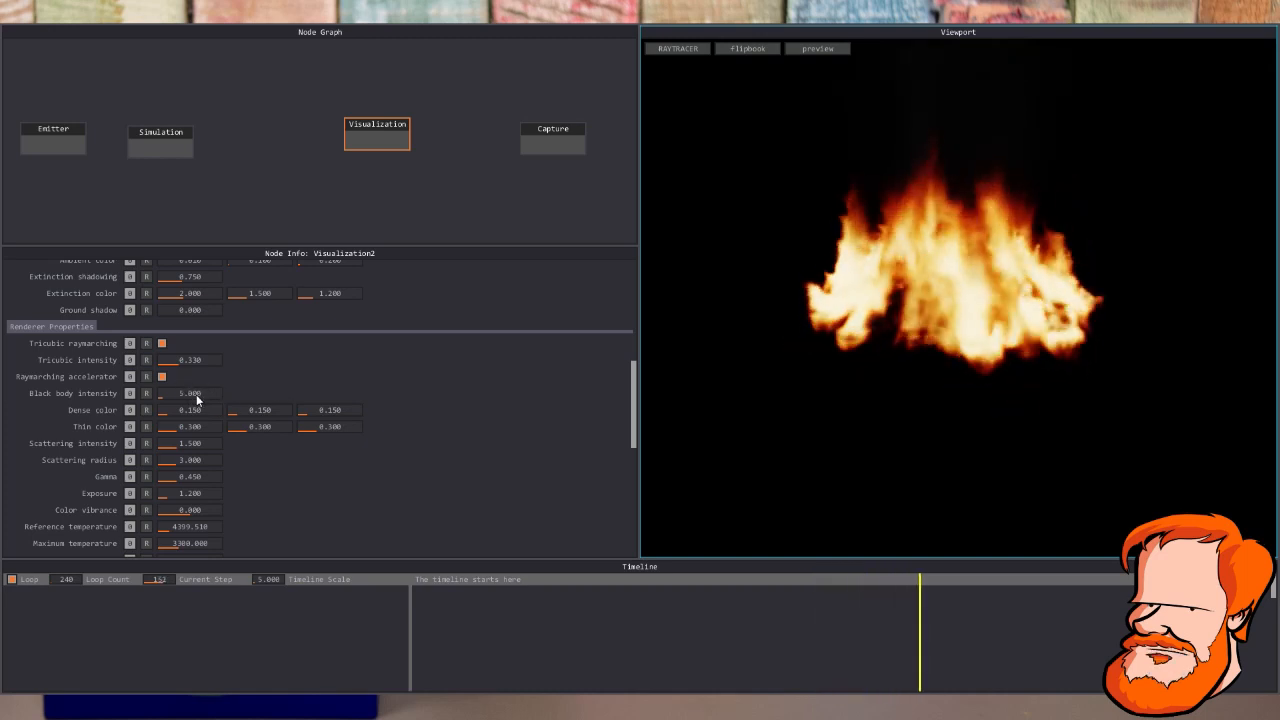
{"action": "left_click_drag", "start_coordinate": [198, 394], "coordinate": [394, 394]}
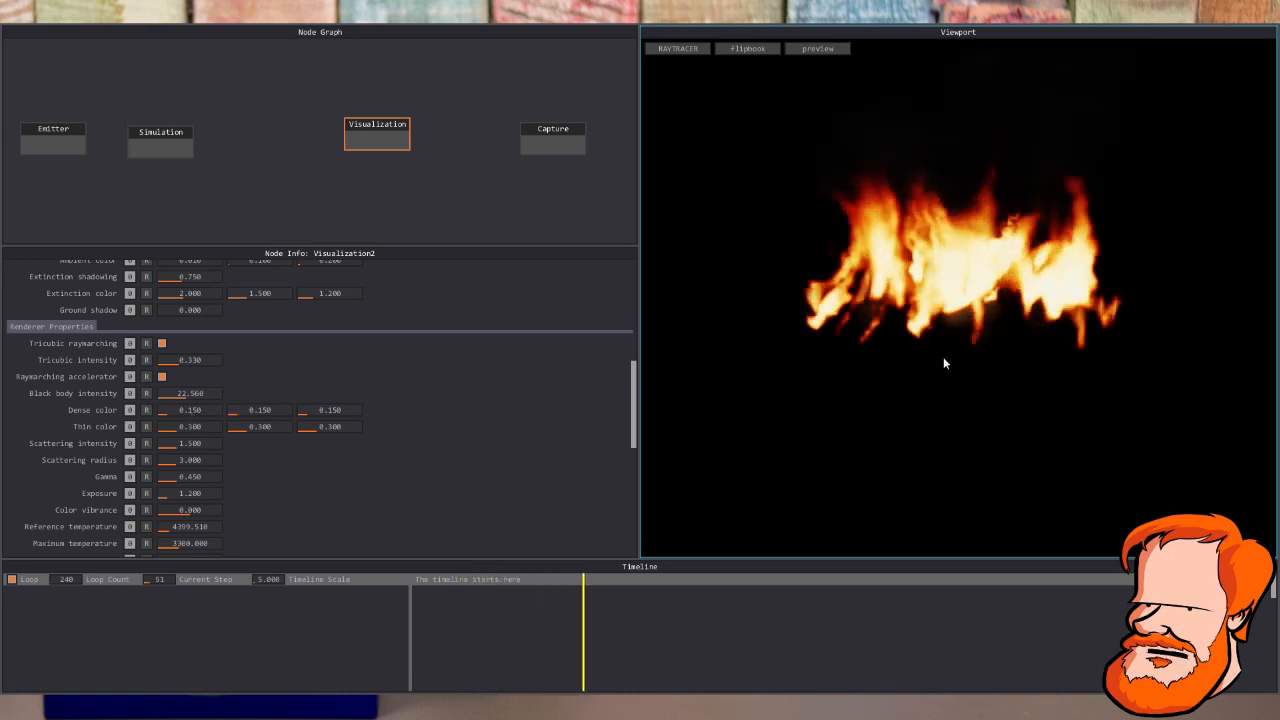
Try a different first value for the Dense color and restore it to 0.15
{"action": "left_click", "coordinate": [197, 410]}
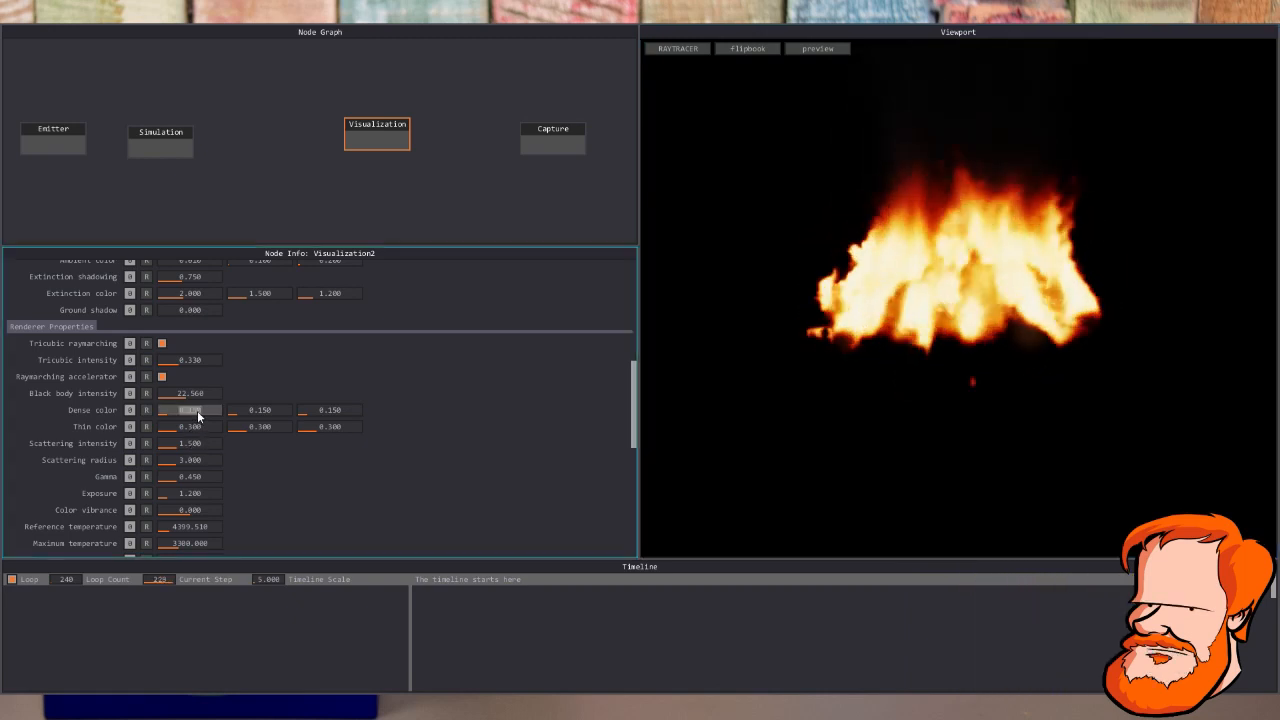
{"action": "key", "text": "BackSpace"}
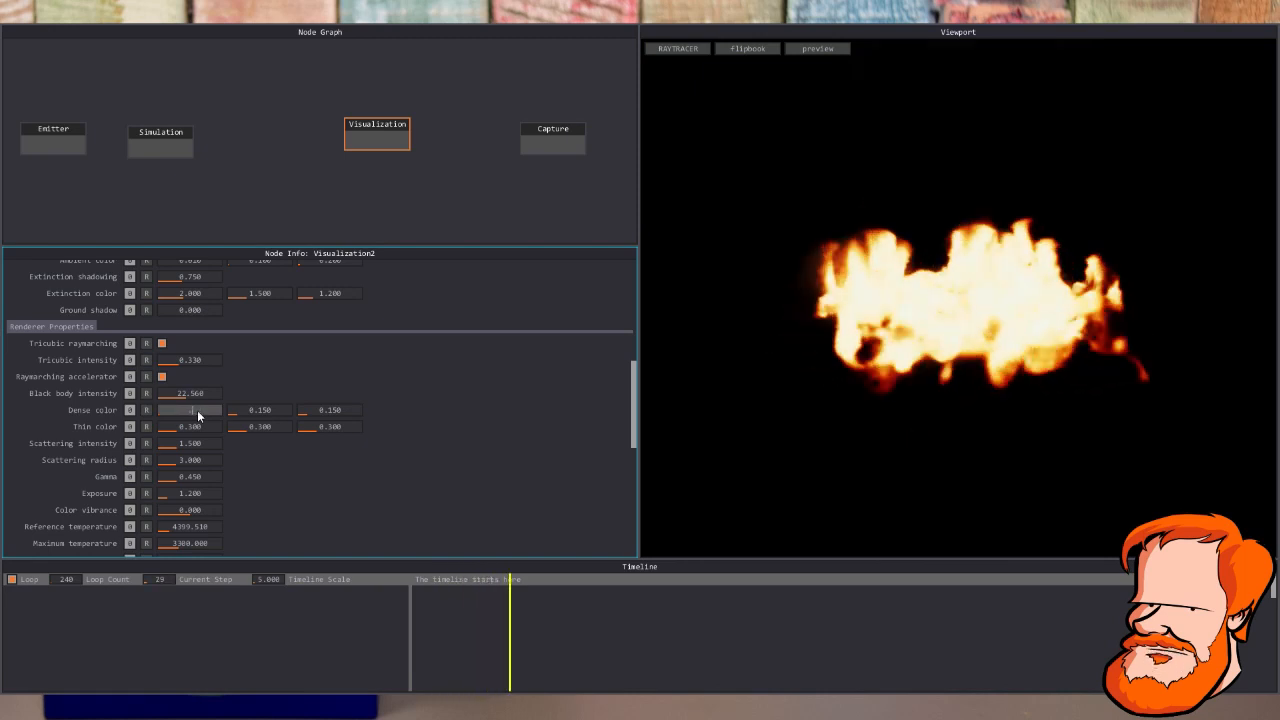
{"action": "type", "text": "9"}
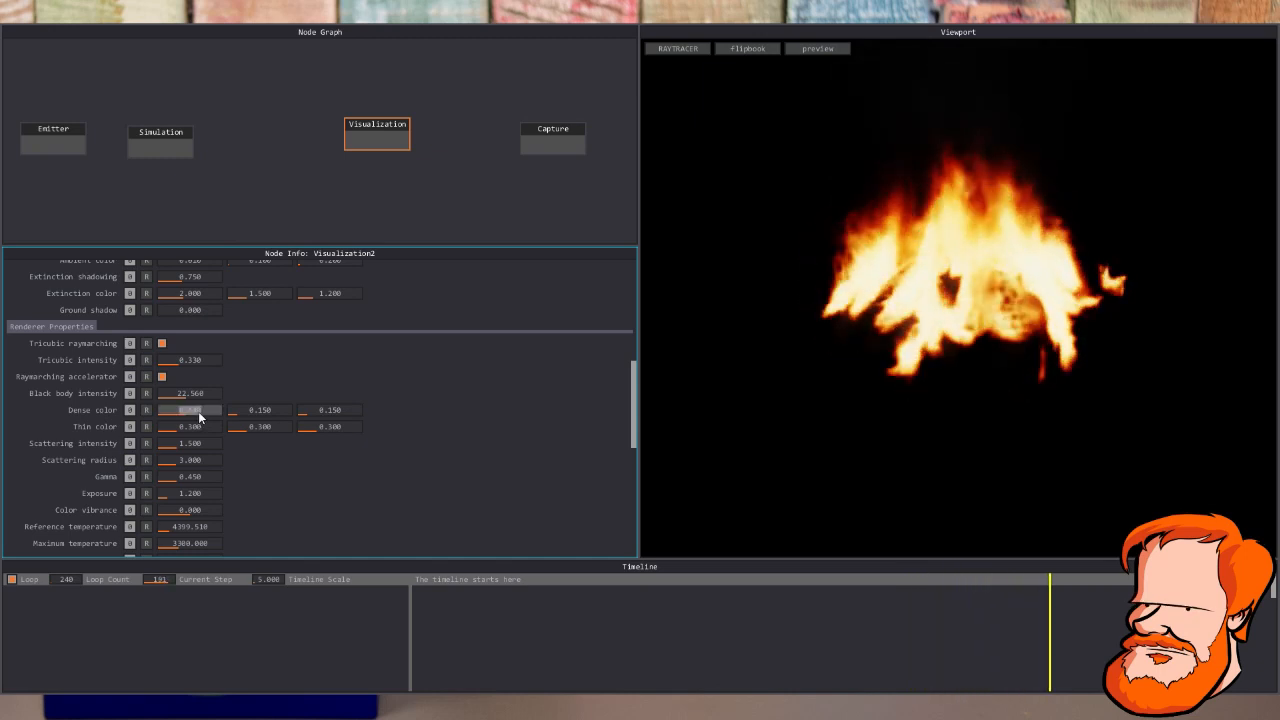
{"action": "key", "text": "BackSpace"}
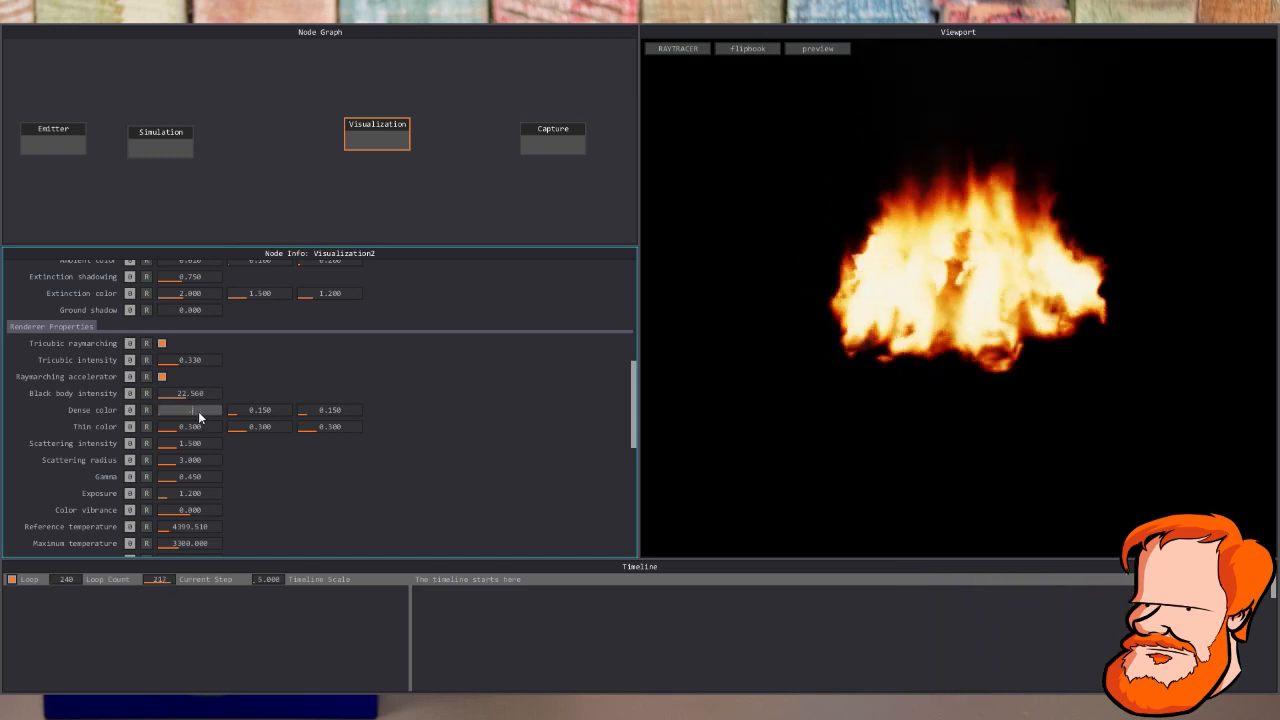
{"action": "type", "text": ".15"}
{"action": "left_click", "coordinate": [255, 411]}
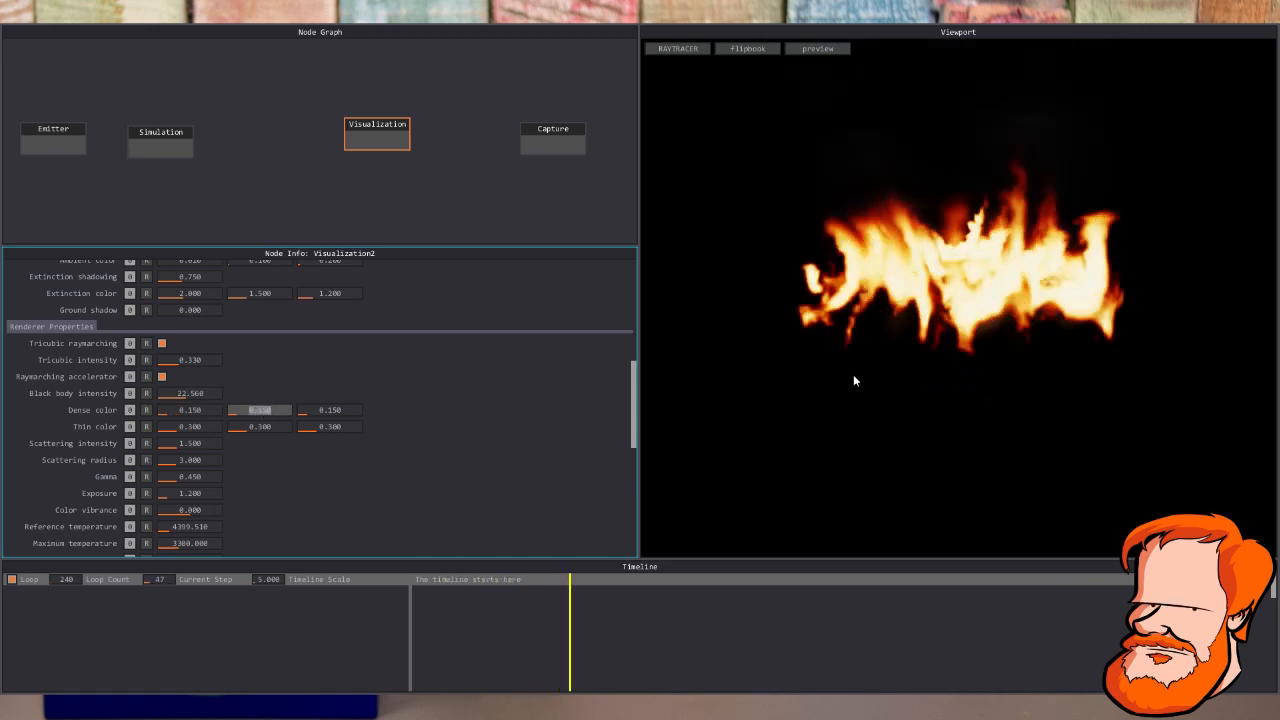
Set the Visualization node's Scattering radius to 1 and Gamma to 0.449
{"action": "double_click", "coordinate": [190, 477]}
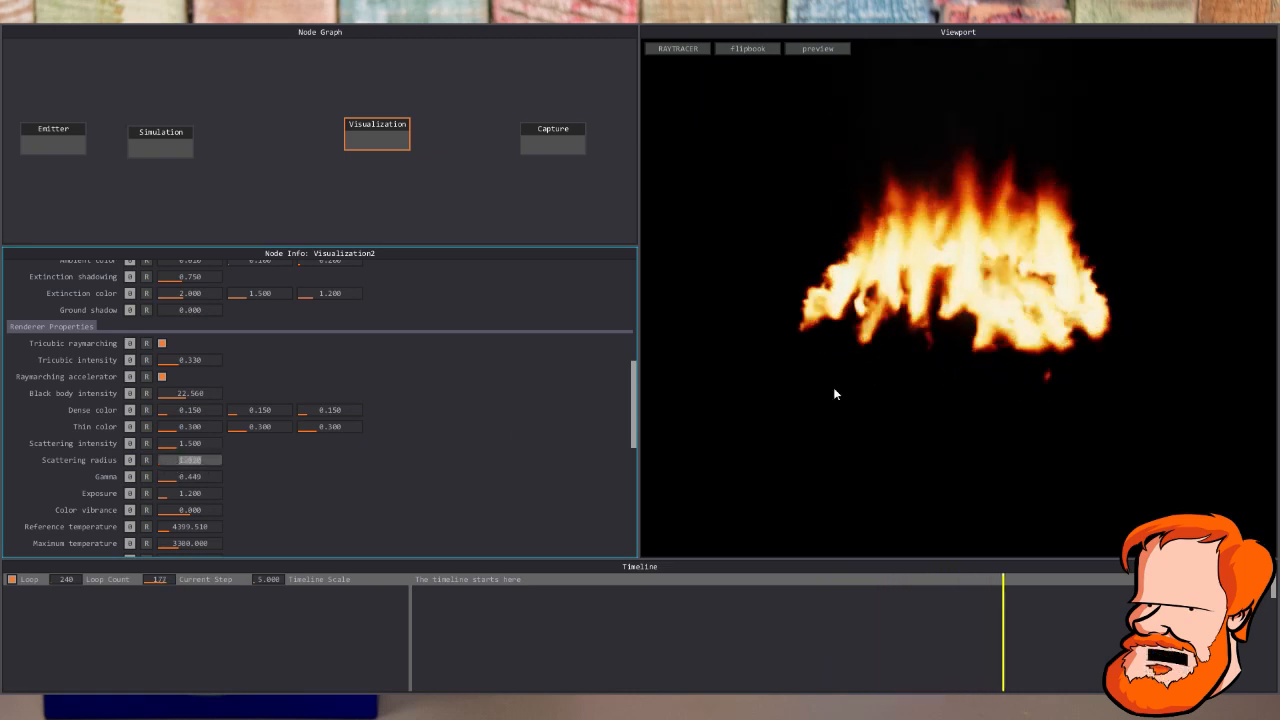
{"action": "left_click", "coordinate": [930, 375]}
{"action": "left_click", "coordinate": [959, 369]}
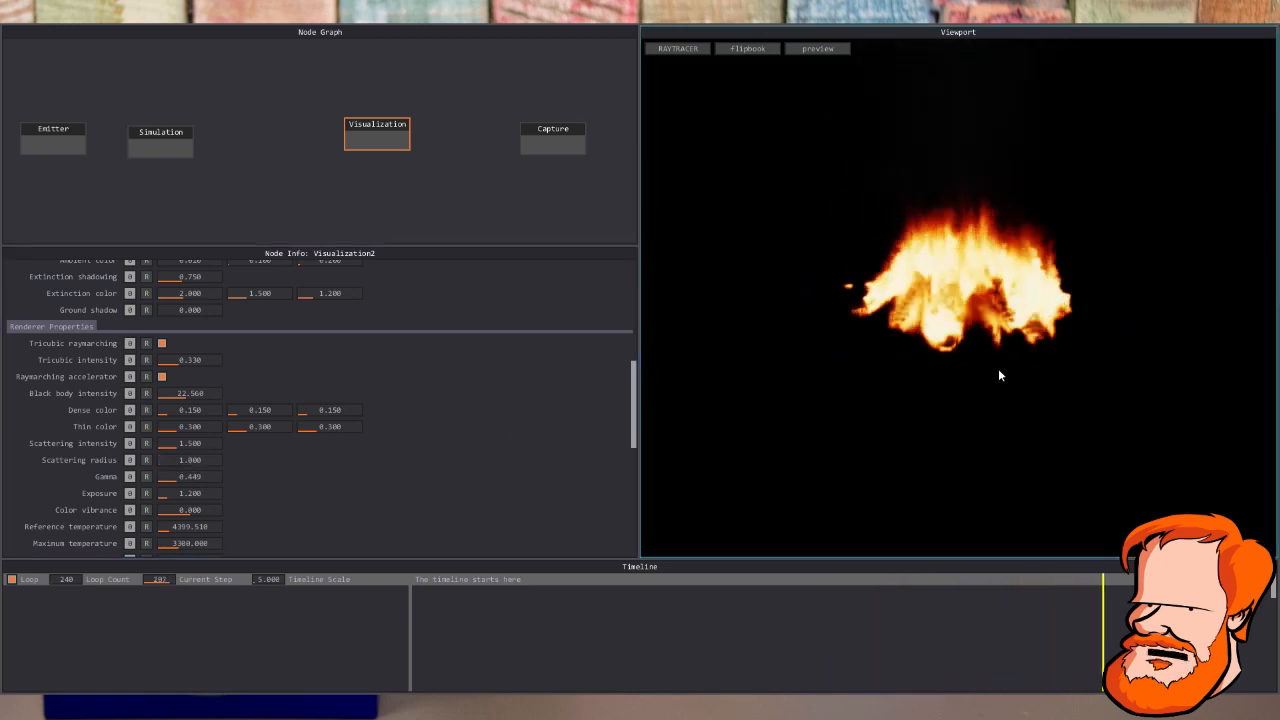
Set the Visualization node's Gamma to 0.344, Exposure to 1.04, Color vibrance to 0.14 and Flames density scale to 0.7
{"action": "double_click", "coordinate": [203, 477]}
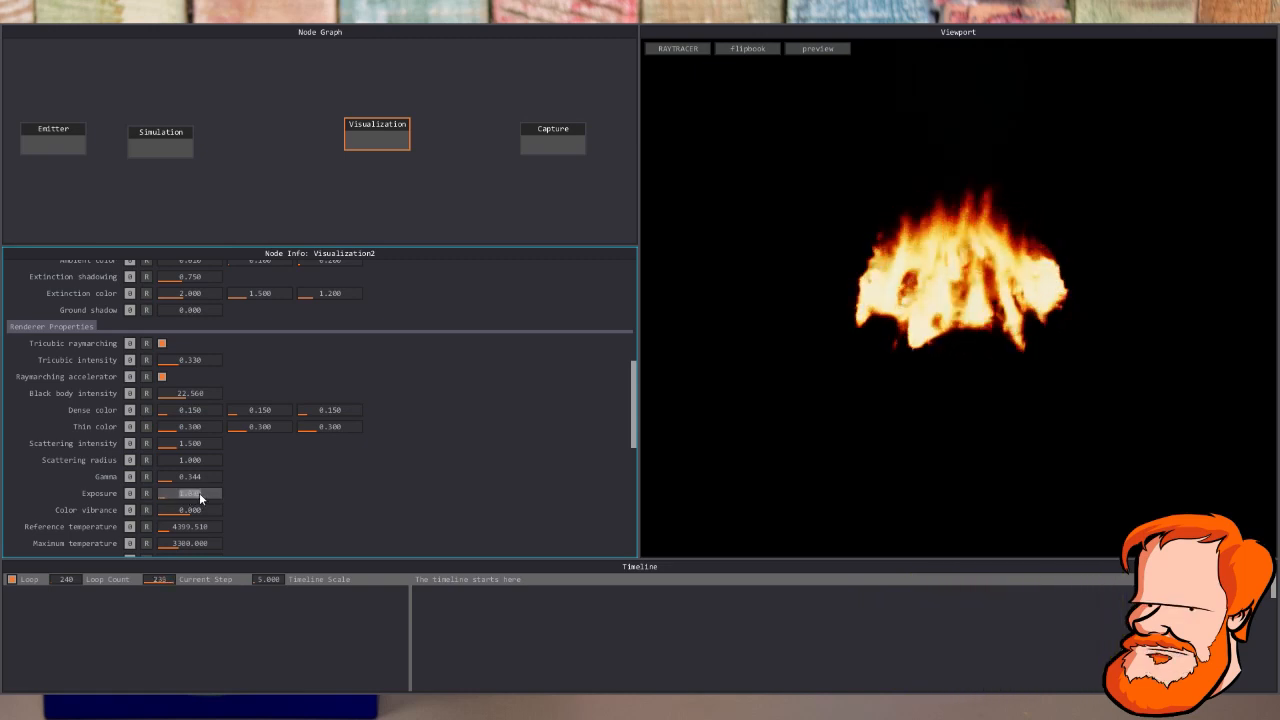
{"action": "scroll", "coordinate": [249, 504], "scroll_direction": "down", "scroll_amount": 1}
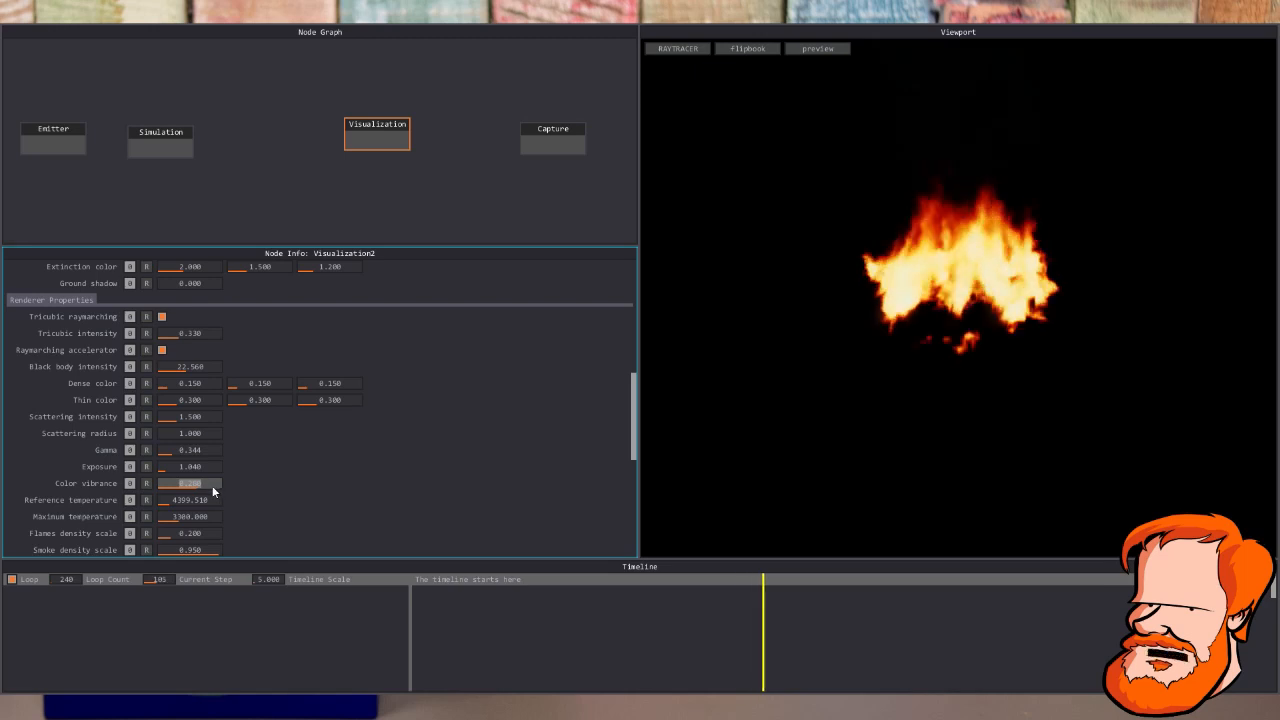
{"action": "scroll", "coordinate": [240, 498], "scroll_direction": "down", "scroll_amount": 2}
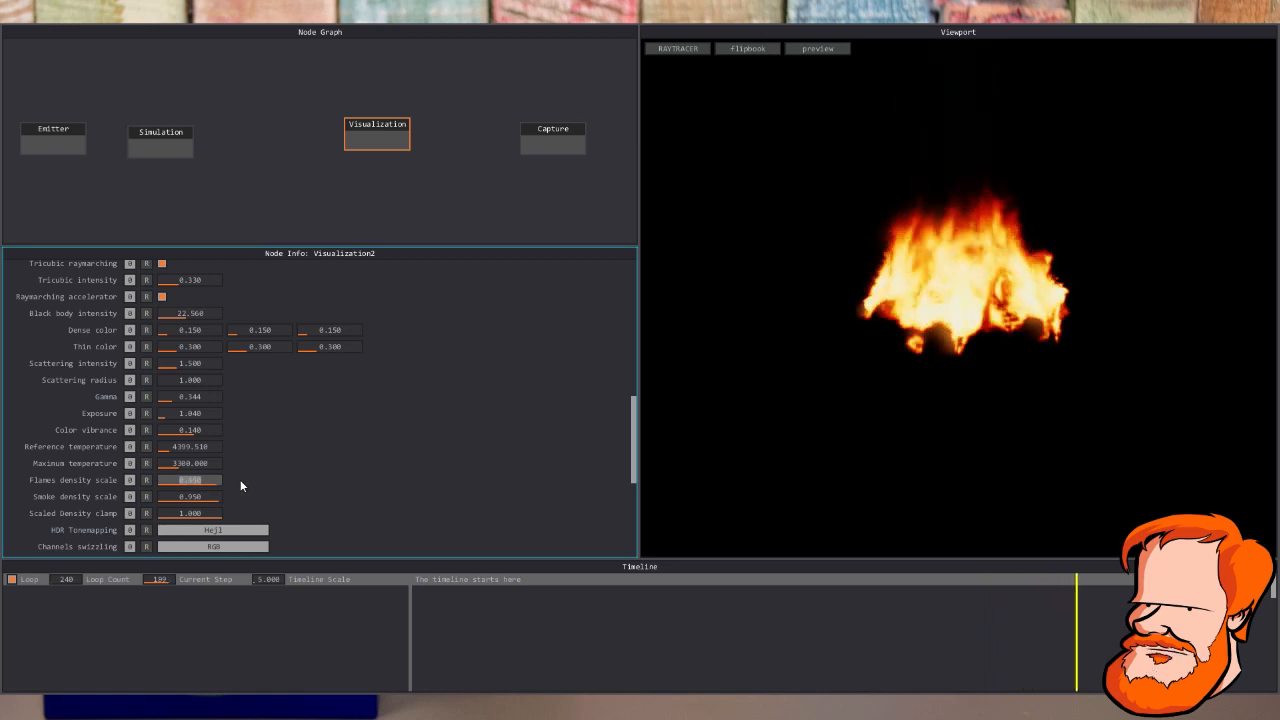
{"action": "type", "text": "0.7"}
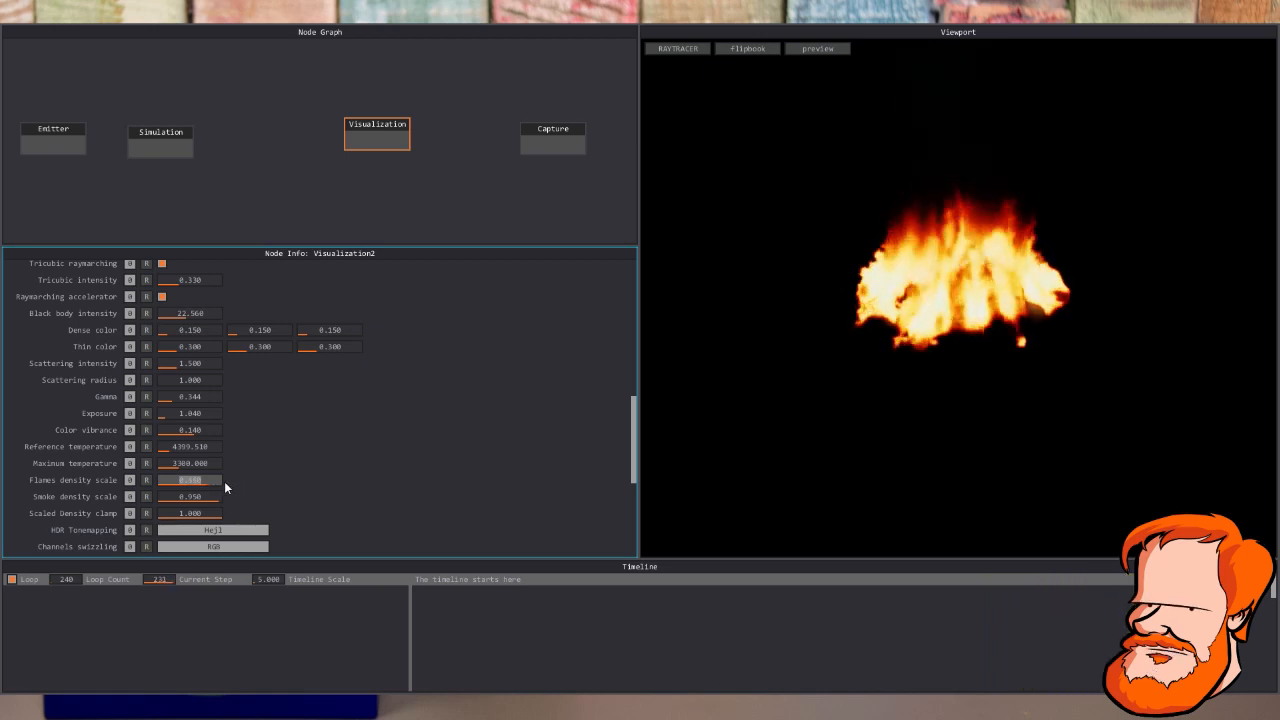
{"action": "left_click", "coordinate": [872, 372]}
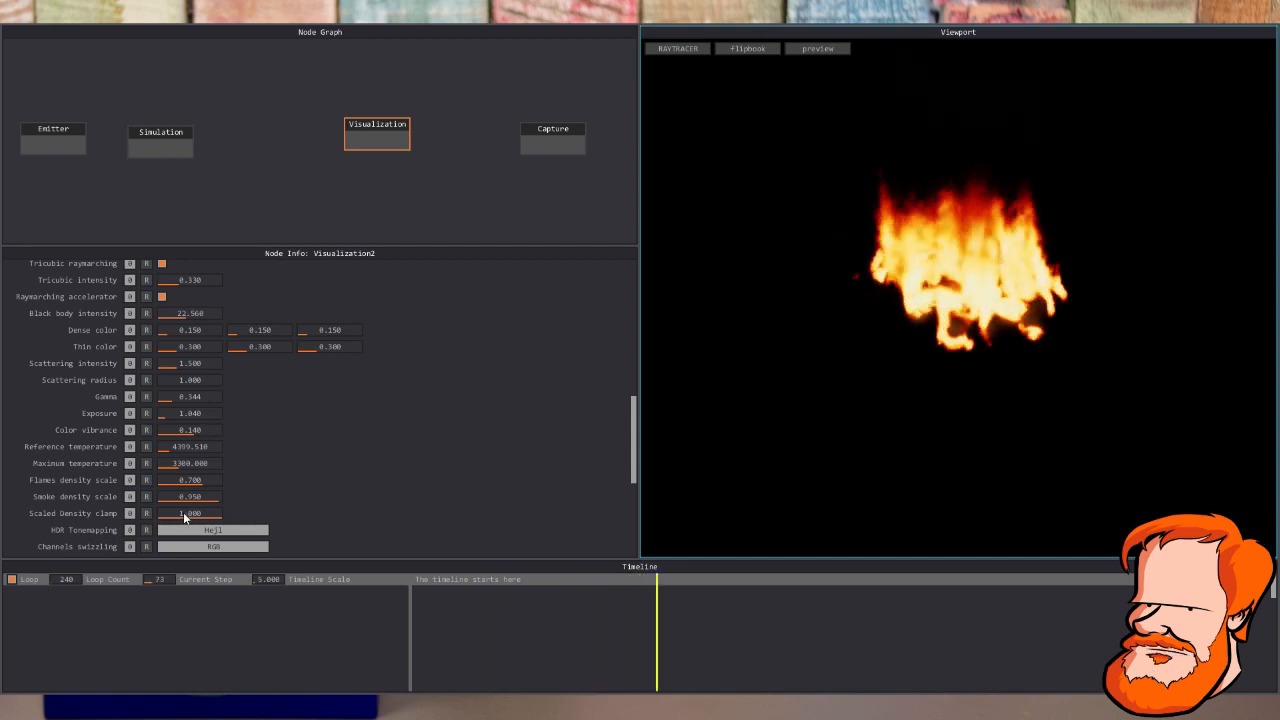
Set the Visualization node's Reference temperature to 3259.51 and Maximum temperature to 5379
{"action": "double_click", "coordinate": [188, 446]}
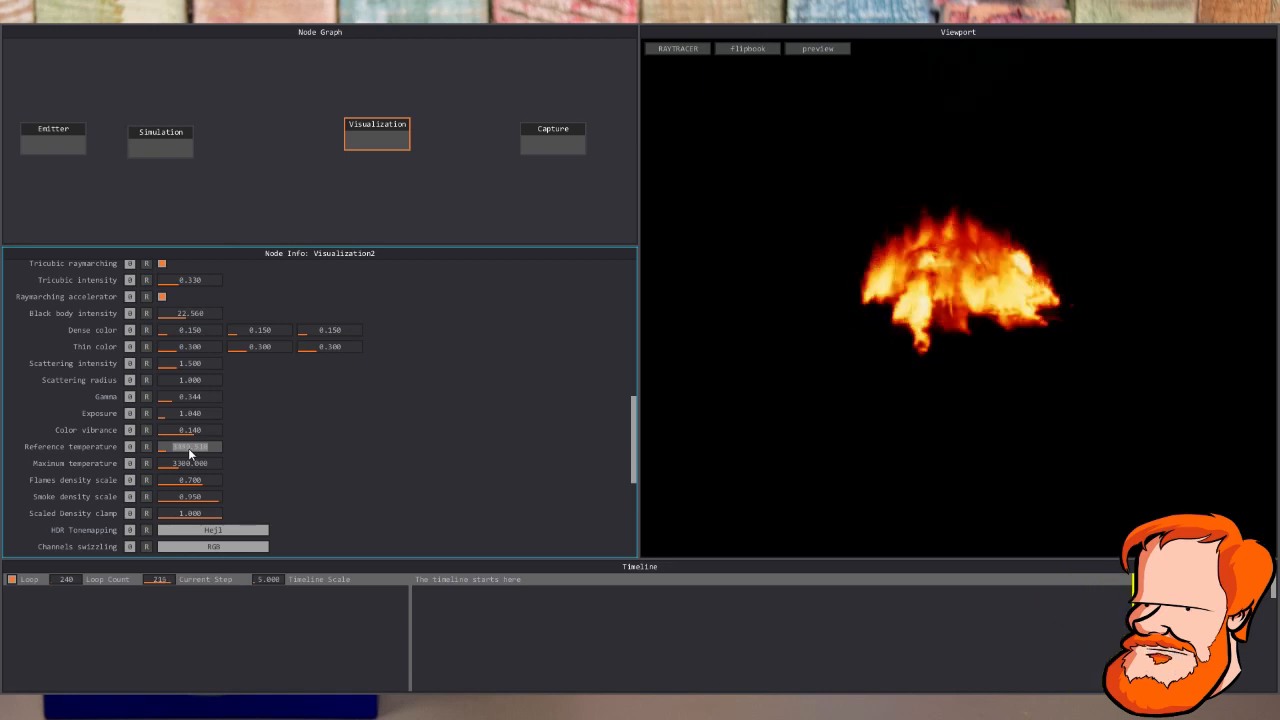
{"action": "double_click", "coordinate": [196, 463]}
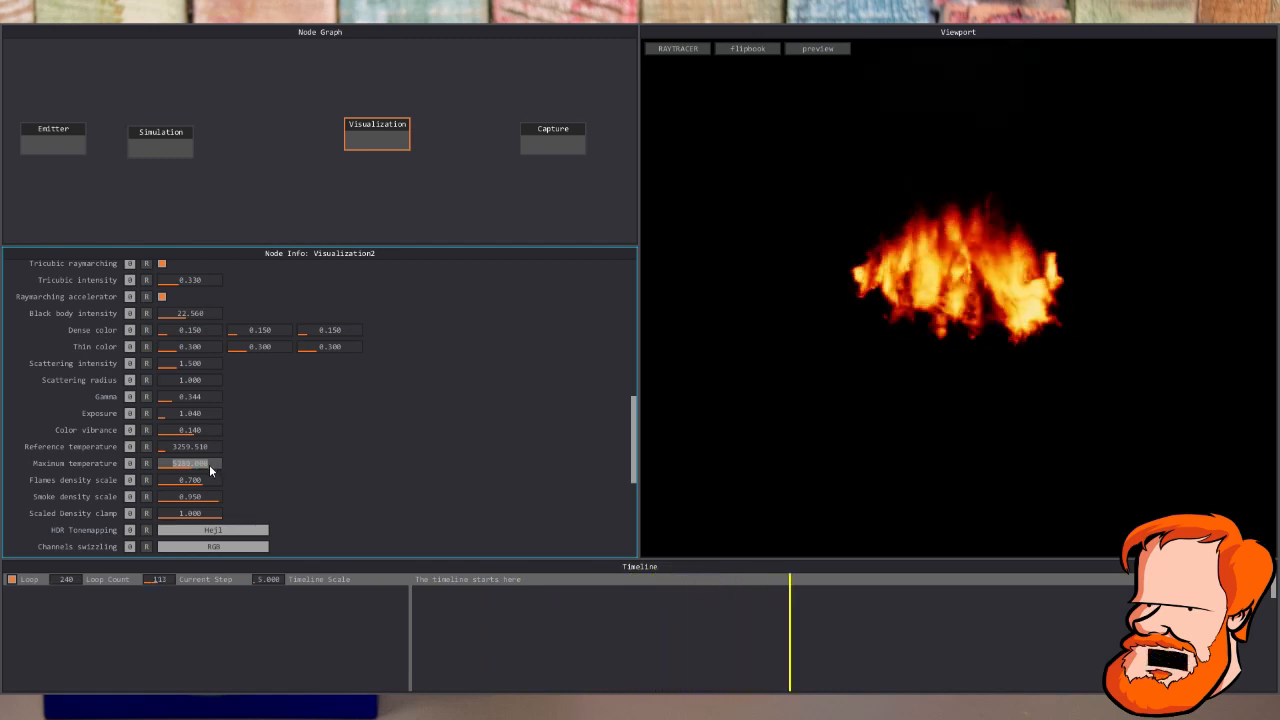
{"action": "key", "text": "Return"}
{"action": "left_click", "coordinate": [869, 322]}
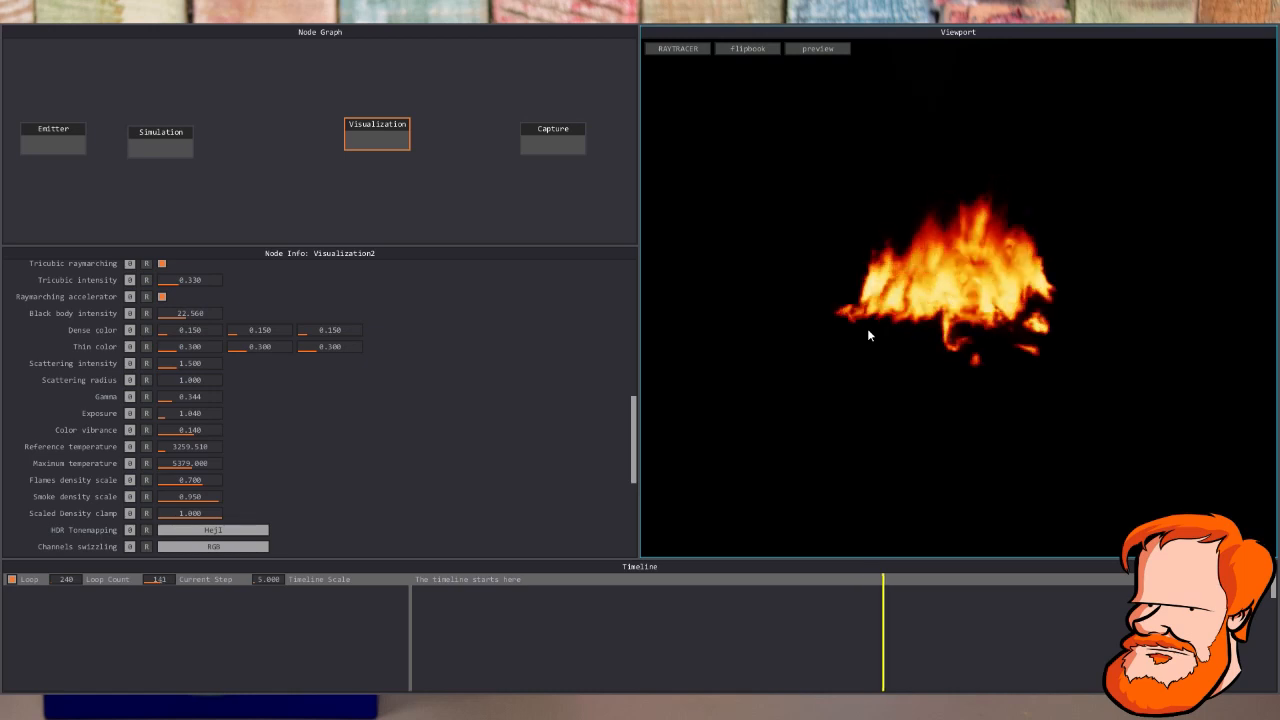
{"action": "left_click_drag", "start_coordinate": [868, 330], "coordinate": [885, 306]}
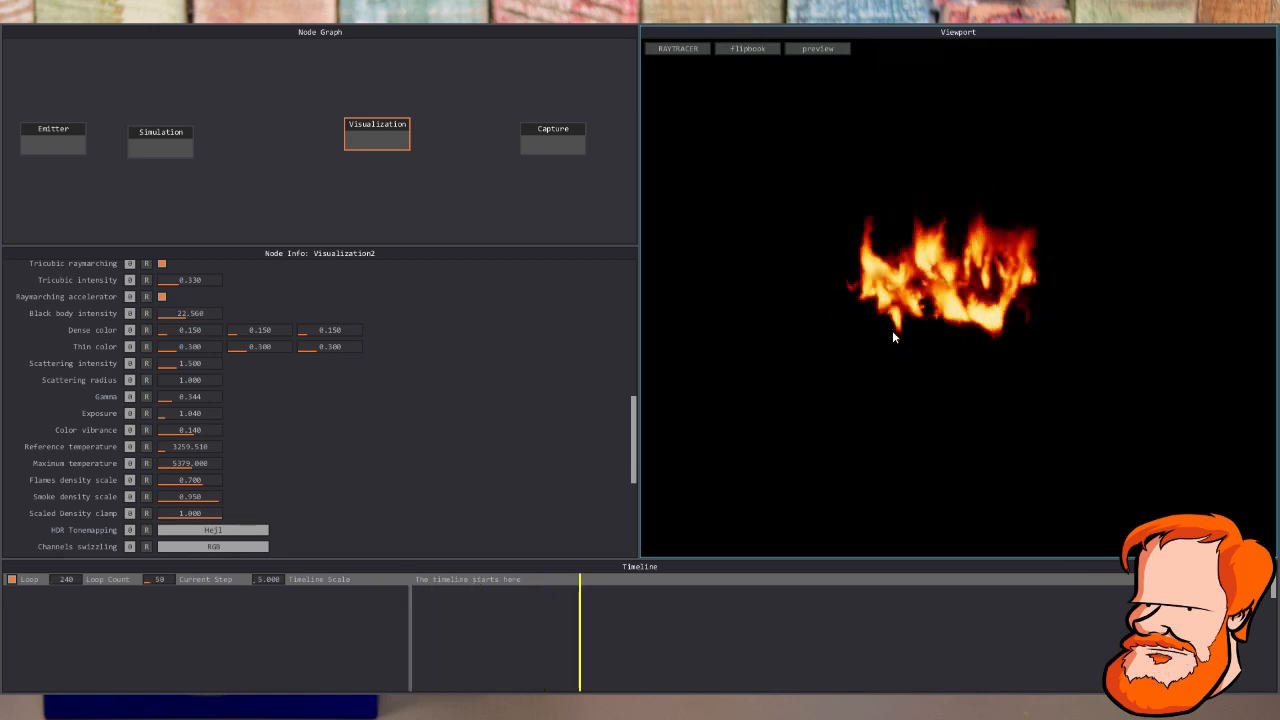
Disable Render smoke in the Visualization node and add bloom with an intensity of 0.15 and a radius of 1
{"action": "scroll", "coordinate": [277, 505], "scroll_direction": "down", "scroll_amount": 1}
{"action": "scroll", "coordinate": [277, 505], "scroll_direction": "down", "scroll_amount": 3}
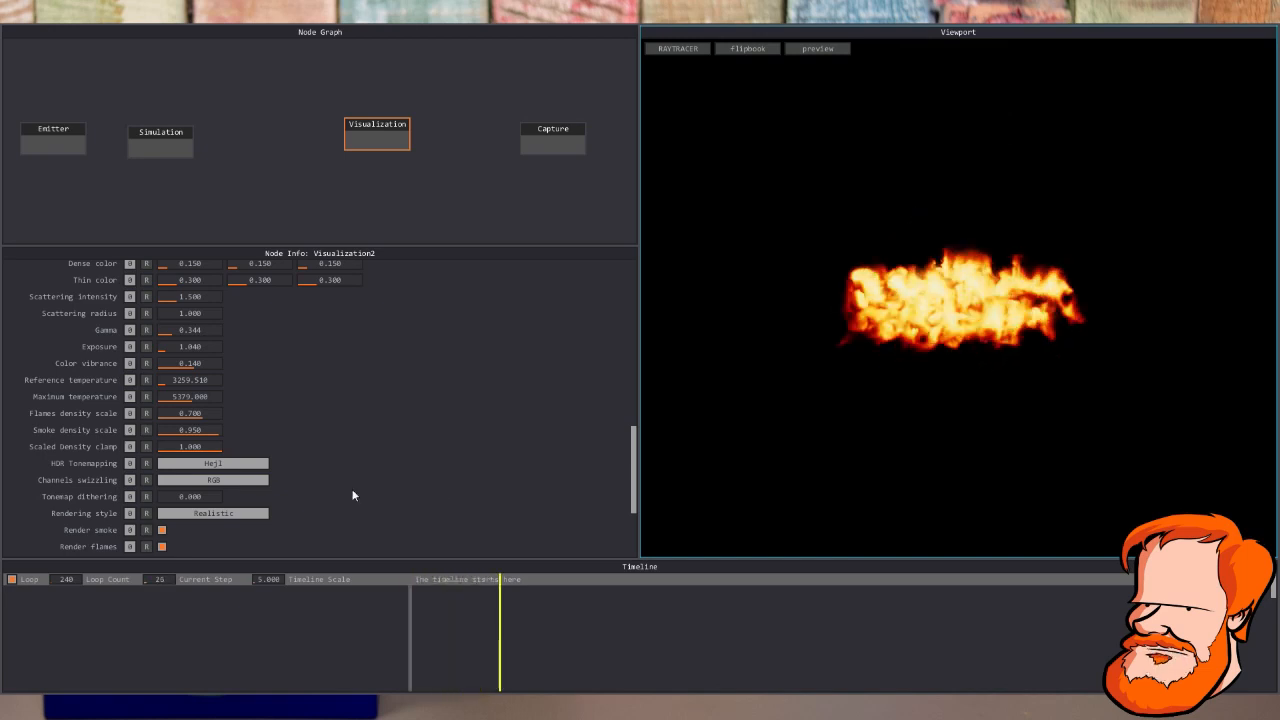
{"action": "scroll", "coordinate": [352, 494], "scroll_direction": "down", "scroll_amount": 2}
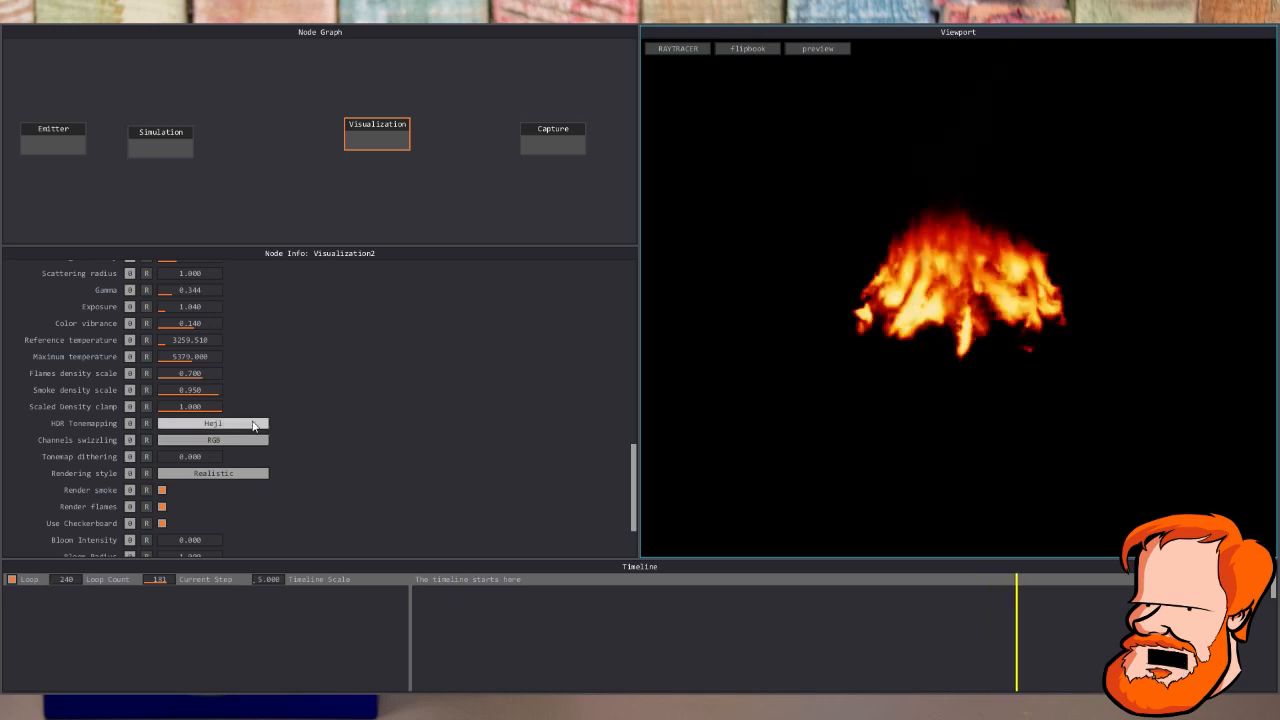
{"action": "left_click", "coordinate": [162, 491]}
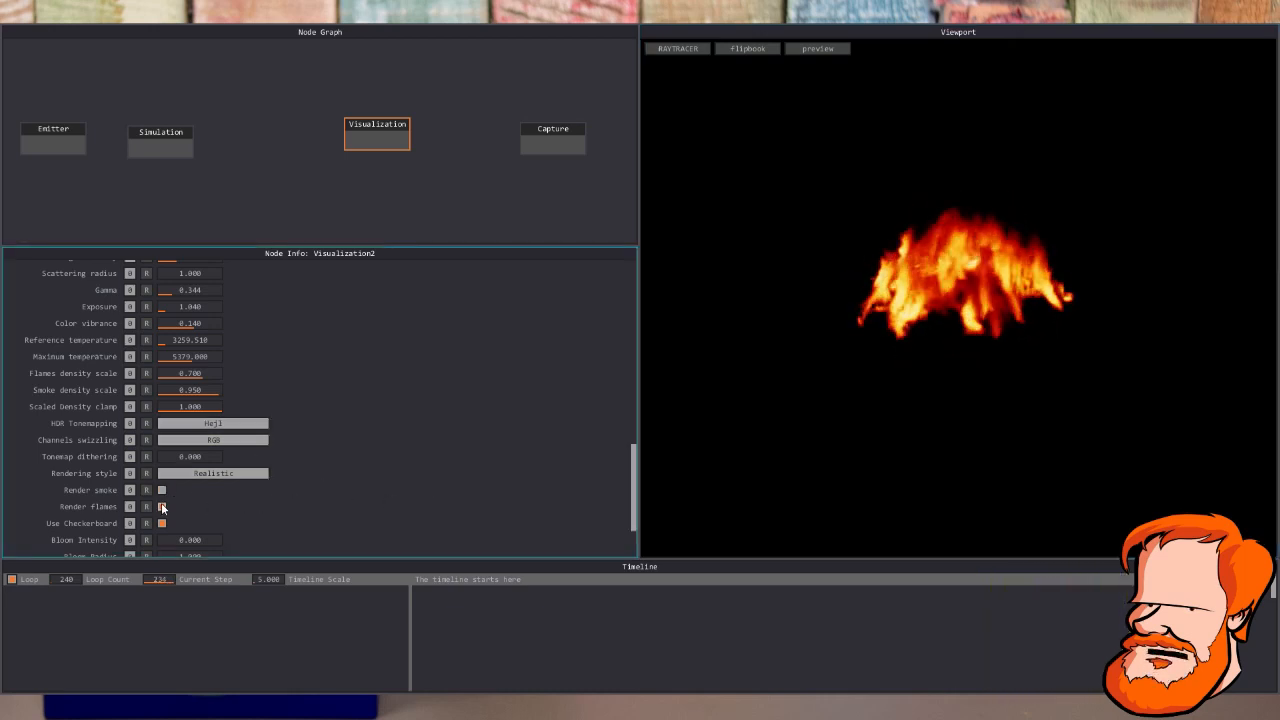
{"action": "scroll", "coordinate": [254, 508], "scroll_direction": "down", "scroll_amount": 3}
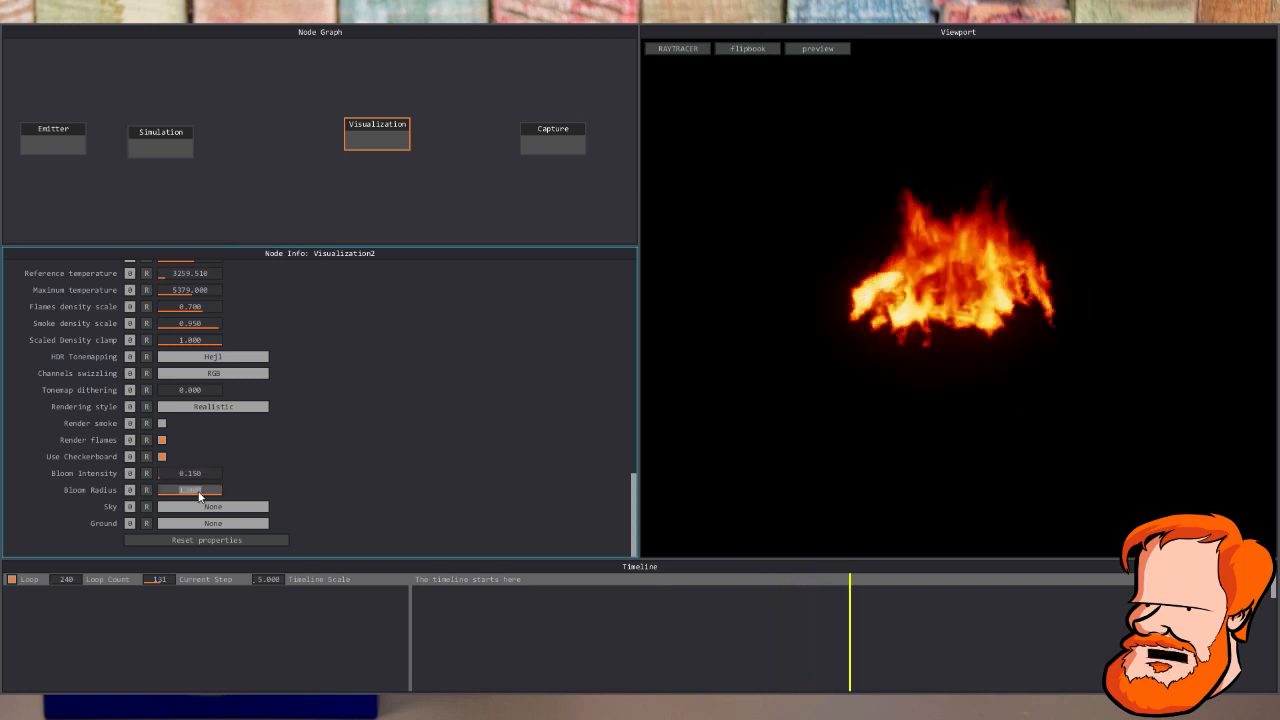
{"action": "left_click", "coordinate": [914, 388]}
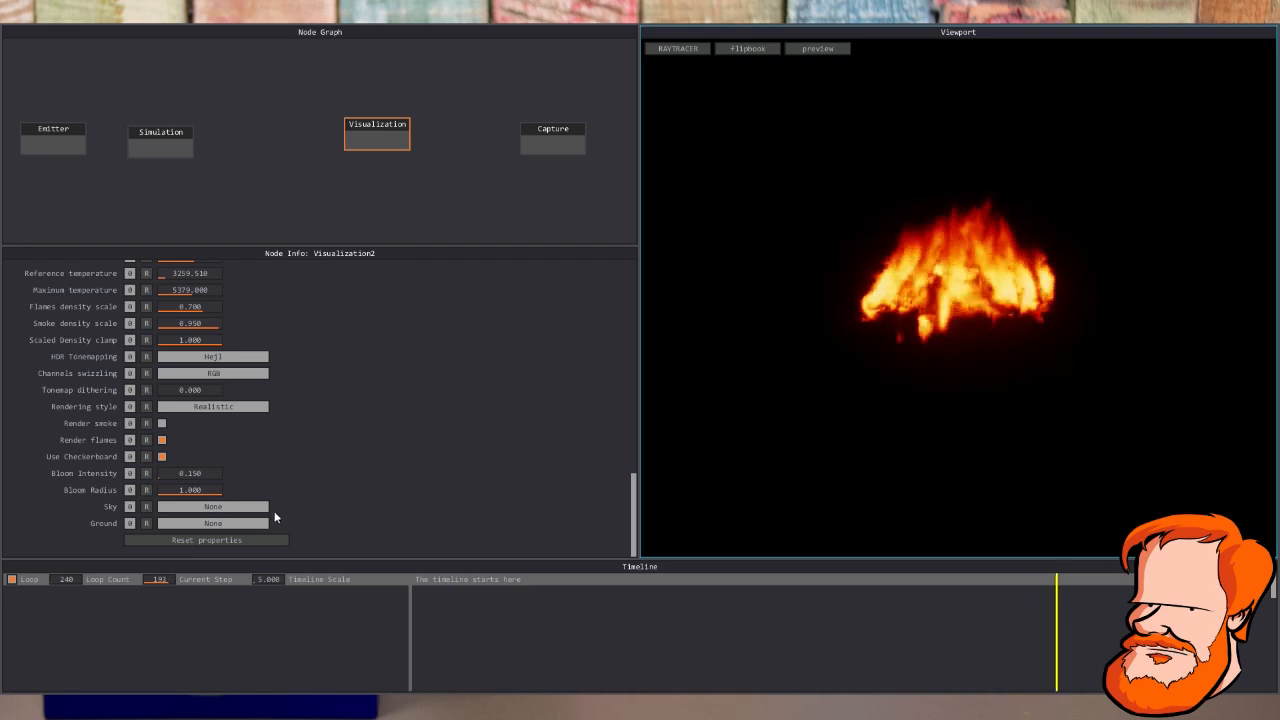
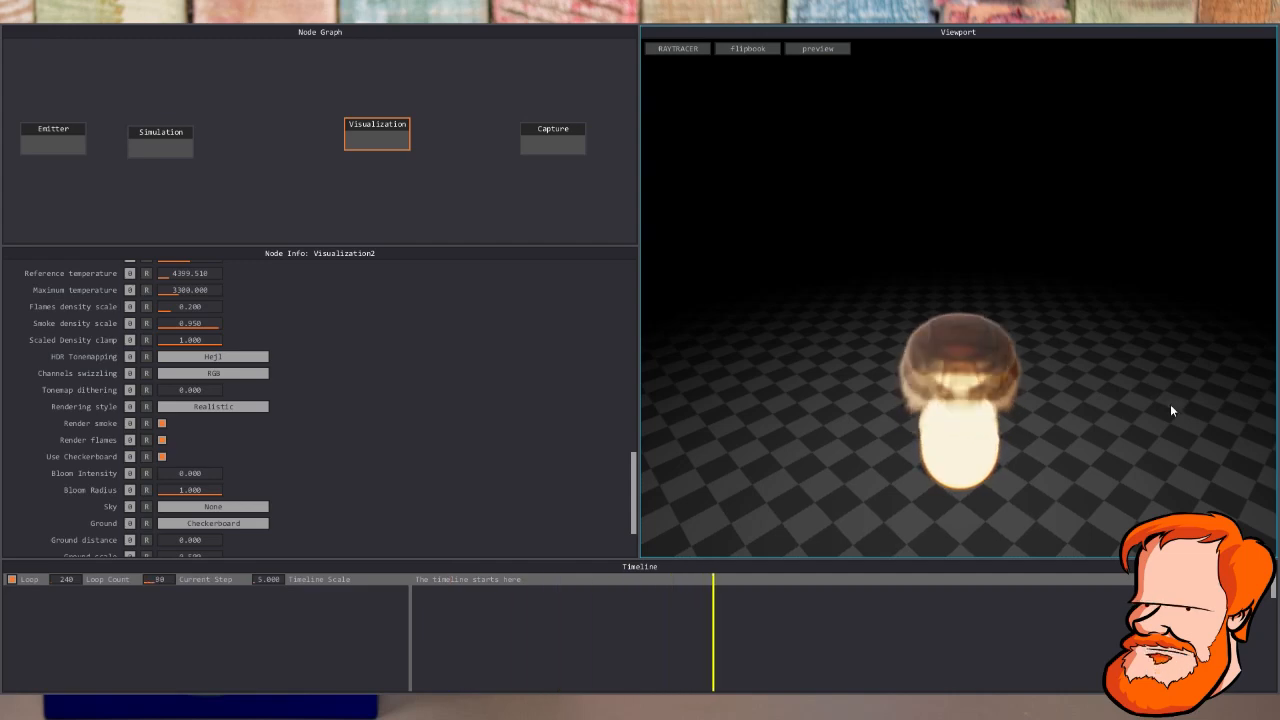
{"action": "left_click_drag", "start_coordinate": [1056, 478], "coordinate": [1075, 498]}
{"action": "left_click_drag", "start_coordinate": [960, 437], "coordinate": [985, 420]}
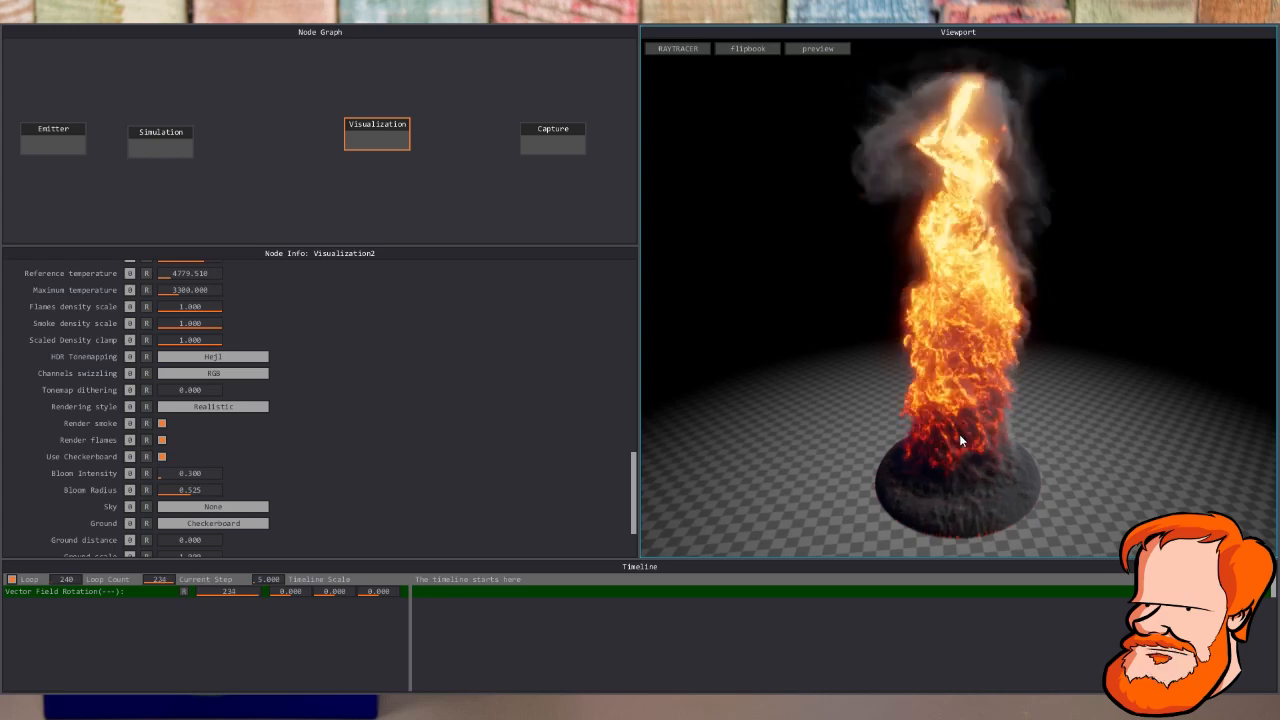
{"action": "left_click_drag", "start_coordinate": [959, 434], "coordinate": [1000, 430]}
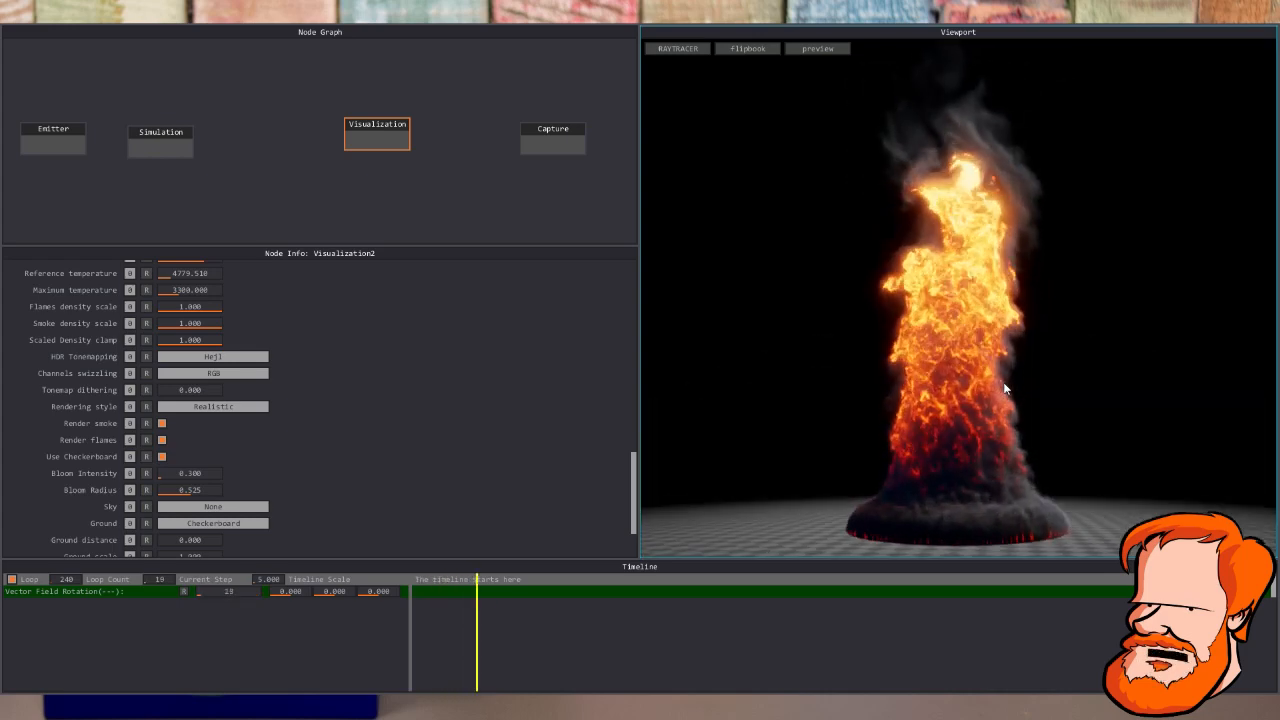
{"action": "scroll", "coordinate": [328, 450], "scroll_direction": "down", "scroll_amount": 2}
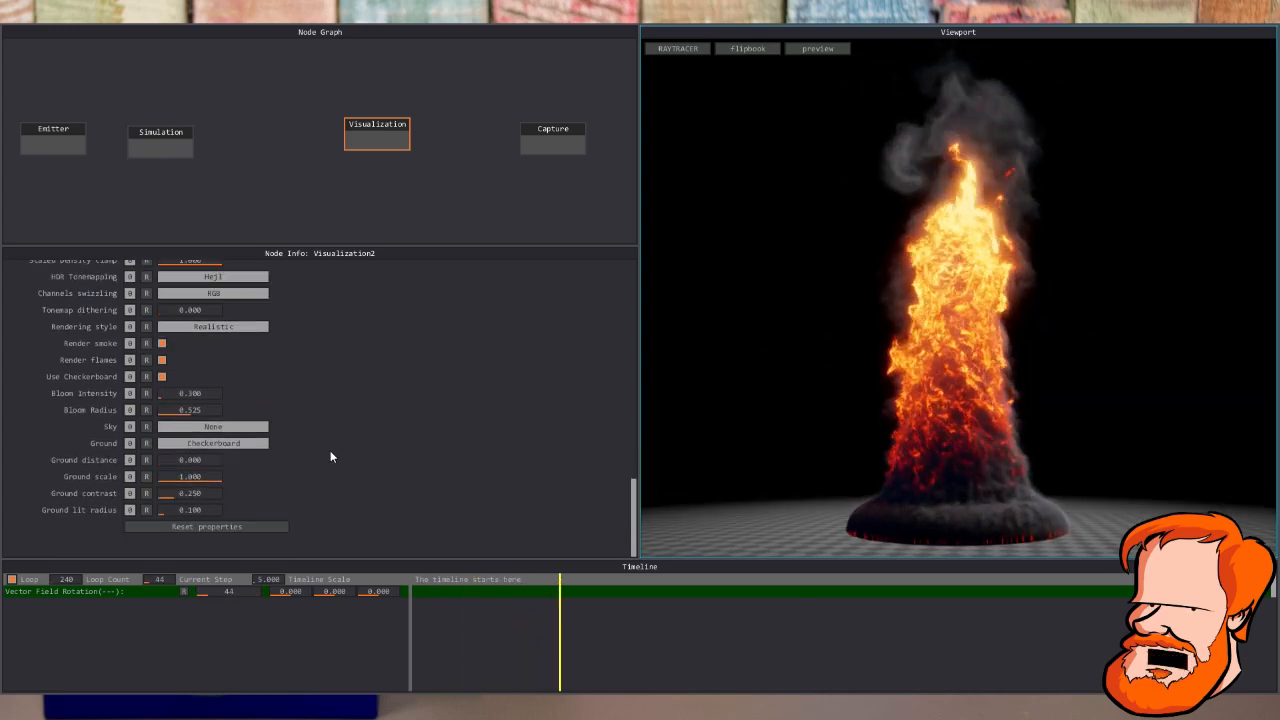
Set the Emitter node's Vector Field Scale to 1.6 and raise its Vector Field Strength to about 0.4
{"action": "left_click", "coordinate": [54, 143]}
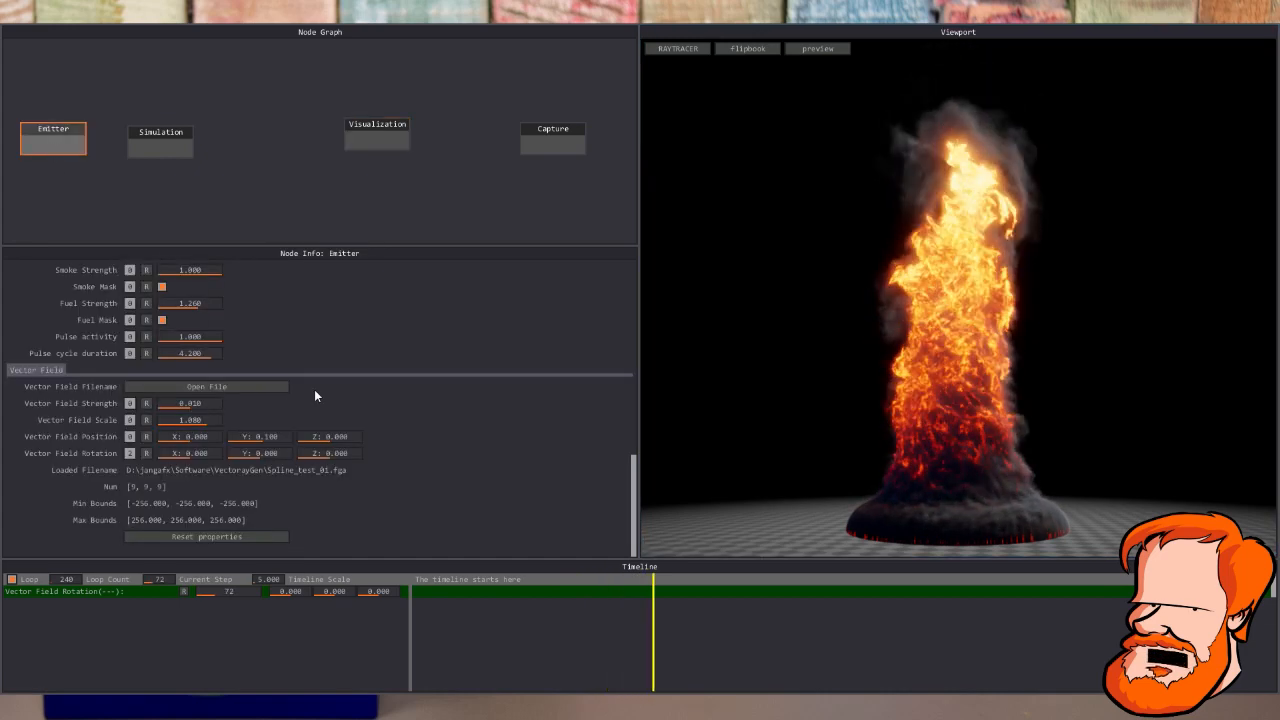
{"action": "left_click", "coordinate": [203, 427]}
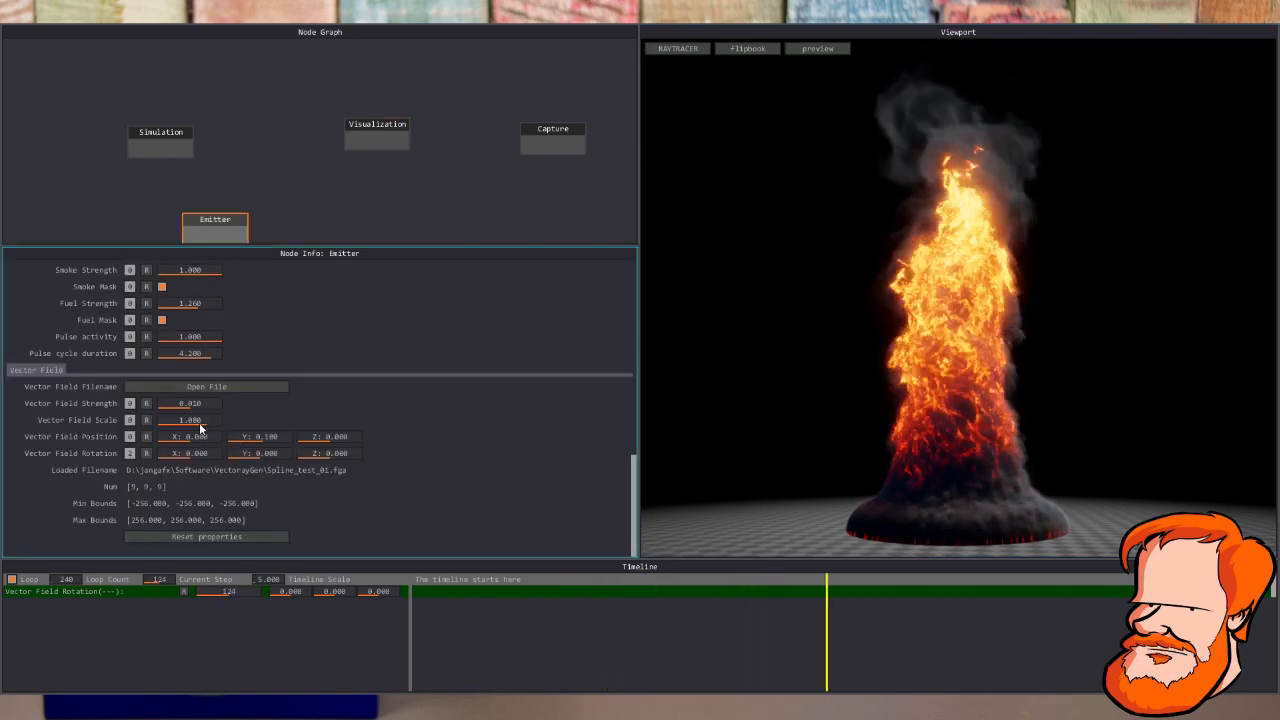
{"action": "double_click", "coordinate": [192, 421]}
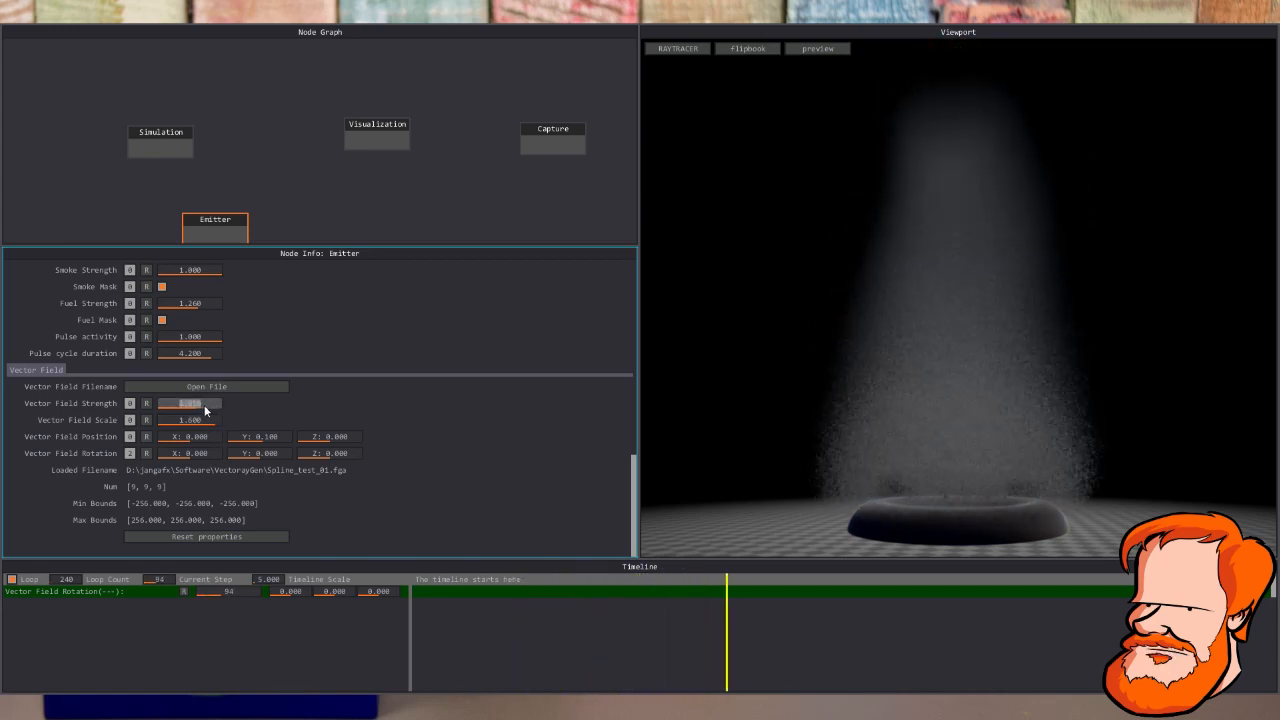
{"action": "left_click_drag", "start_coordinate": [204, 405], "coordinate": [200, 404]}
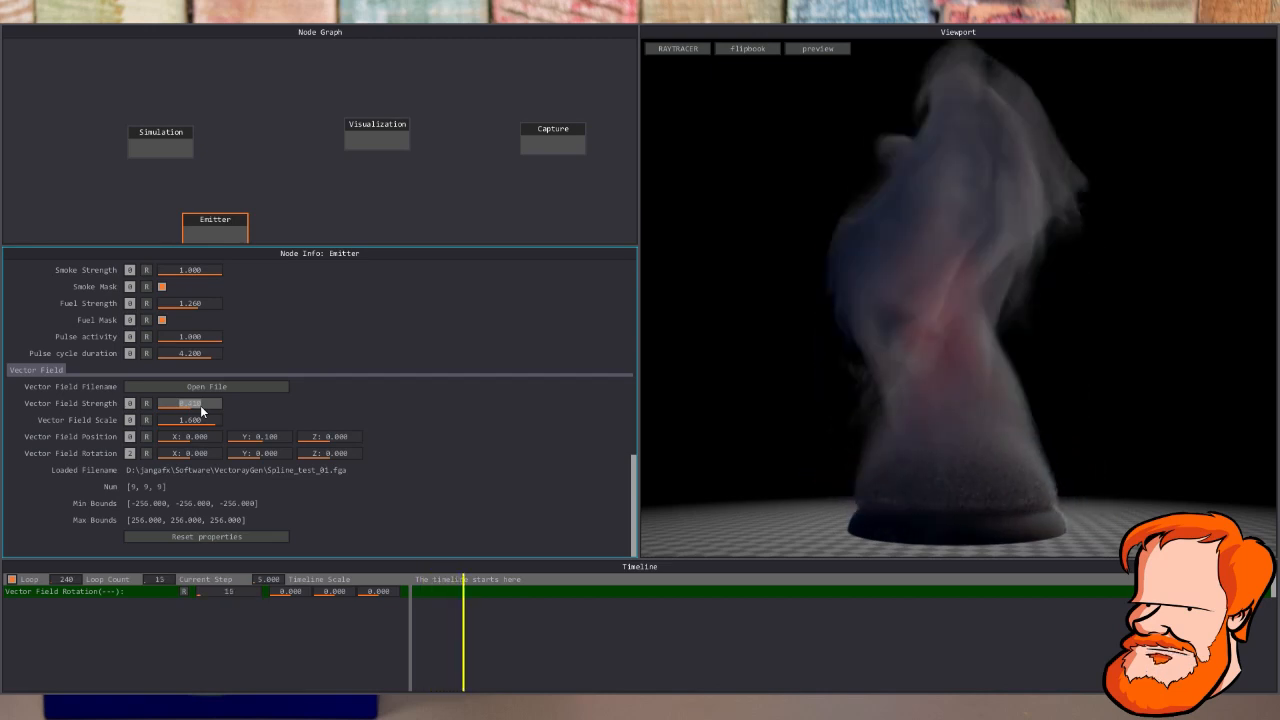
Set the Emitter's Vector Field Scale to 2 and lower its Vector Field Strength to a value close to zero
{"action": "left_click", "coordinate": [197, 423]}
{"action": "double_click", "coordinate": [210, 420]}
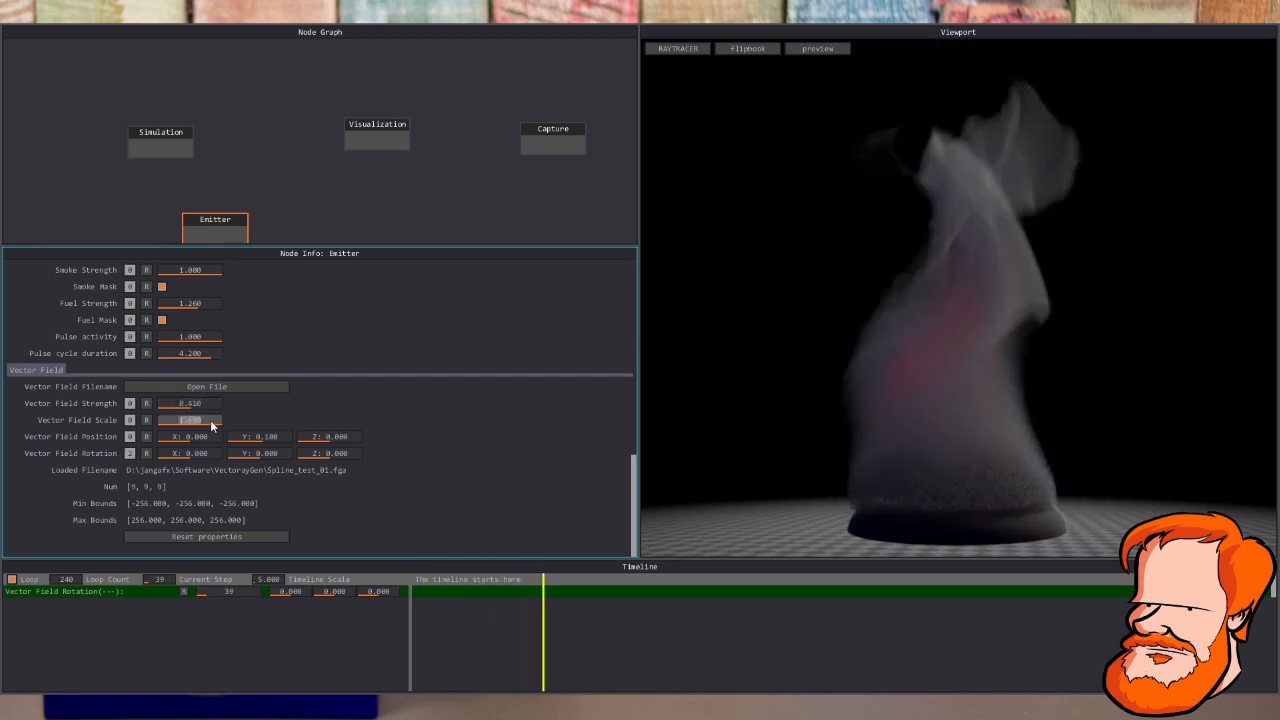
{"action": "double_click", "coordinate": [196, 406]}
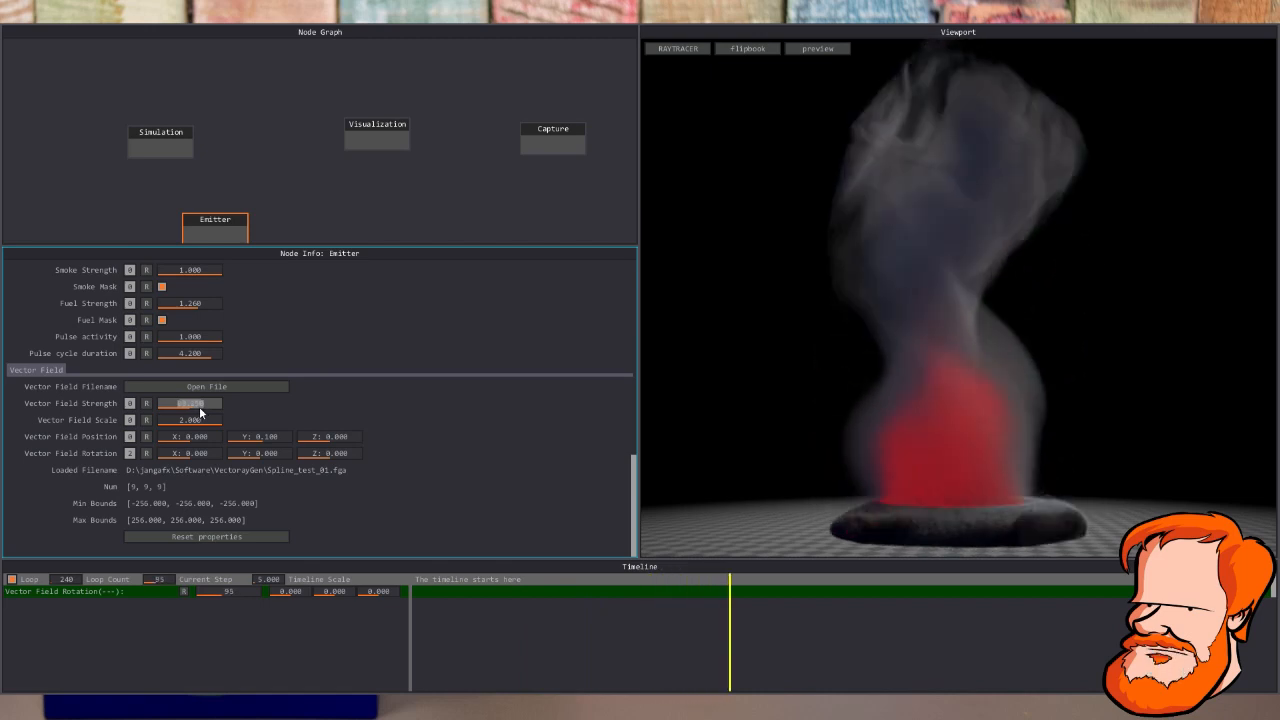
{"action": "type", "text": "0.025"}
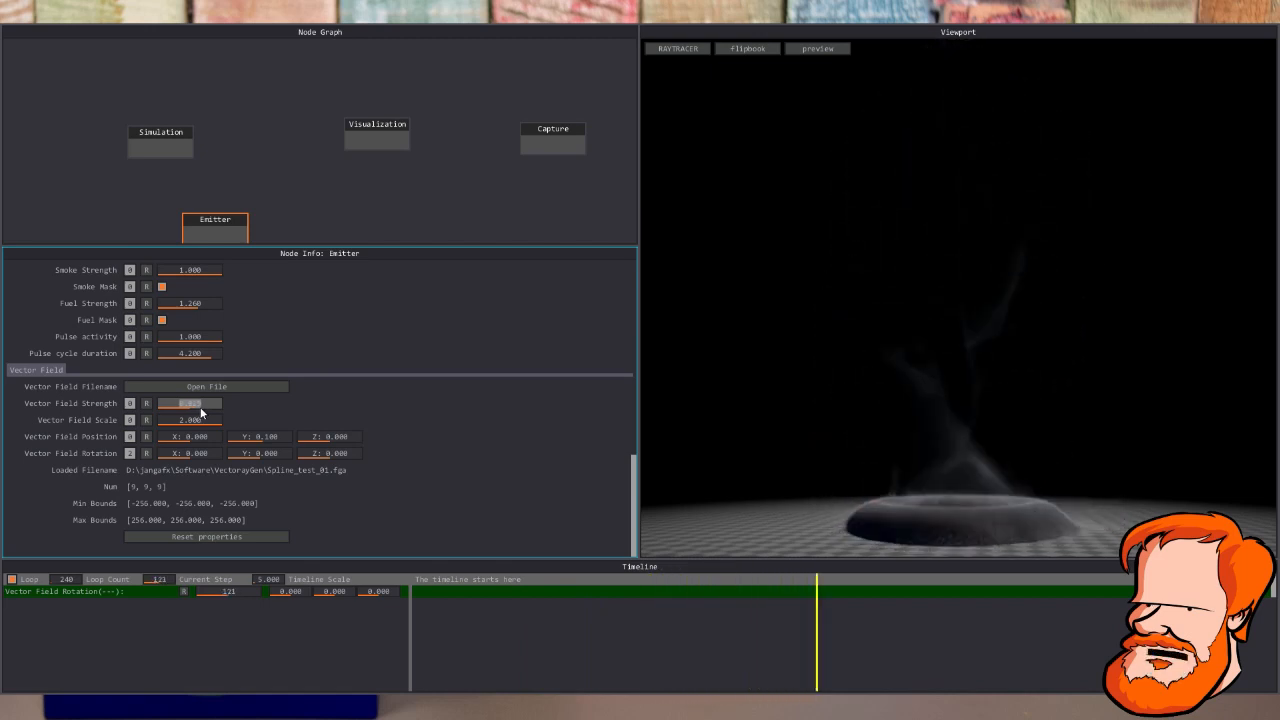
{"action": "key", "text": "Return"}
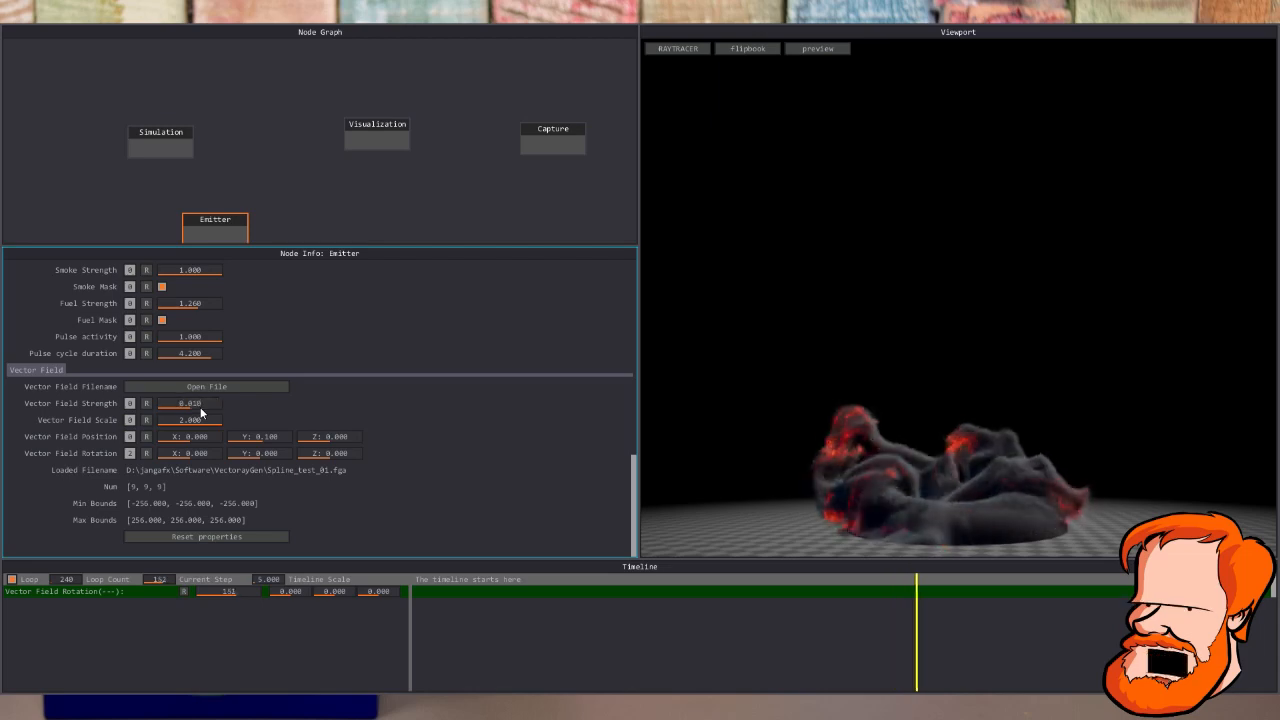